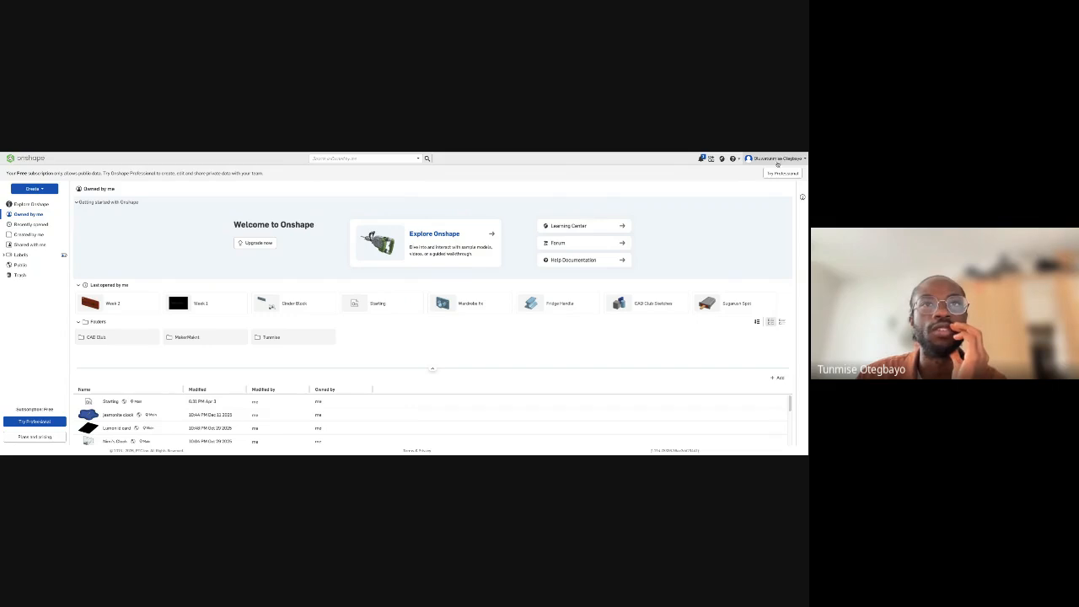
- Sign out to reach the account sign-up link, and sign back in with the account's e-mail
click(774, 158)
click(750, 220)
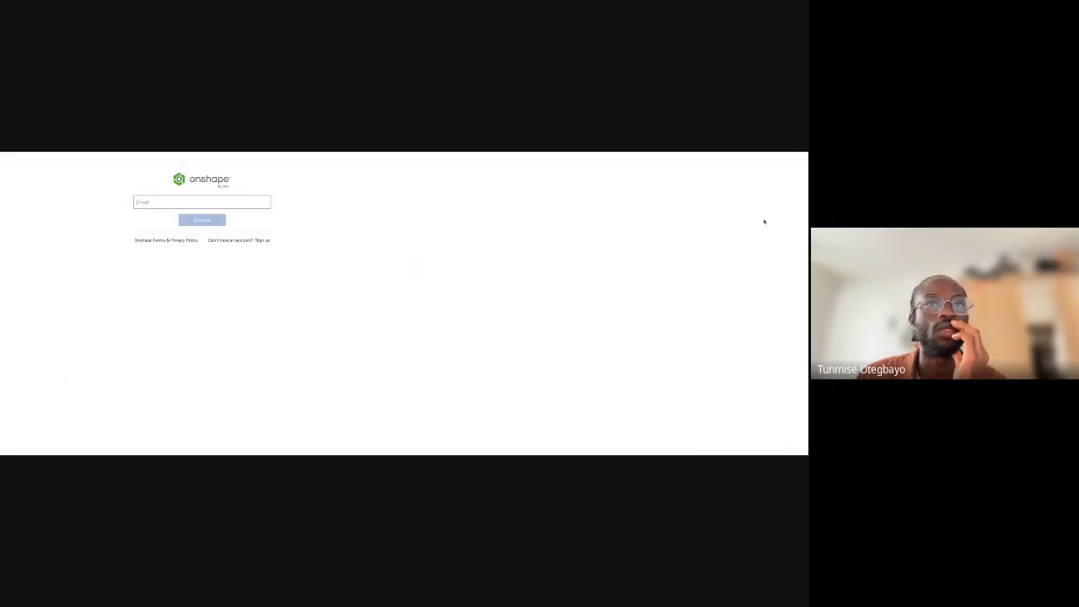
click(263, 241)
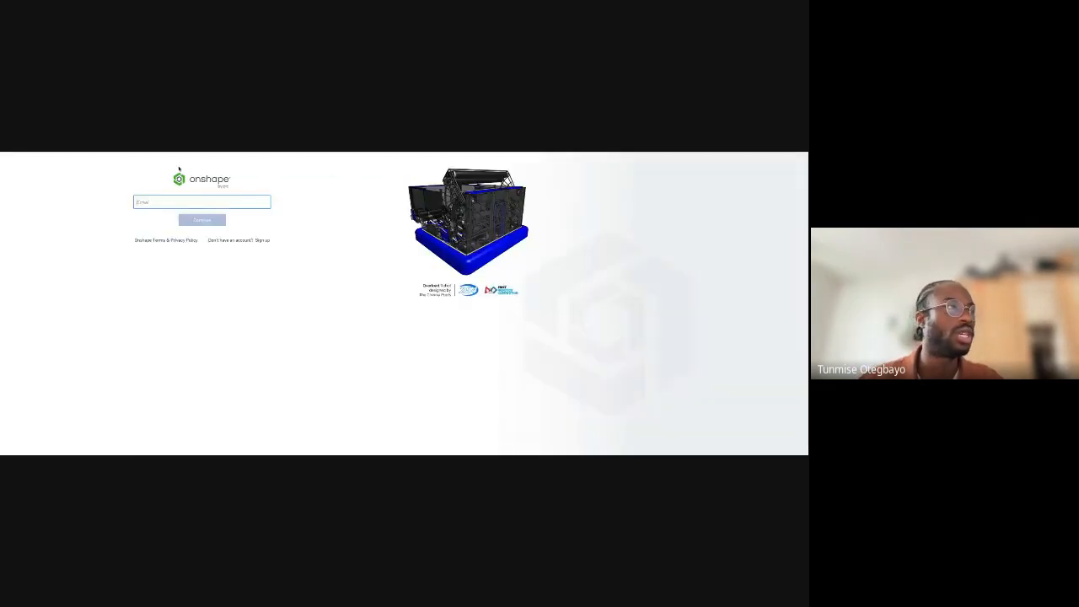
click(199, 222)
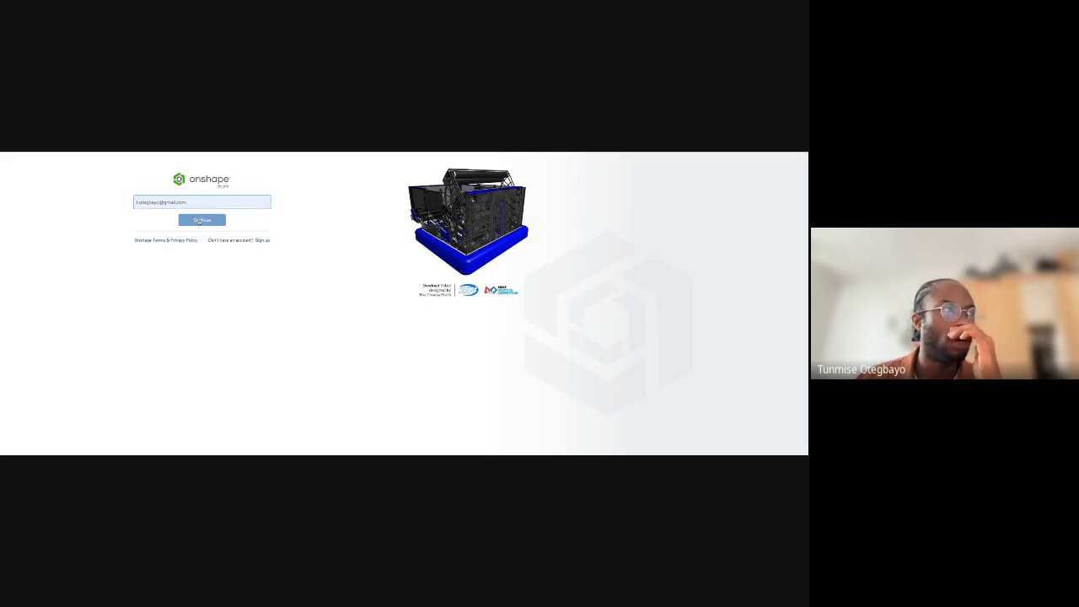
click(164, 241)
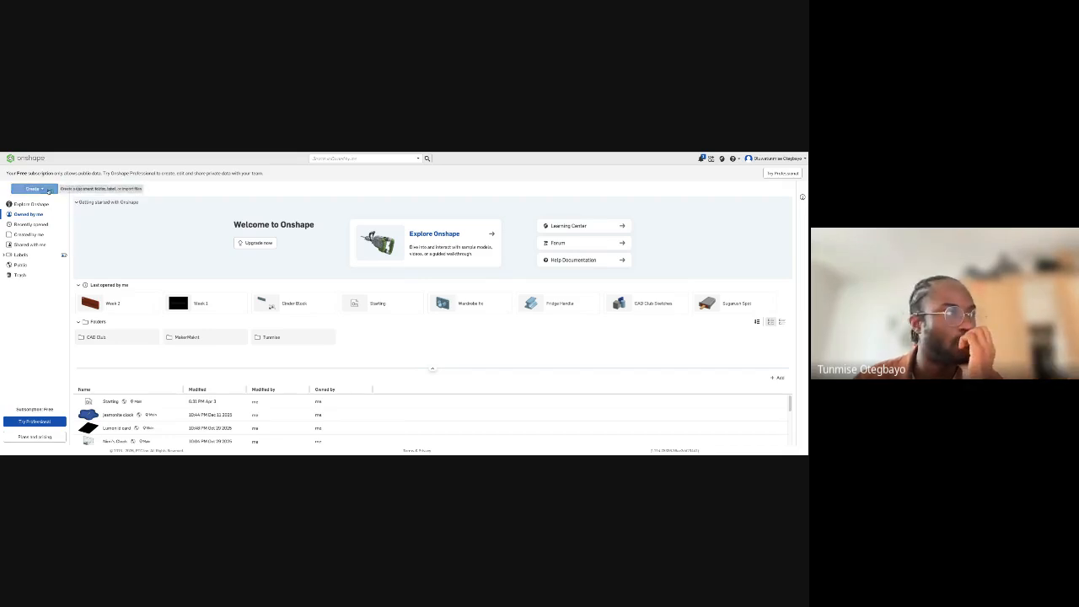
- Create a new public document named KeyHolder in the Owned by me location
click(43, 190)
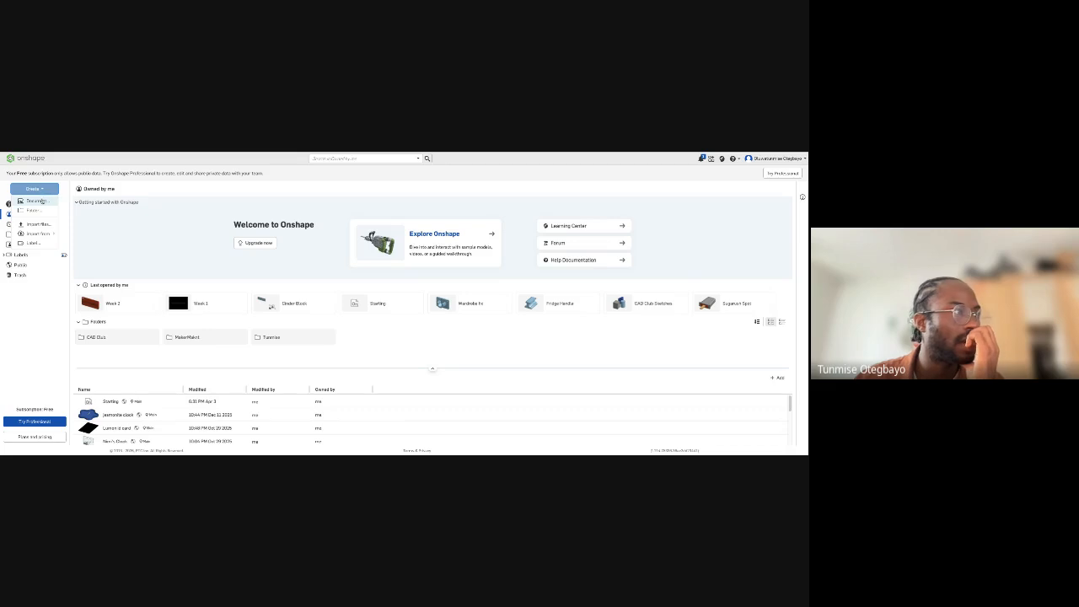
click(42, 200)
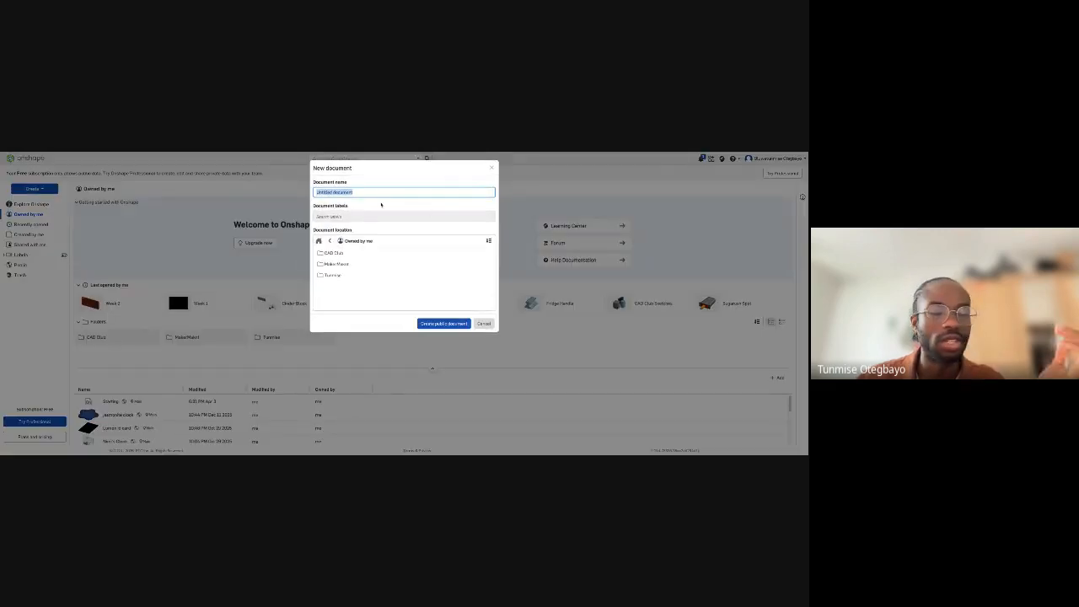
text(Keyholder)
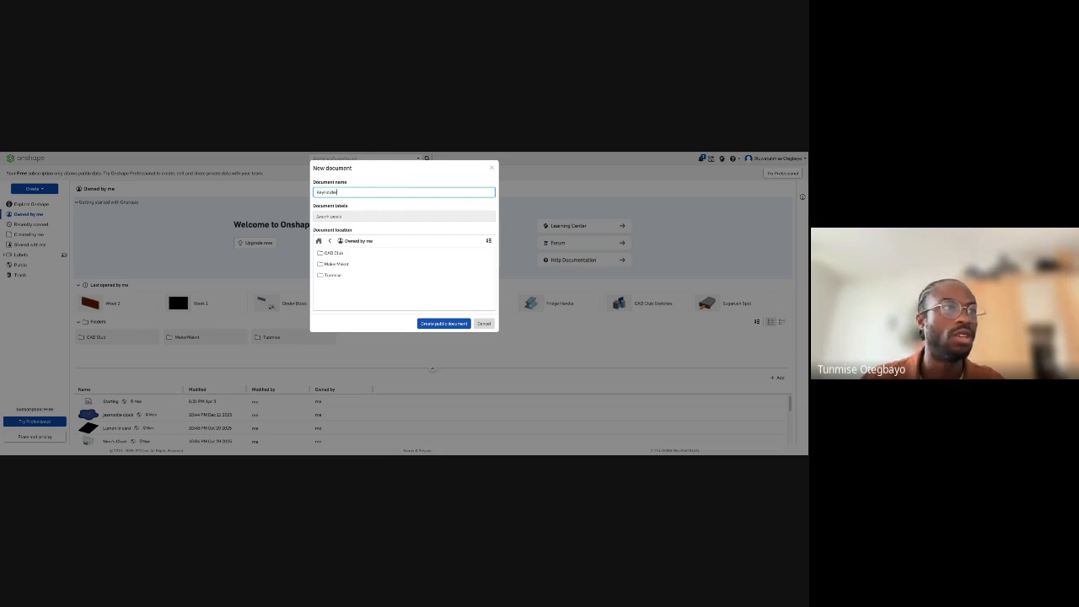
click(434, 326)
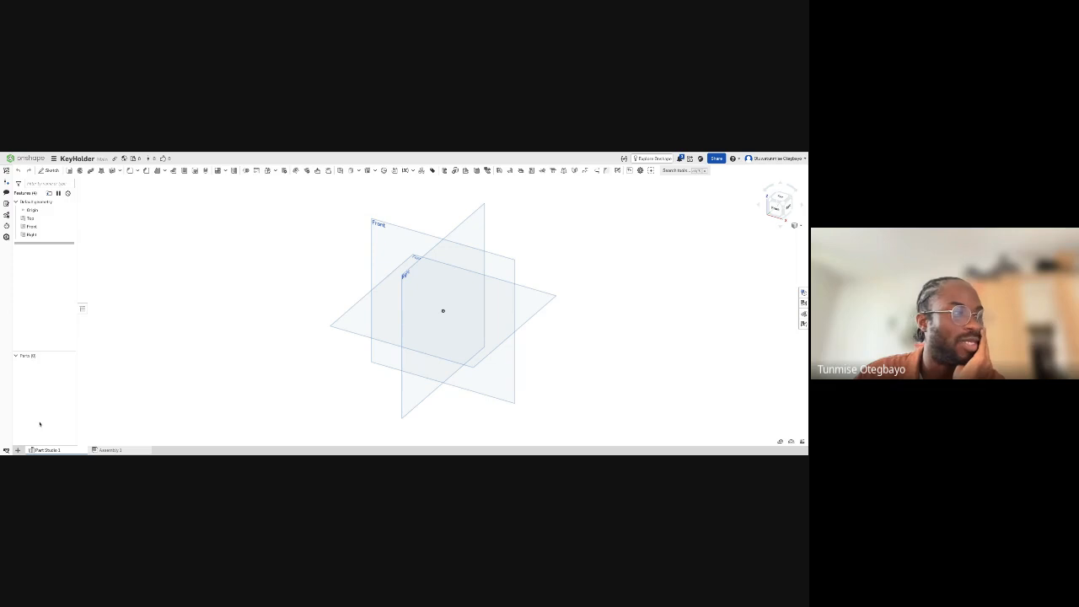
click(18, 449)
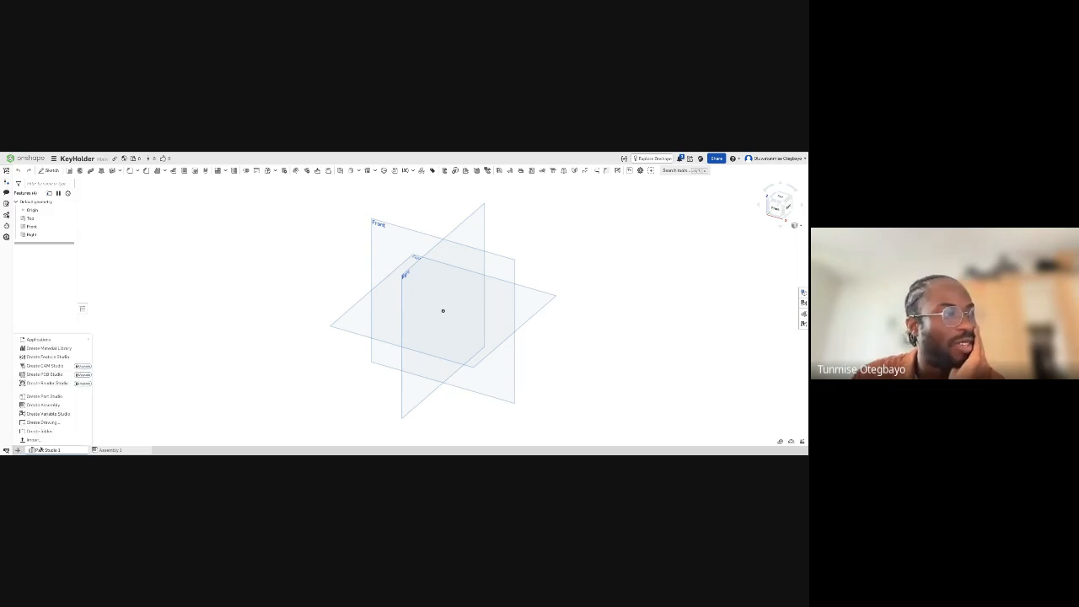
click(134, 397)
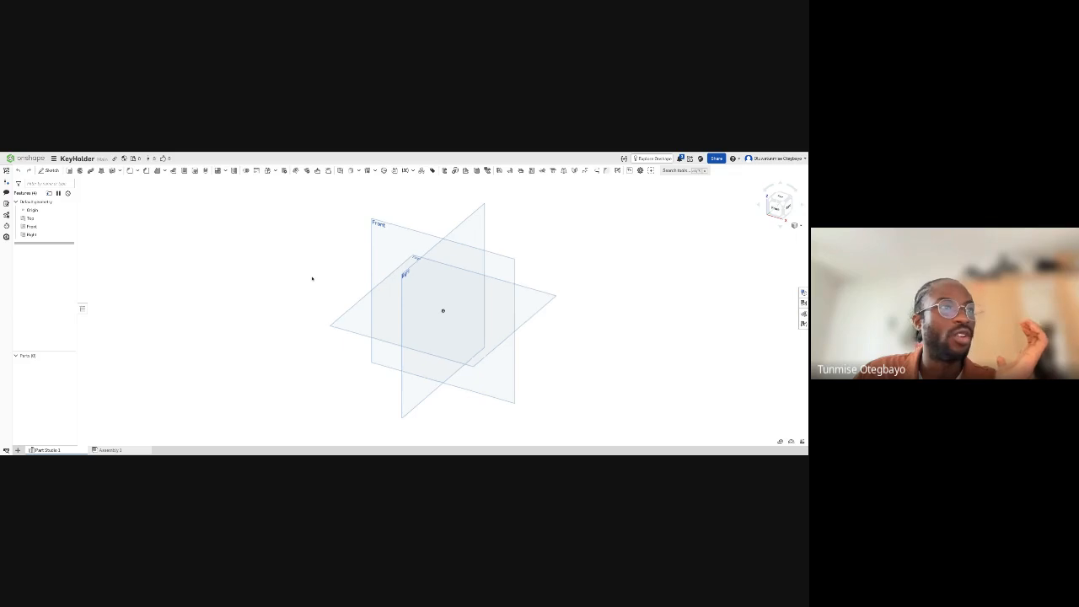
right_drag(312, 279, 322, 264)
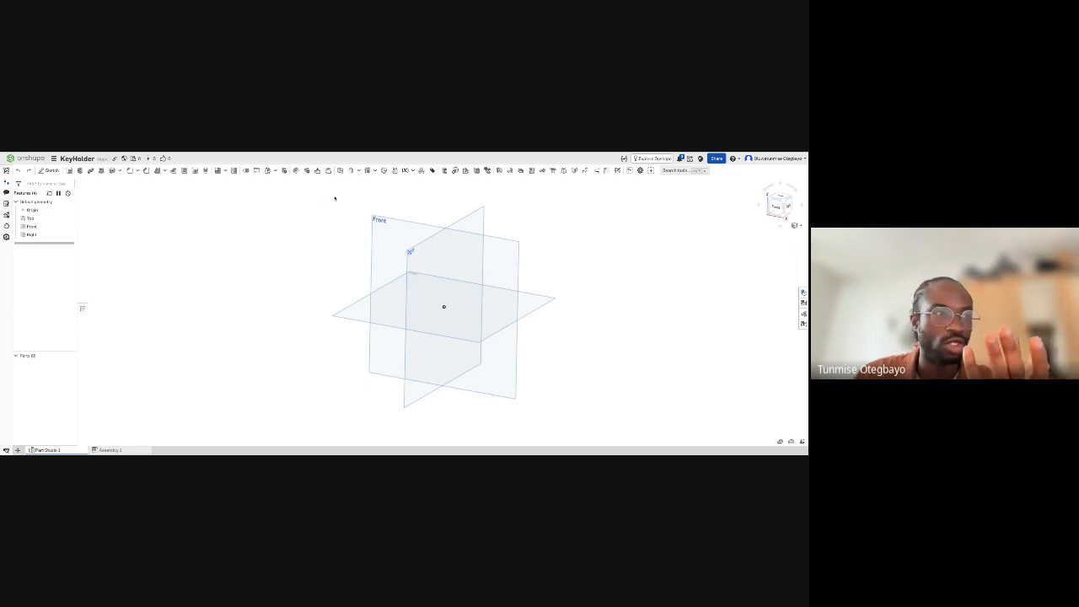
right_drag(334, 199, 338, 239)
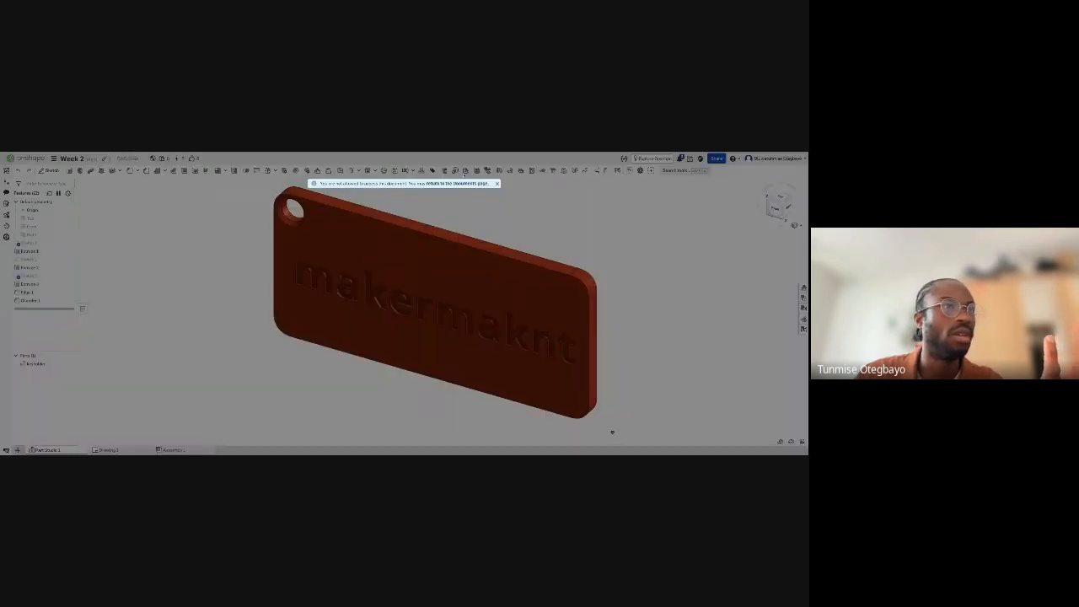
- Open the Week 2 document, examine the finished makermaknt key holder as a reference, and return to the KeyHolder document
click(469, 183)
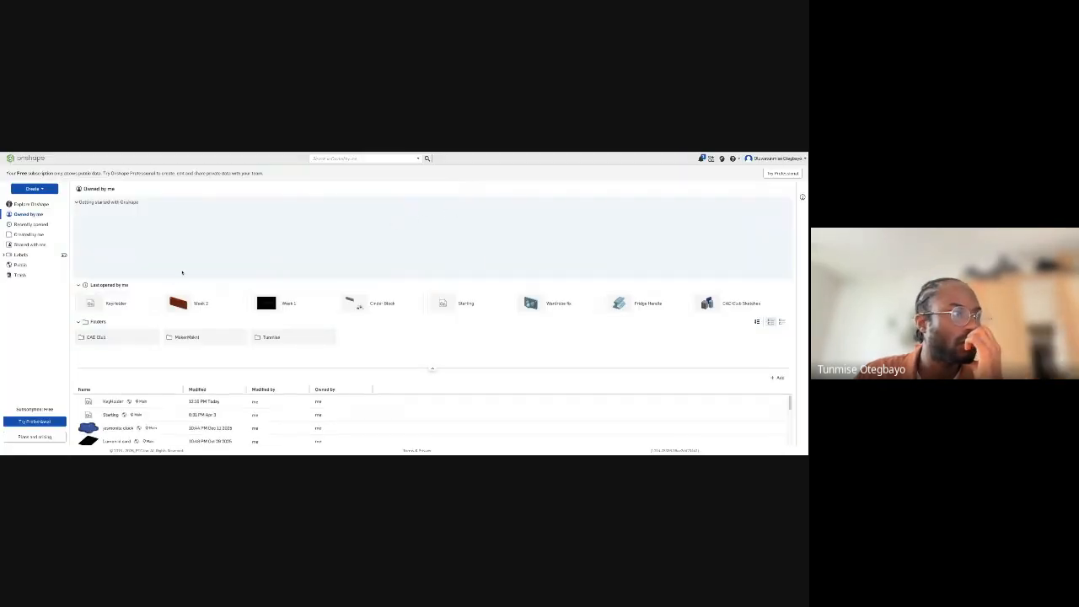
click(211, 302)
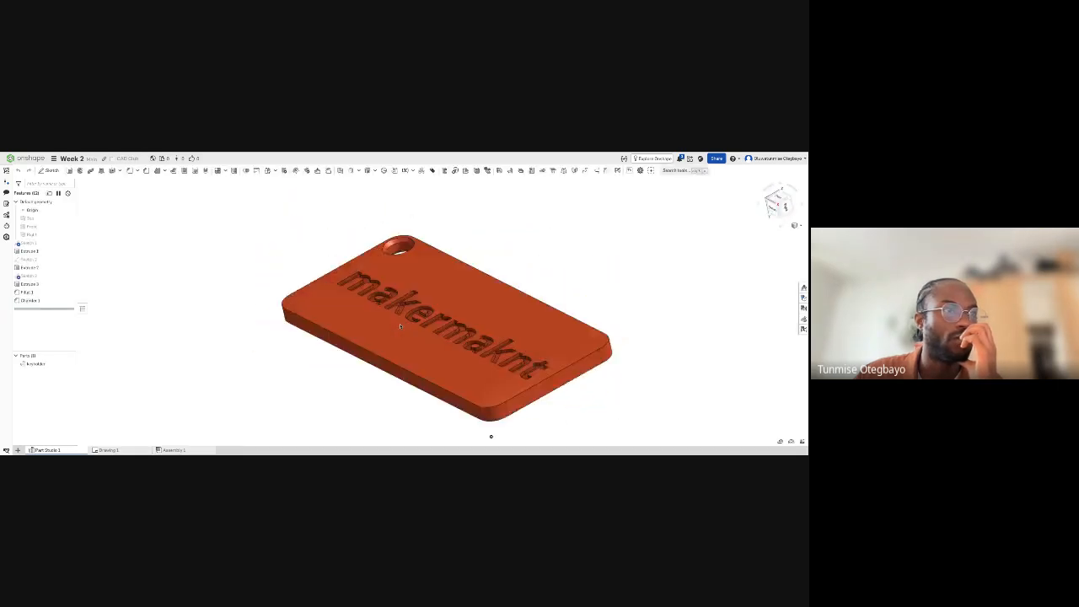
right_drag(400, 327, 472, 359)
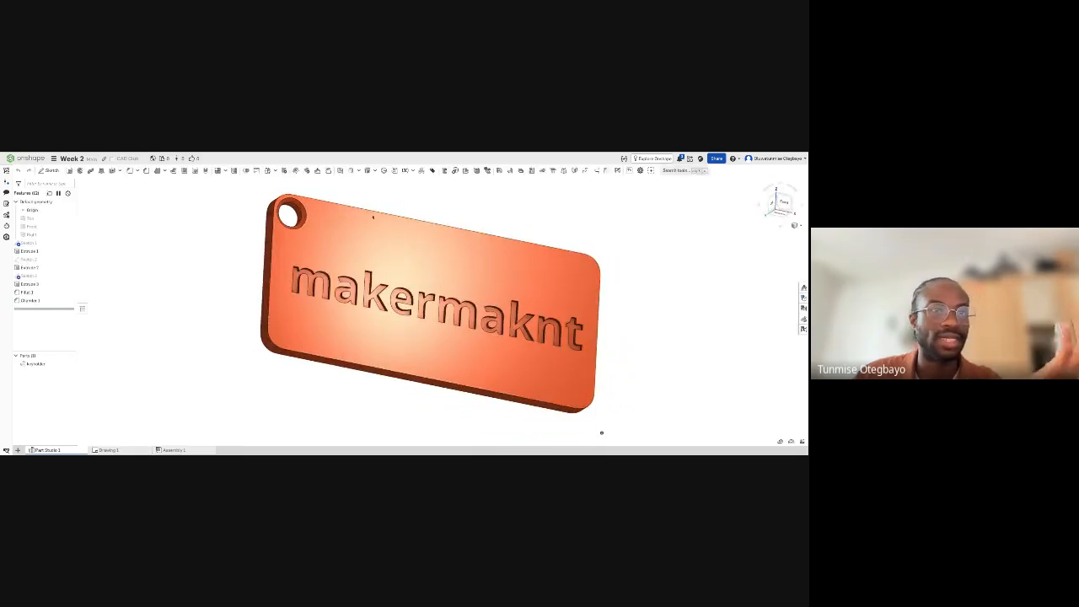
click(173, 154)
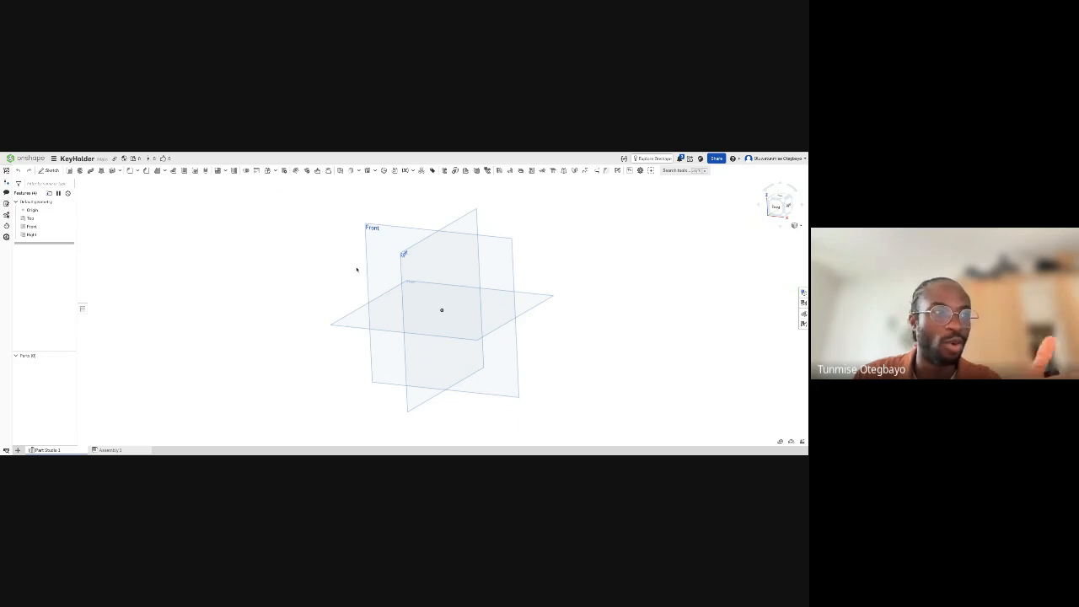
- Examine the Front, Top and Right default planes from several angles, including a straight-on front view
right_drag(352, 262, 354, 274)
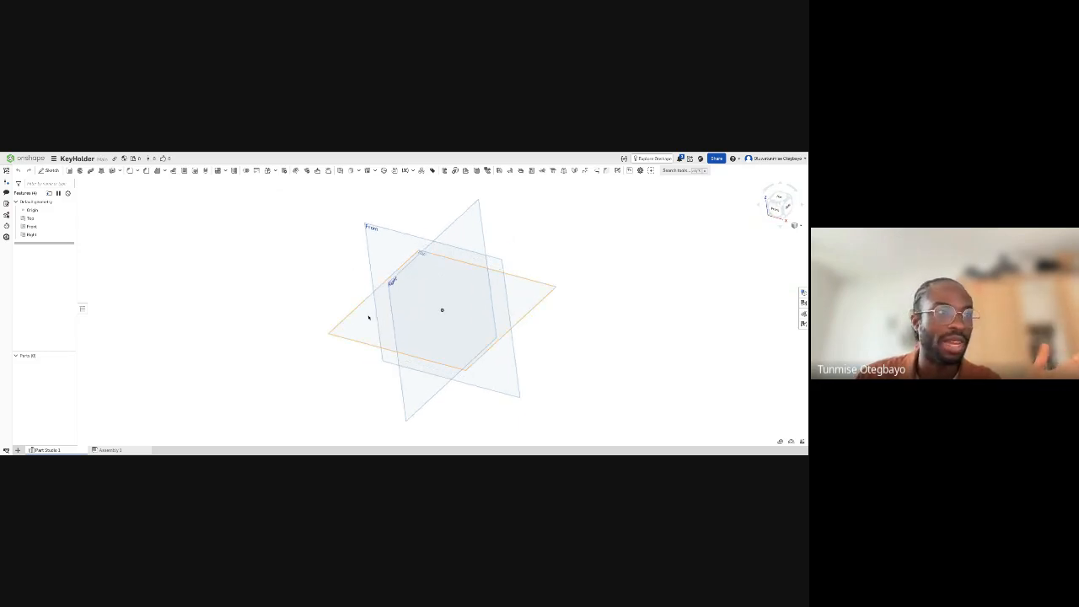
right_drag(366, 315, 290, 334)
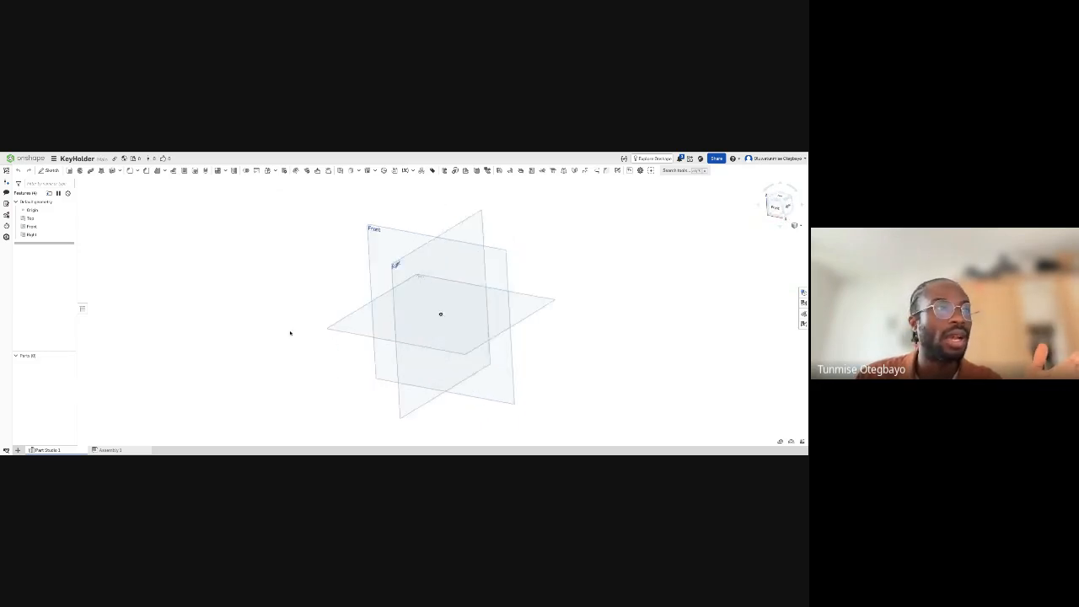
click(383, 243)
click(357, 328)
right_drag(357, 328, 371, 298)
click(475, 250)
right_drag(340, 239, 418, 330)
click(350, 269)
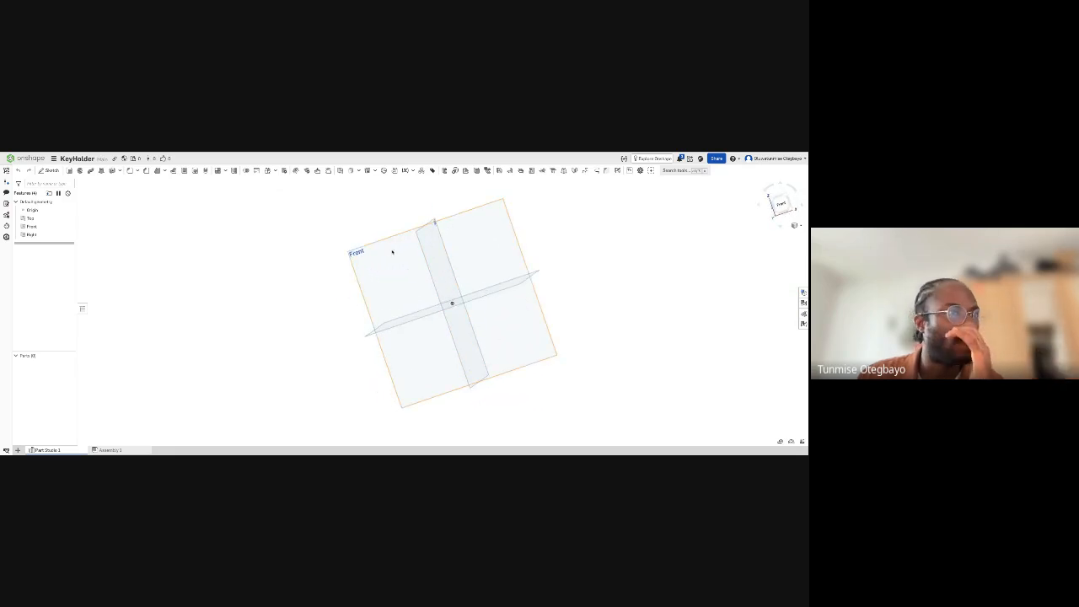
right_drag(395, 250, 445, 314)
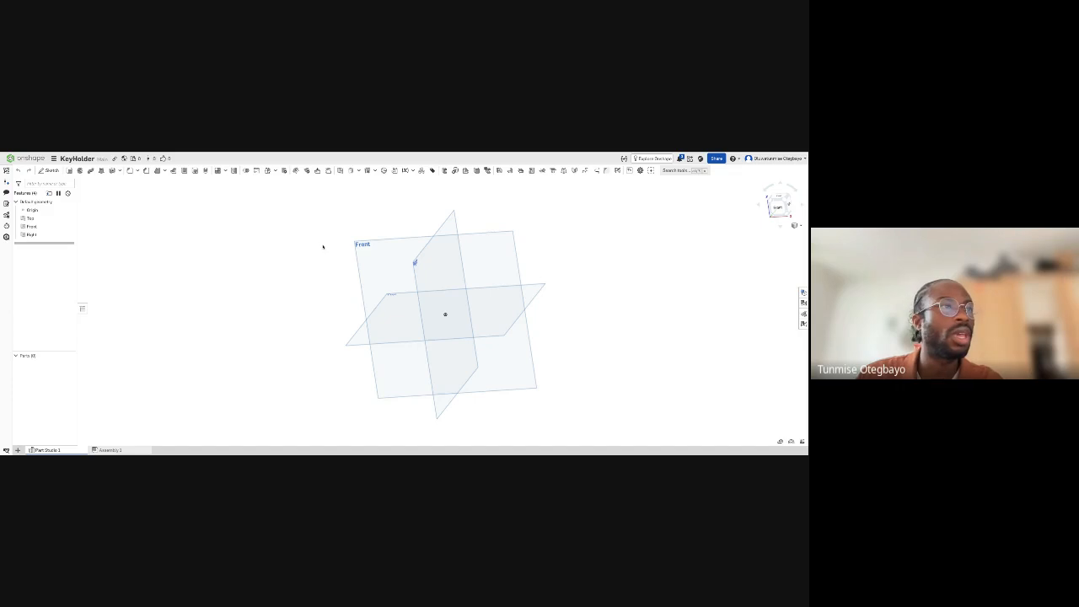
key(1)
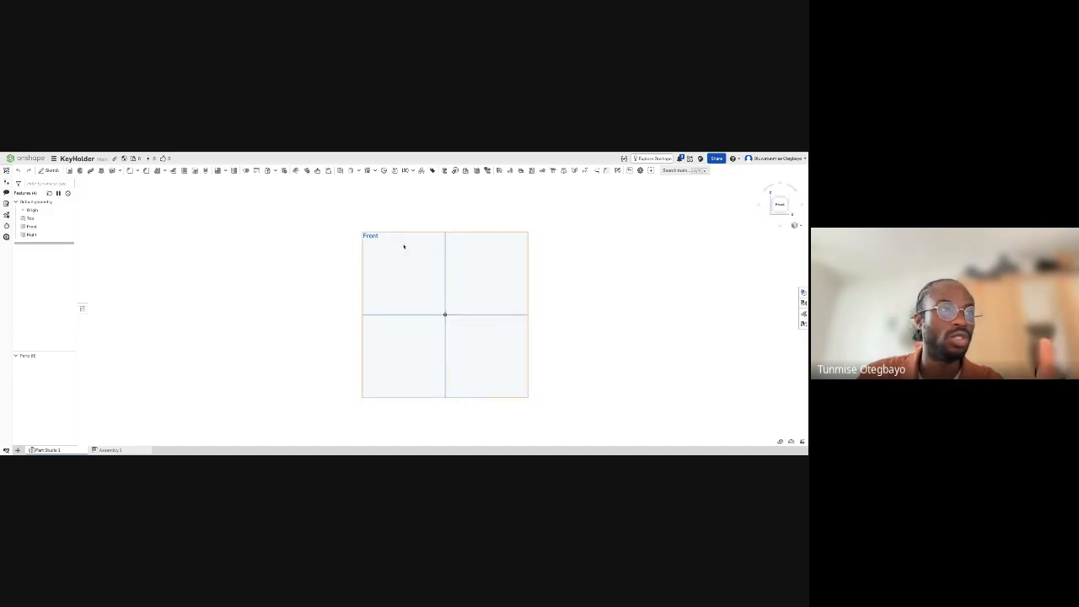
right_drag(279, 241, 317, 258)
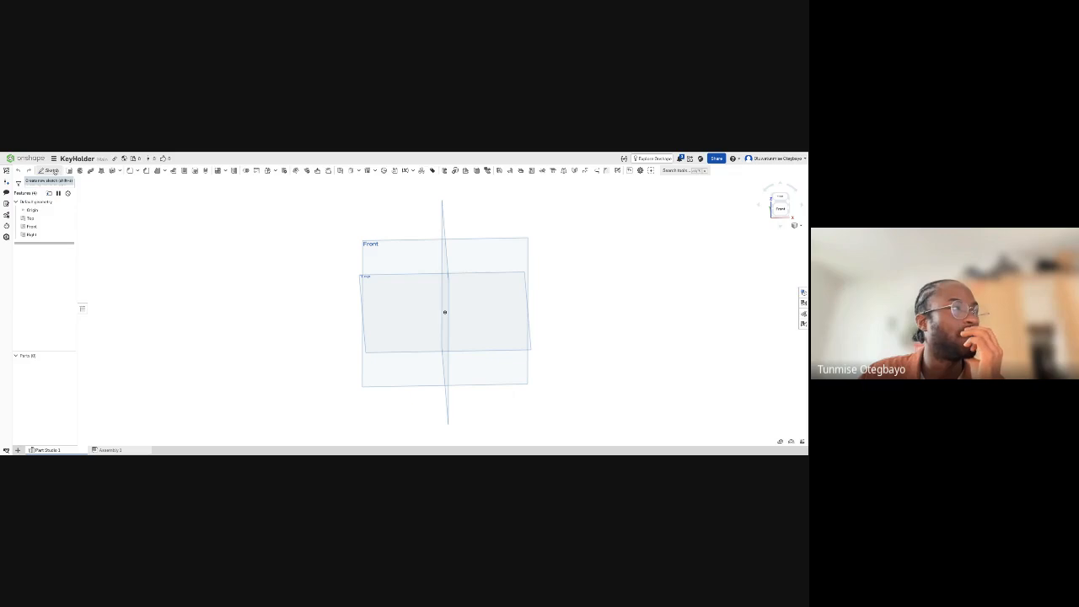
- Create a new sketch on the Front plane and finish it without drawing any geometry
click(49, 170)
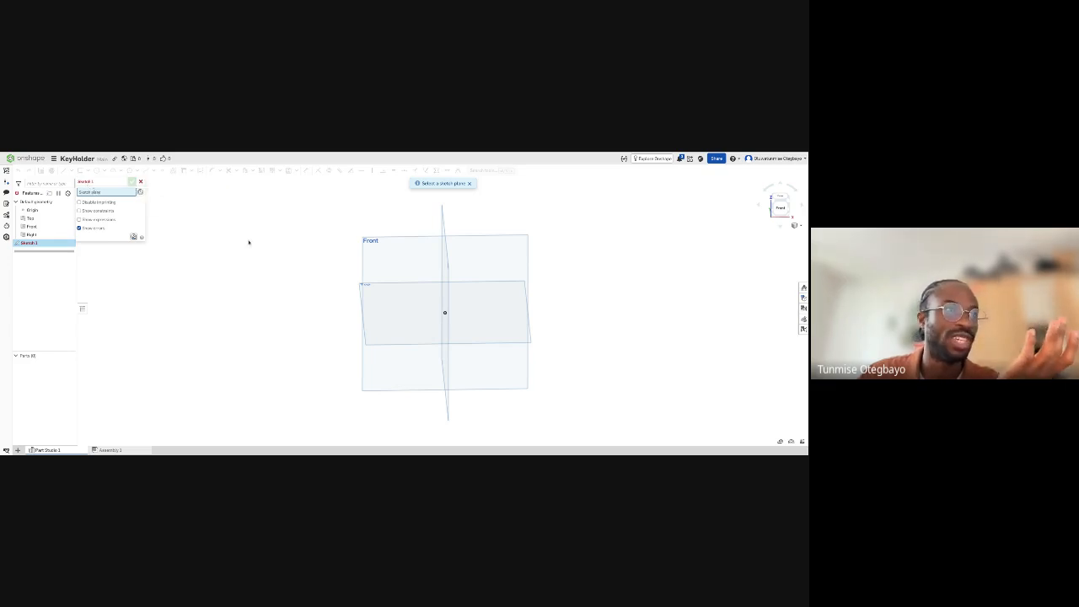
right_drag(285, 258, 285, 253)
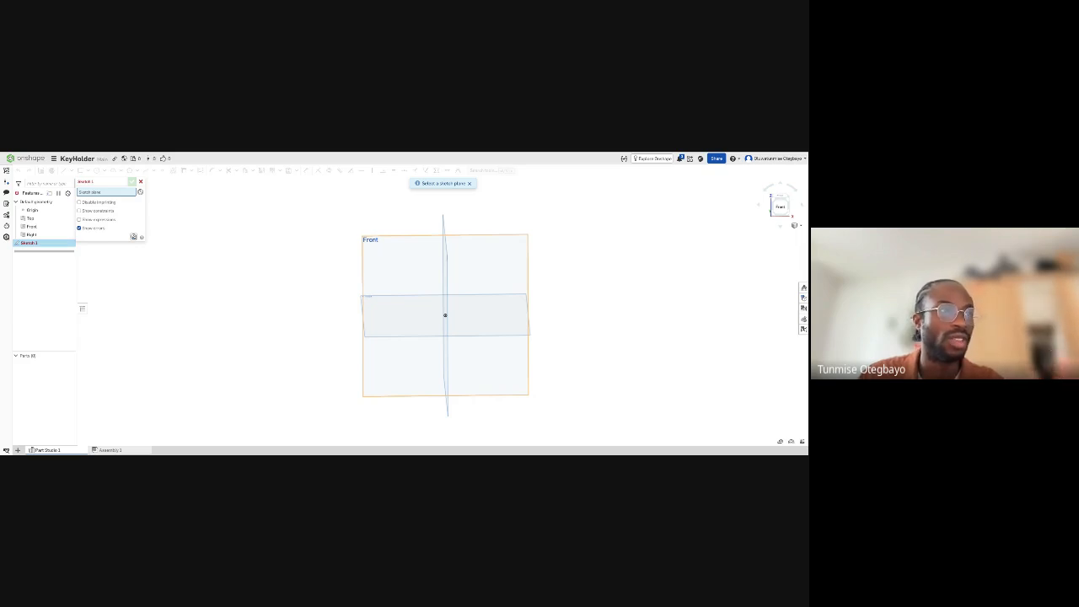
click(445, 315)
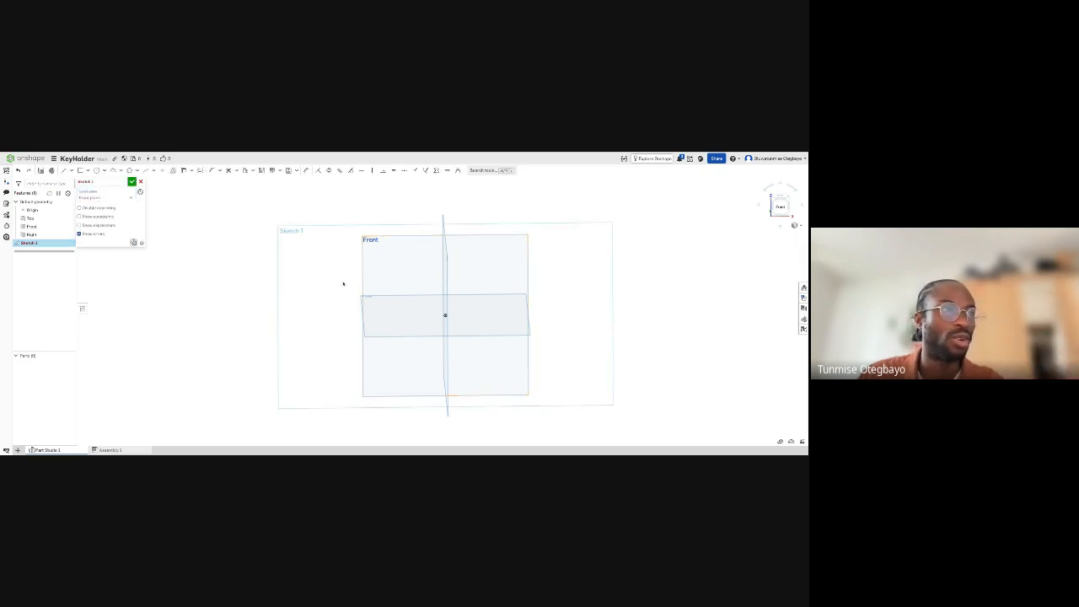
right_drag(343, 284, 383, 253)
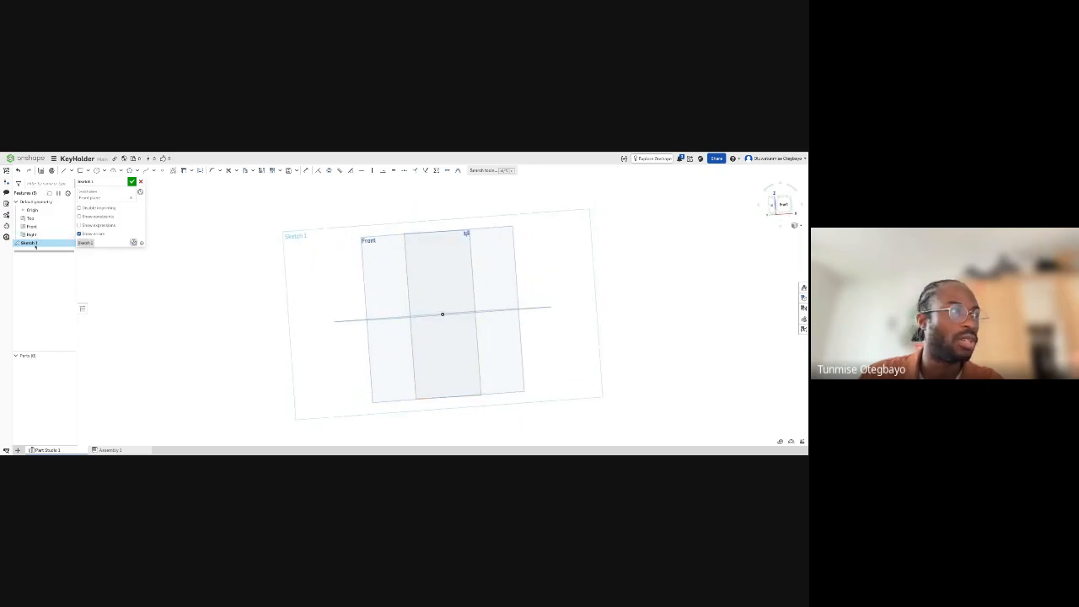
right_drag(379, 254, 368, 256)
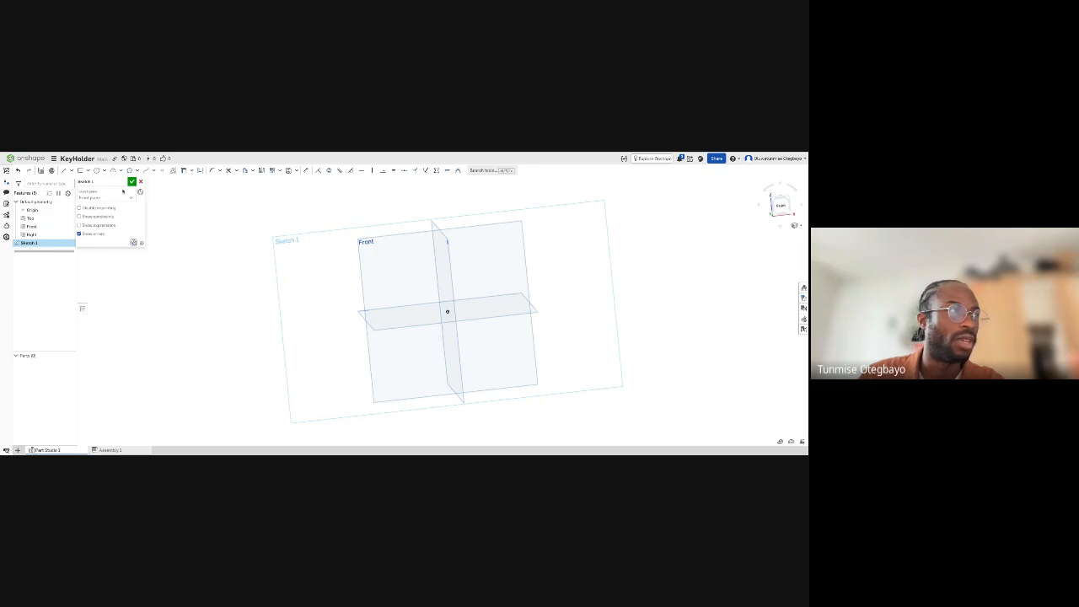
click(132, 182)
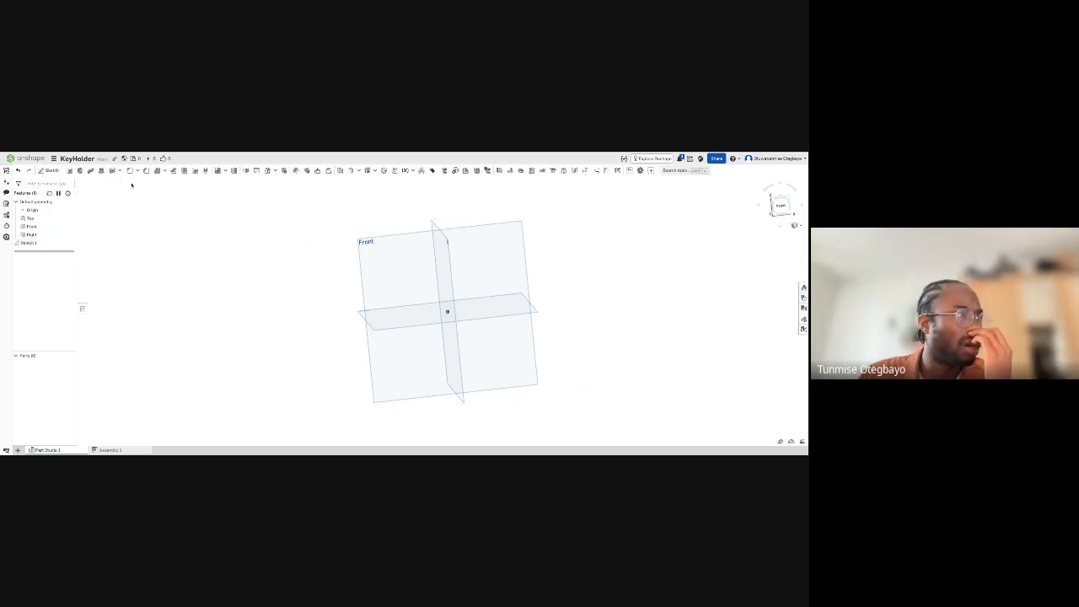
- Reopen the empty Front-plane sketch, Sketch 1, for editing
right_click(59, 244)
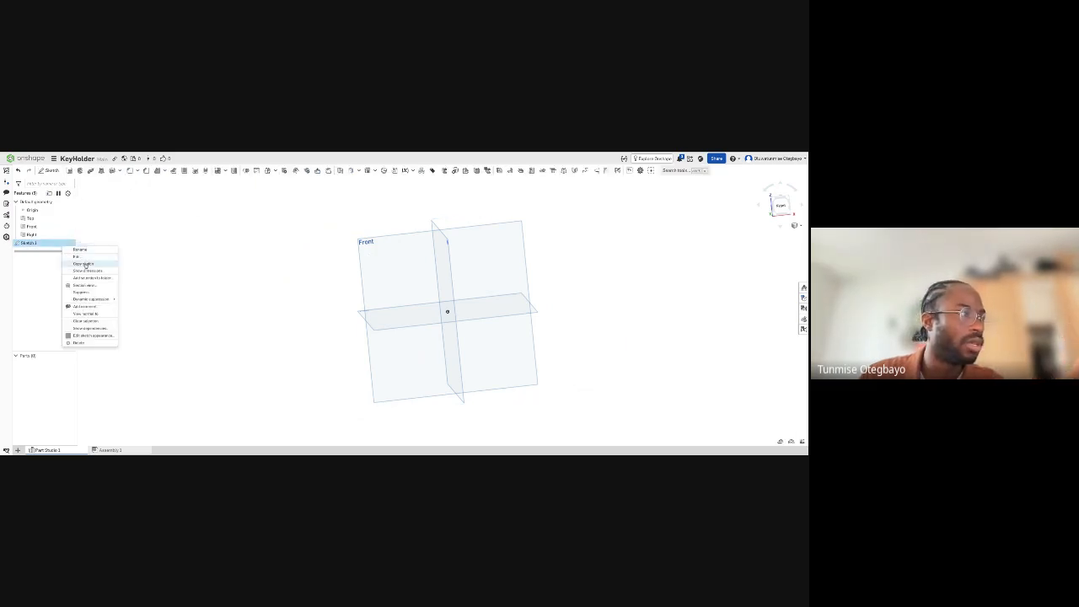
click(80, 252)
click(154, 243)
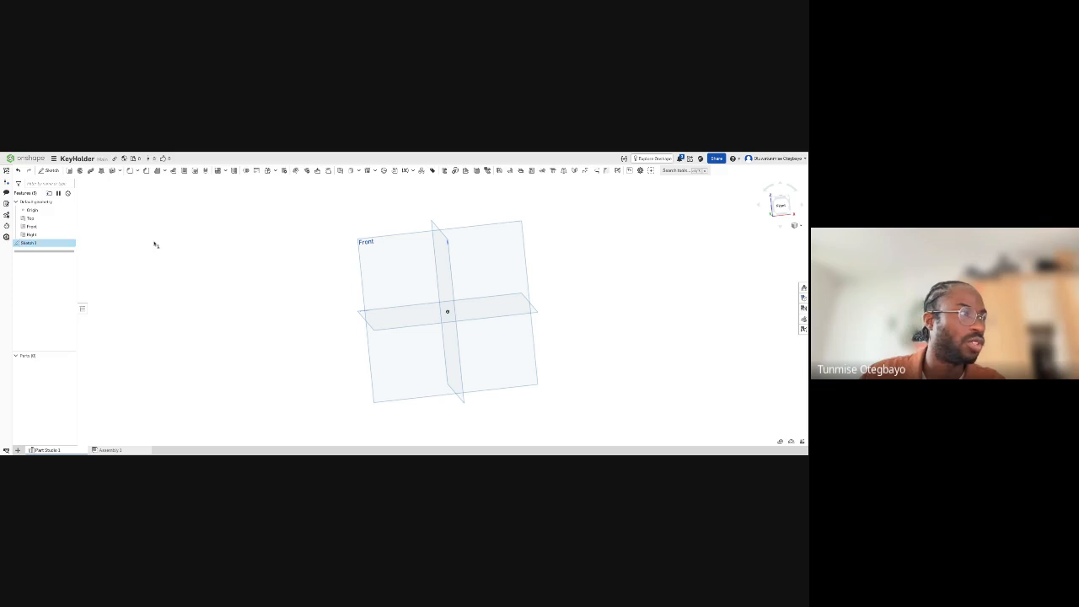
click(55, 244)
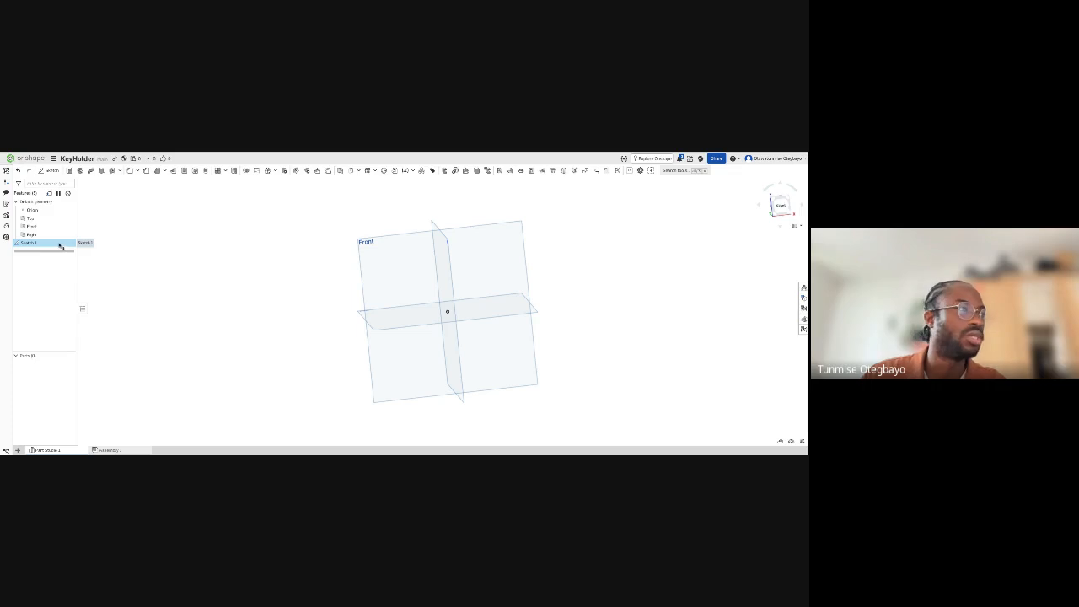
right_click(59, 245)
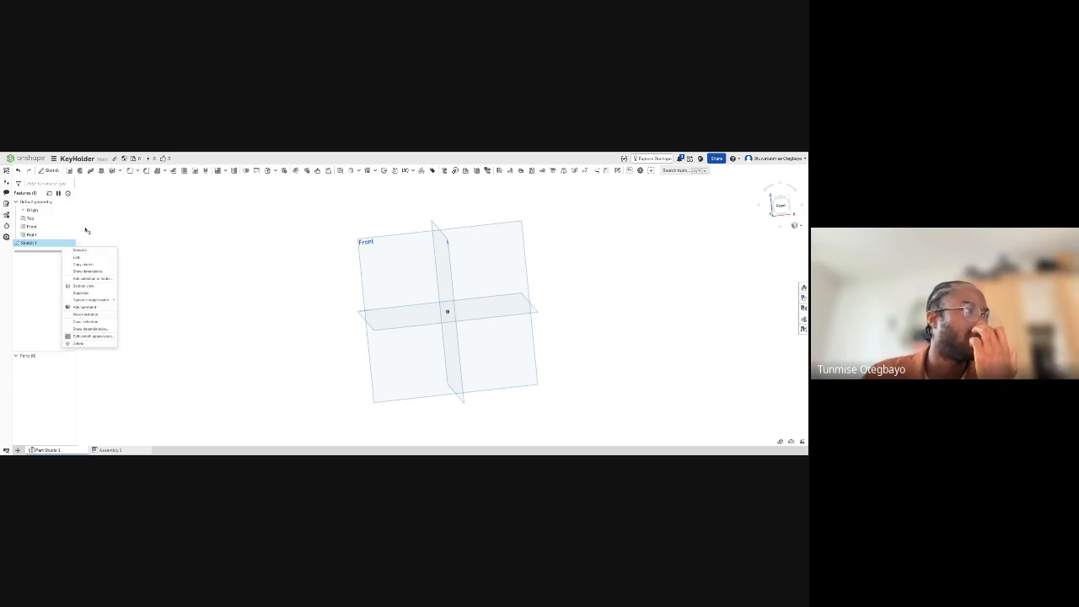
click(85, 229)
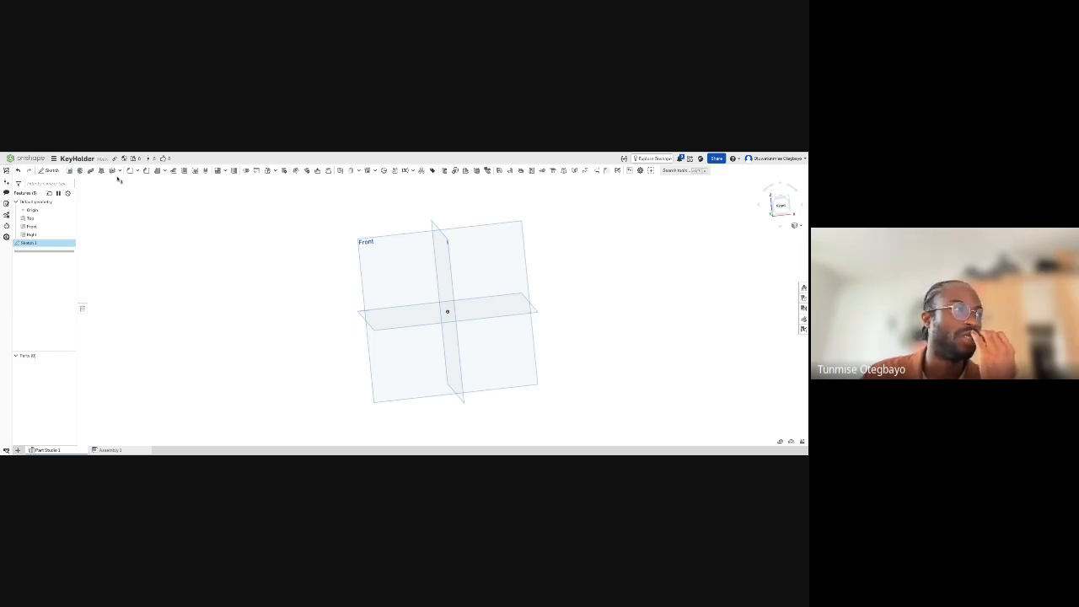
right_click(49, 244)
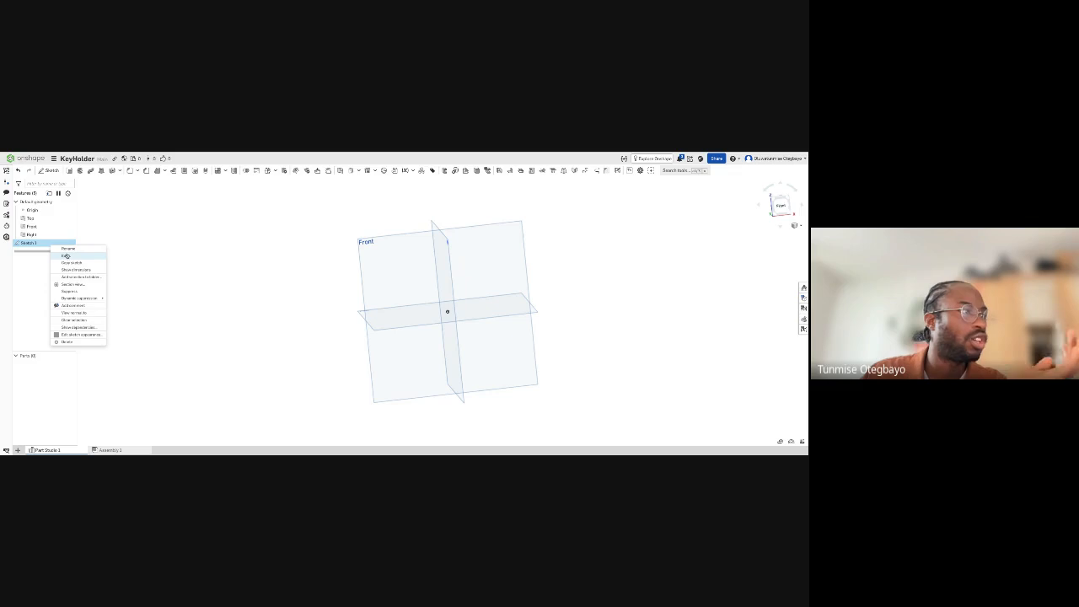
click(67, 256)
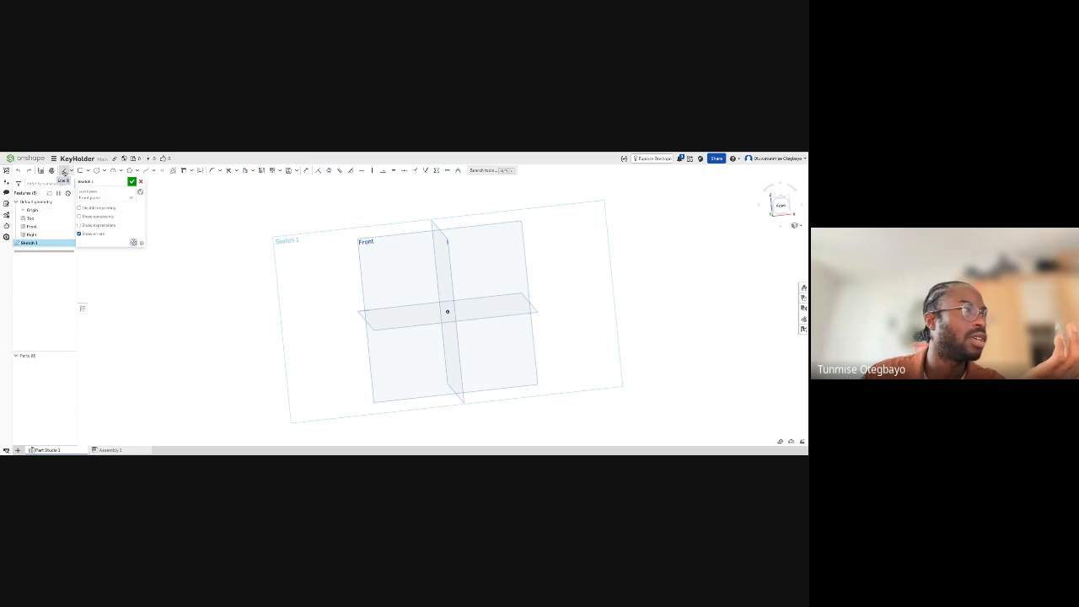
- Draw a closed bow-tie shape from four connected lines in the empty area beyond the Front plane's upper-left corner
click(63, 170)
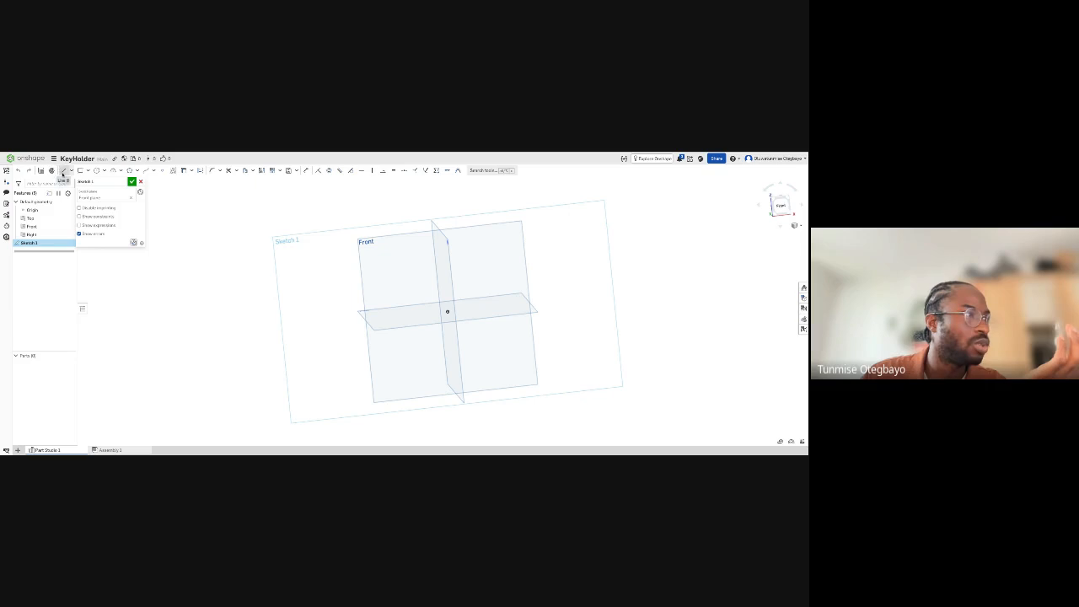
click(204, 203)
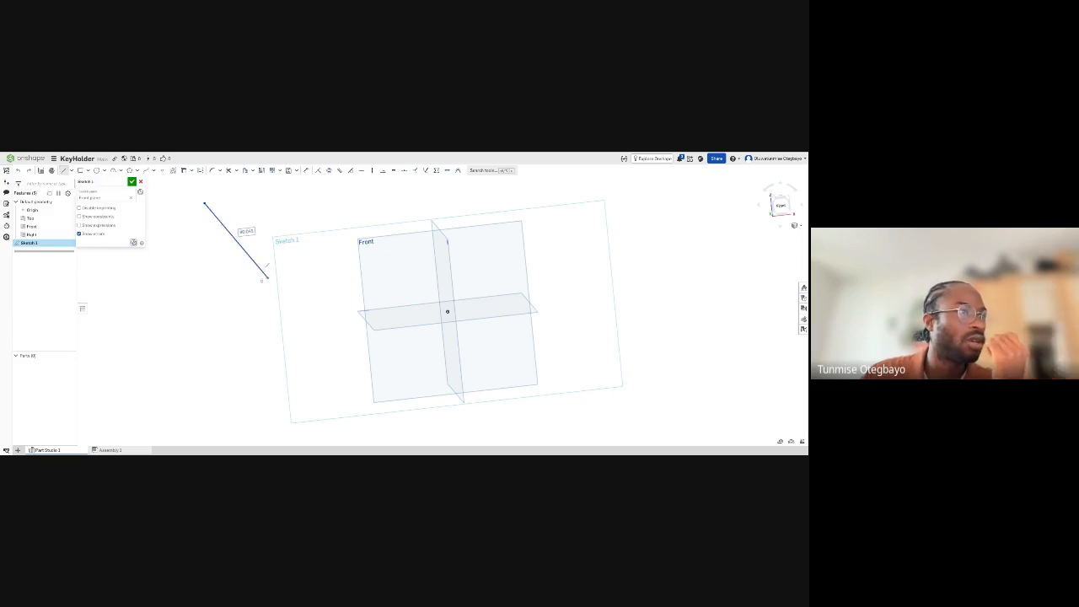
click(267, 277)
click(188, 282)
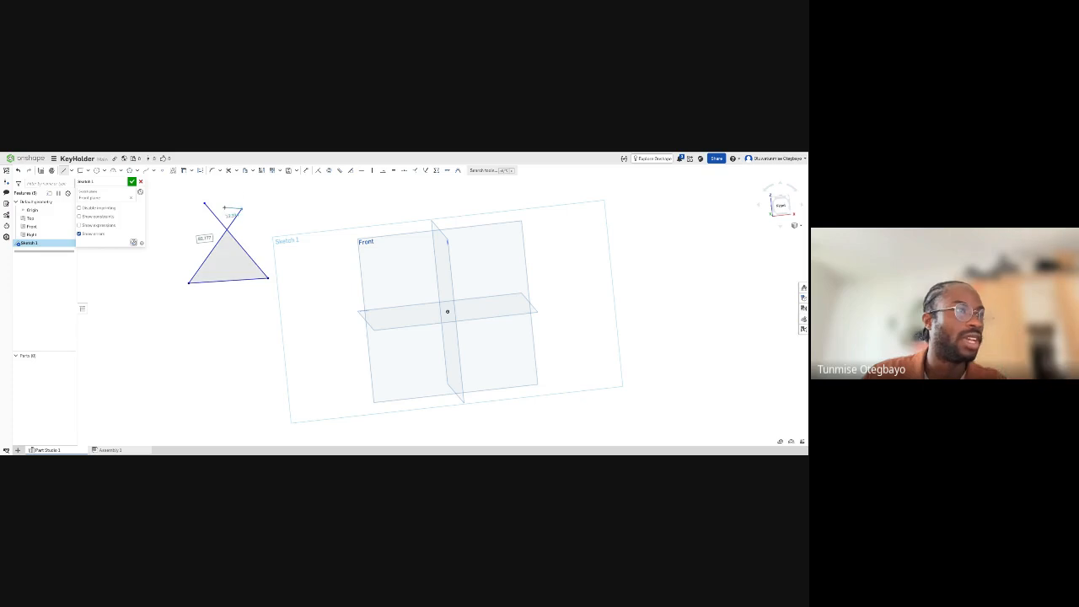
click(204, 203)
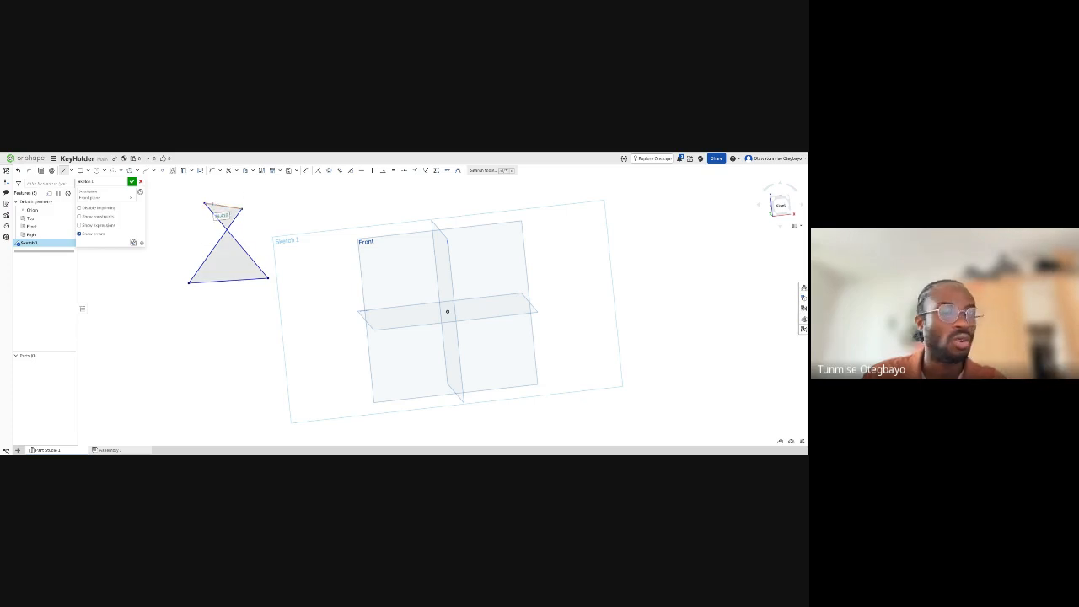
key(Escape)
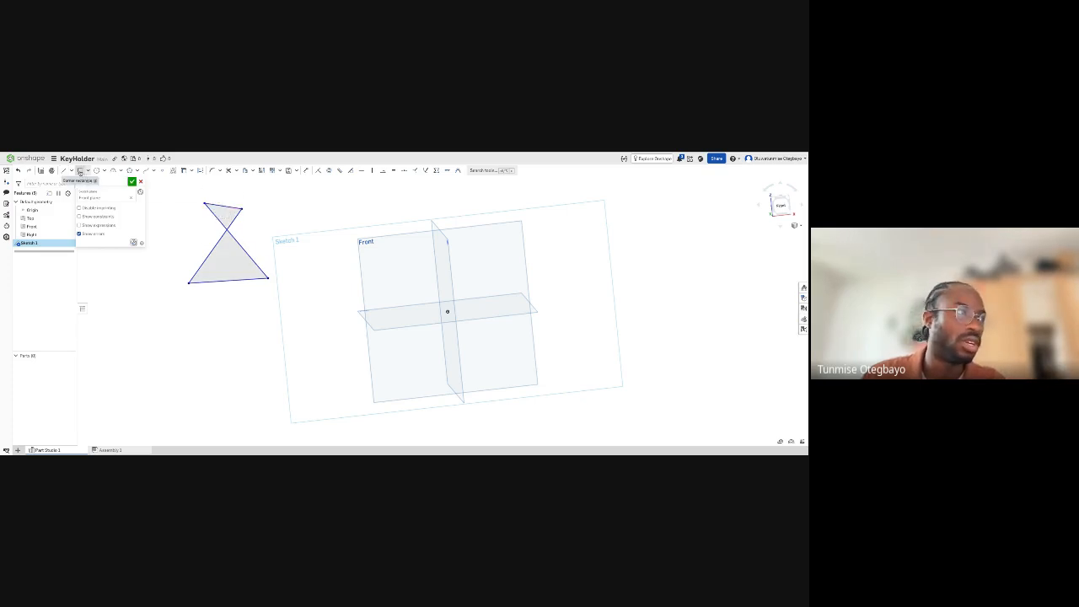
- Draw a corner rectangle overlapping the Front plane's upper-left corner and a small circle beside the rectangle's upper-right corner
click(80, 171)
click(283, 207)
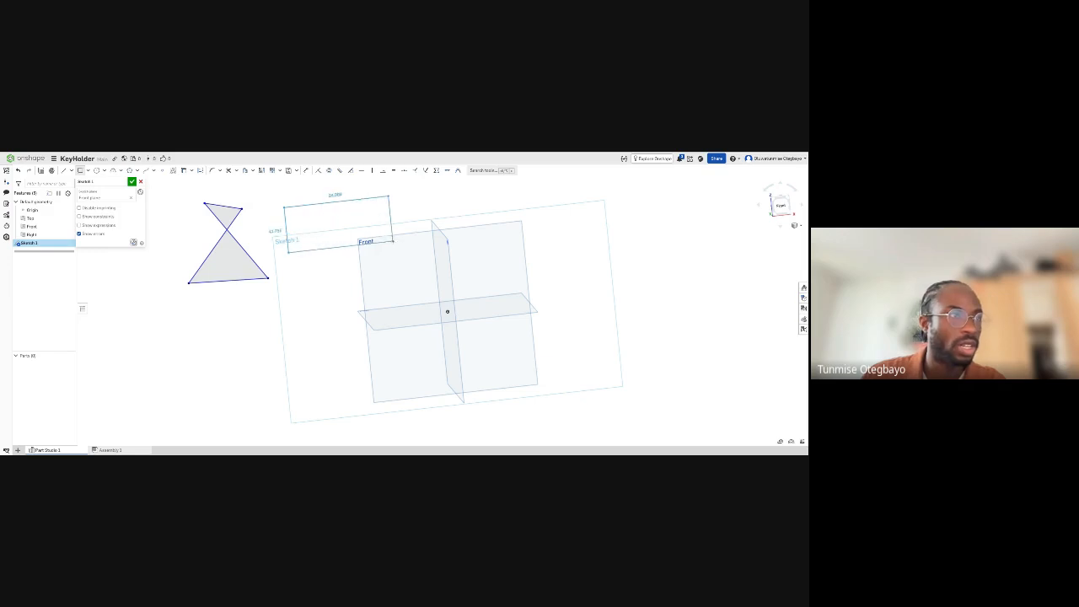
click(407, 260)
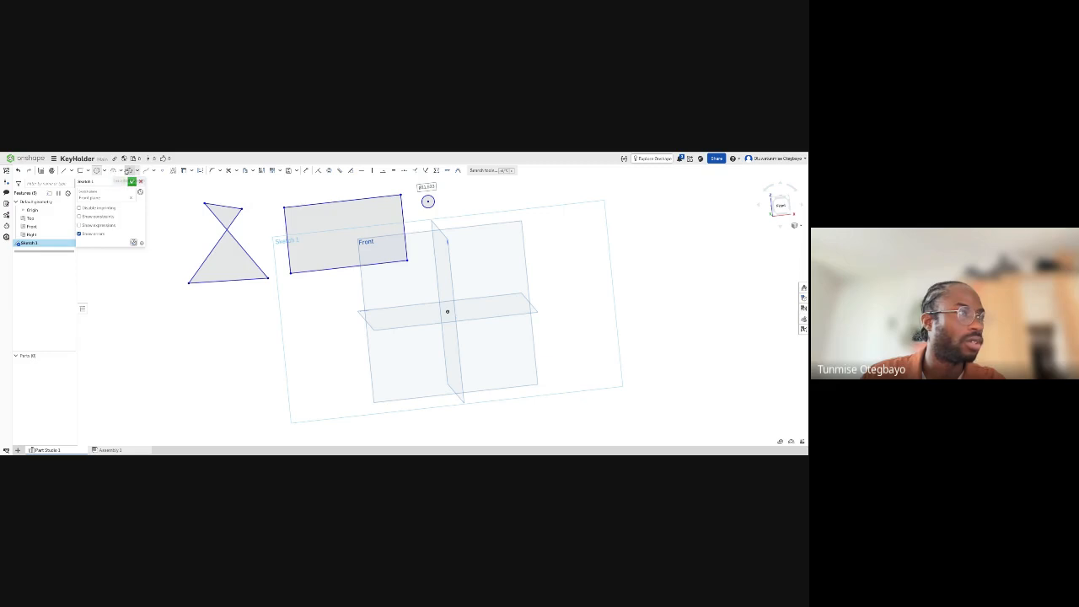
- Draw a small six-sided polygon directly below the bow-tie shape
click(130, 171)
click(223, 304)
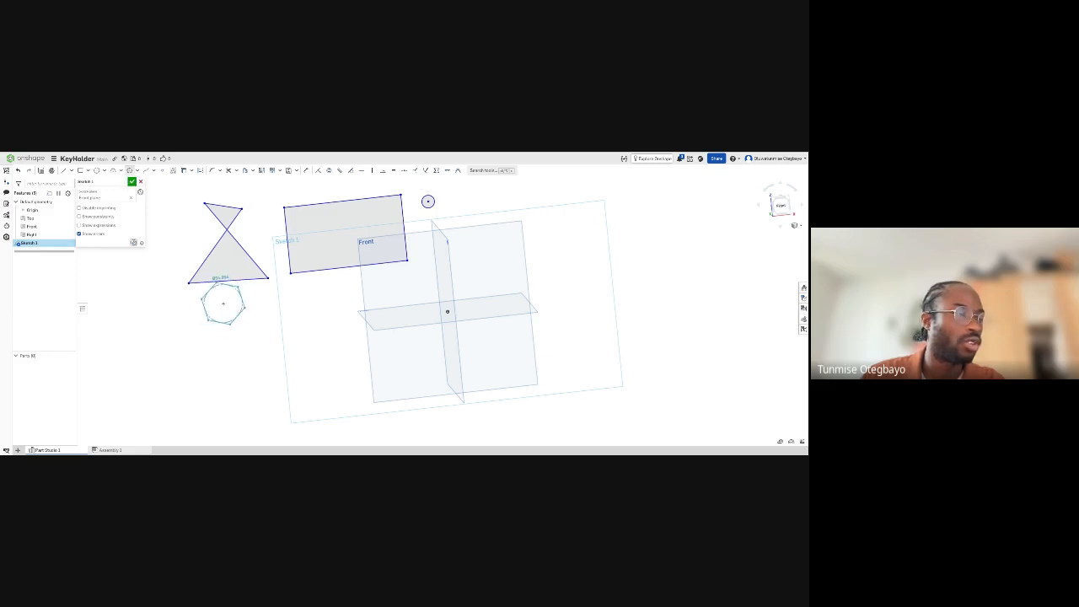
click(238, 318)
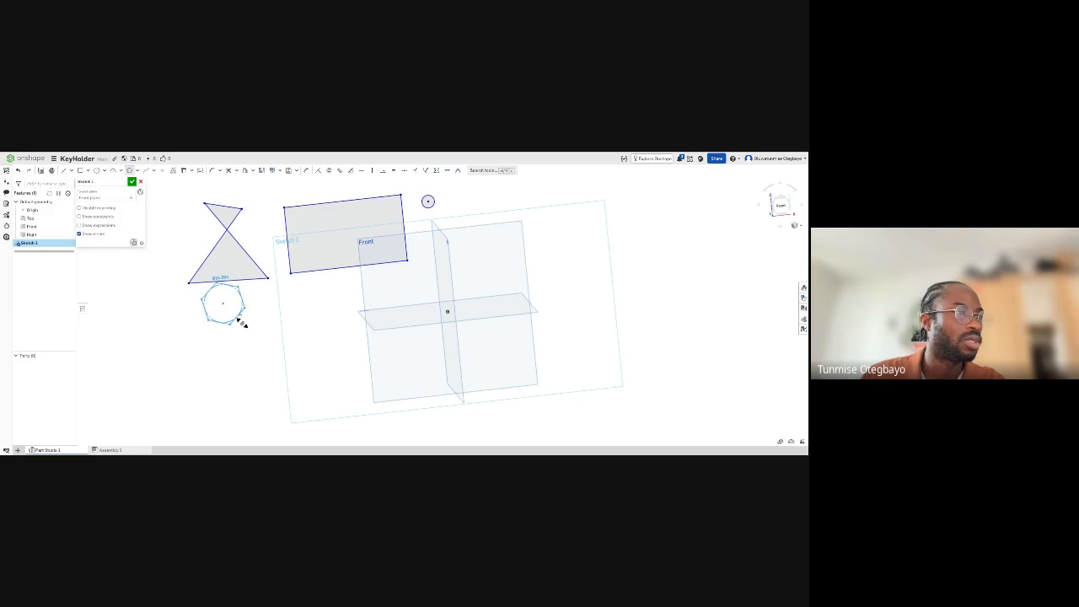
click(250, 324)
key(Escape)
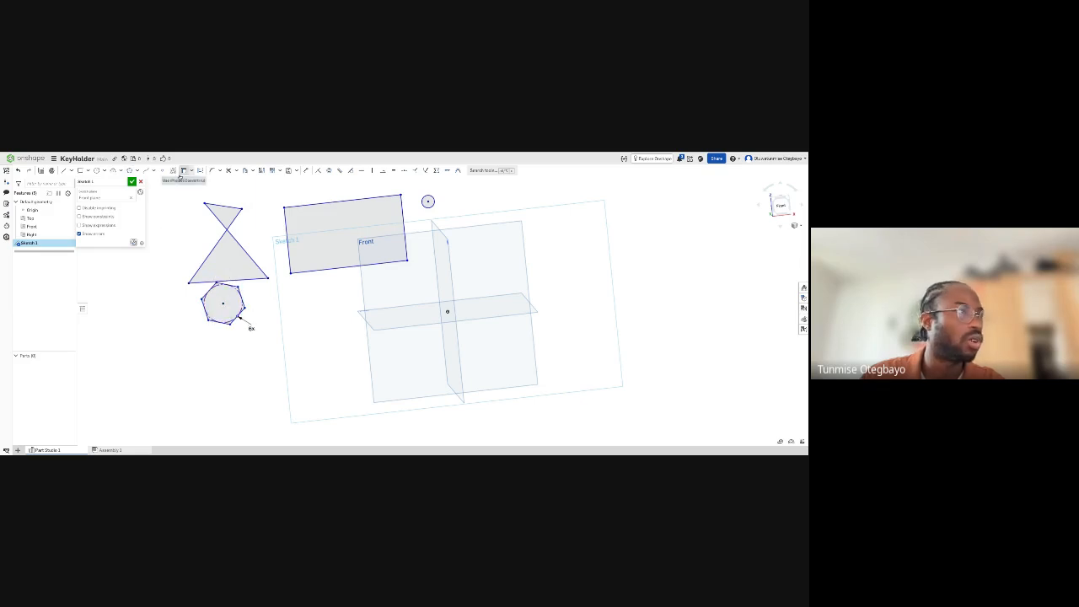
- Add the sketch text "Help" in a box below the rectangle, in bold Noto Sans
click(174, 170)
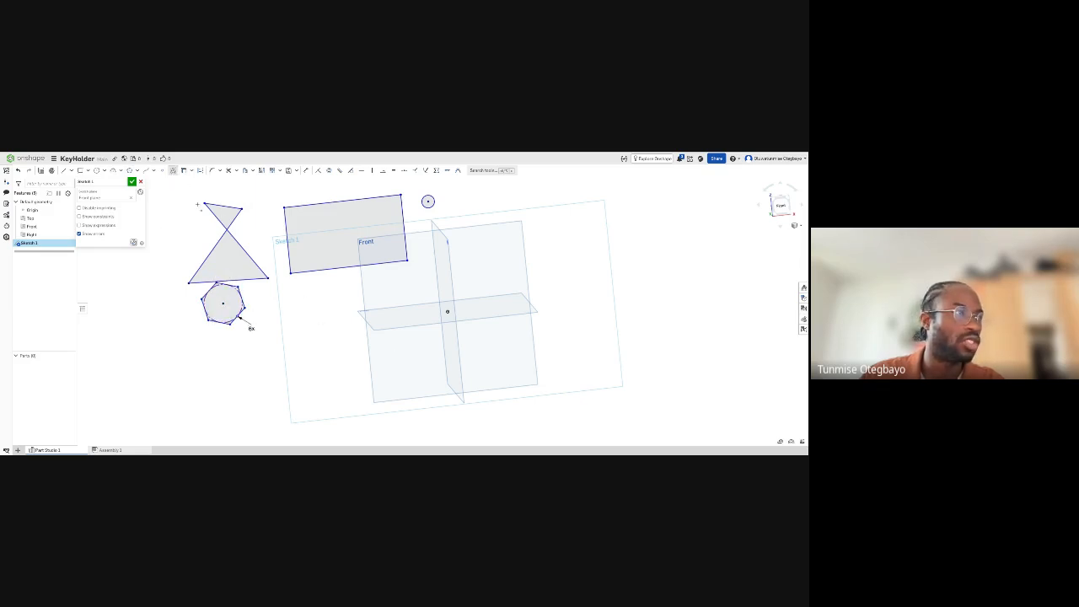
mouse_move(295, 301)
mouse_down()
mouse_move(362, 341)
mouse_move(396, 333)
mouse_up()
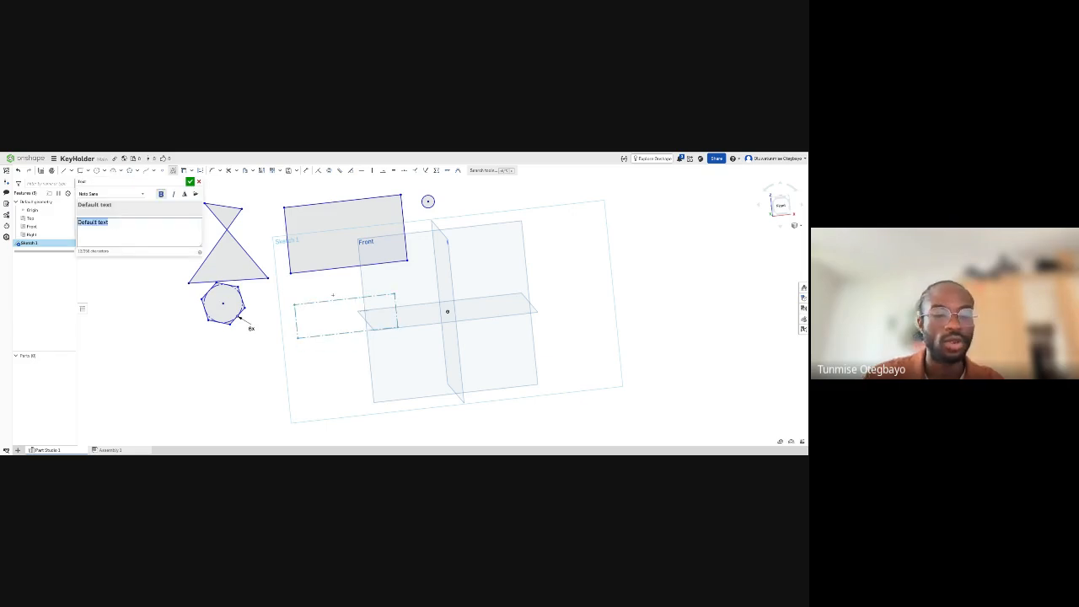
text(Help)
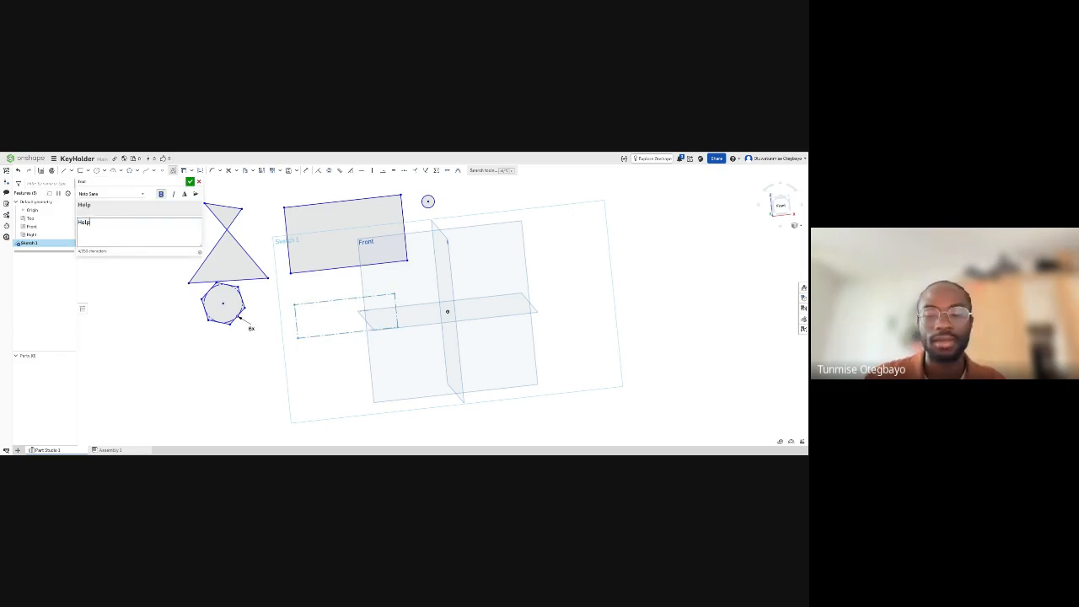
click(190, 182)
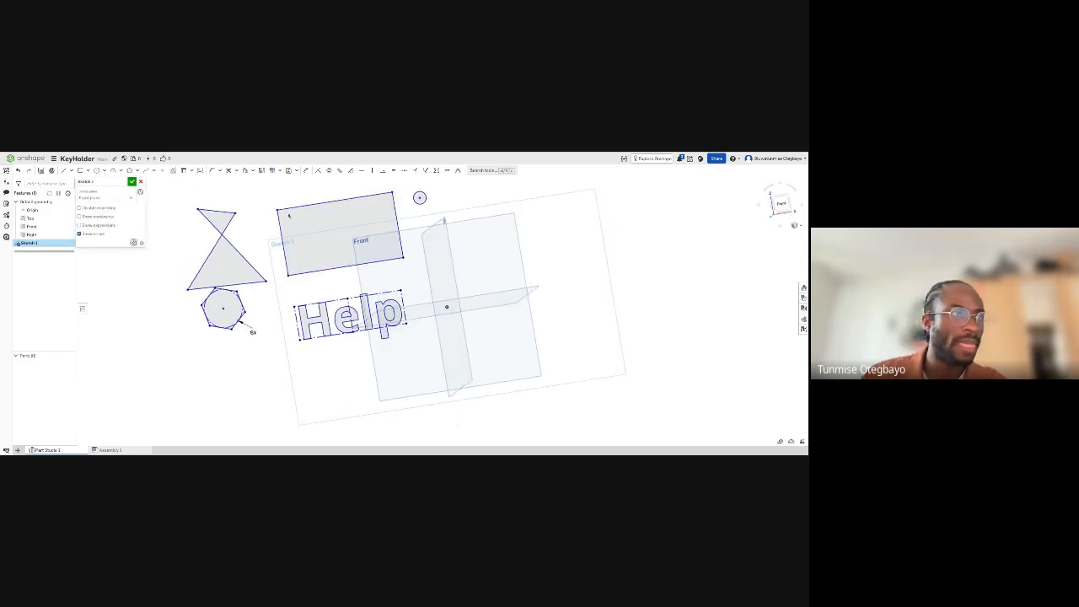
- Delete all the practice shapes and the text from Sketch 1
scroll(342, 222, down, 2)
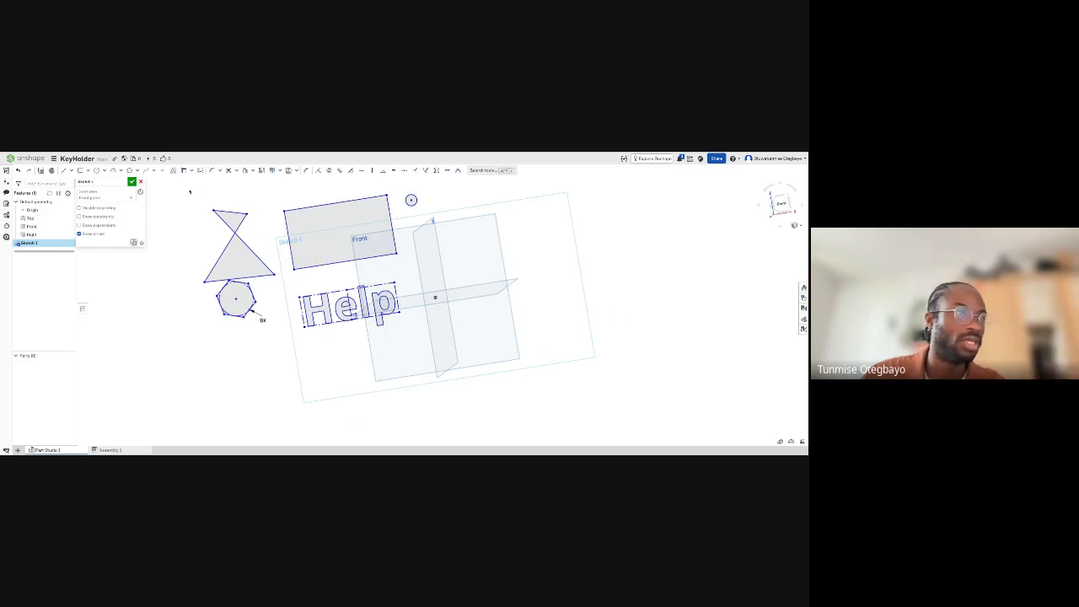
mouse_move(189, 192)
mouse_down()
mouse_move(463, 194)
mouse_move(497, 354)
mouse_up()
key(Escape)
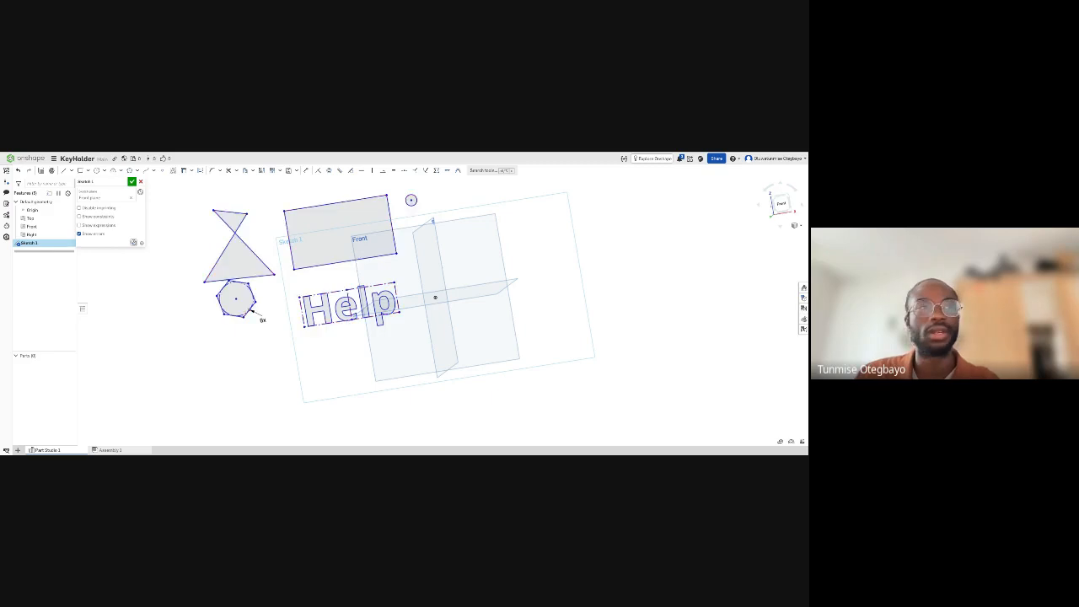
key(Delete)
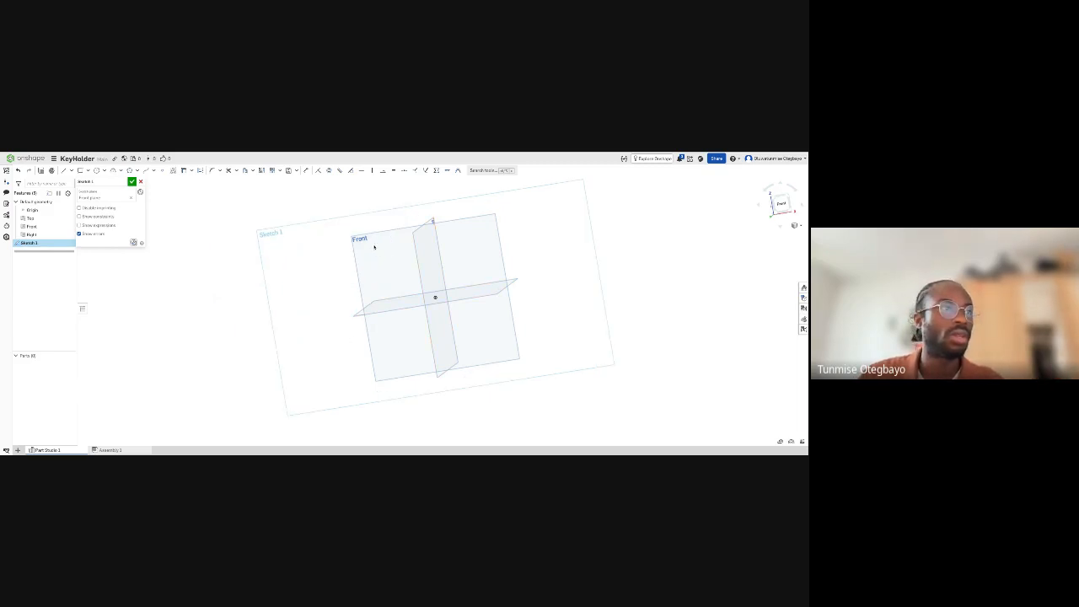
- Draw a wide corner rectangle from the origin into the Front plane's upper-right quadrant, past the plane's right edge, and finish the sketch
key(n)
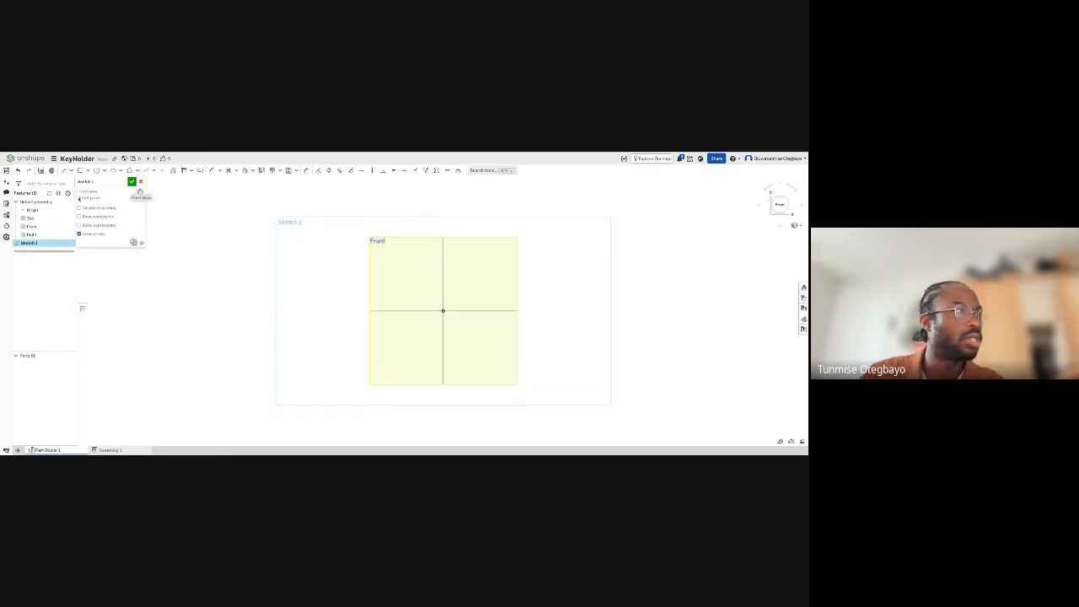
click(80, 170)
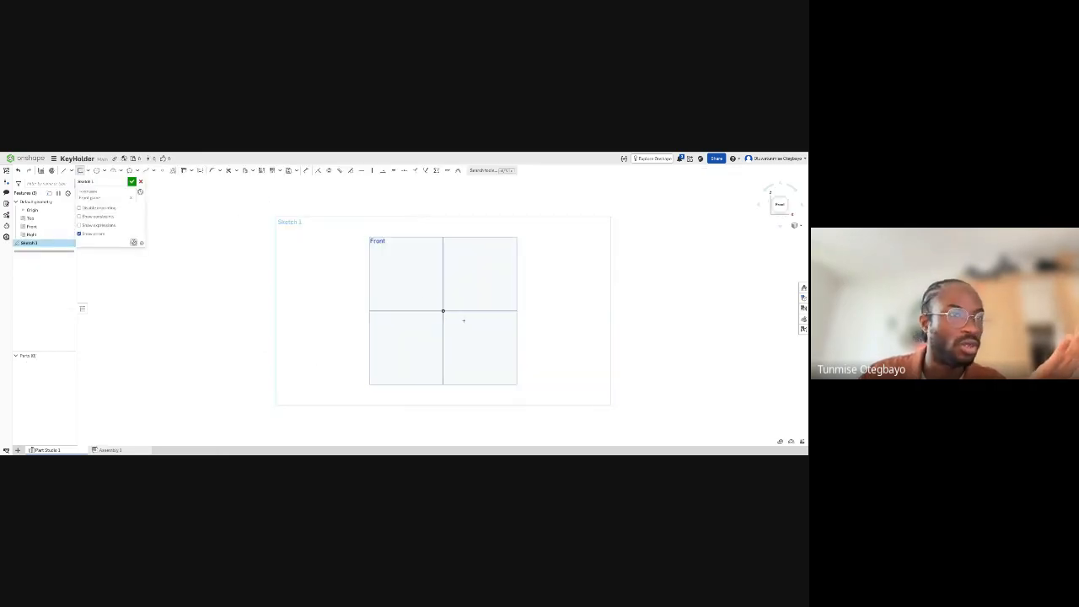
click(562, 250)
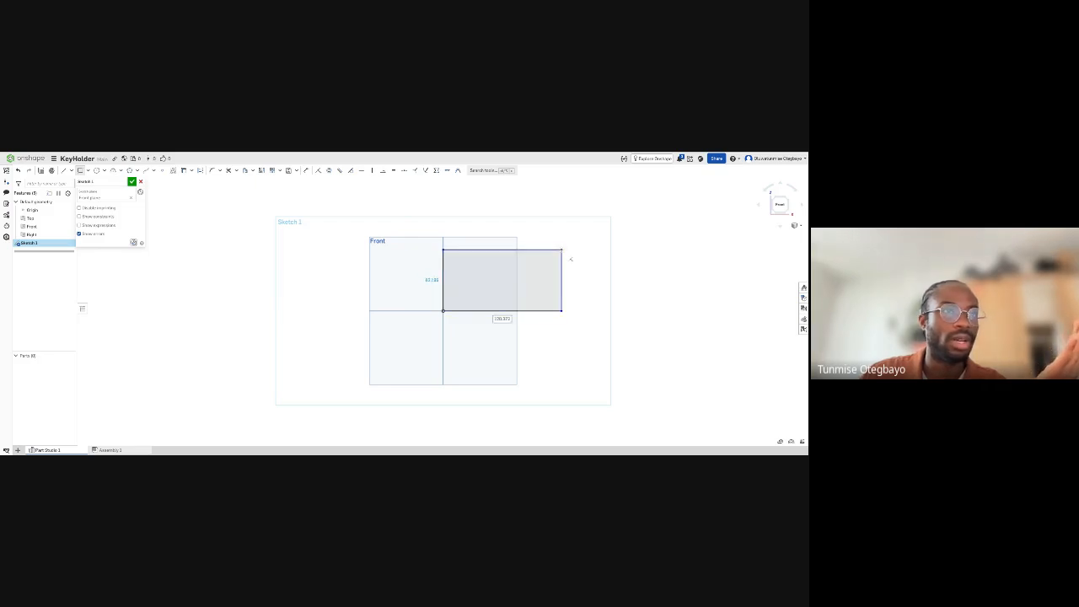
key(Escape)
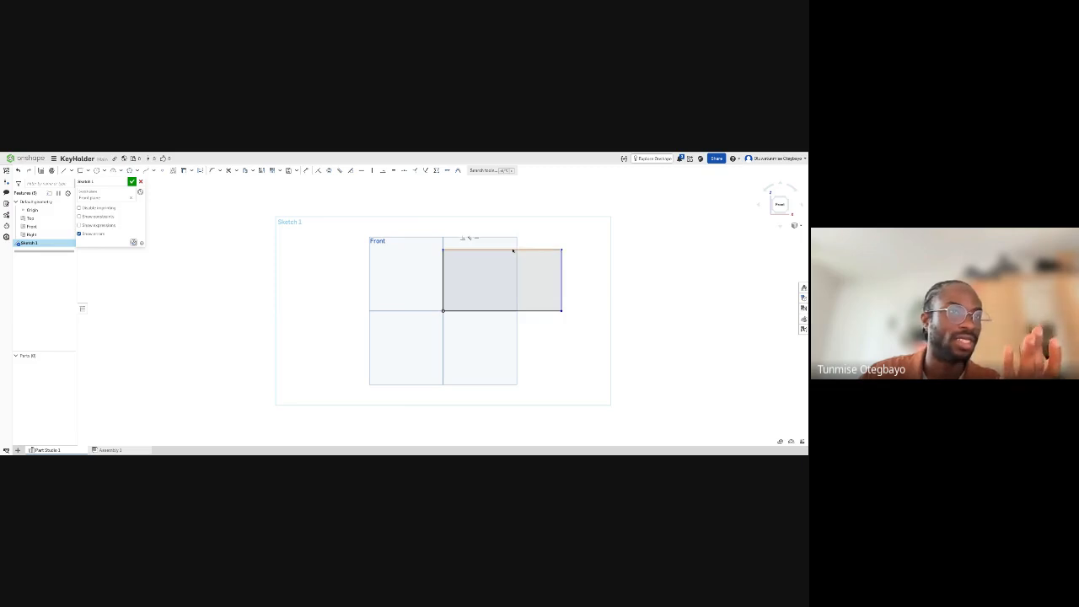
click(517, 262)
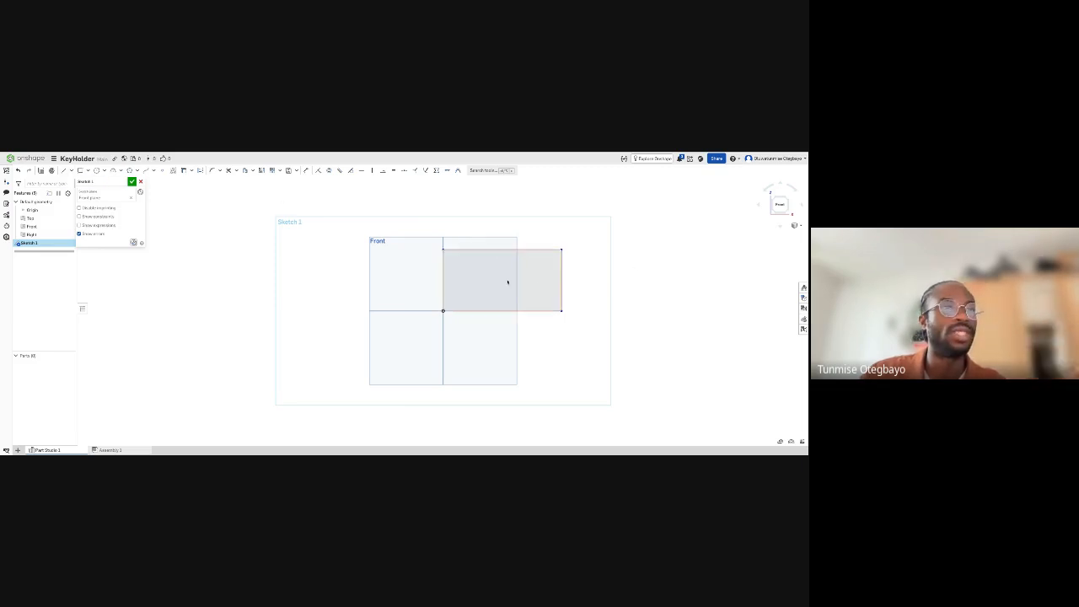
click(124, 182)
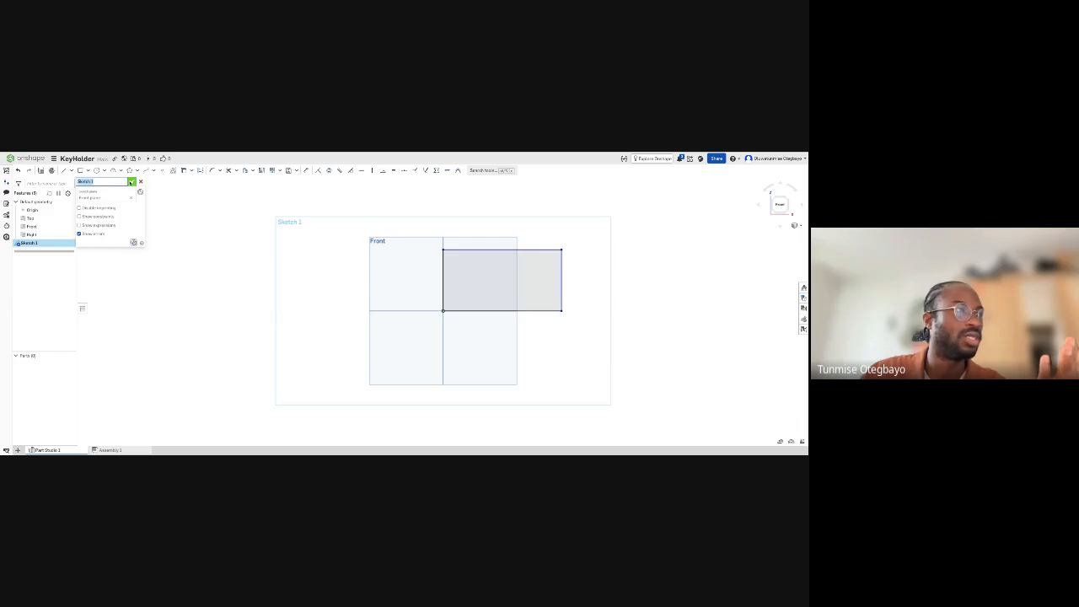
click(132, 182)
- Start a new solid Extrude from Sketch 1 and replace its preselected faces with the rectangle's region
right_drag(507, 296, 518, 260)
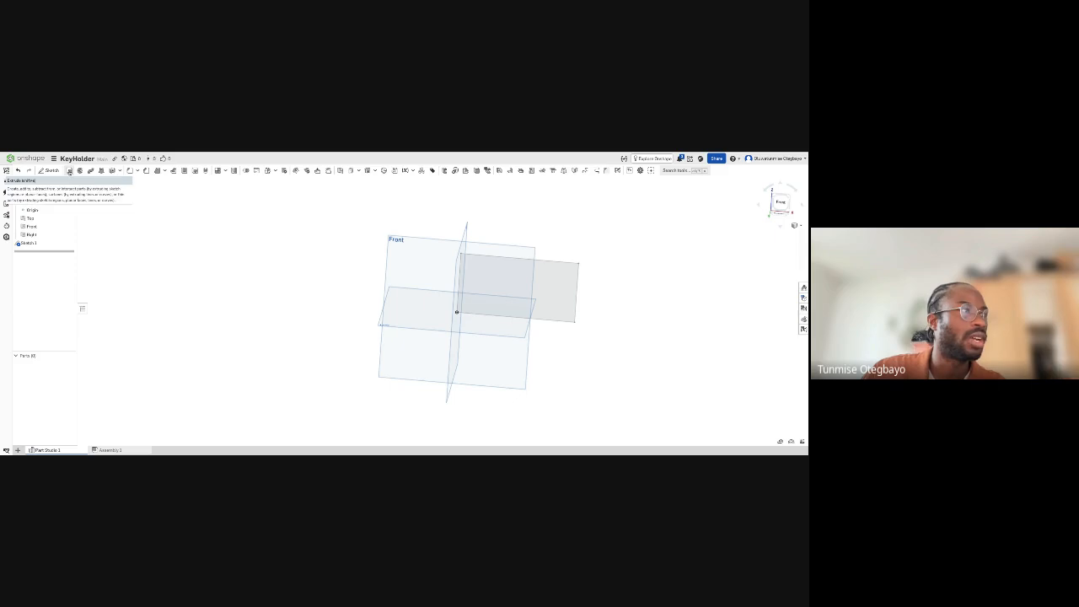
right_click(64, 244)
click(76, 257)
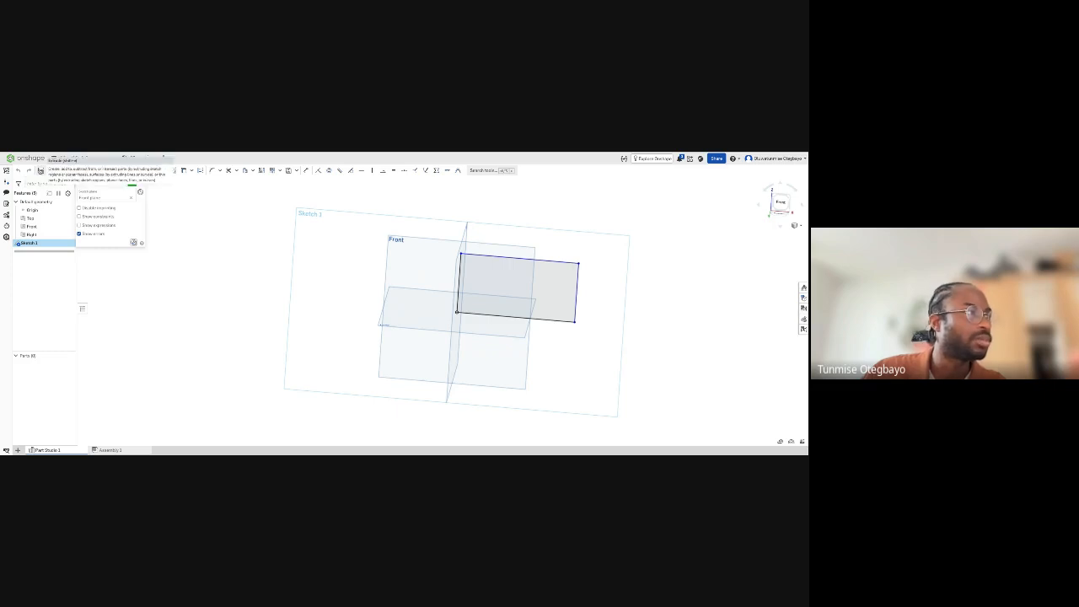
click(41, 170)
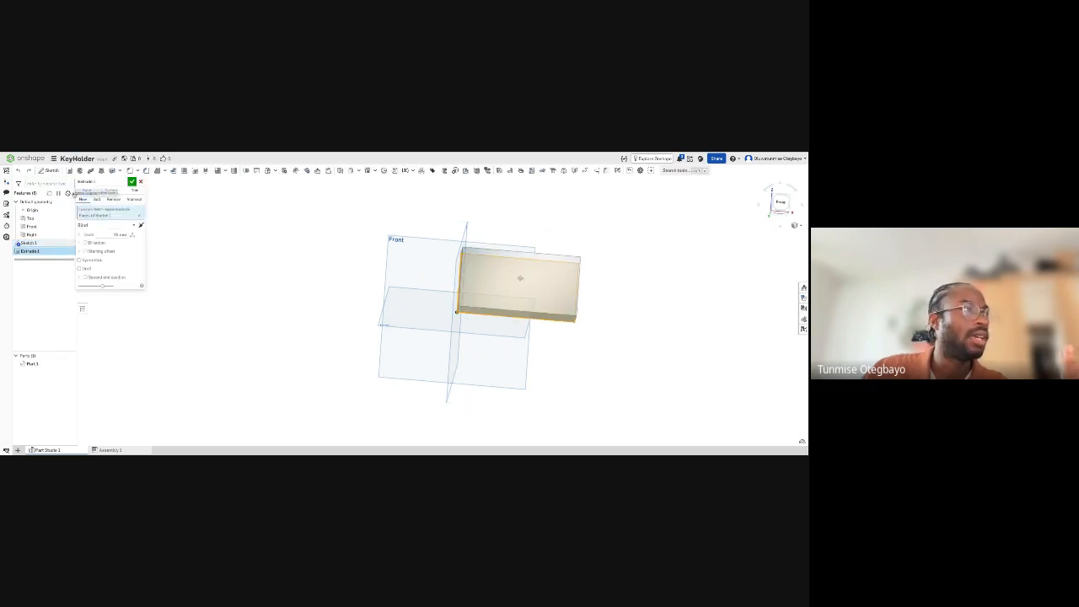
click(139, 216)
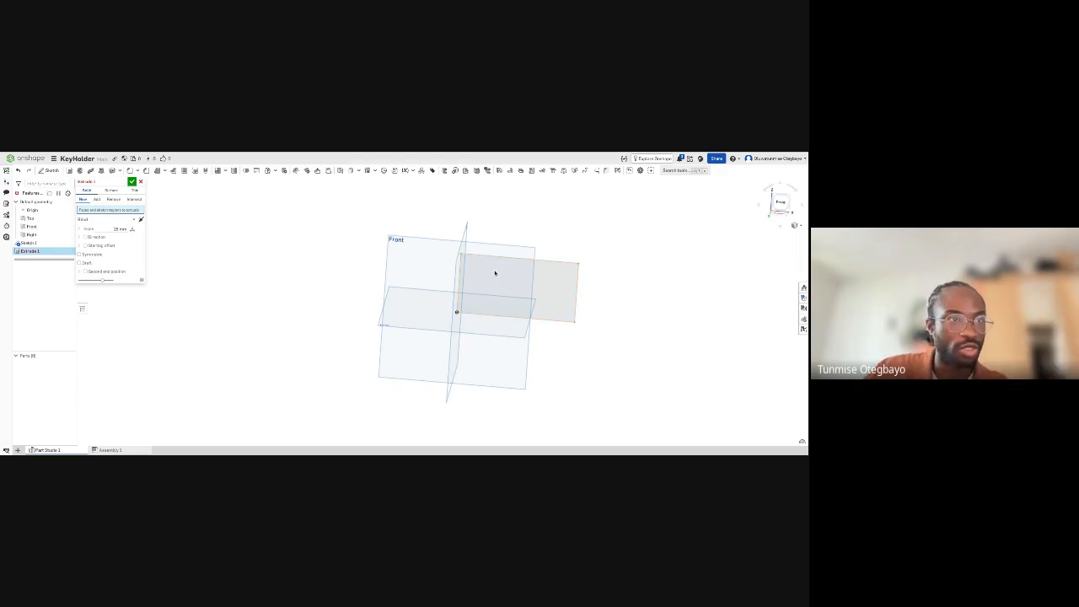
click(495, 273)
- Increase the extrusion depth freehand into a thick block, and reduce it partway again
right_drag(520, 331, 519, 331)
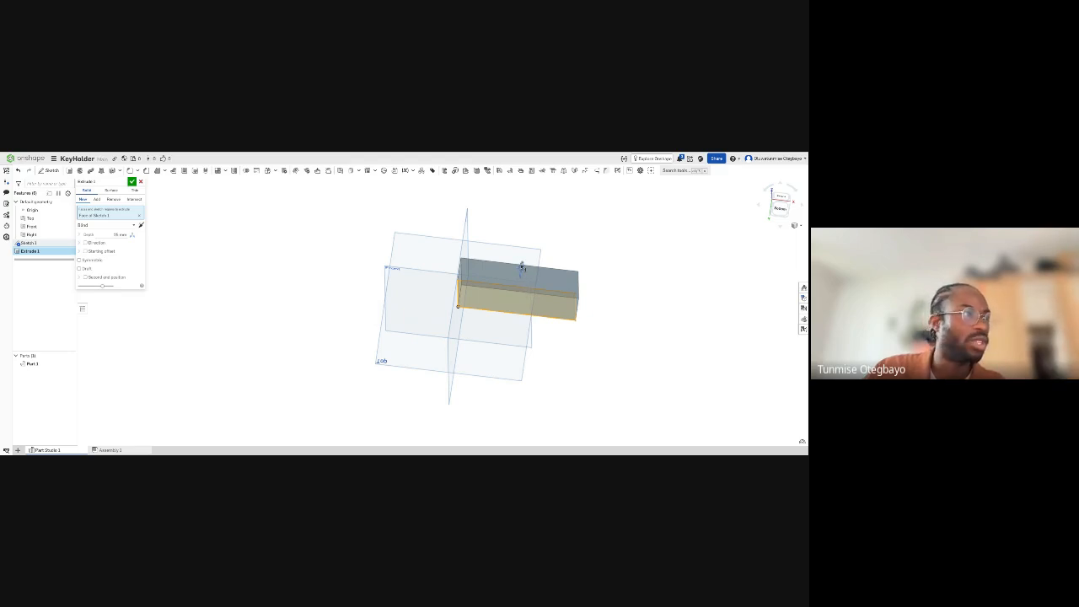
drag(522, 266, 530, 215)
right_drag(526, 362, 491, 329)
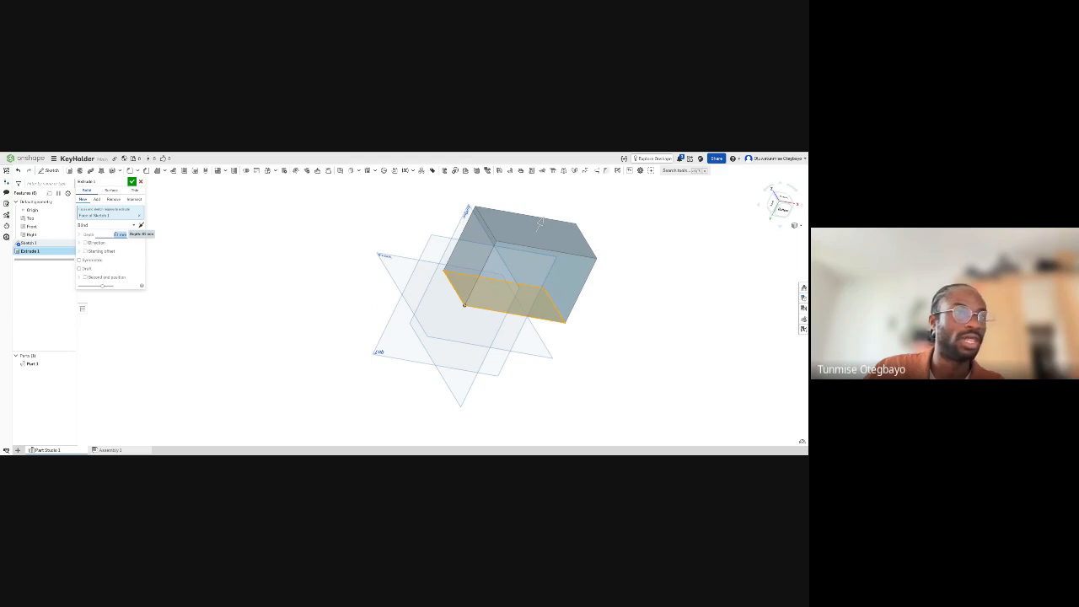
mouse_move(541, 222)
mouse_down()
mouse_move(470, 367)
mouse_move(530, 247)
mouse_up()
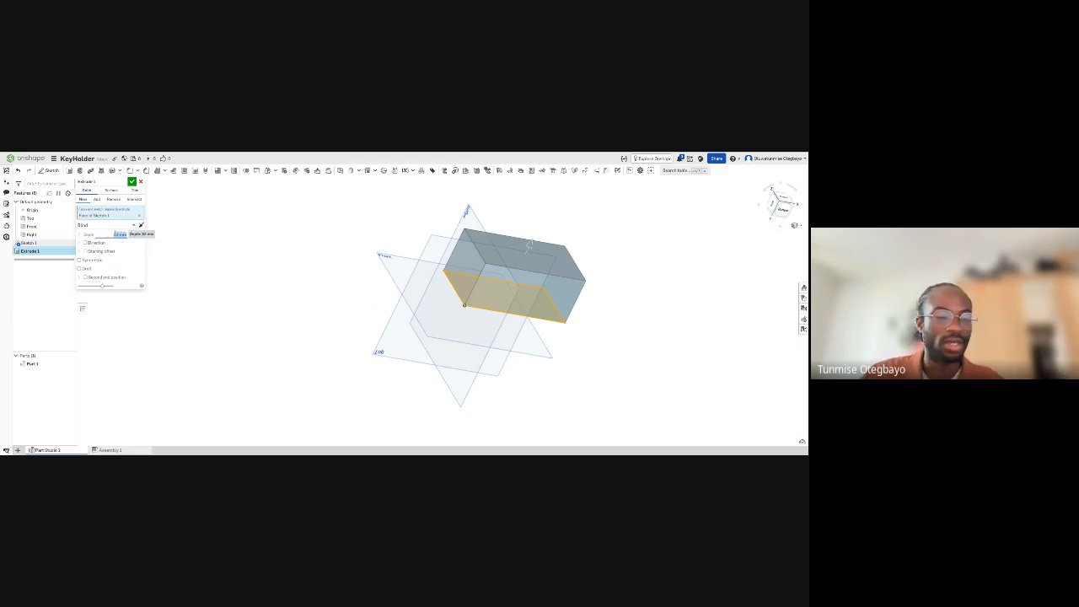
- Preview the extrusion at a depth of 5 mm and discard the Extrude feature
text(5)
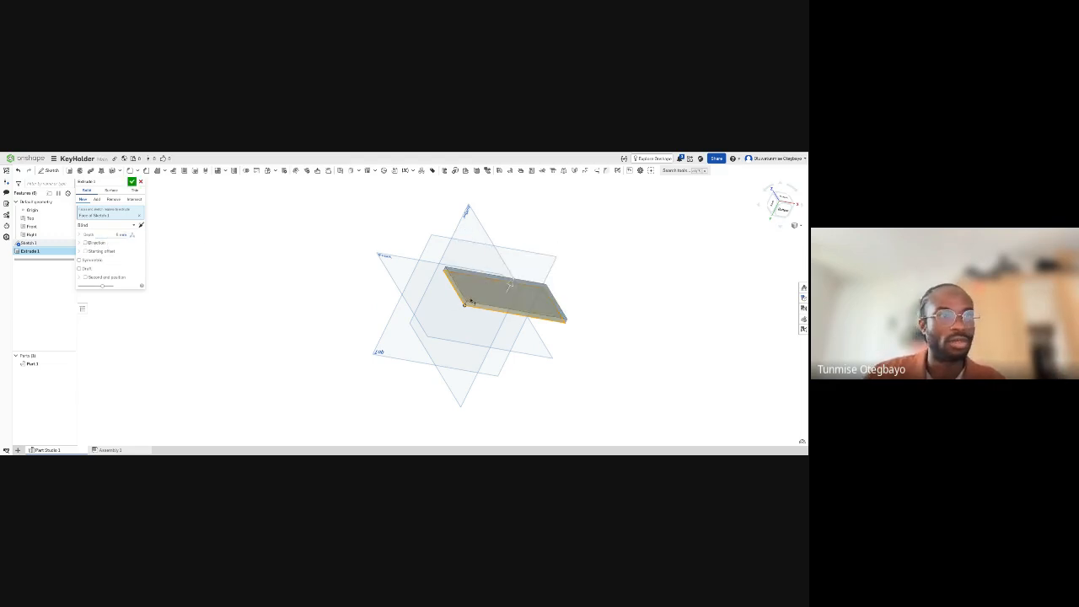
right_drag(473, 302, 491, 287)
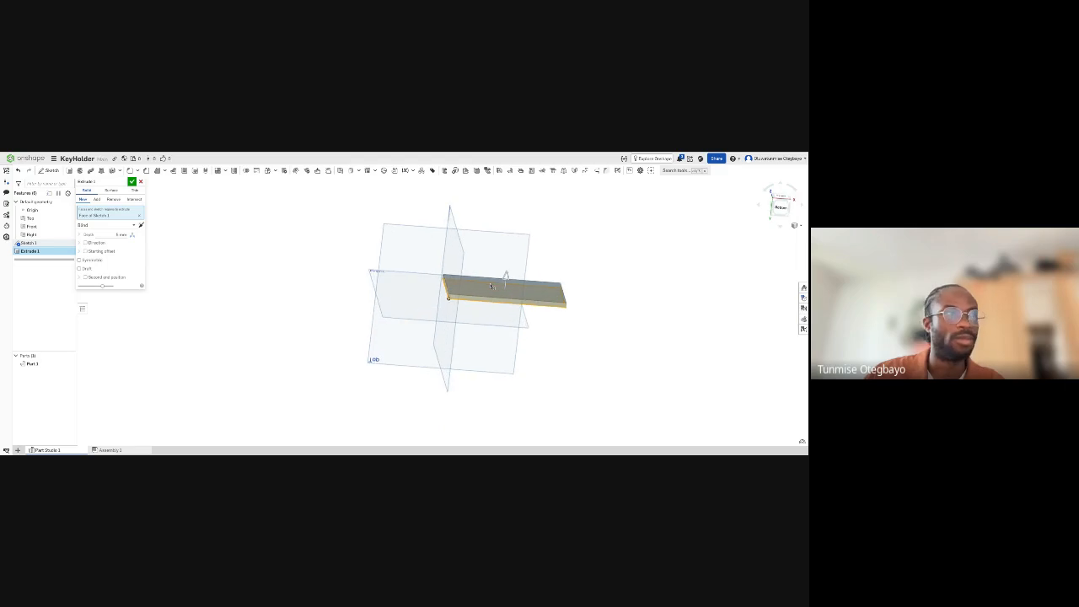
right_drag(334, 263, 407, 265)
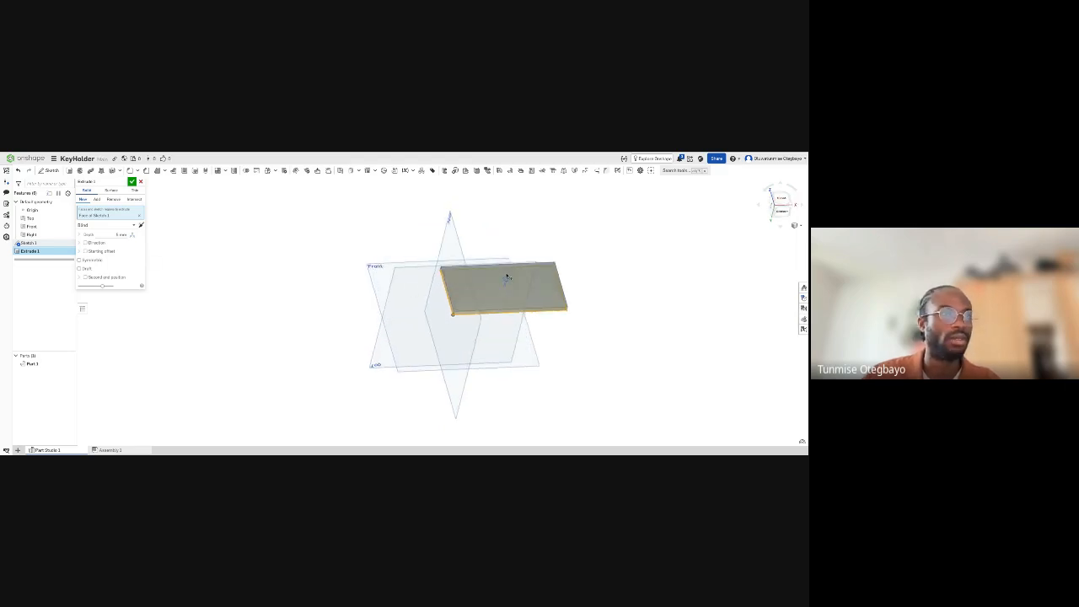
right_drag(481, 272, 480, 272)
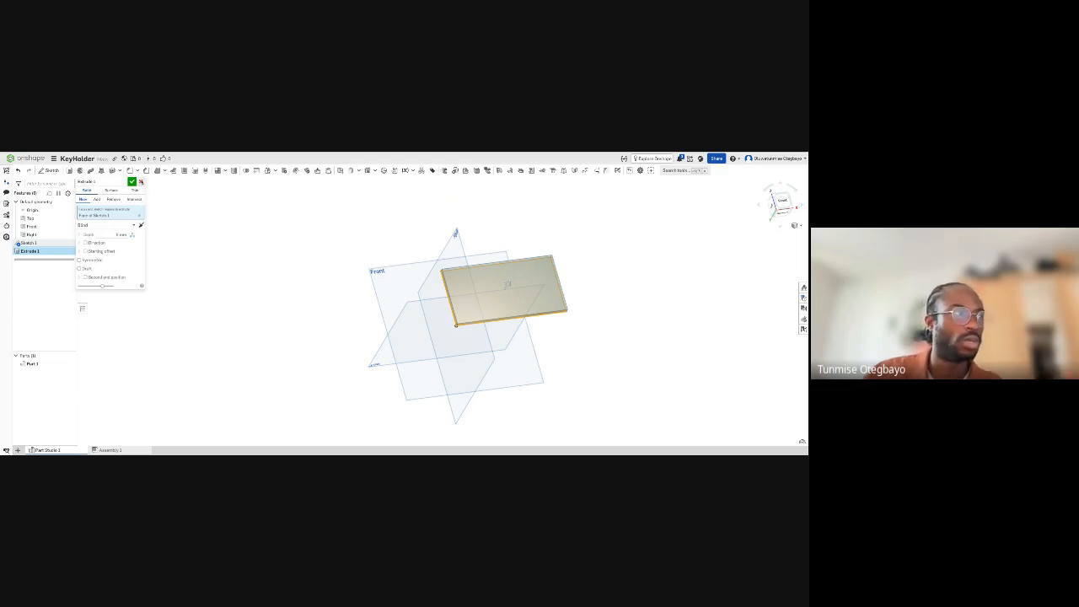
click(141, 182)
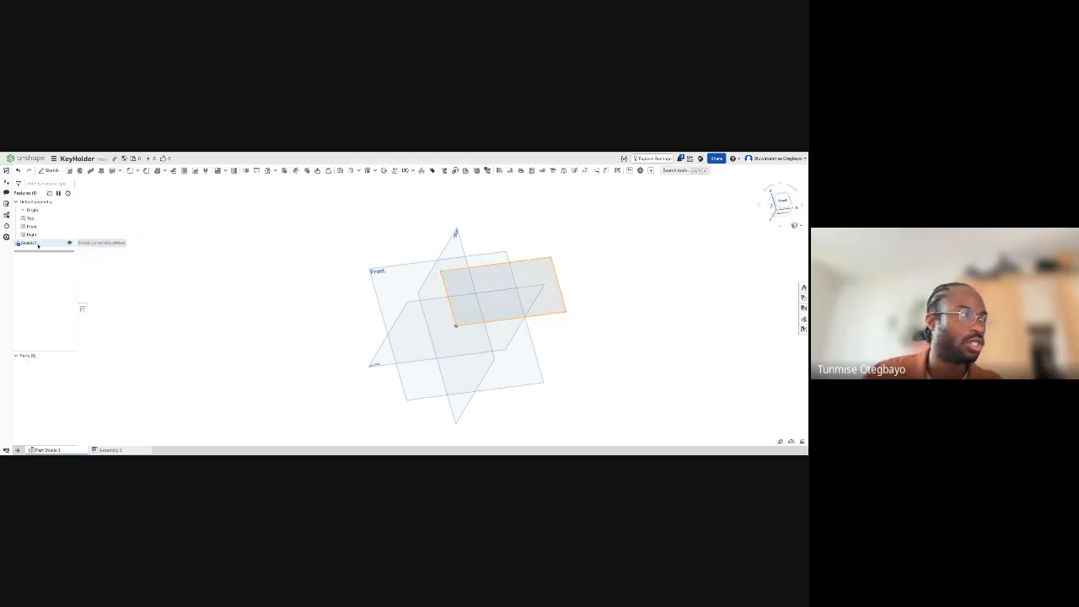
- Reopen Sketch 1 for editing and dimension the rectangle's upper edge to 100 mm
double_click(30, 242)
right_drag(598, 264, 570, 302)
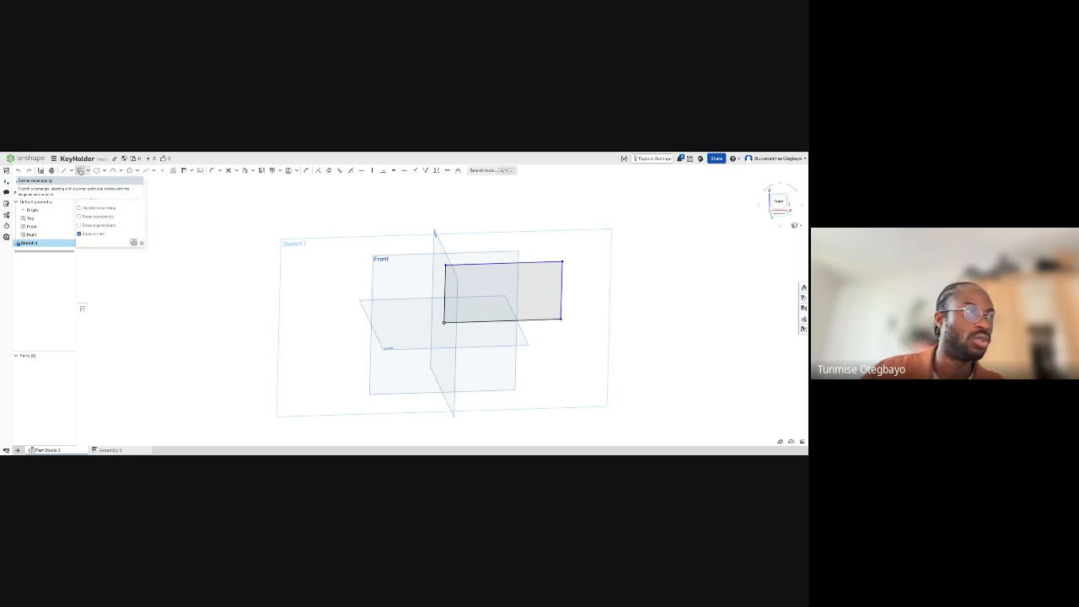
click(80, 171)
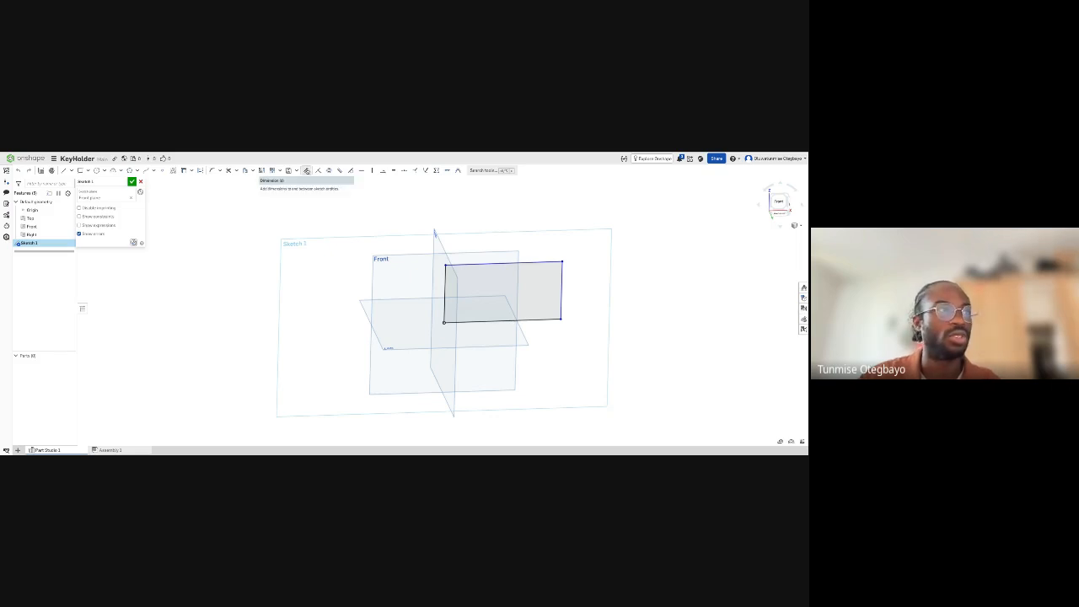
click(308, 172)
right_drag(476, 225, 472, 281)
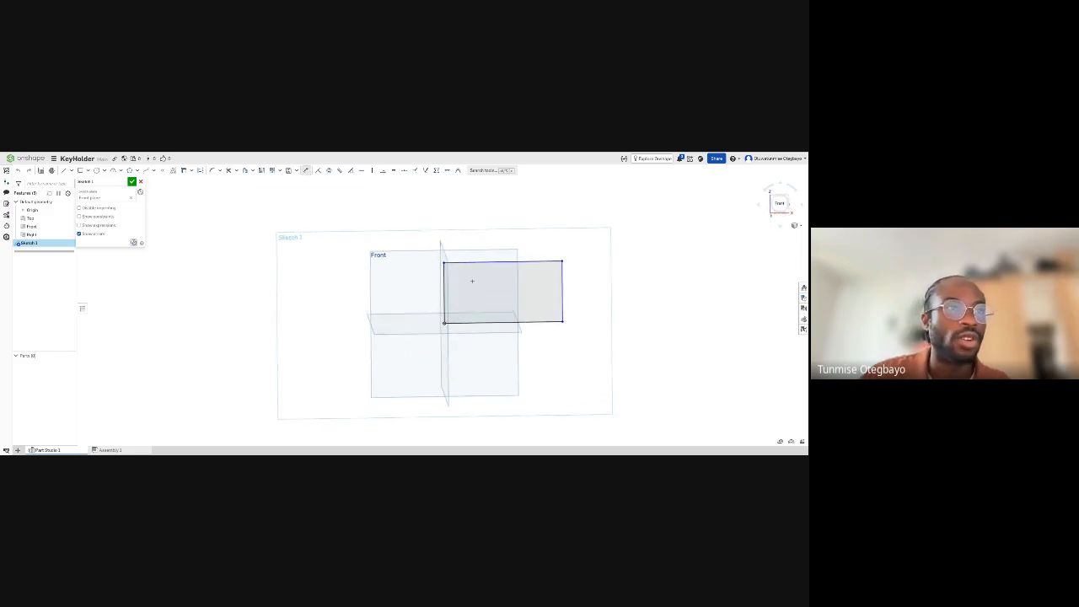
scroll(473, 280, down, 1)
scroll(472, 280, up, 5)
scroll(473, 280, up, 2)
scroll(472, 278, down, 2)
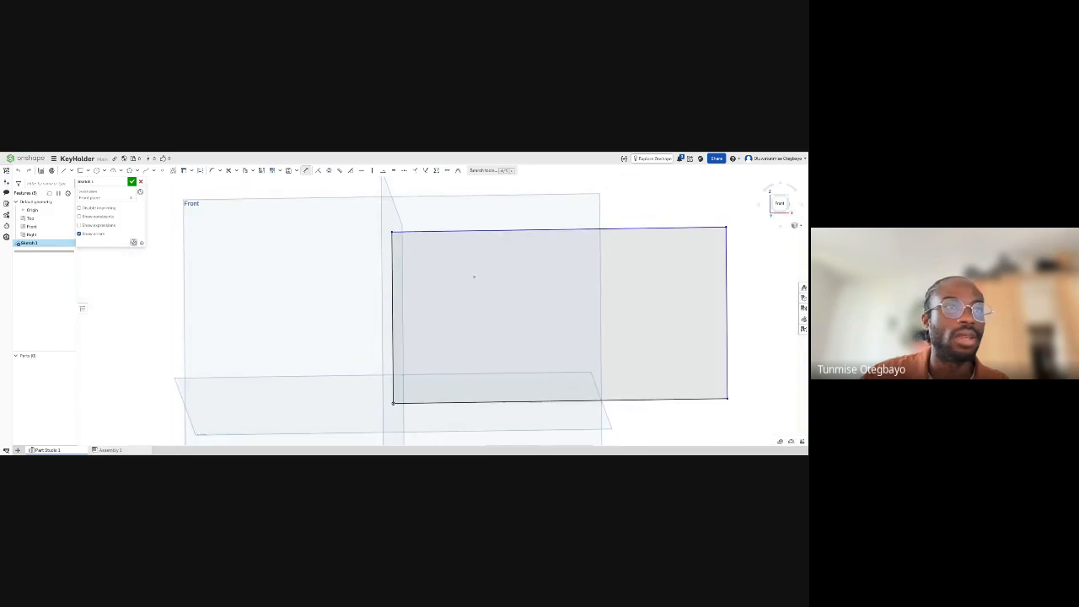
scroll(514, 249, down, 1)
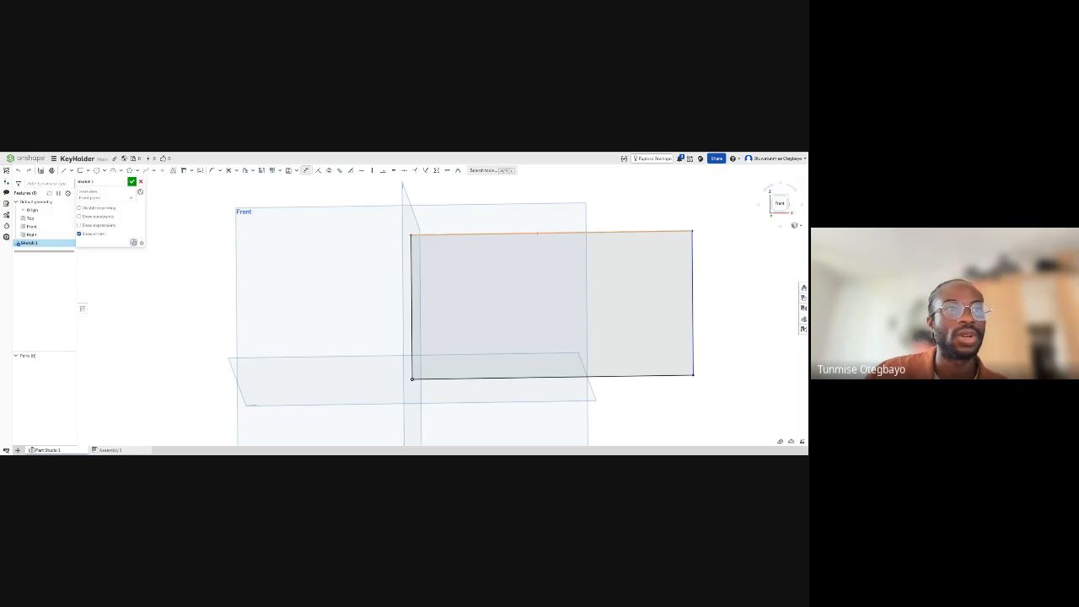
click(538, 233)
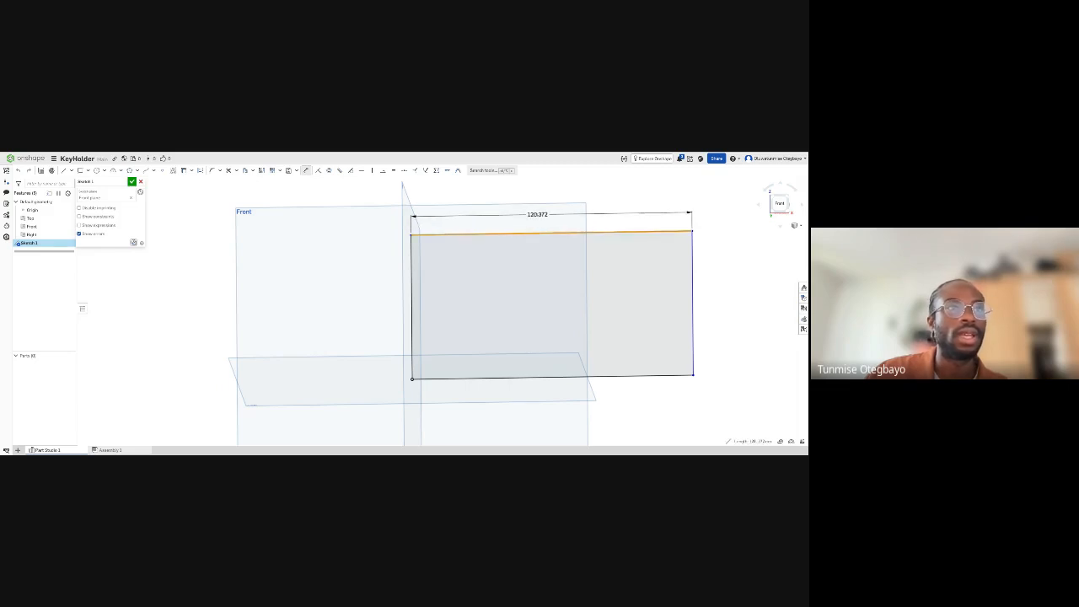
click(553, 212)
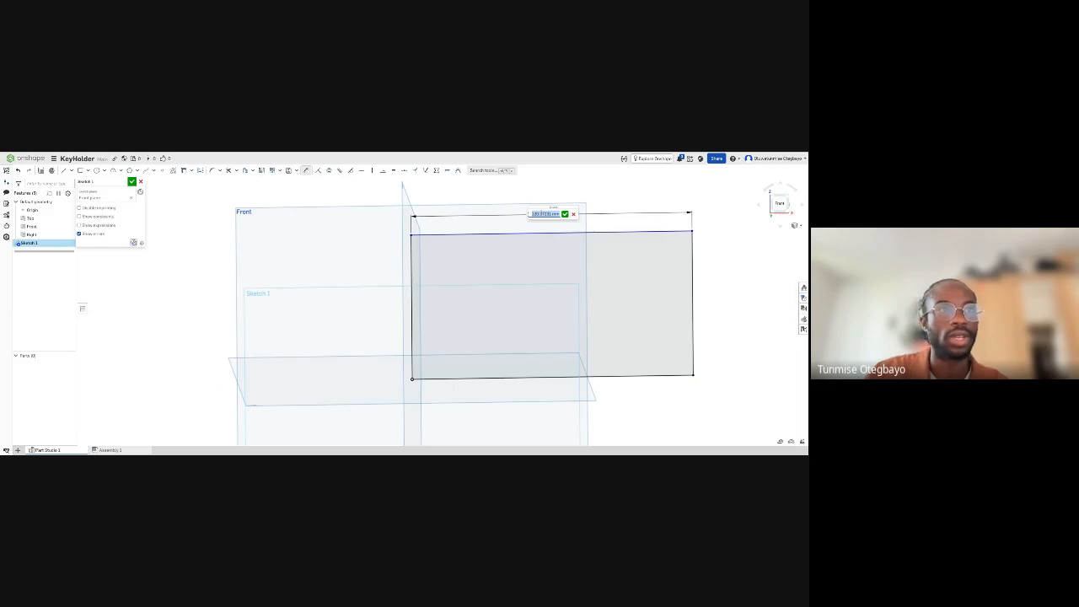
key(BackSpace)
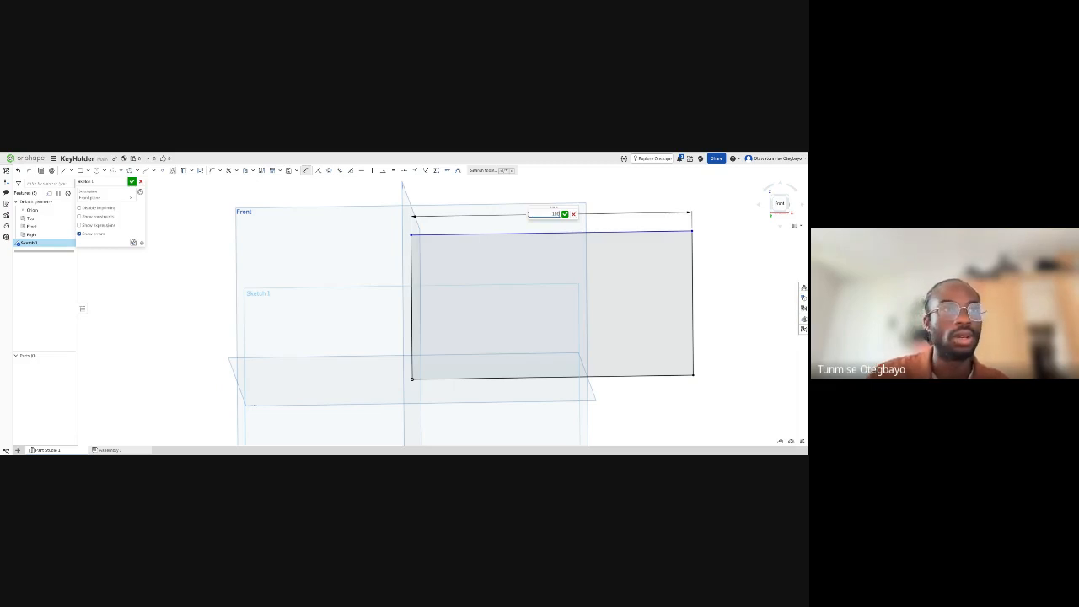
click(565, 215)
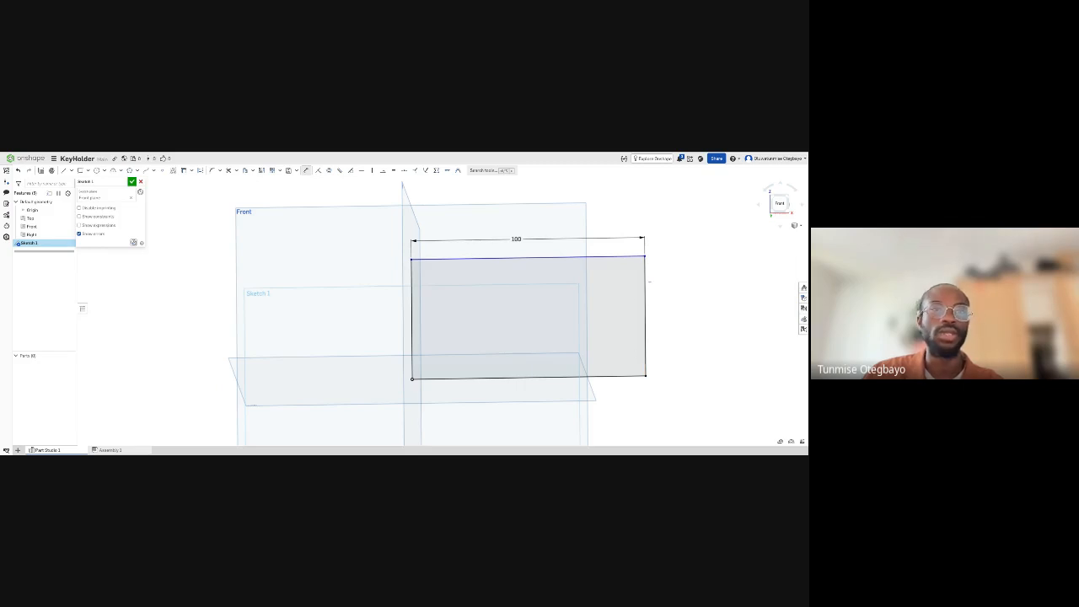
- Dimension the rectangle's right vertical edge to 45 mm
click(646, 280)
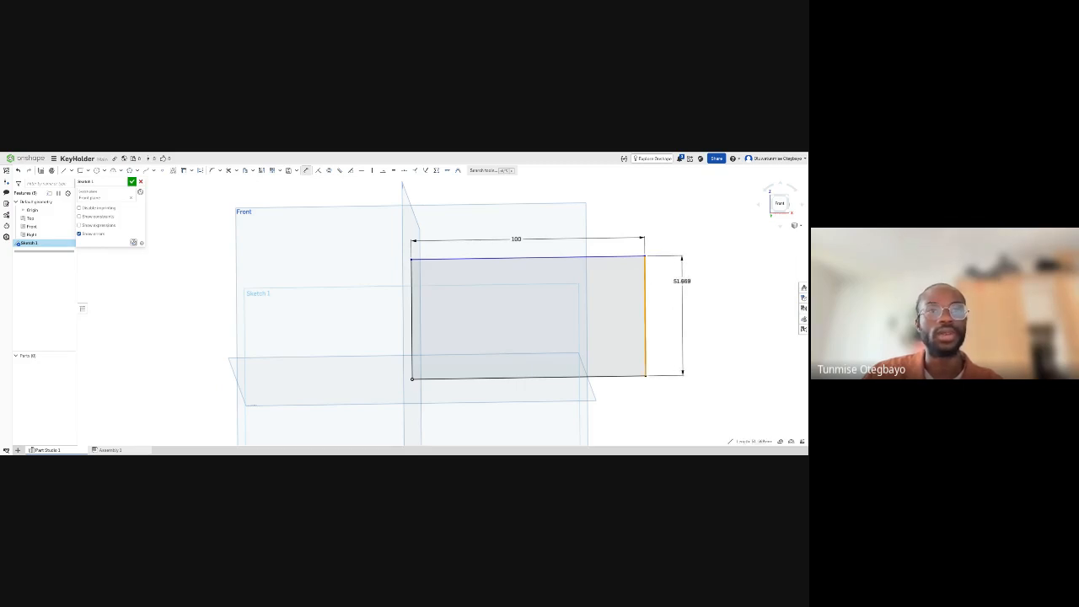
click(687, 295)
text(40)
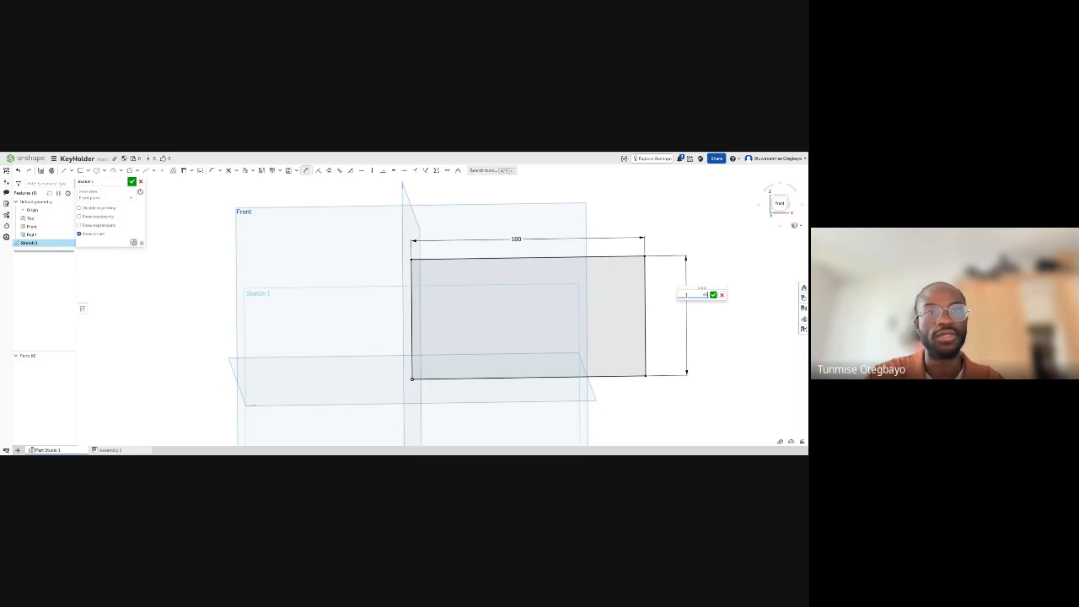
key(Return)
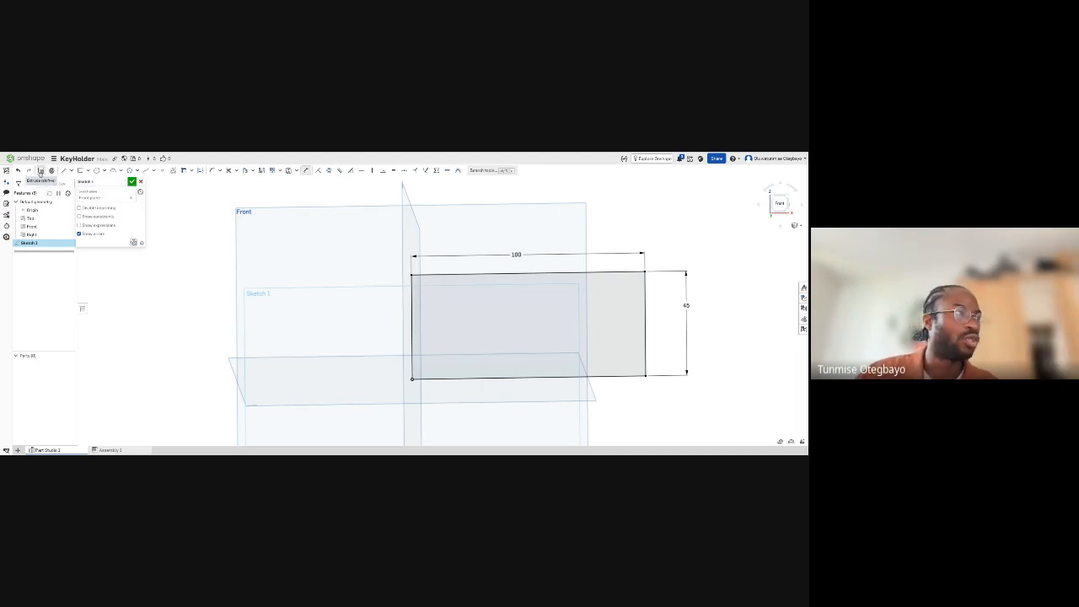
- Start a new solid Extrude from the dimensioned sketch and replace its preselected faces with the rectangle's region
click(40, 171)
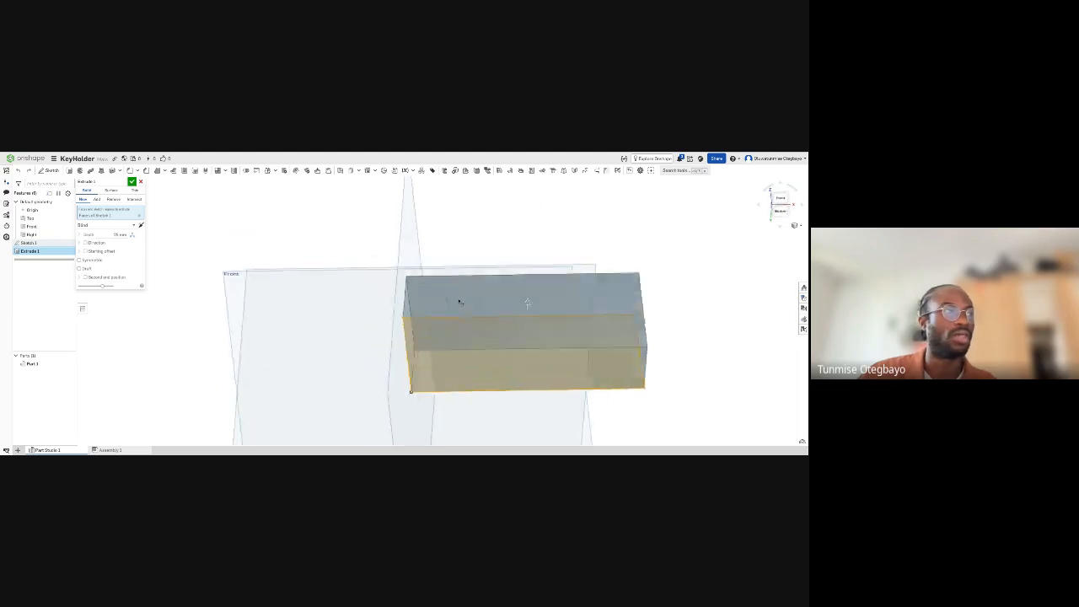
click(140, 218)
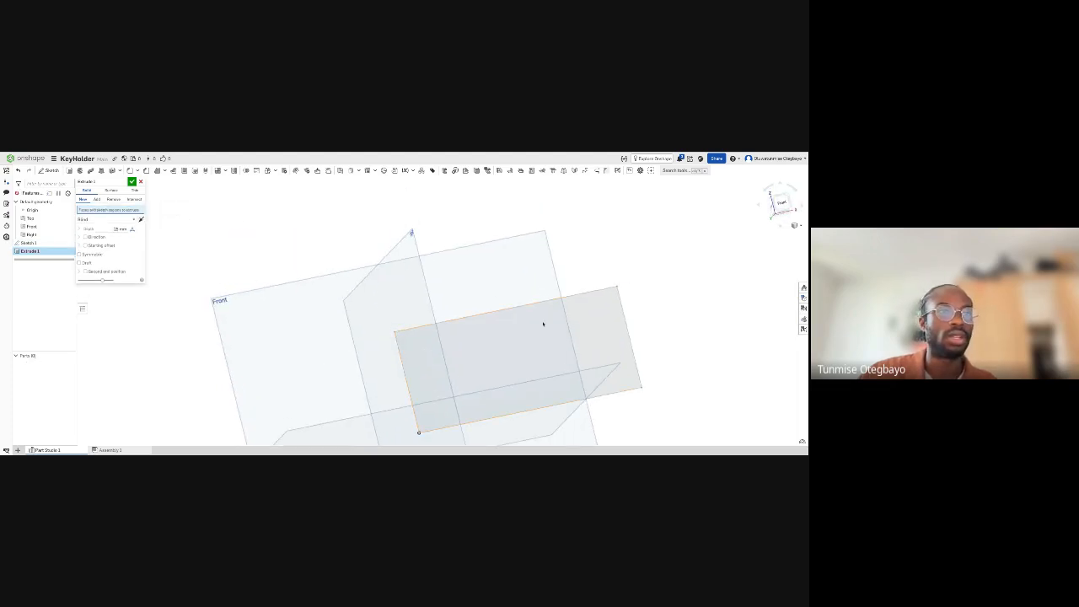
click(507, 344)
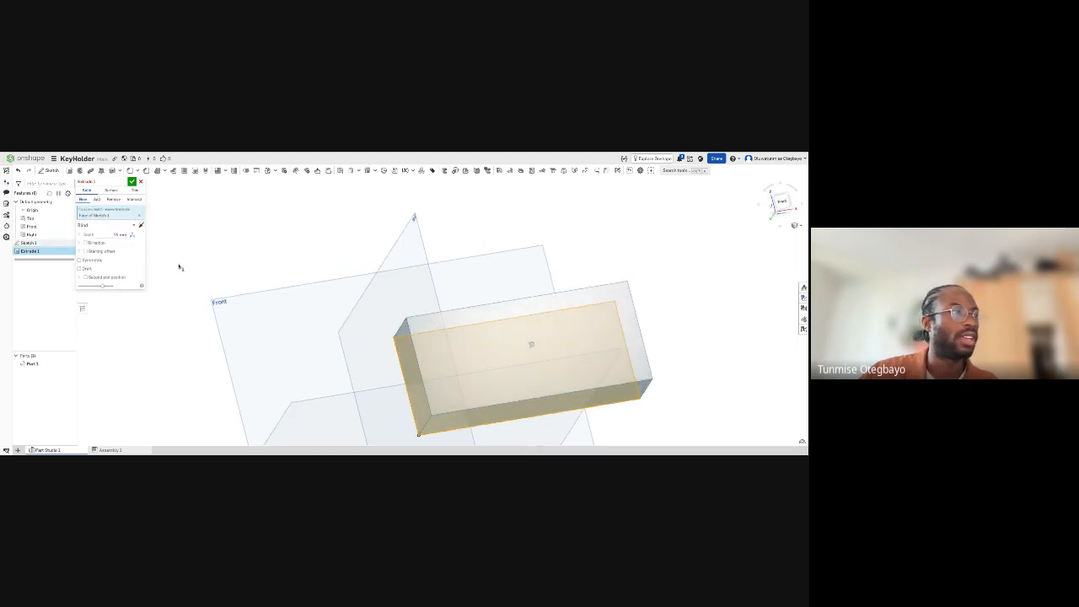
right_drag(511, 365, 508, 346)
middle_drag(499, 361, 489, 313)
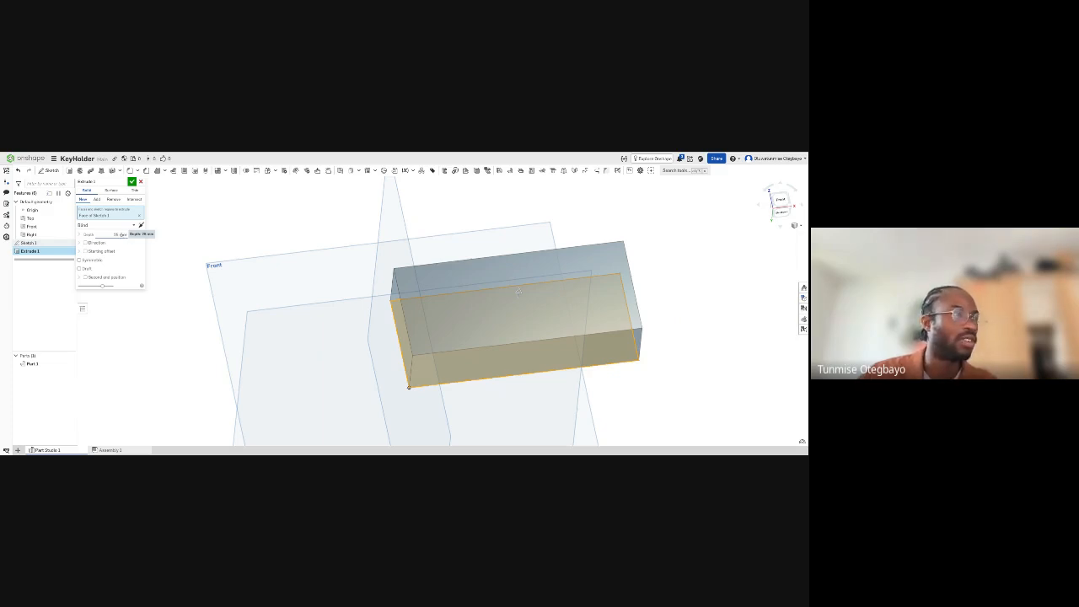
right_drag(377, 330, 377, 328)
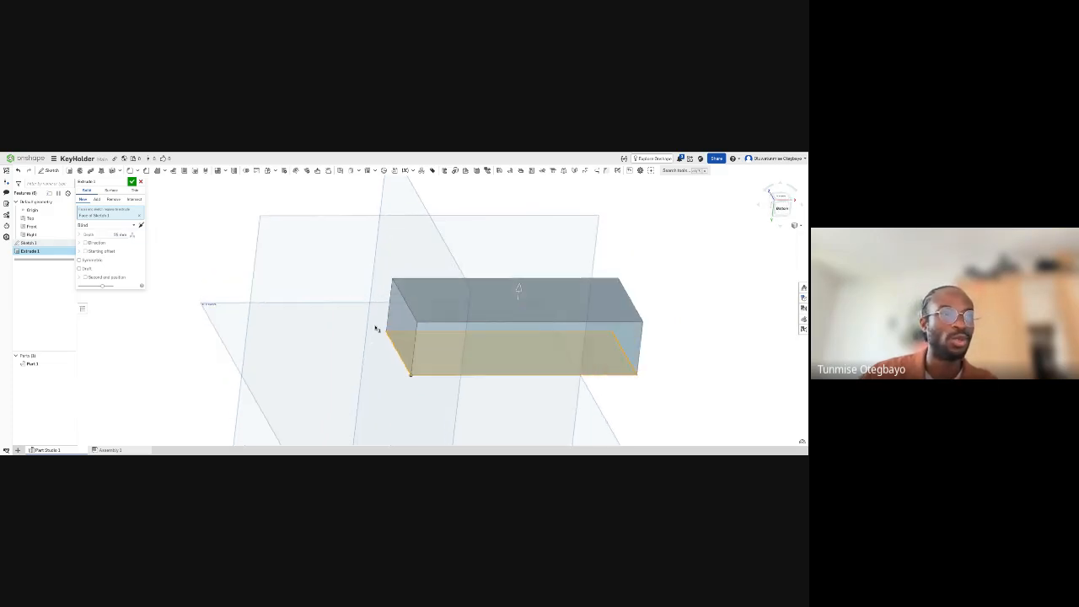
scroll(472, 343, up, 4)
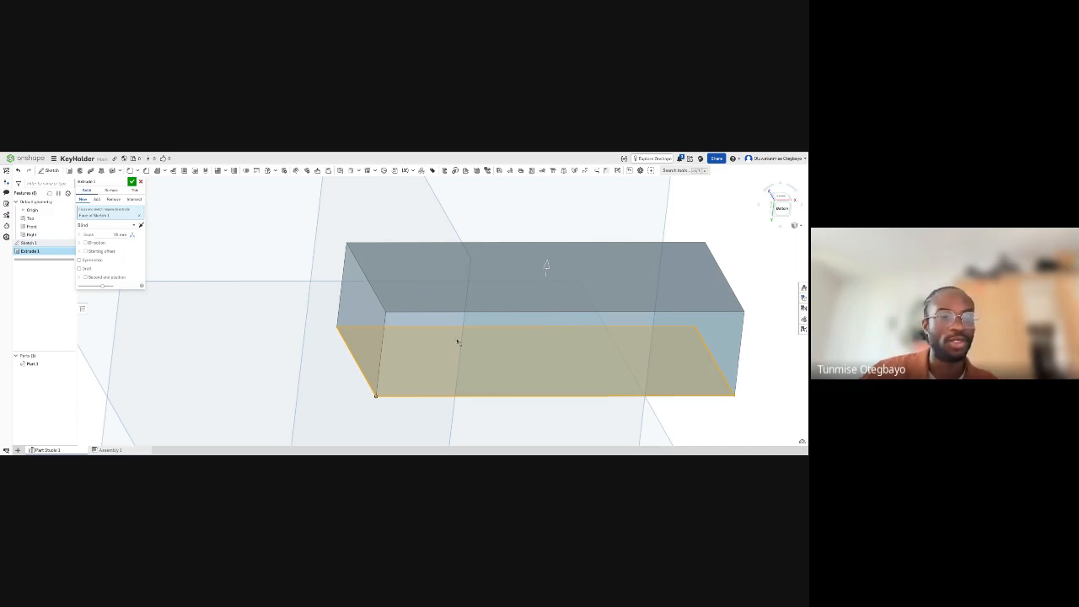
- Set the extrusion depth to 5 mm and accept the Extrude feature to form the plate
click(121, 235)
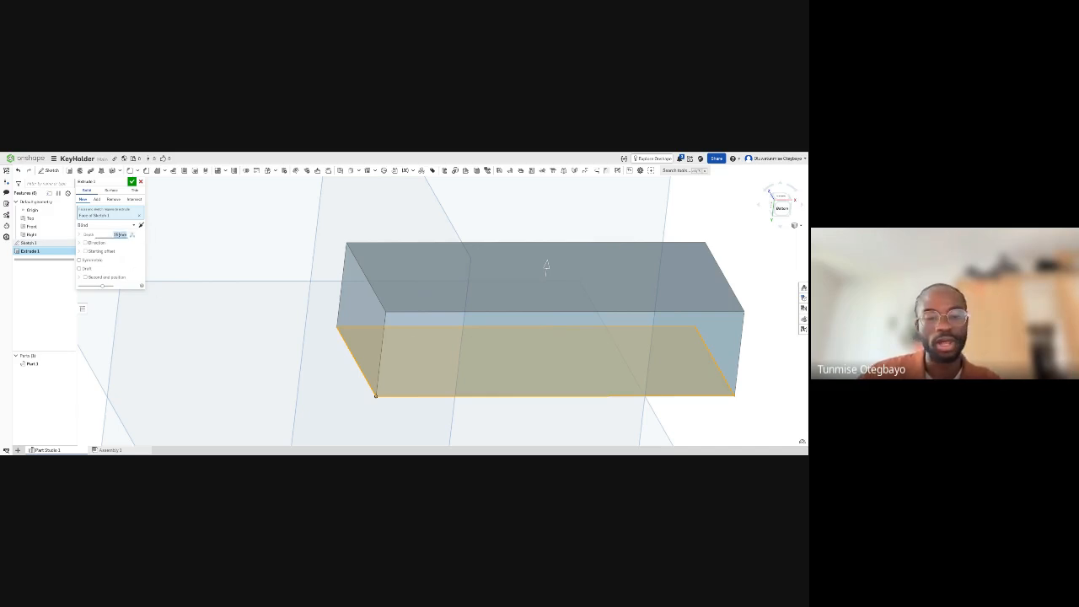
text(4)
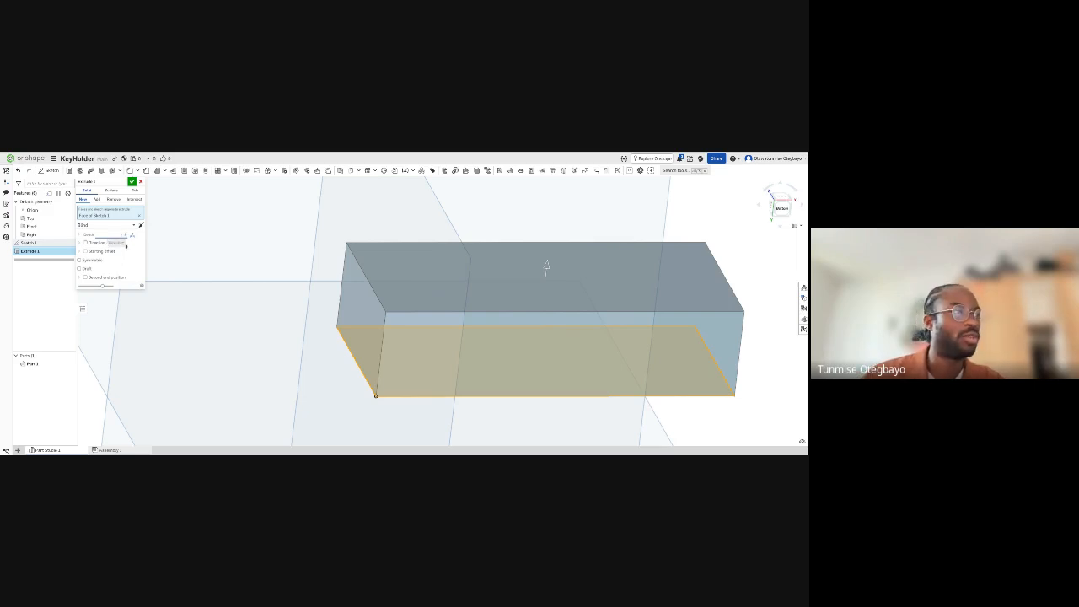
click(133, 247)
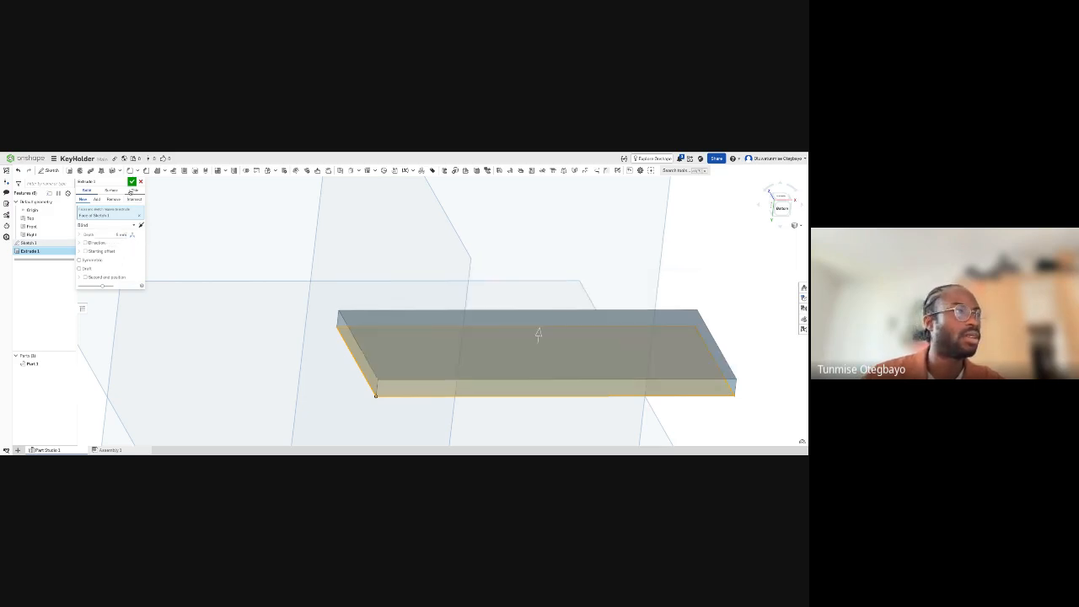
click(132, 181)
right_drag(433, 285, 468, 324)
scroll(431, 293, up, 3)
scroll(431, 293, down, 5)
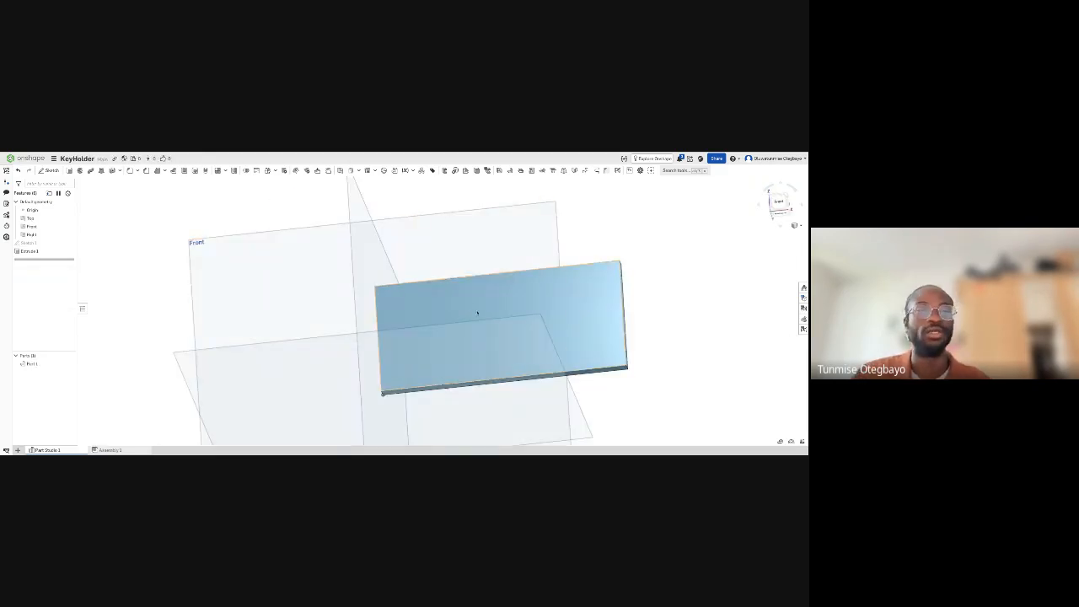
right_drag(475, 310, 497, 288)
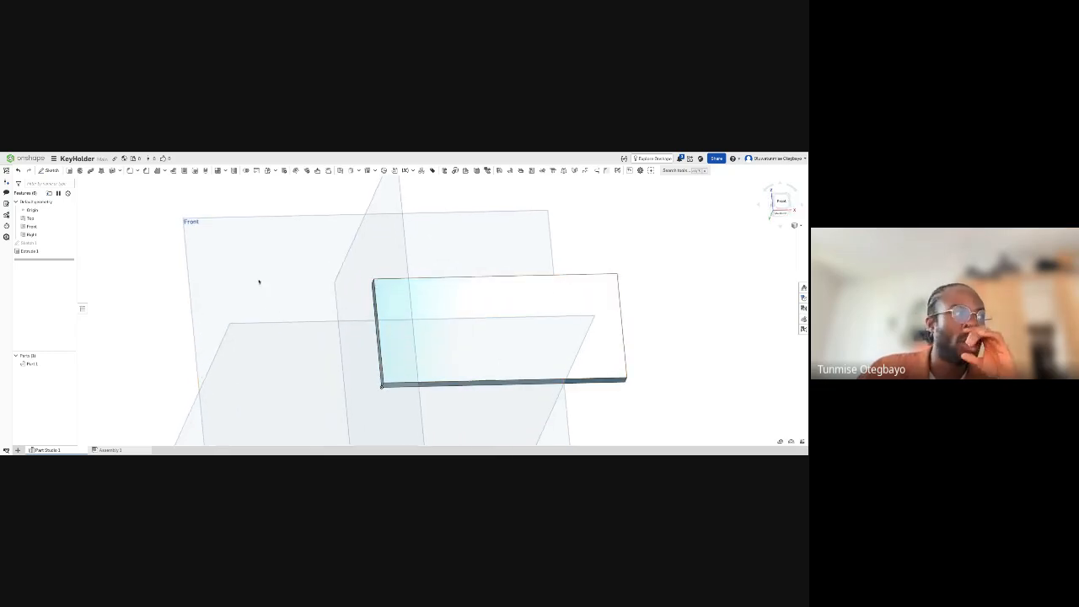
- Open Sketch 1 to review the rectangle's dimensions and close it without edits
click(37, 244)
double_click(37, 244)
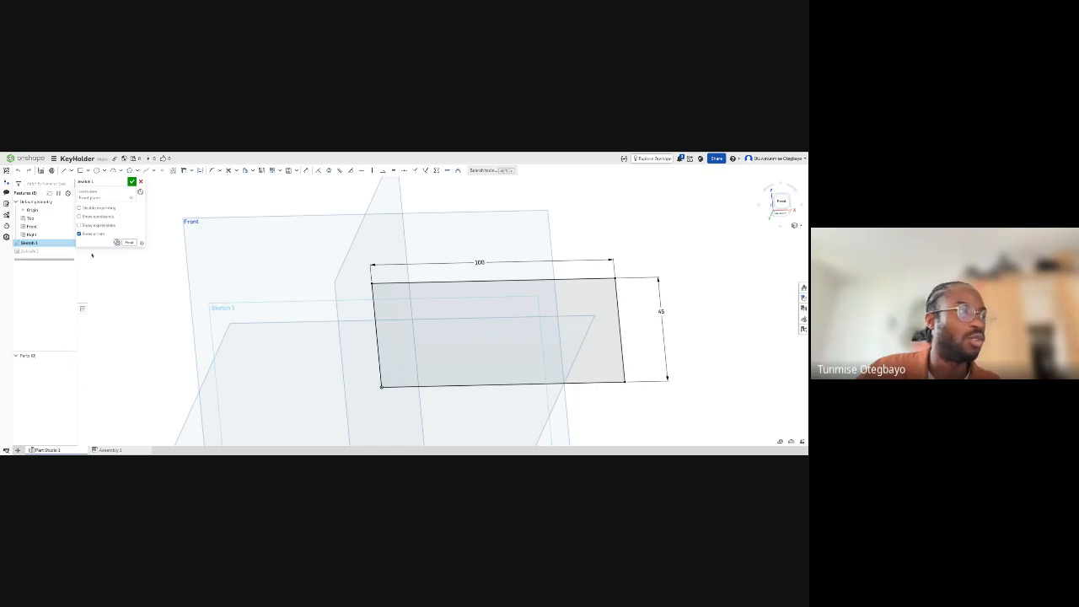
click(132, 183)
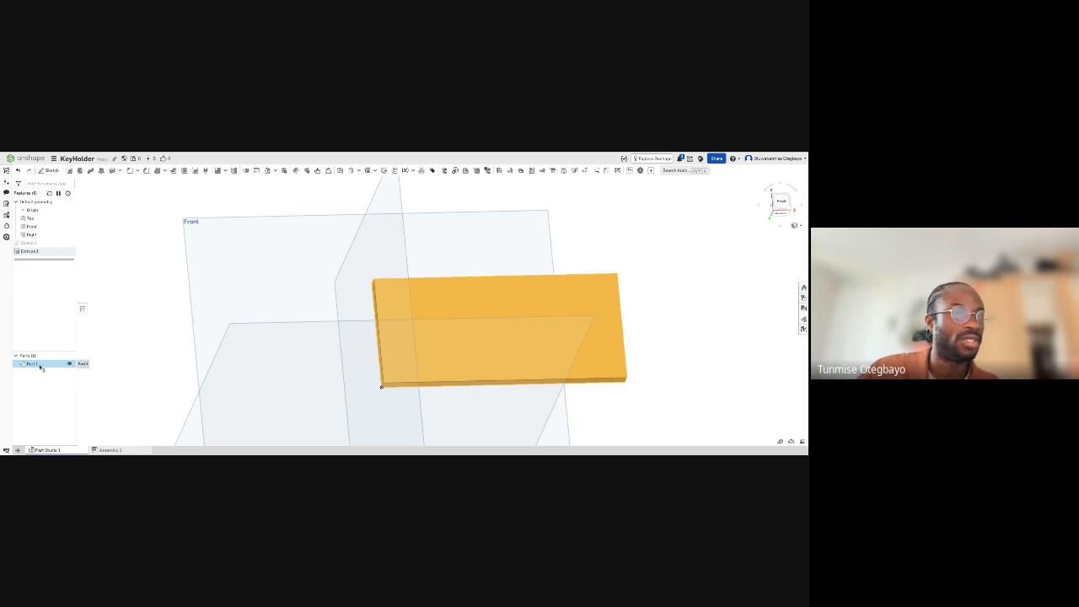
- Rename the extruded part as Keyholder
right_click(39, 365)
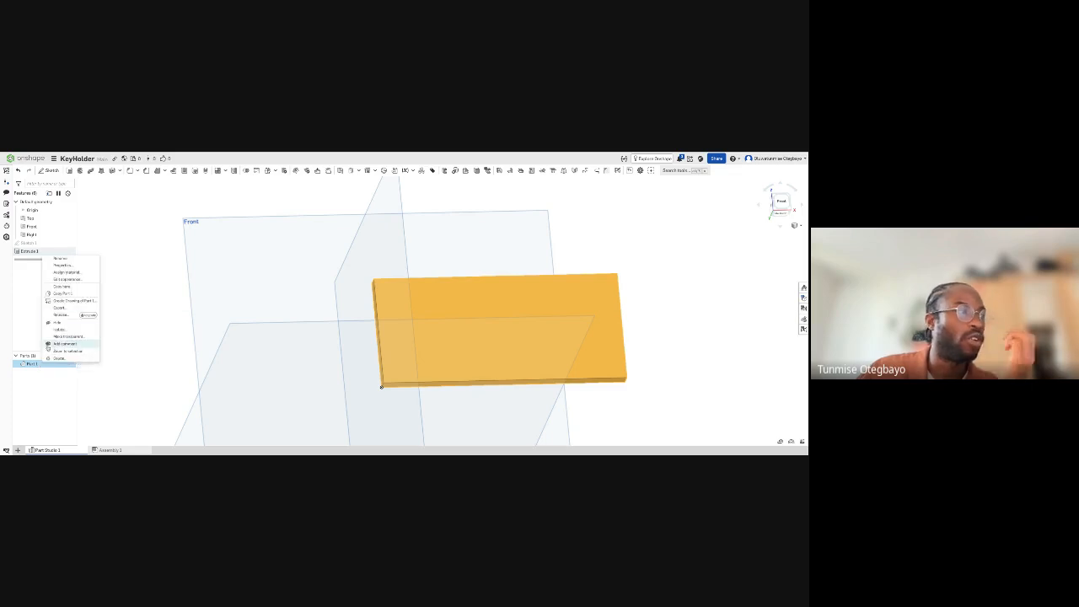
click(60, 258)
text(Ke)
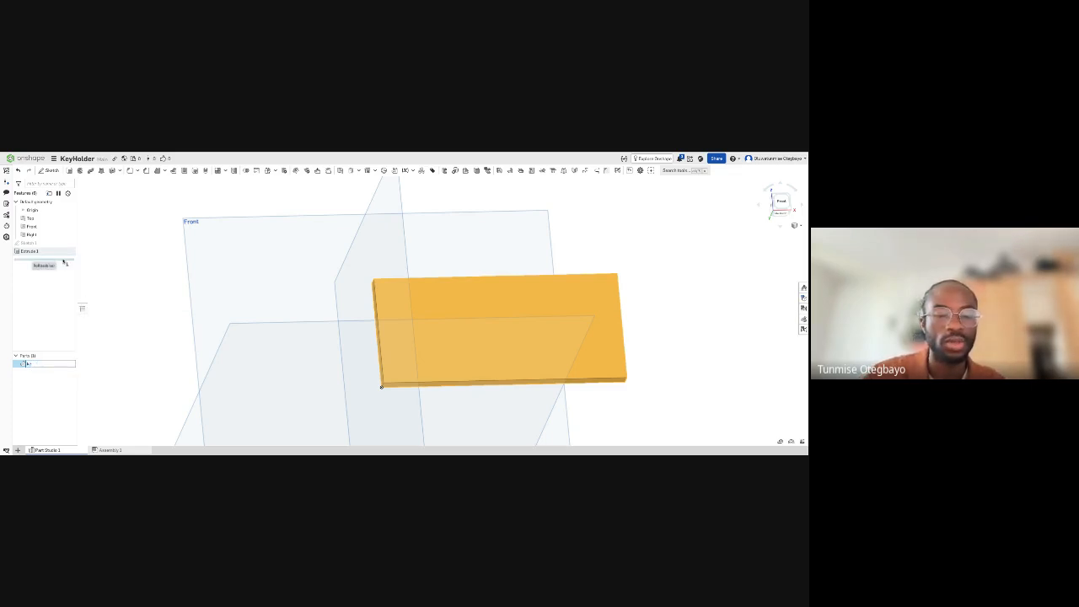
text(yholder)
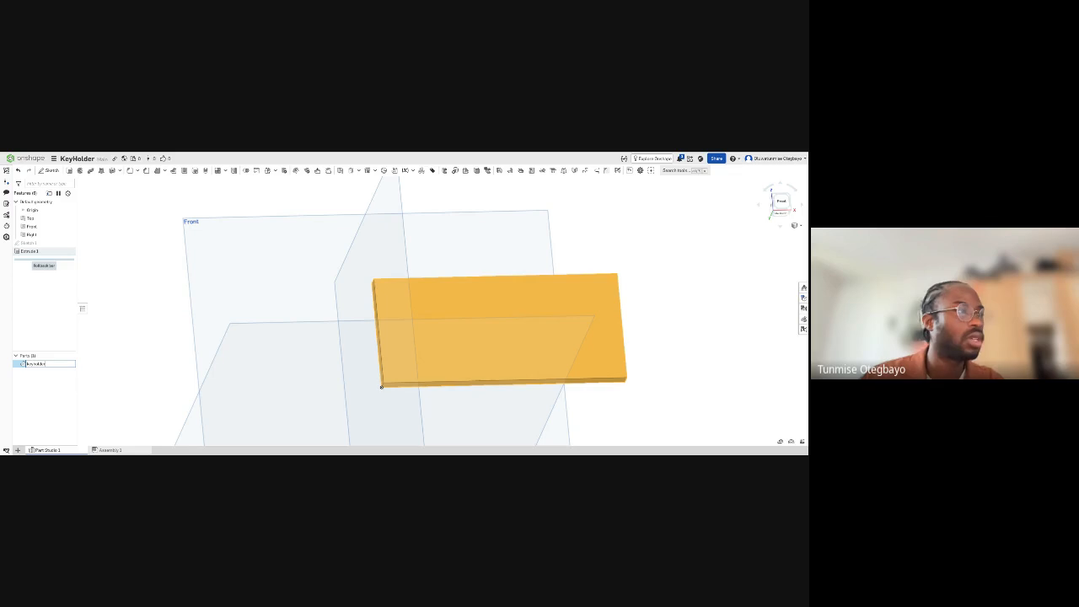
click(108, 332)
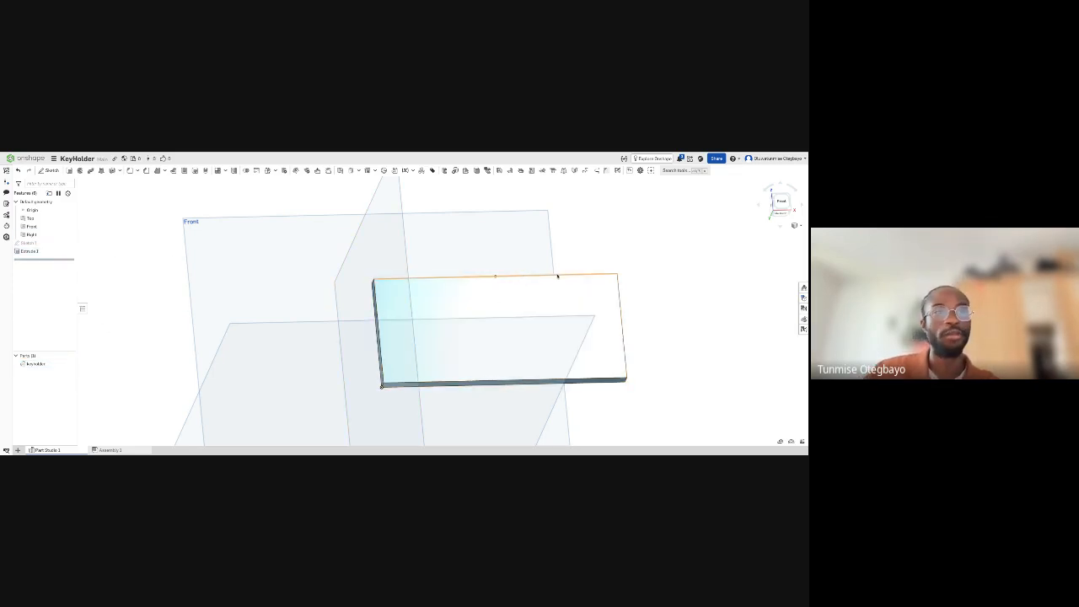
middle_drag(555, 278, 510, 273)
right_drag(505, 283, 513, 280)
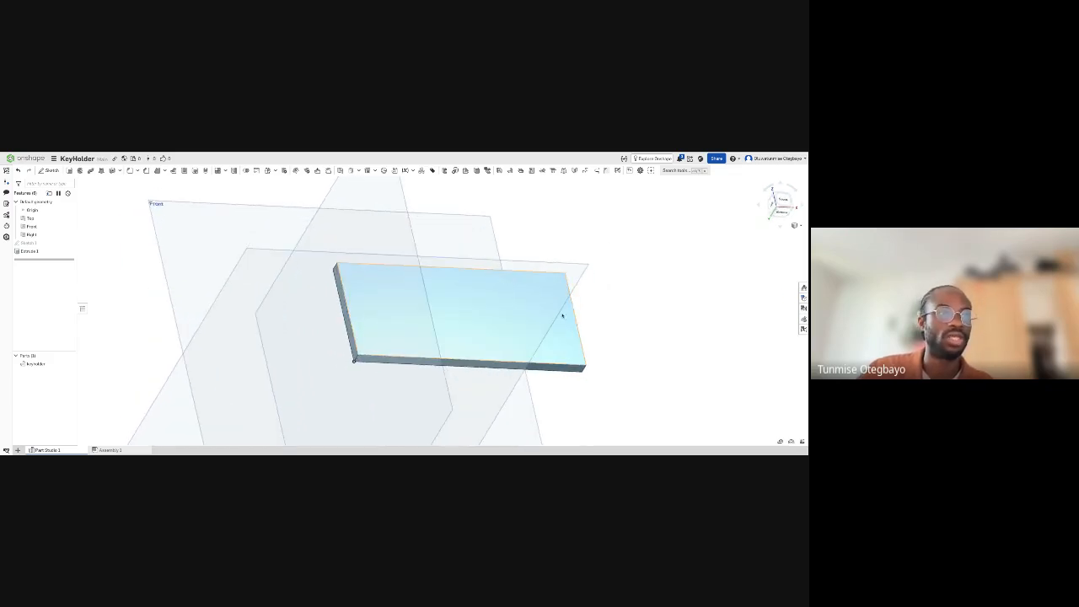
right_drag(563, 316, 604, 314)
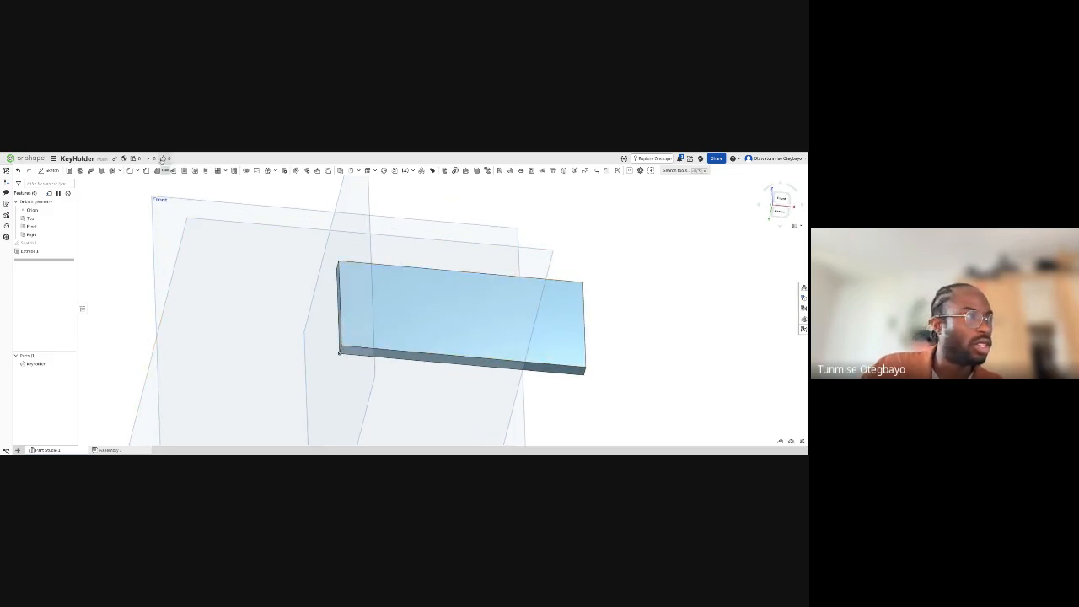
- Switch to the Week 2 document to examine the finished key holder's corner hole and engraved text, and return to the KeyHolder document
click(177, 152)
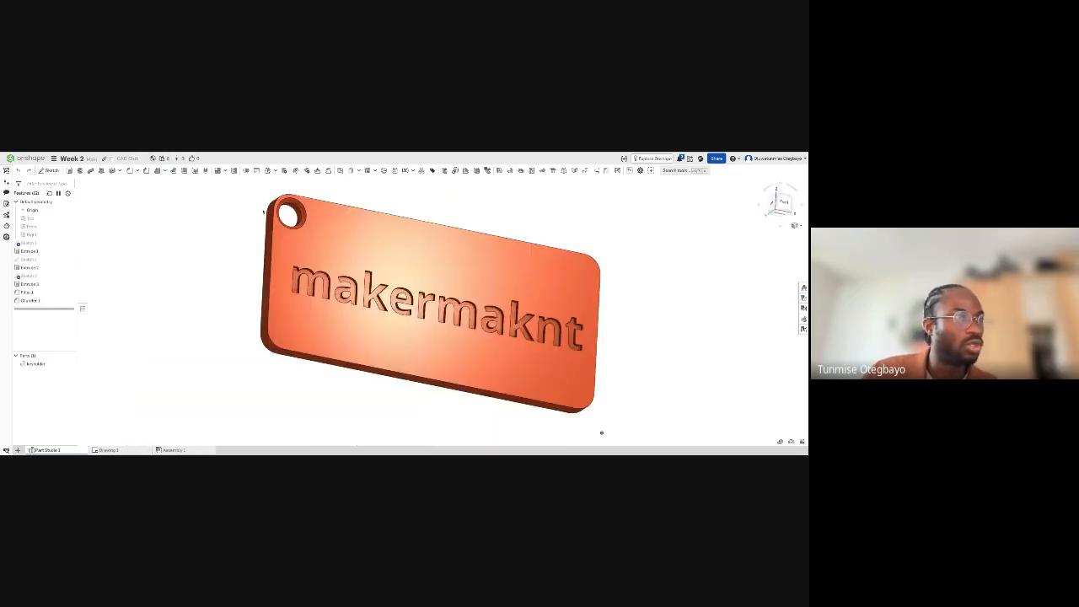
scroll(264, 213, up, 5)
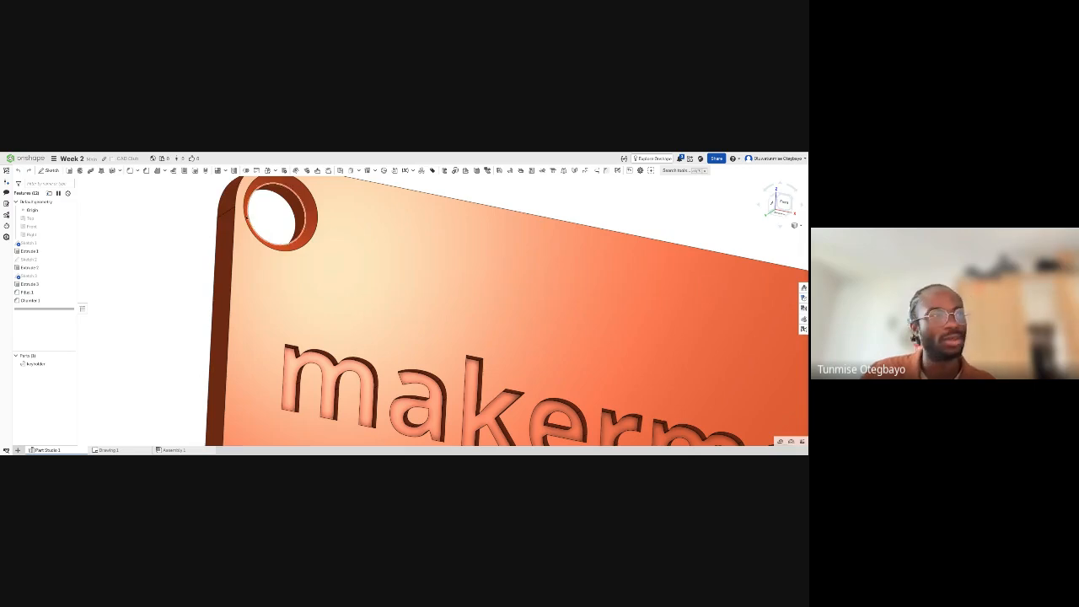
scroll(179, 201, down, 3)
scroll(259, 214, down, 1)
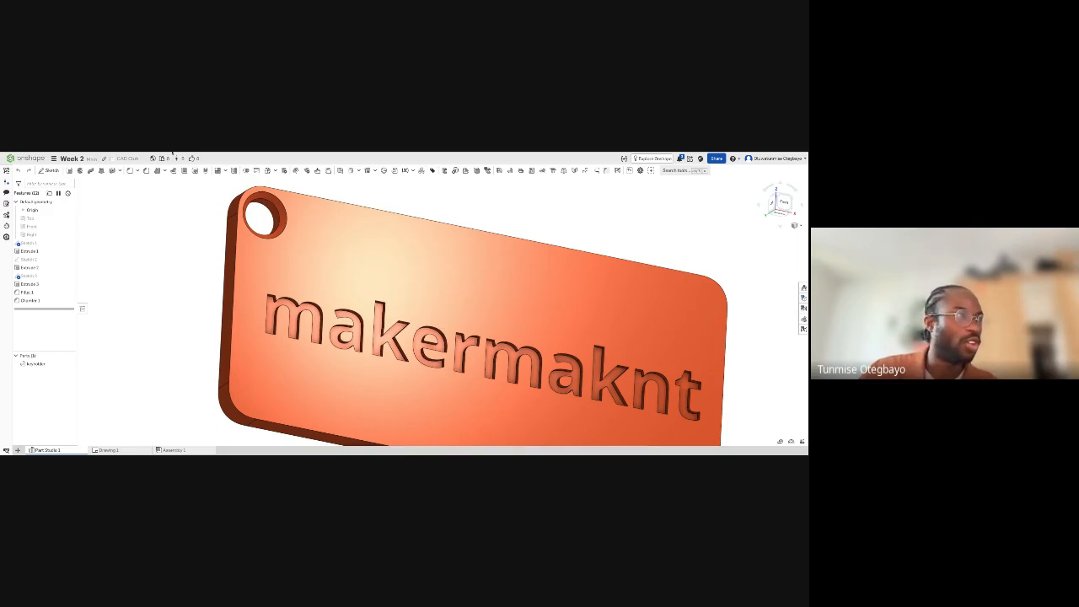
click(172, 152)
right_drag(508, 318, 445, 282)
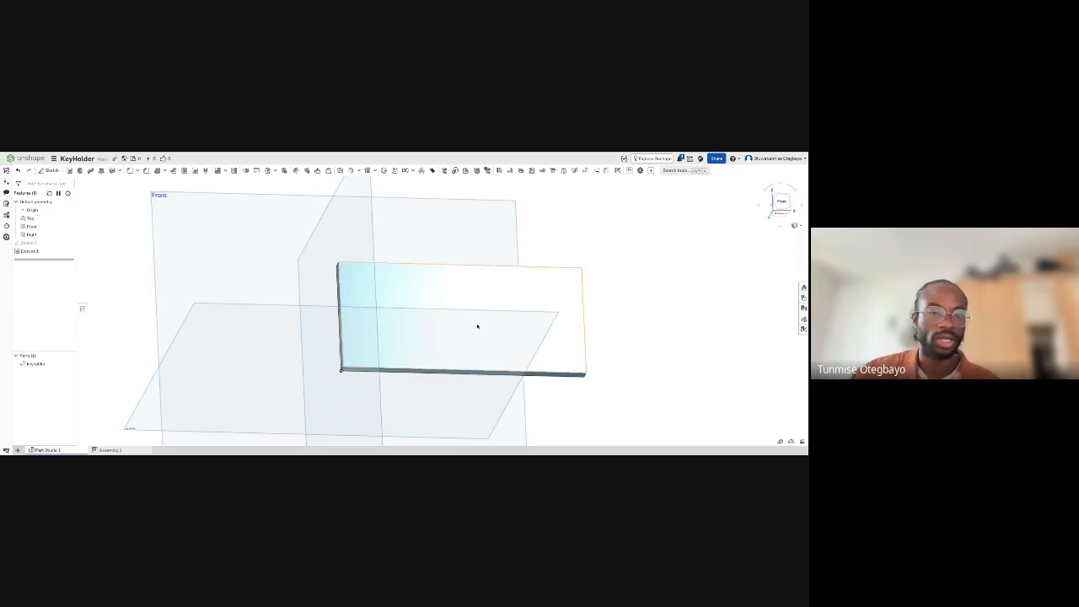
- Inspect the plate in the KeyHolder document and compare it with the finished key holder in the Week 2 document
right_drag(510, 327, 509, 327)
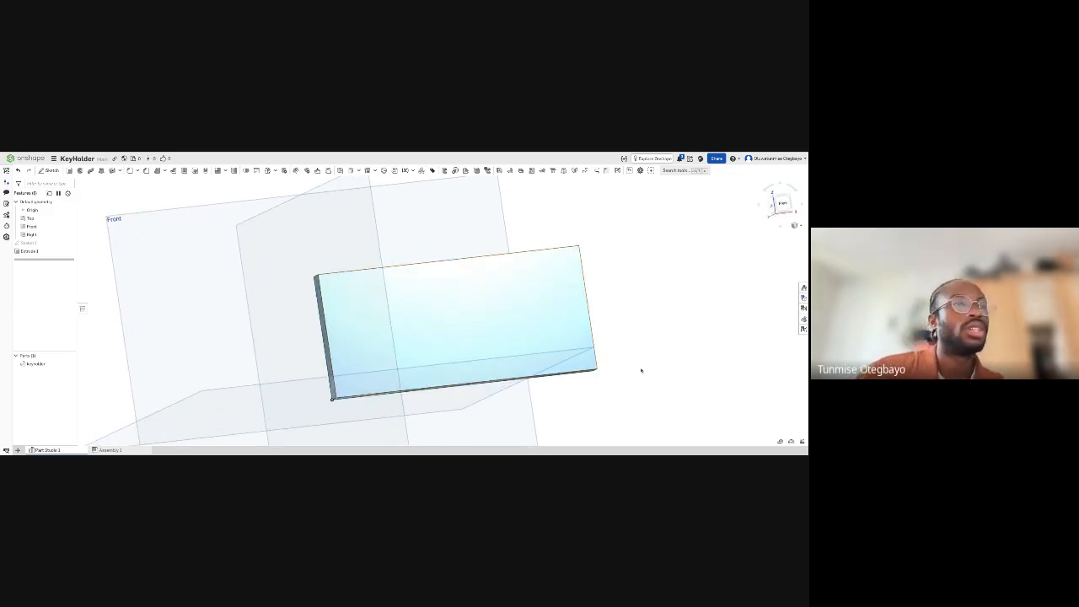
right_drag(641, 368, 650, 331)
right_drag(563, 339, 569, 313)
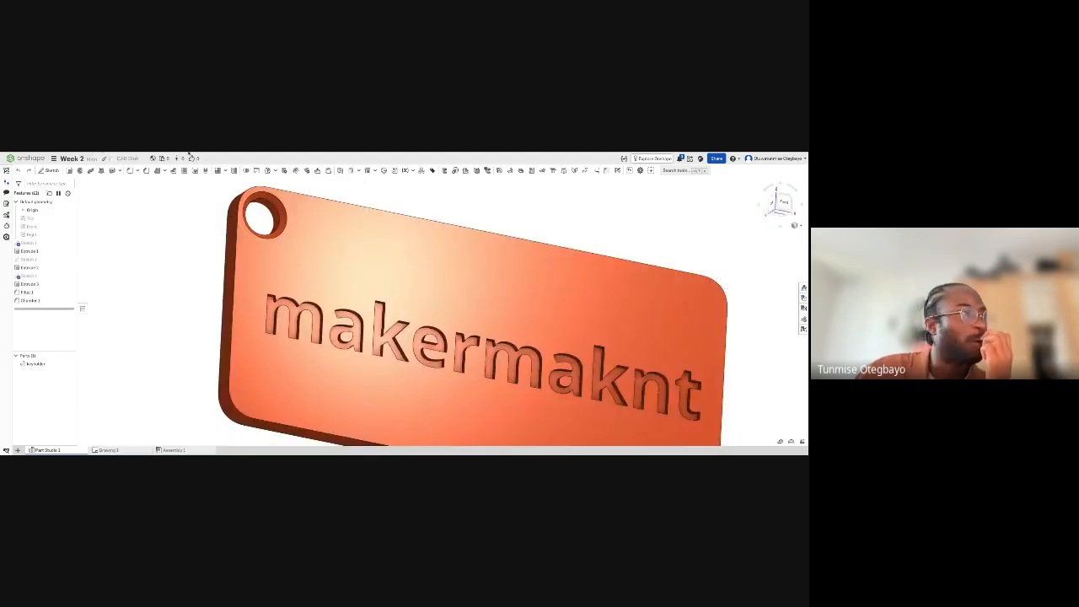
click(189, 153)
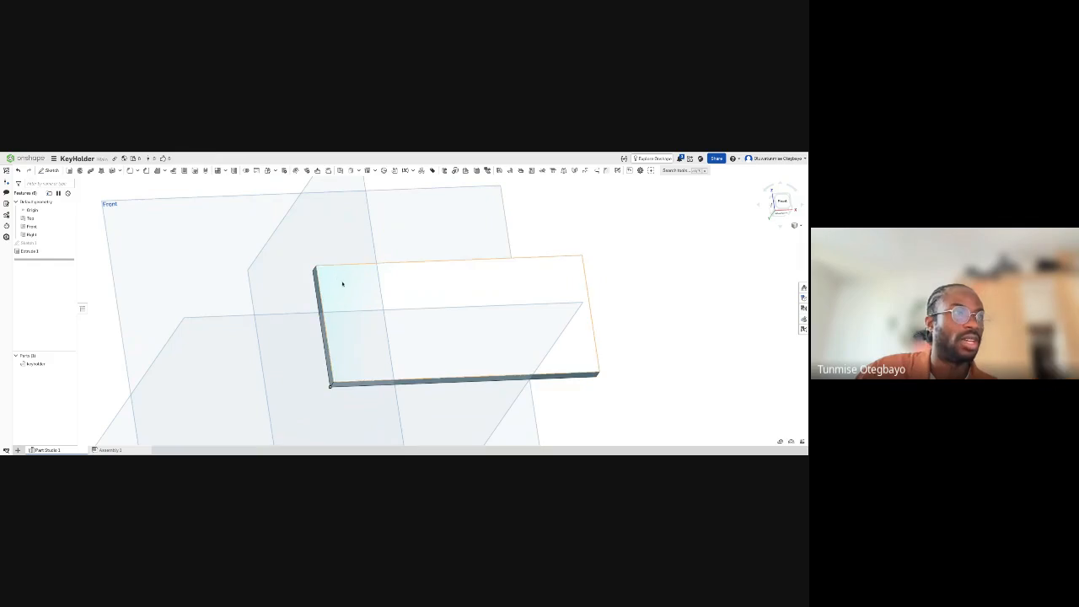
drag(331, 273, 357, 283)
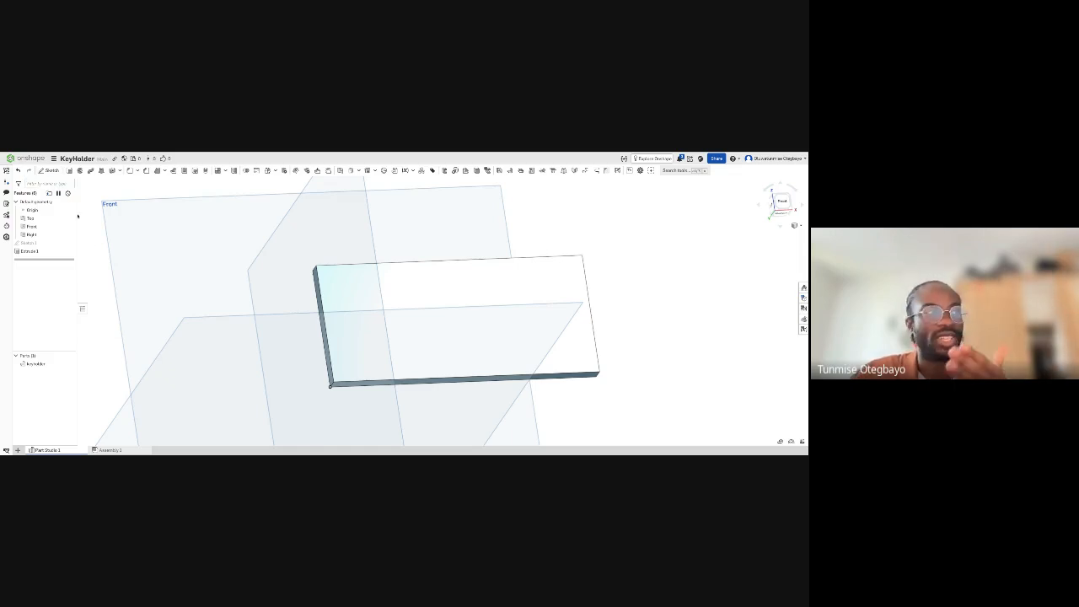
- Create a new sketch on the plate's front face and accept it while still empty
click(49, 170)
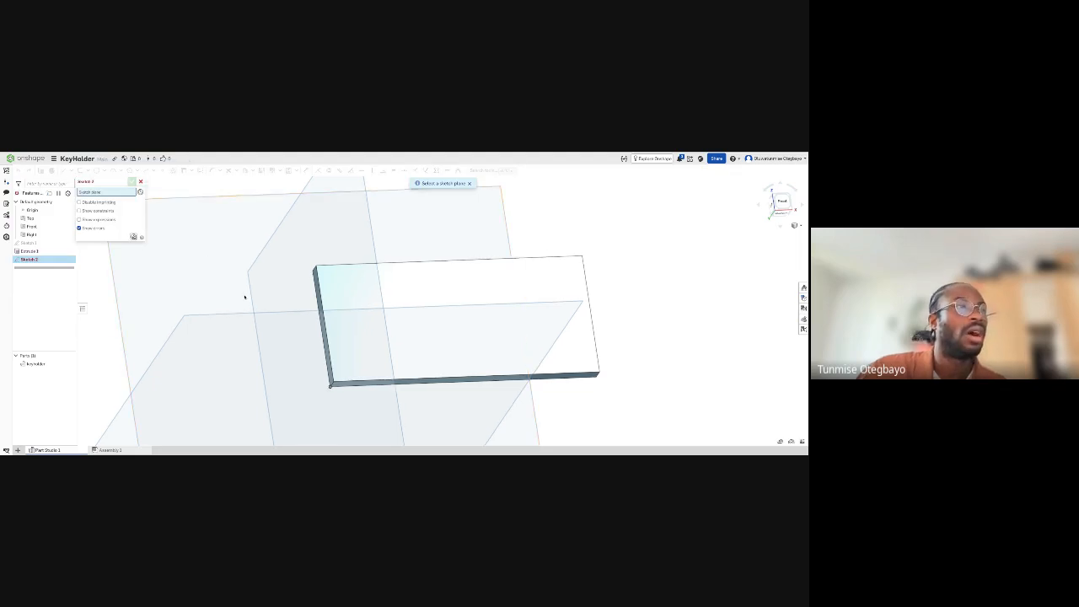
right_drag(244, 296, 443, 299)
right_drag(629, 313, 628, 315)
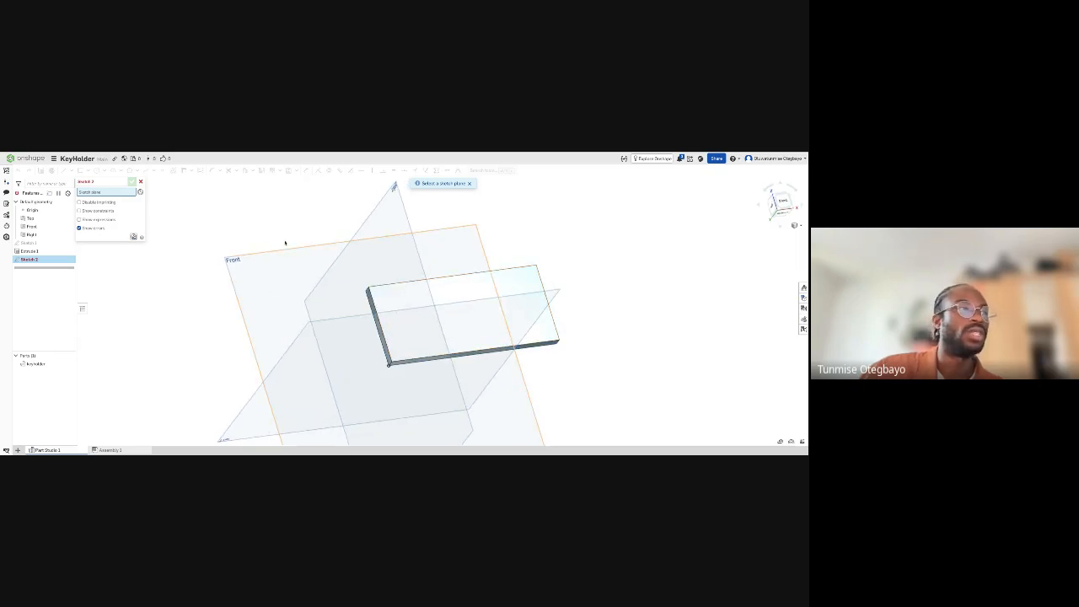
scroll(243, 269, down, 5)
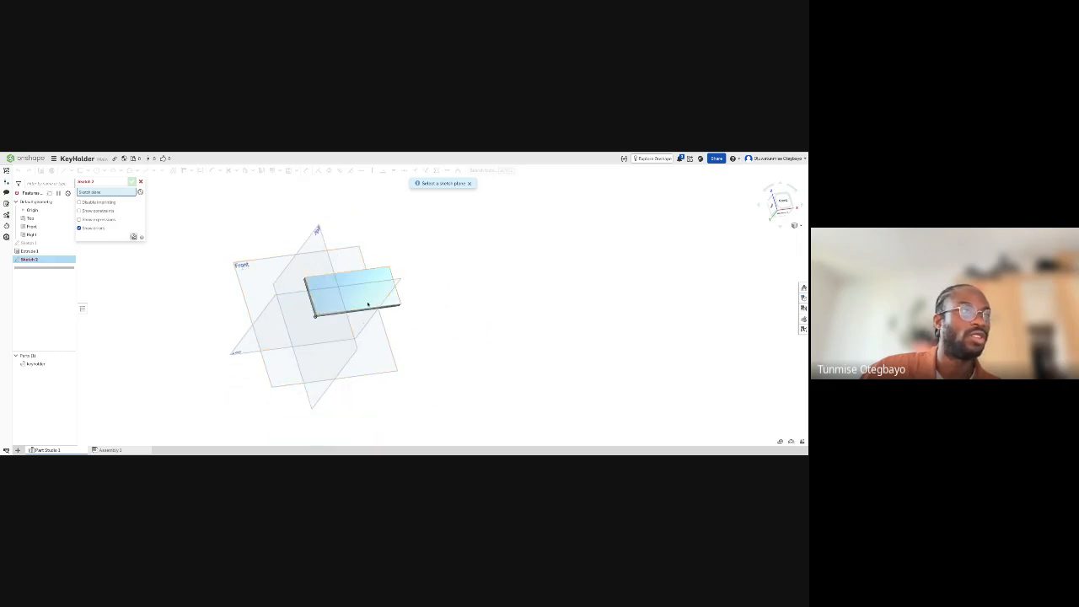
scroll(305, 289, up, 3)
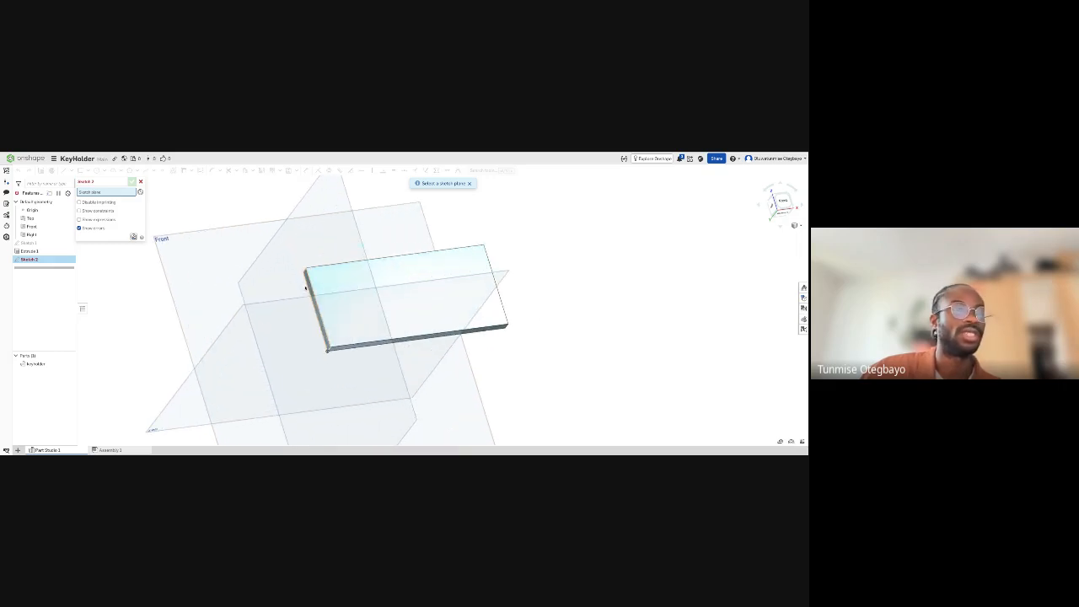
scroll(314, 290, up, 3)
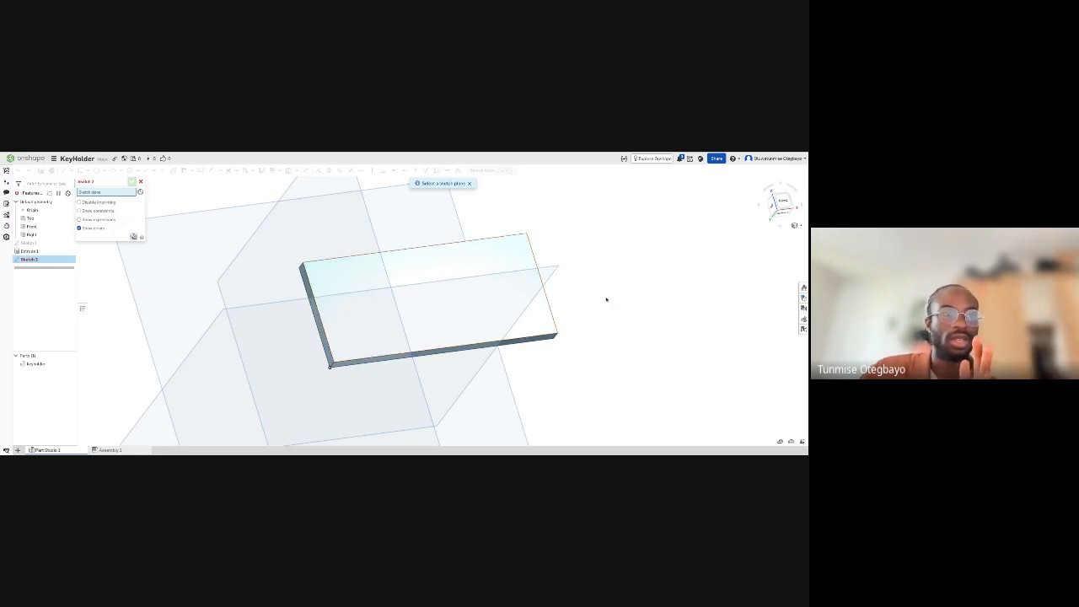
right_drag(606, 301, 594, 289)
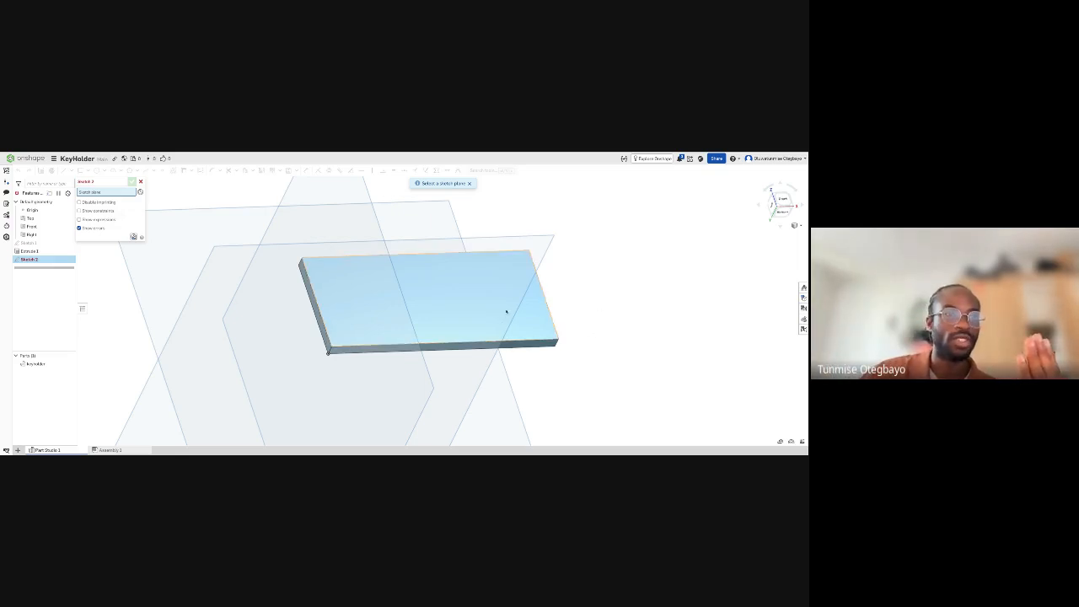
right_drag(561, 349, 554, 331)
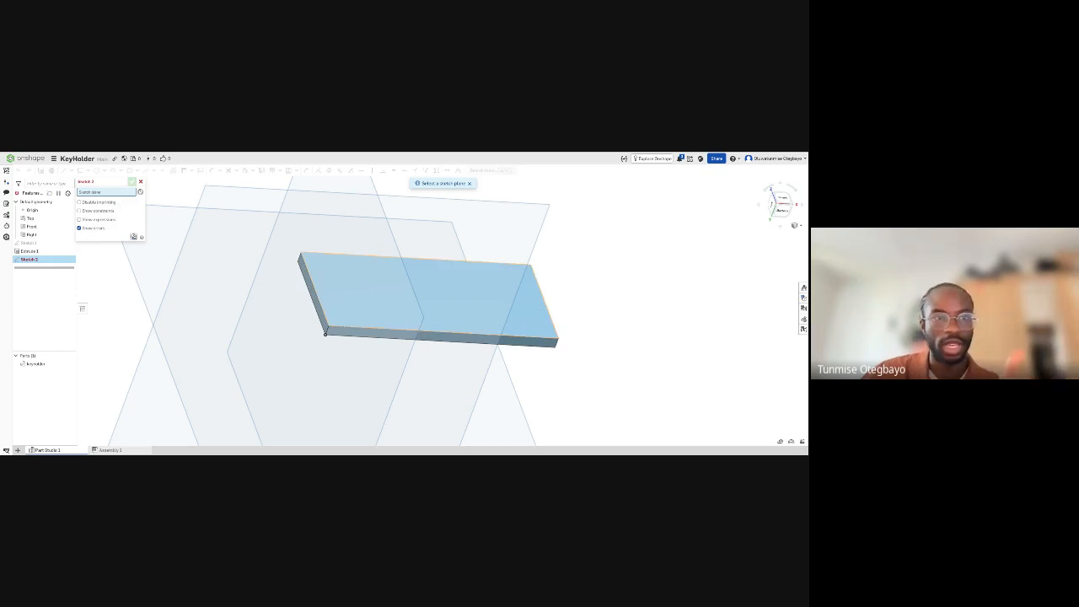
click(528, 291)
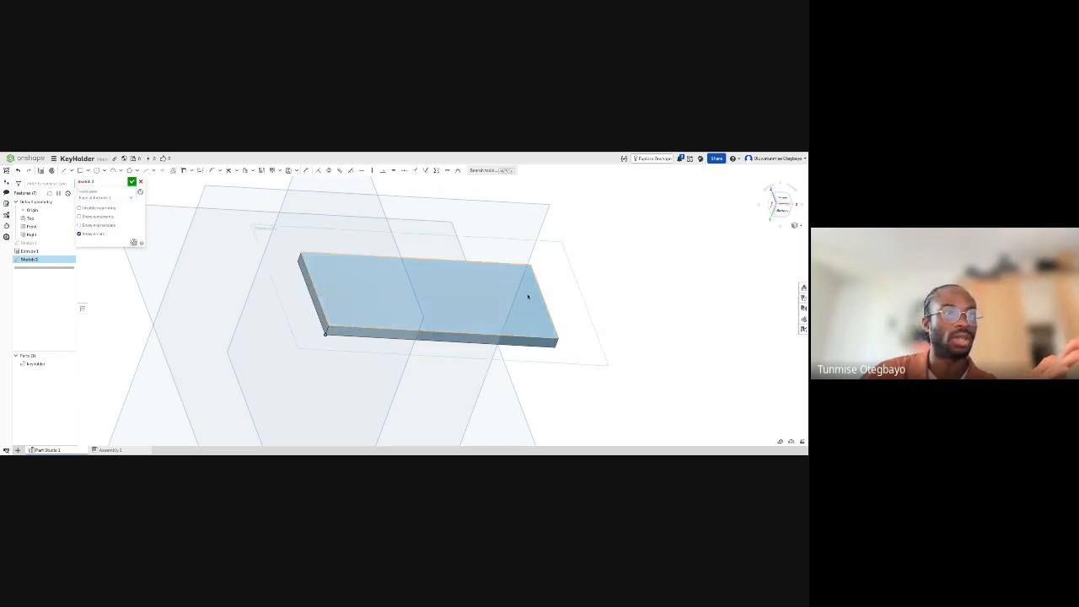
mouse_move(477, 290)
right_down()
mouse_move(484, 244)
mouse_move(487, 290)
right_up()
right_drag(420, 279, 423, 294)
right_drag(198, 224, 198, 224)
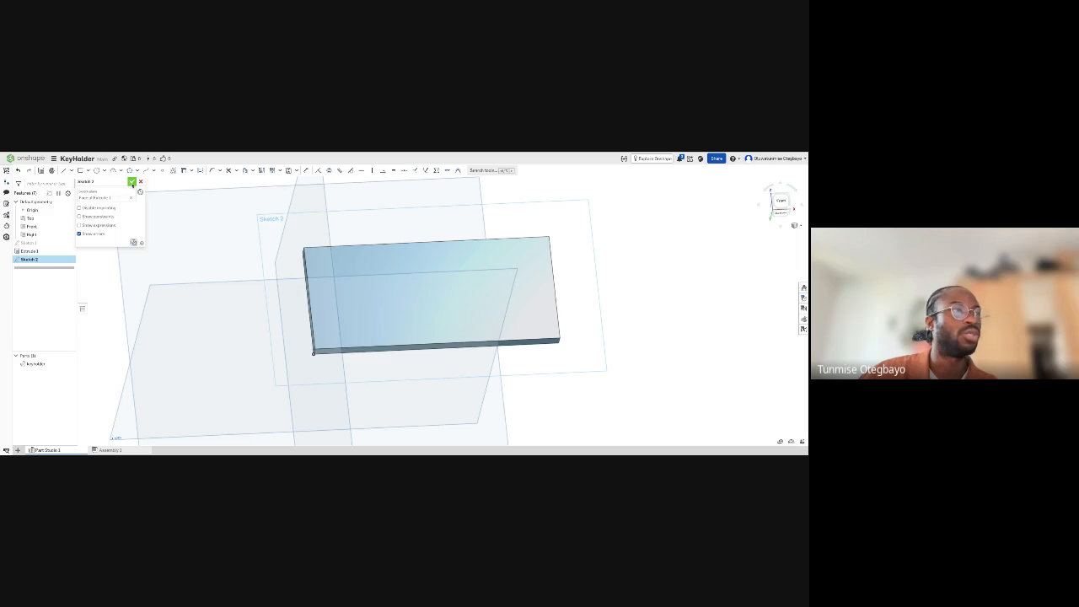
click(133, 182)
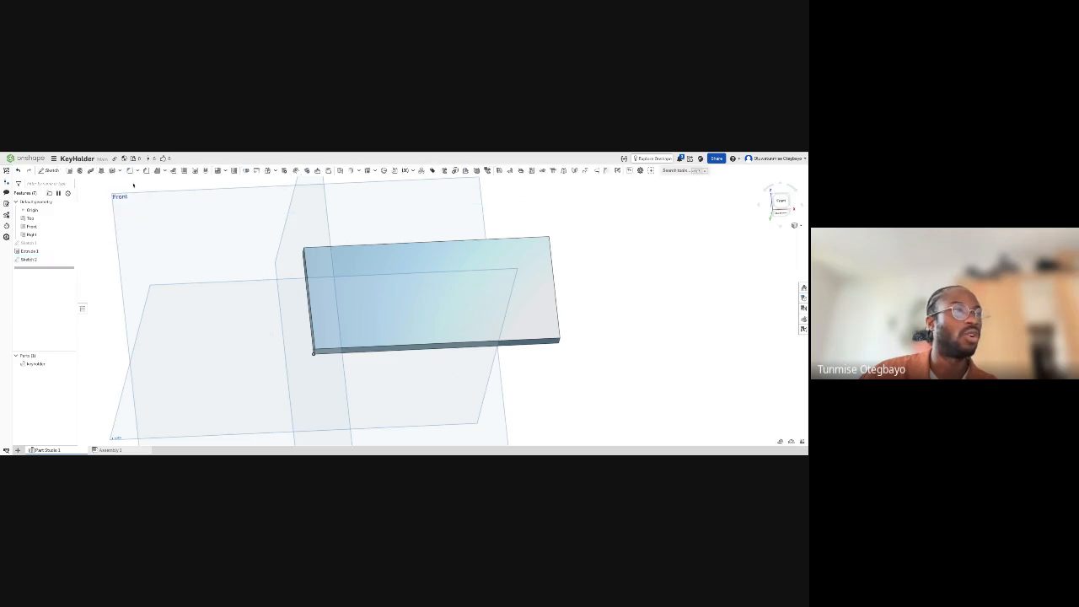
- Switch to the front view and reopen Sketch 2 for editing
click(781, 201)
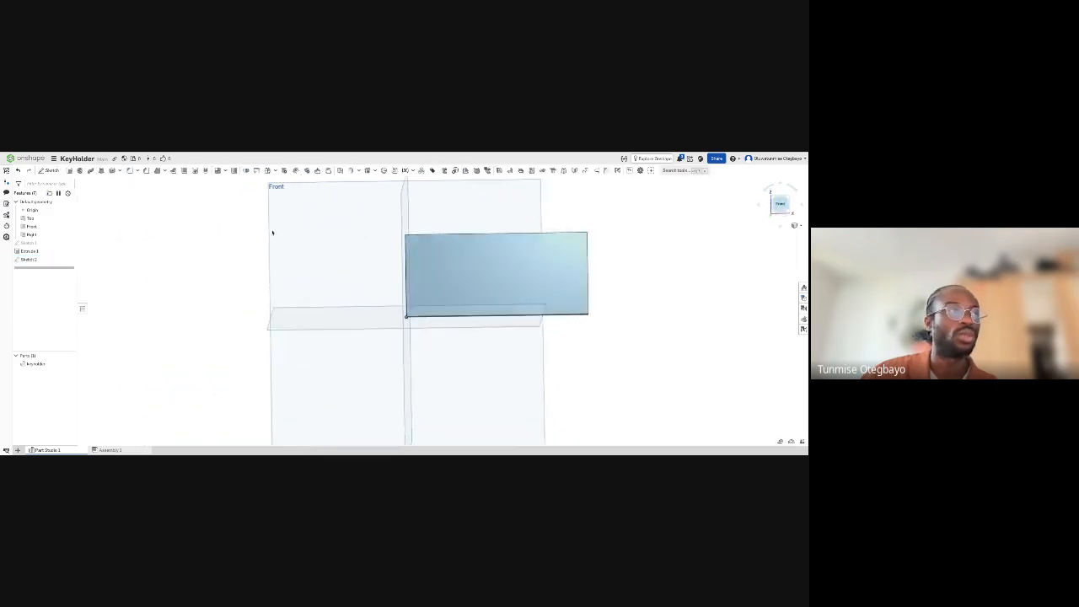
right_click(28, 260)
click(48, 274)
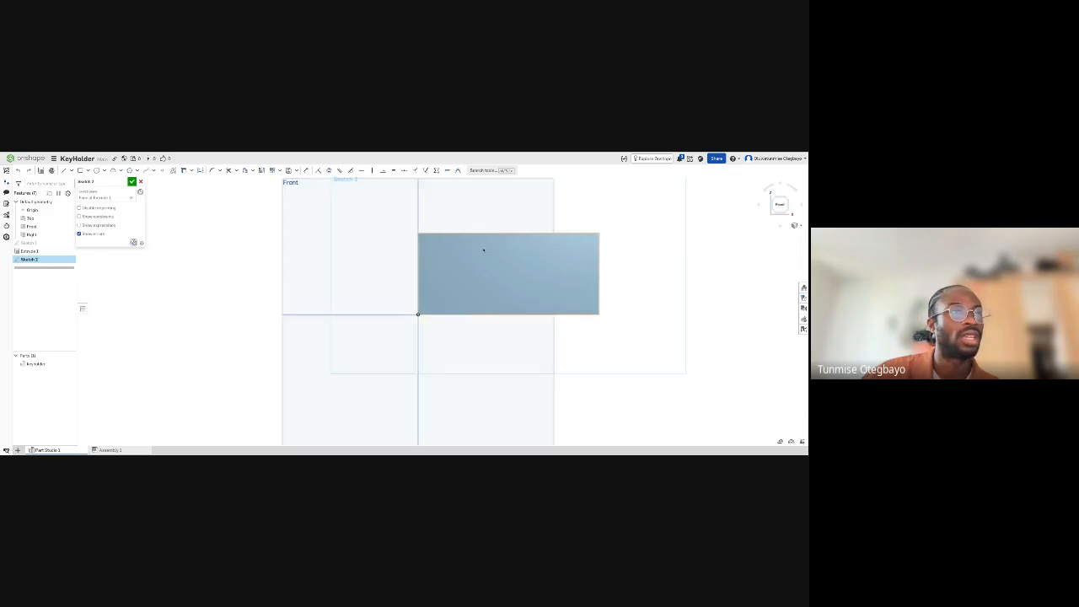
scroll(483, 250, up, 3)
middle_drag(548, 249, 480, 251)
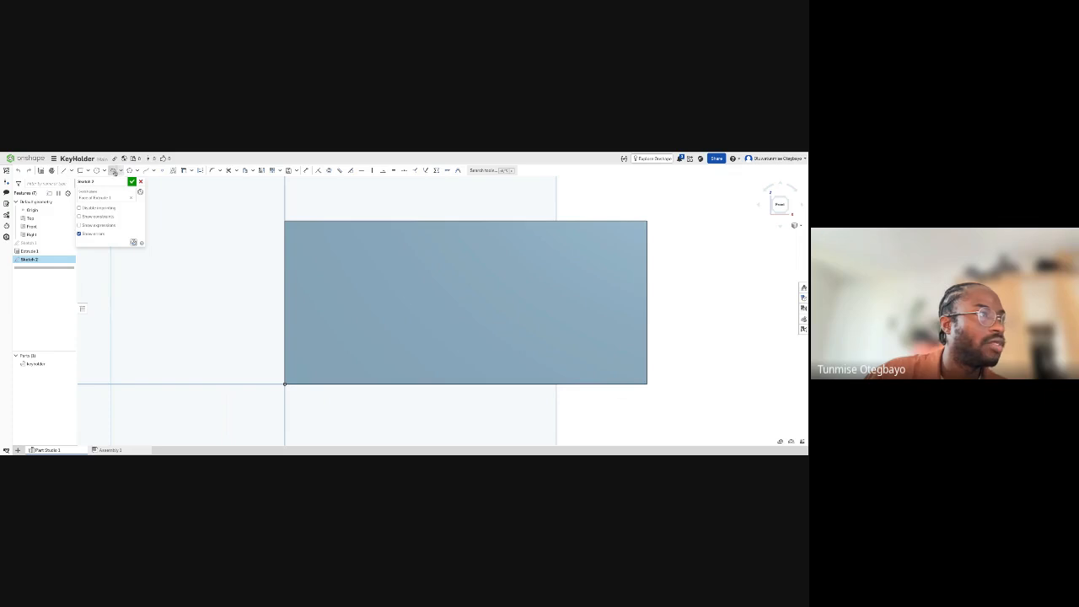
- Sketch a circle about 6 mm in diameter on the plate's face, just inside its upper-left corner
click(97, 170)
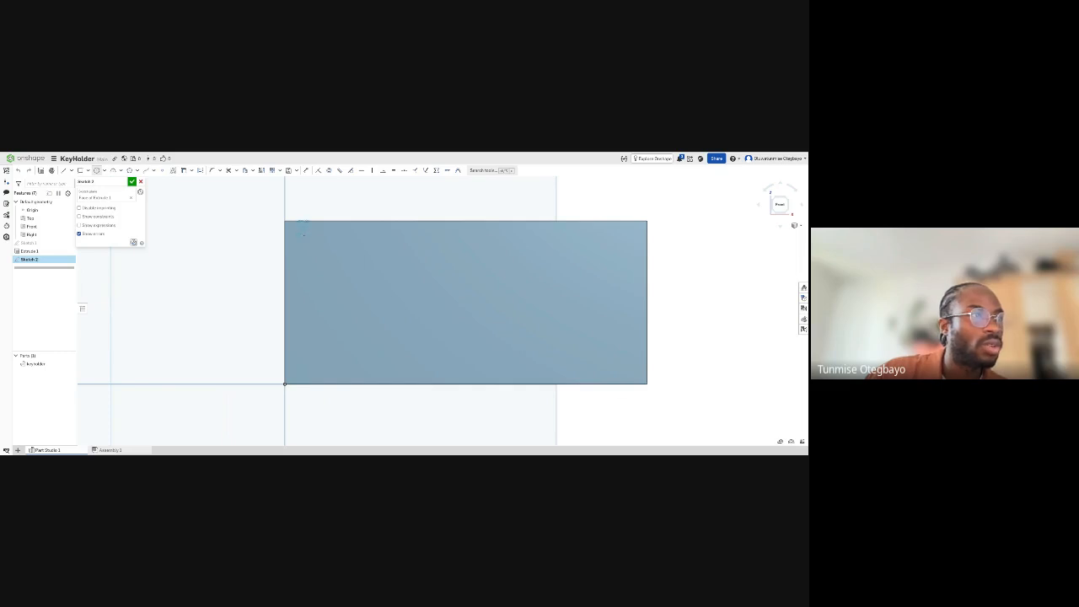
click(301, 226)
click(312, 242)
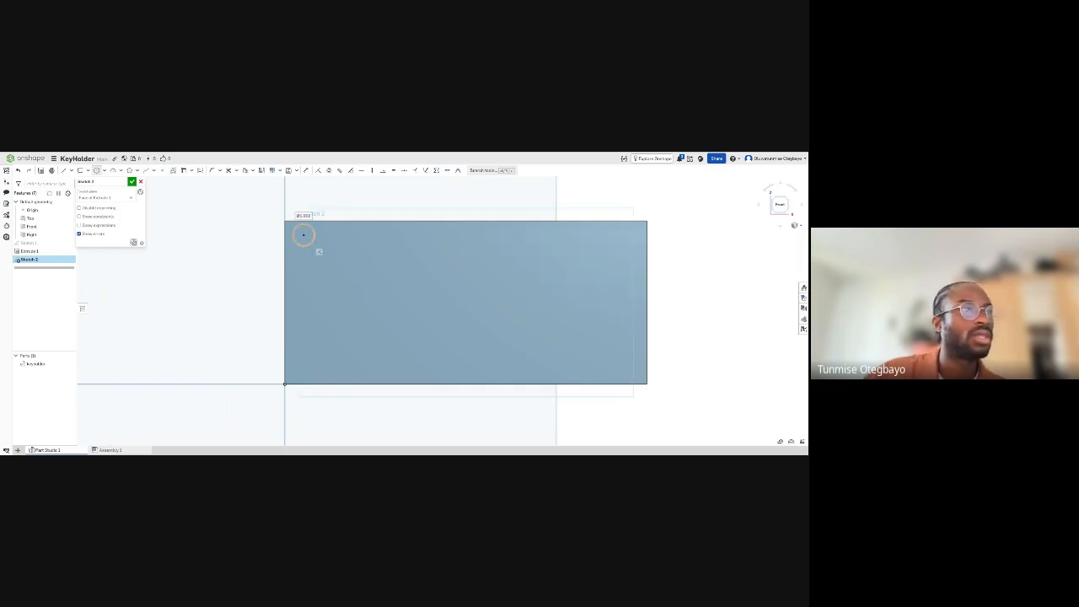
key(Escape)
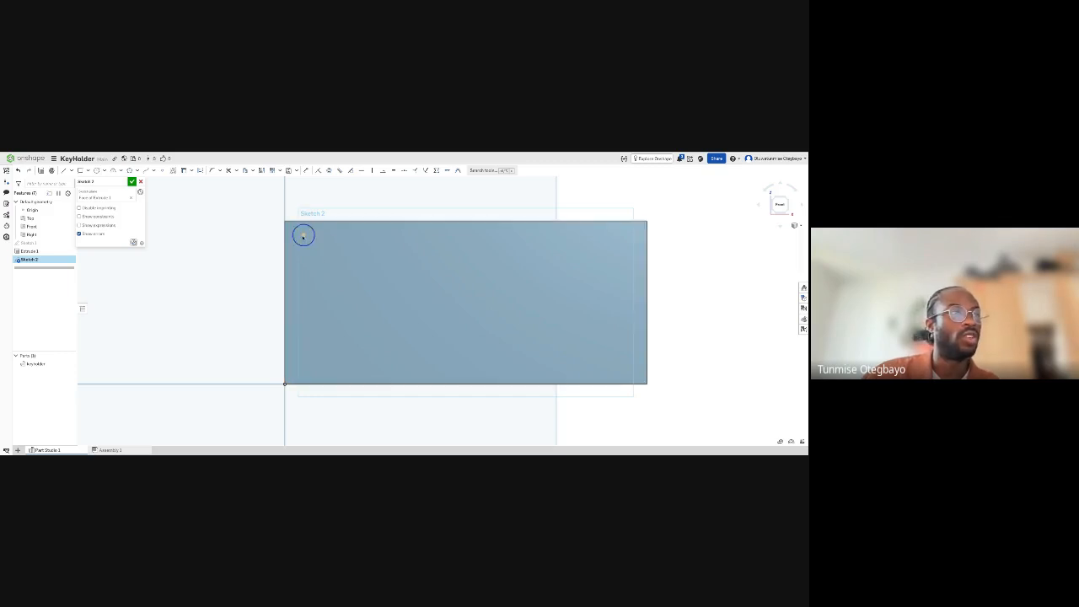
mouse_move(303, 237)
mouse_down()
mouse_move(308, 258)
mouse_move(327, 241)
mouse_move(304, 239)
mouse_up()
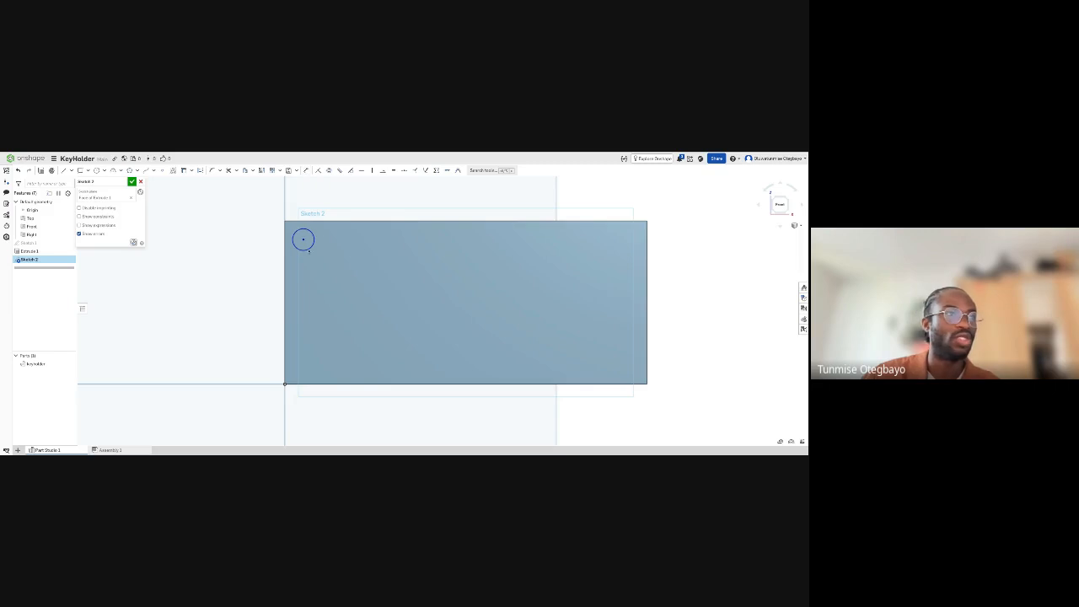
- Dimension the circle's diameter to 6 mm
click(306, 171)
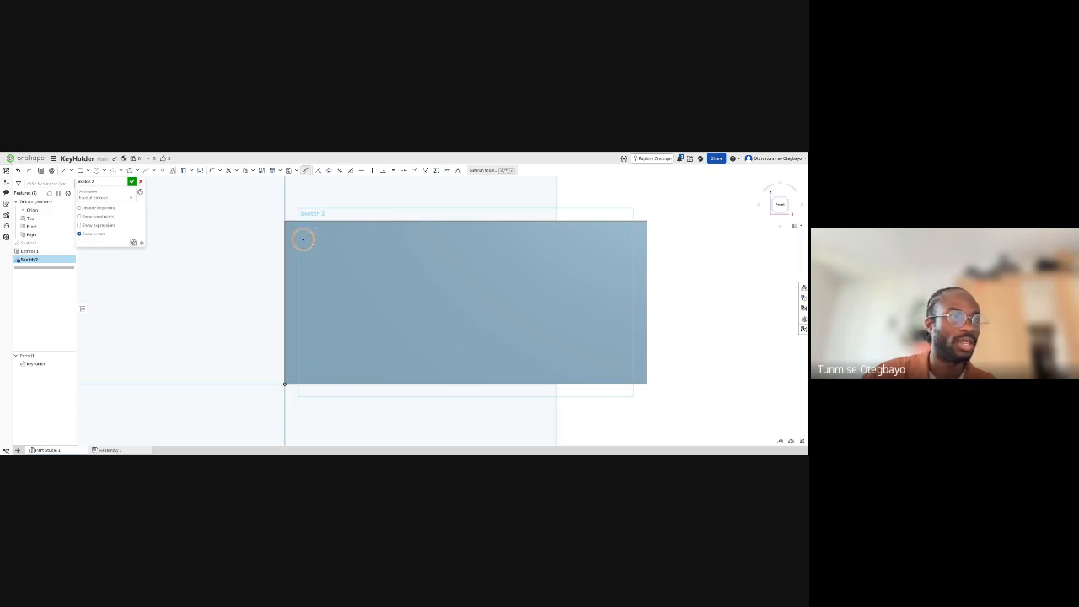
click(312, 244)
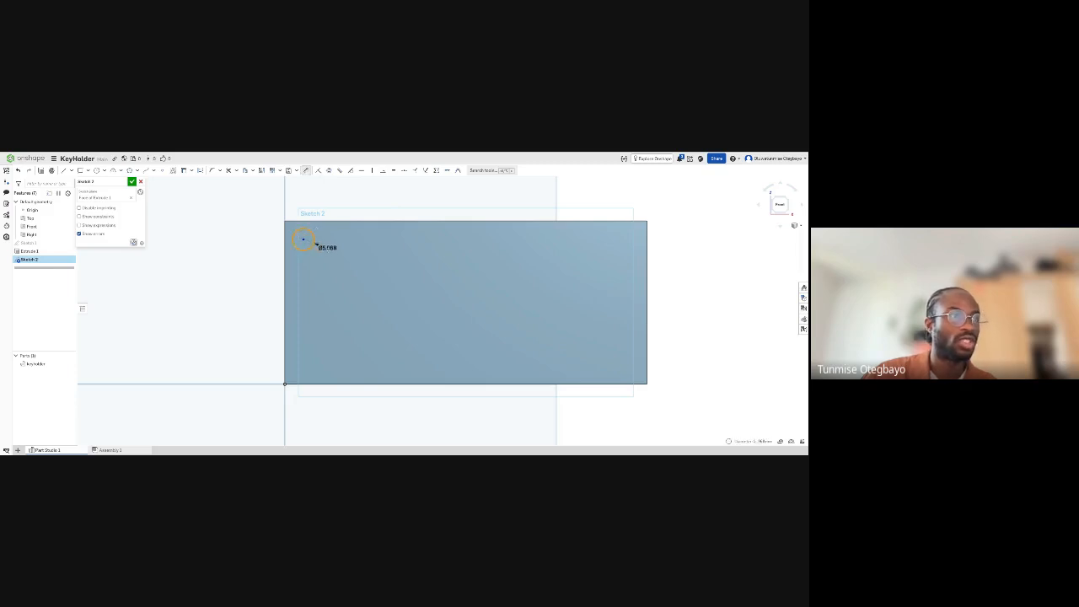
click(323, 251)
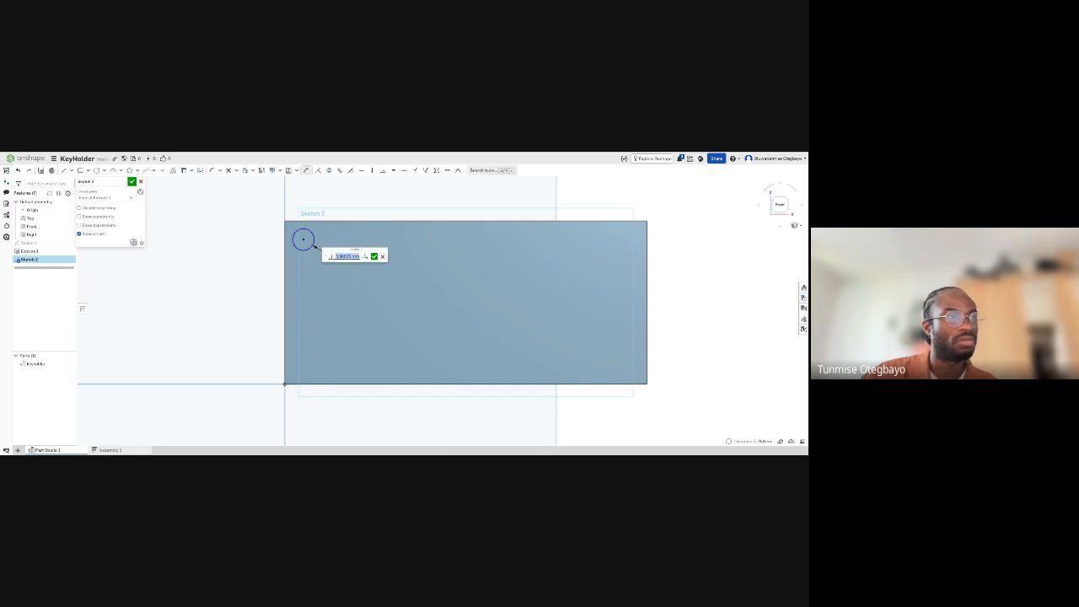
text(6)
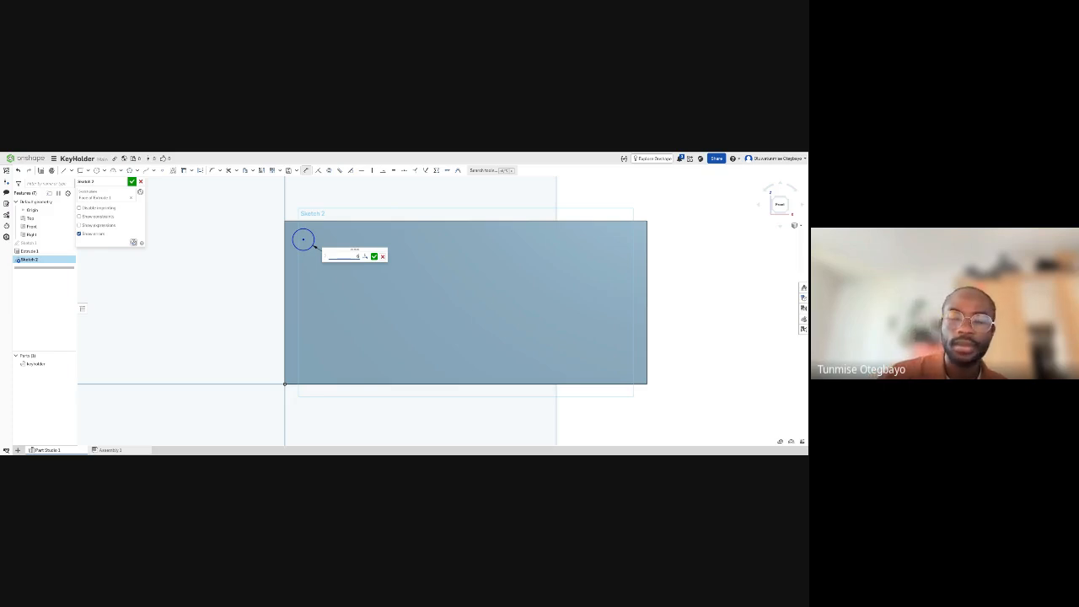
key(Return)
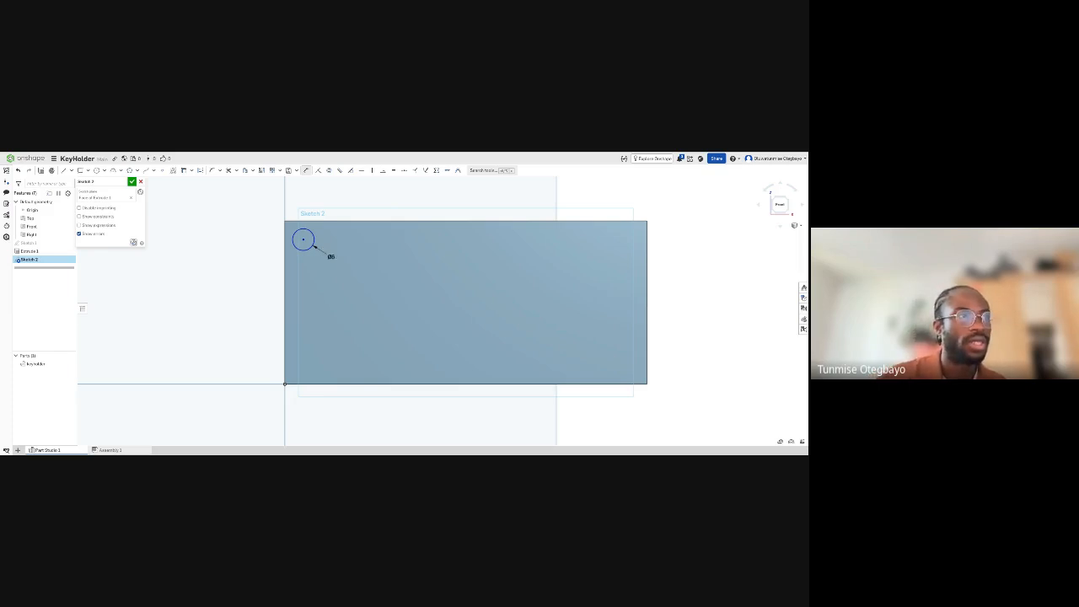
key(Escape)
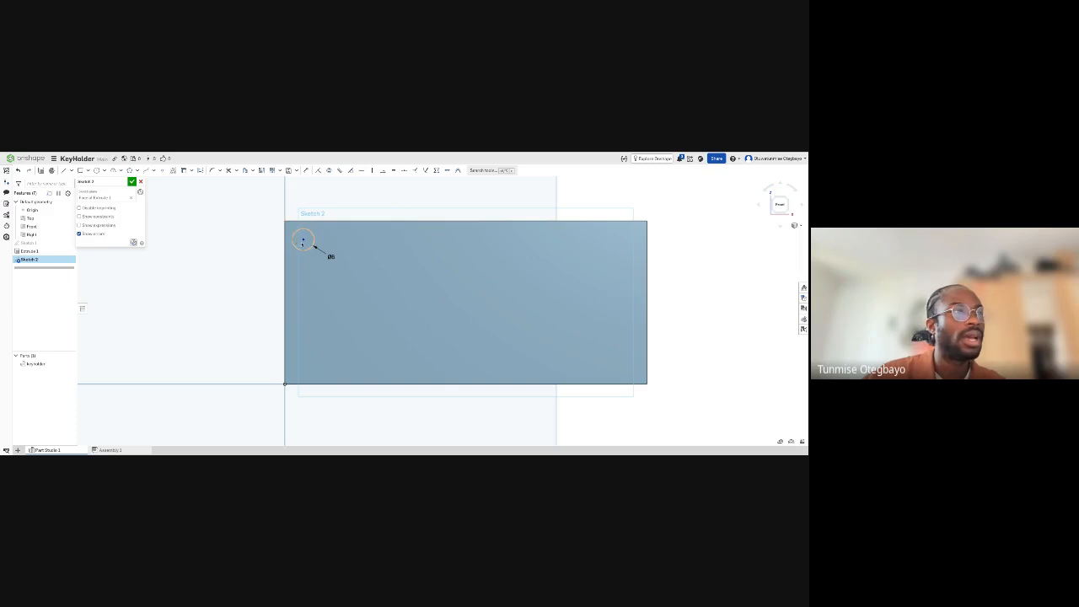
- Nudge the 6 mm circle slightly toward the plate's upper-left corner
drag(304, 241, 302, 240)
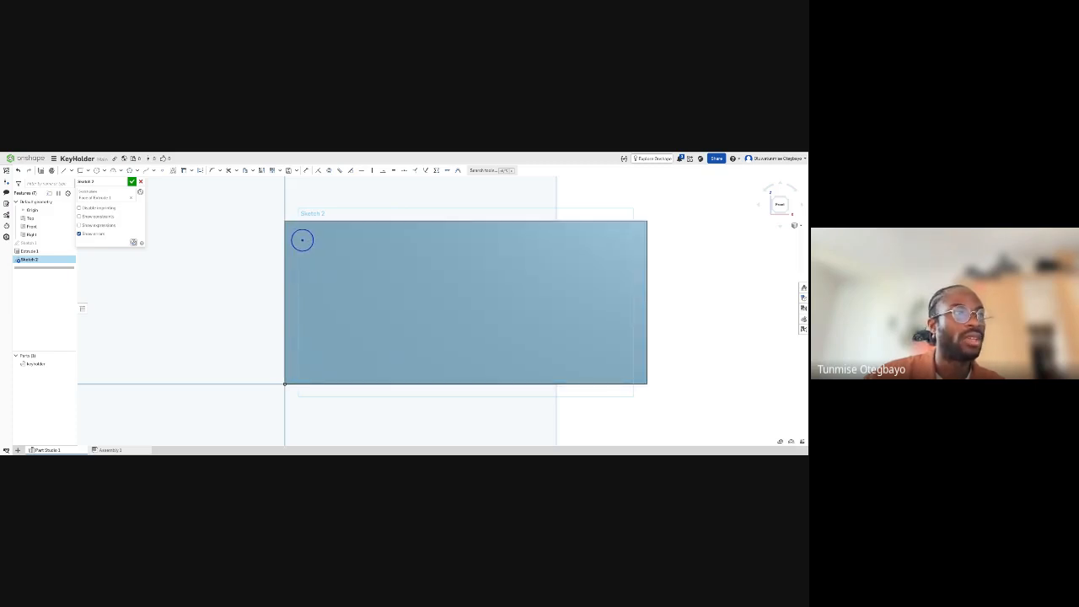
click(302, 241)
drag(304, 241, 304, 242)
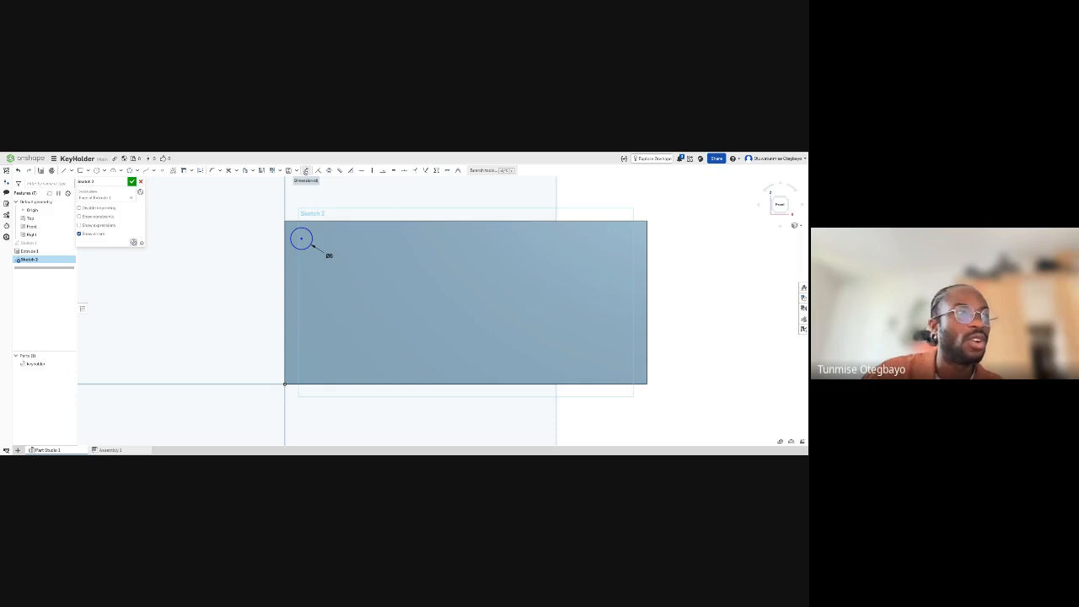
- Dimension the gap between the plate's top edge and the top of the circle to 2 mm
click(306, 172)
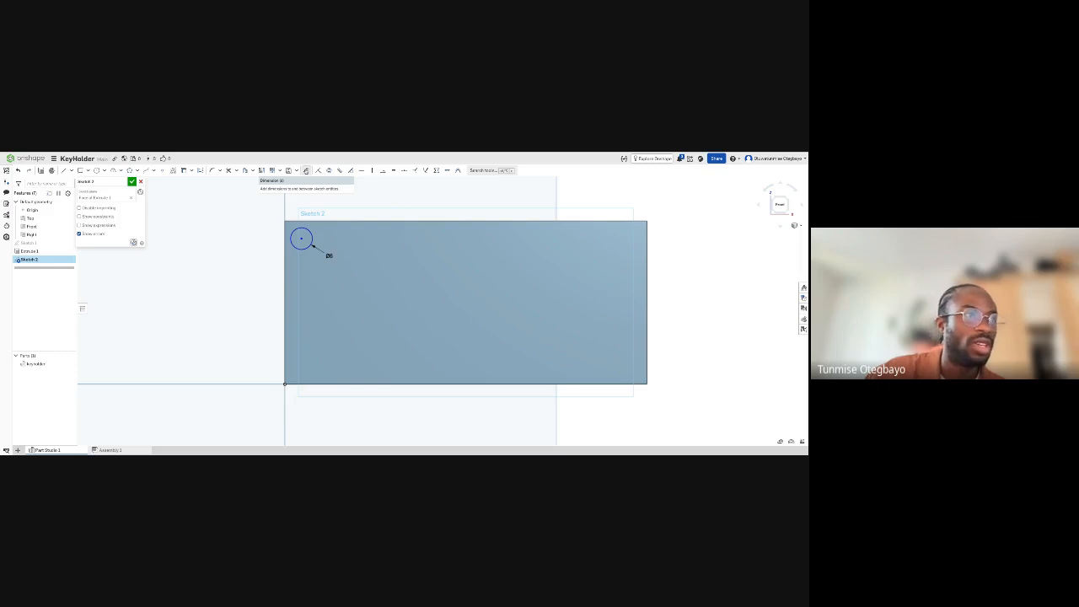
scroll(301, 222, up, 5)
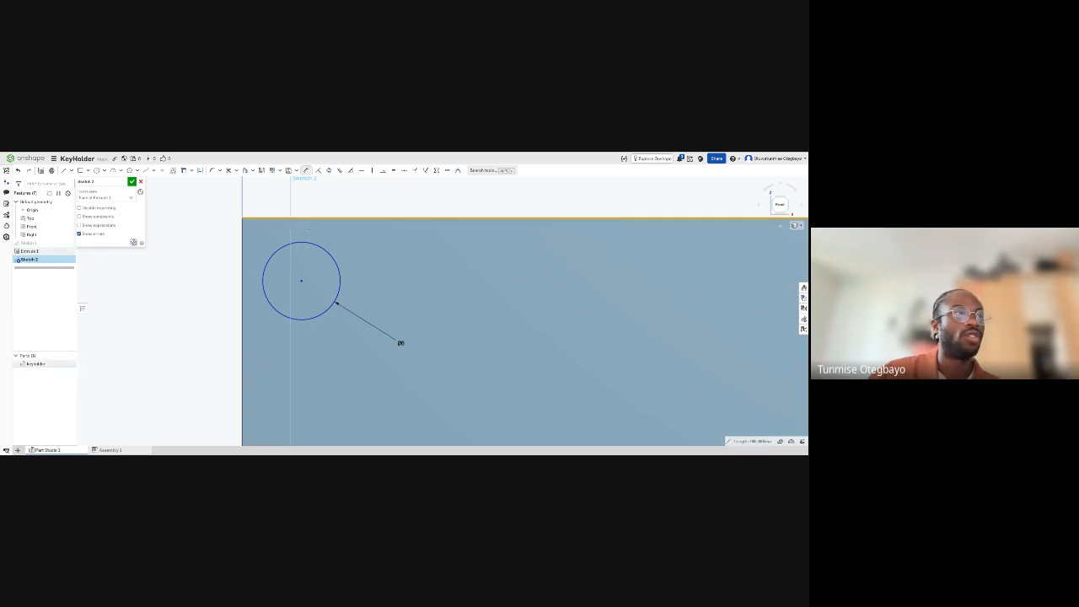
click(304, 243)
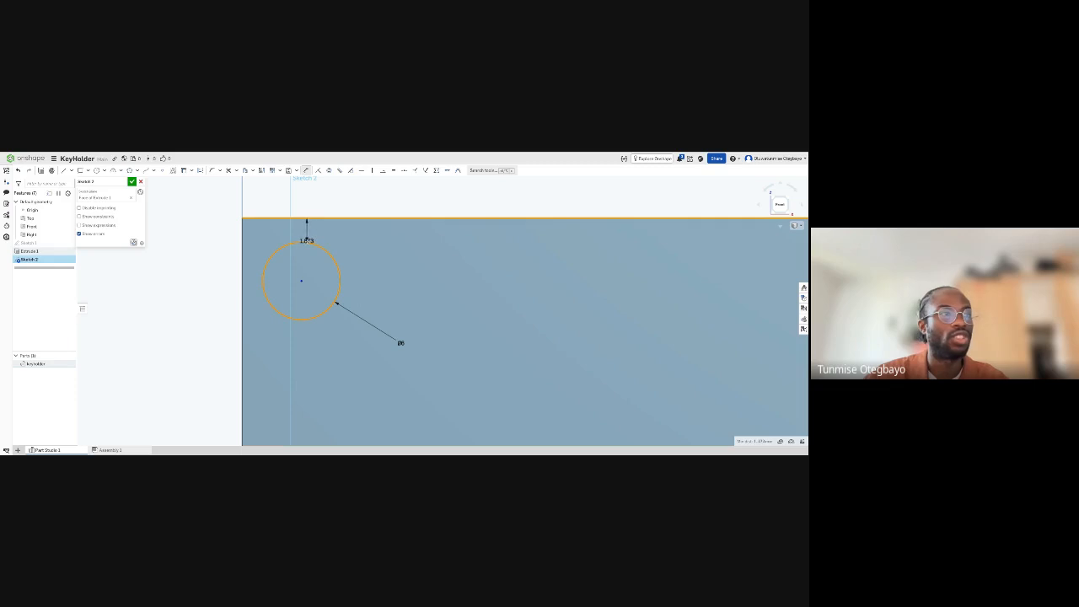
click(338, 232)
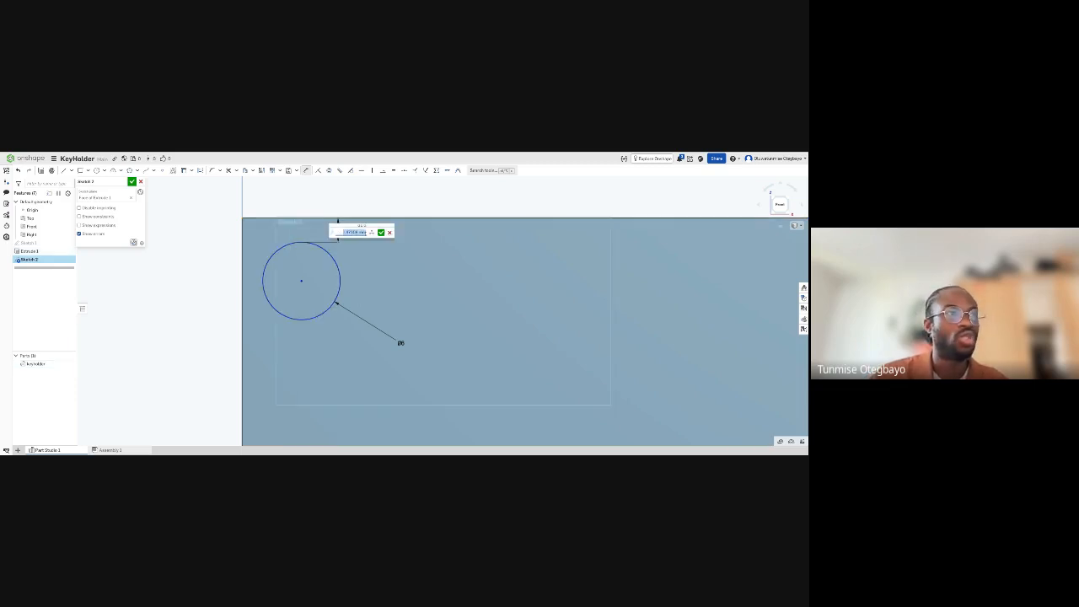
text(2)
key(Return)
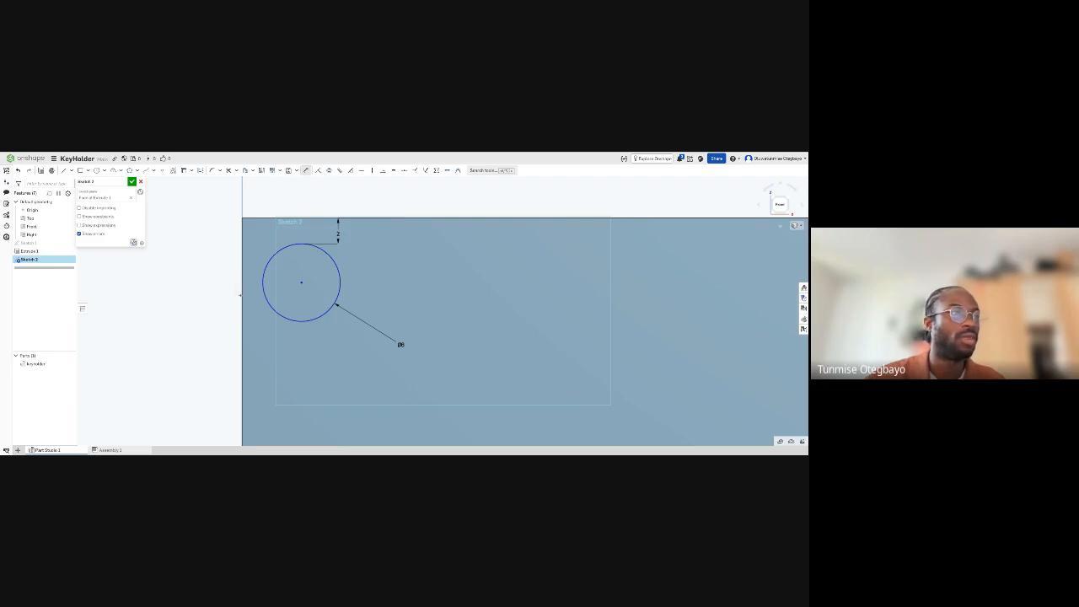
- Dimension the gap between the plate's left edge and the circle's left side to 2 mm and finish the sketch
click(262, 282)
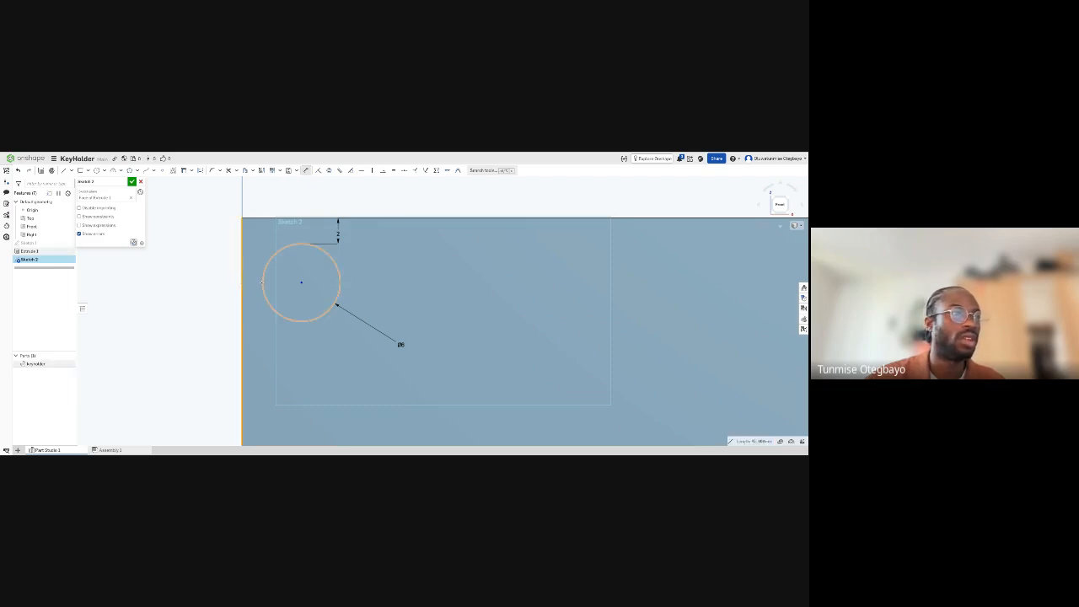
click(262, 282)
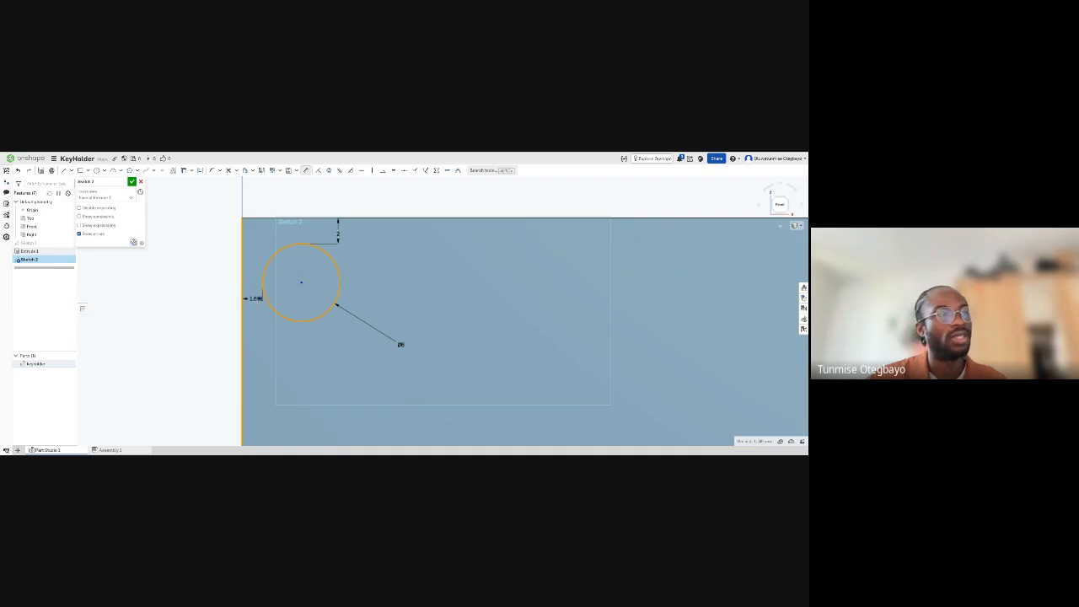
click(256, 303)
text(2)
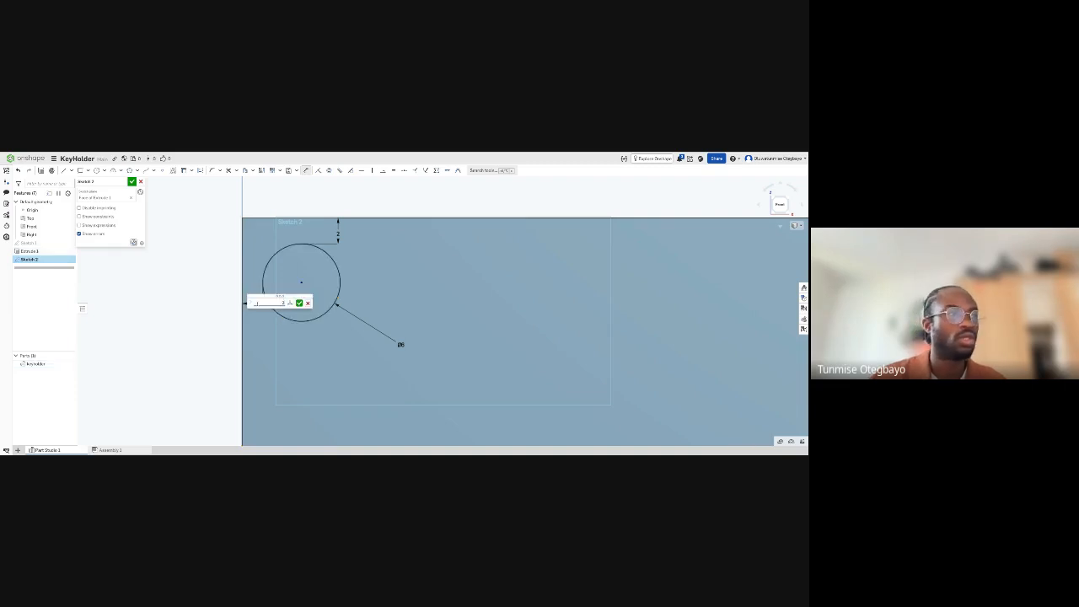
key(Return)
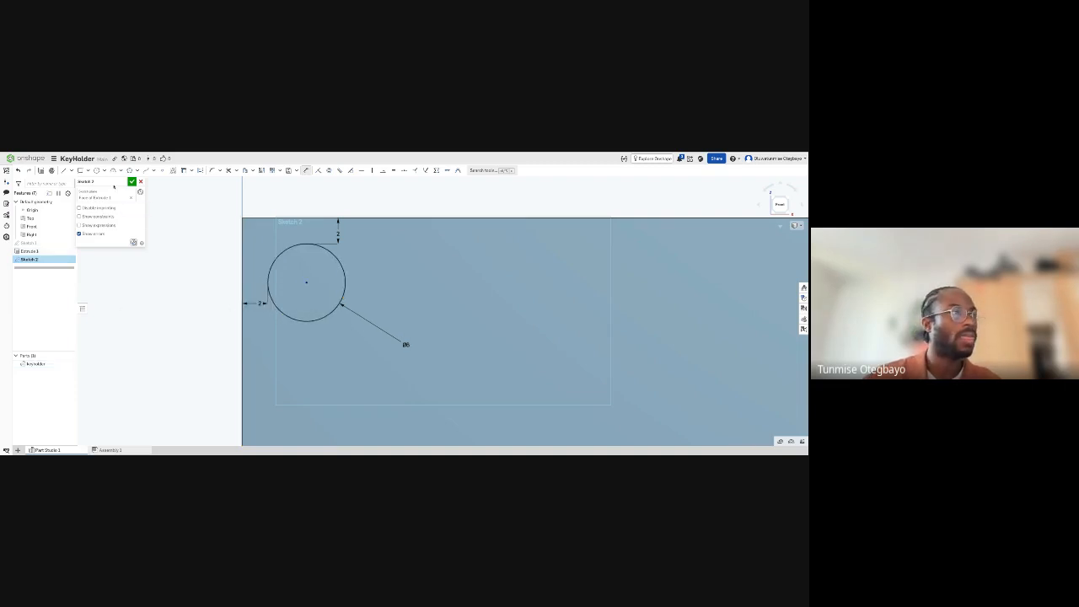
click(131, 181)
- Start an extrusion of the 6 mm circle's region on the plate's face
scroll(313, 268, down, 2)
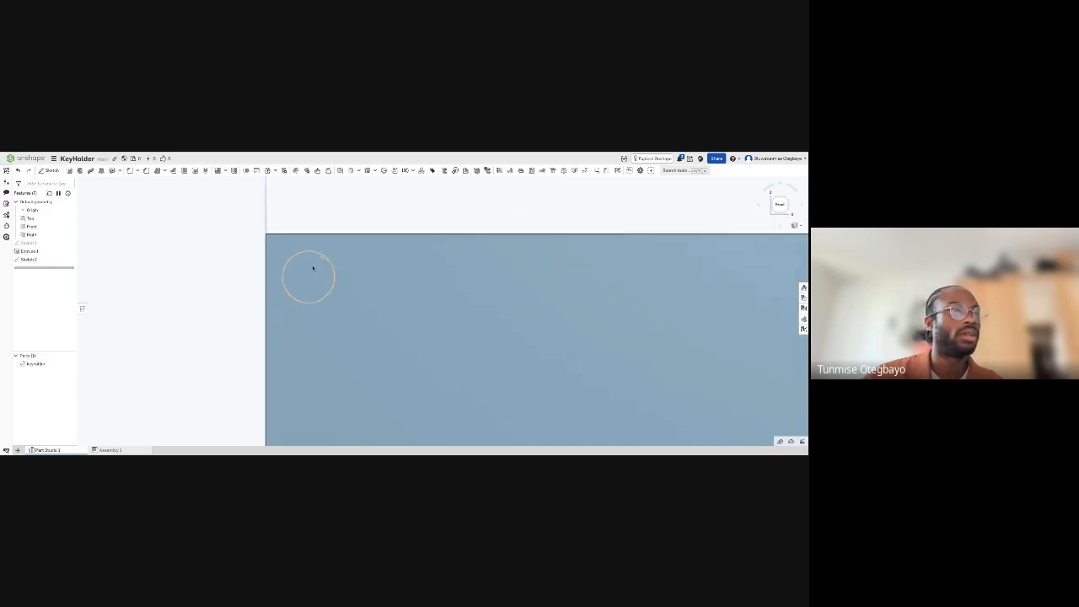
scroll(313, 268, down, 3)
right_drag(340, 313, 226, 251)
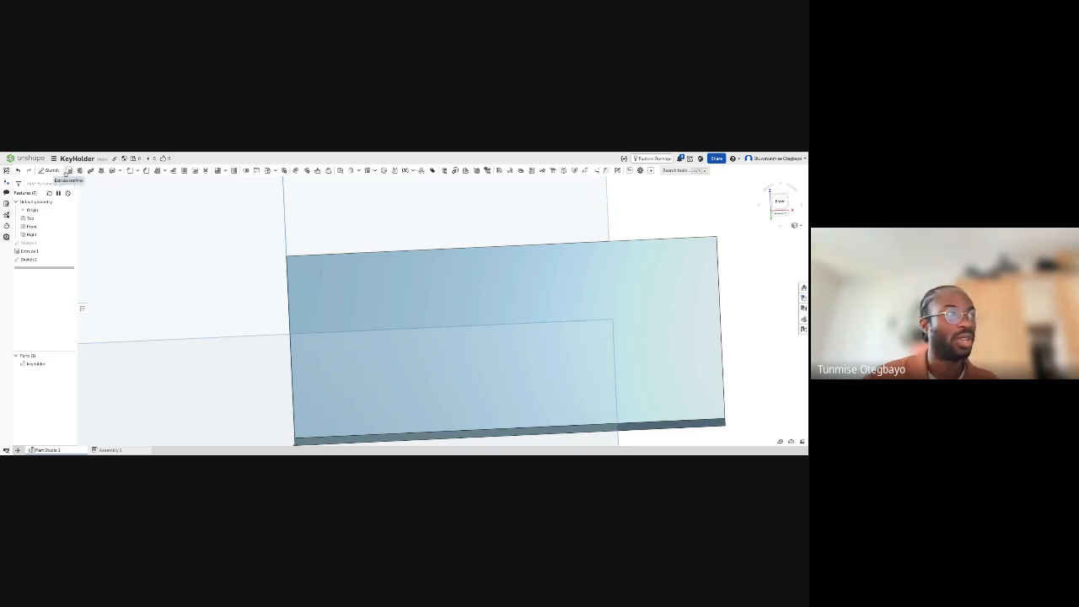
click(68, 171)
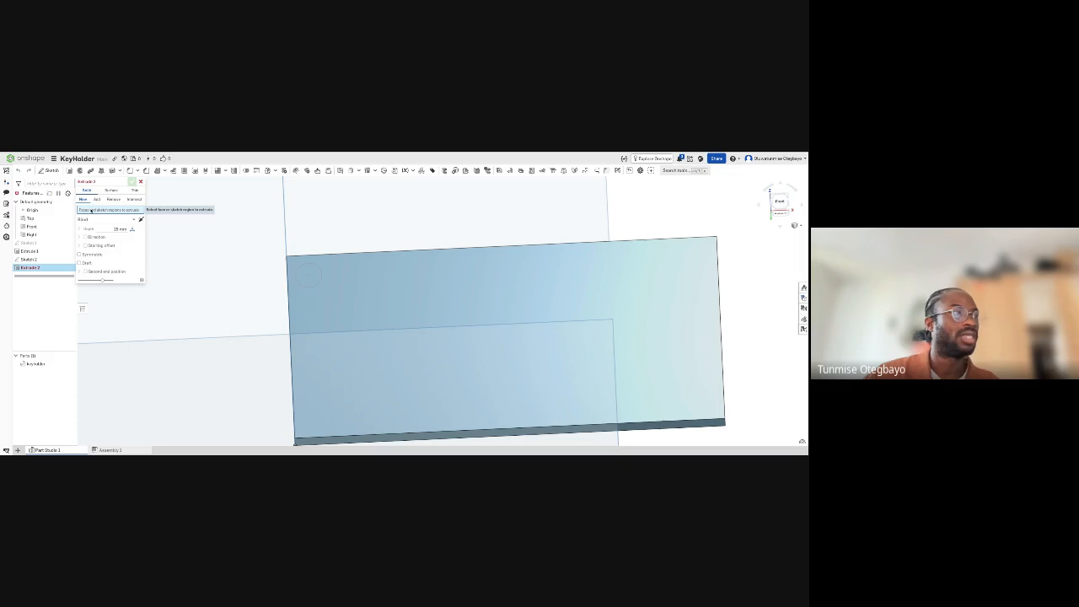
click(310, 274)
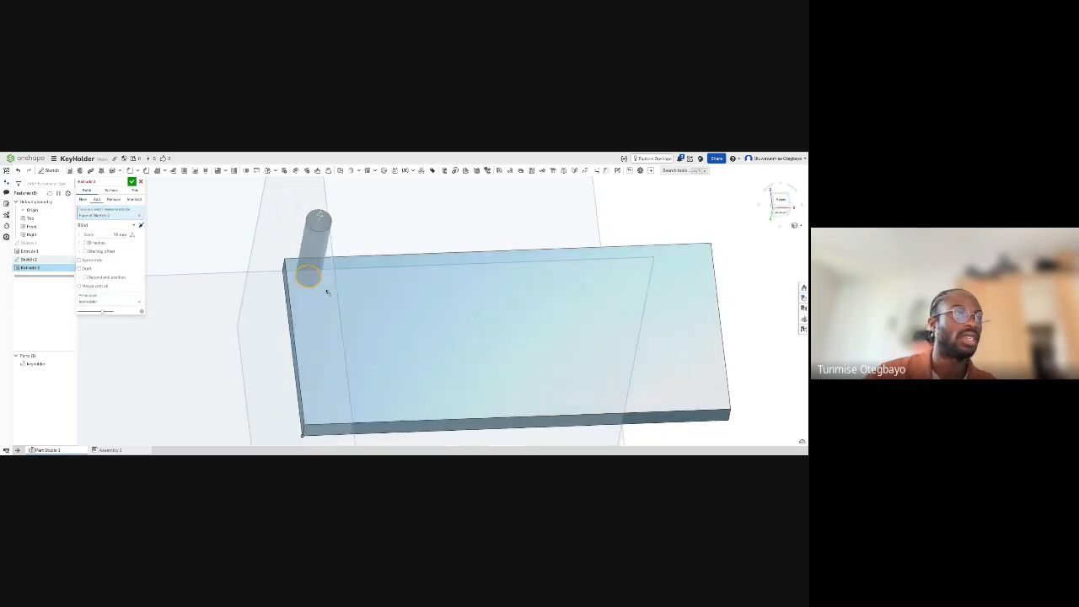
right_drag(311, 285, 326, 278)
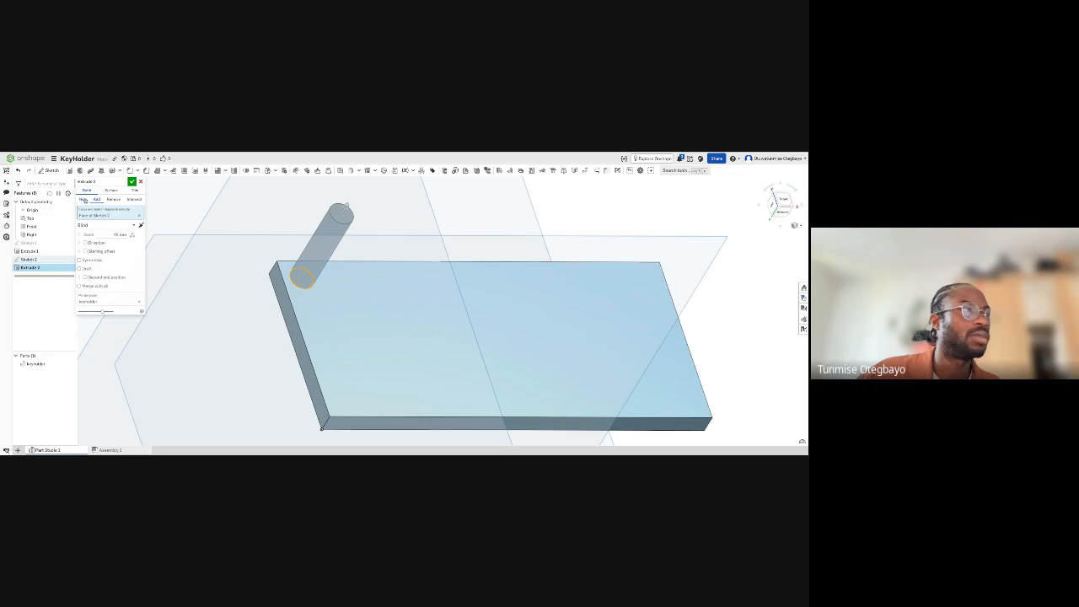
mouse_move(303, 298)
right_down()
mouse_move(315, 292)
mouse_move(304, 310)
right_up()
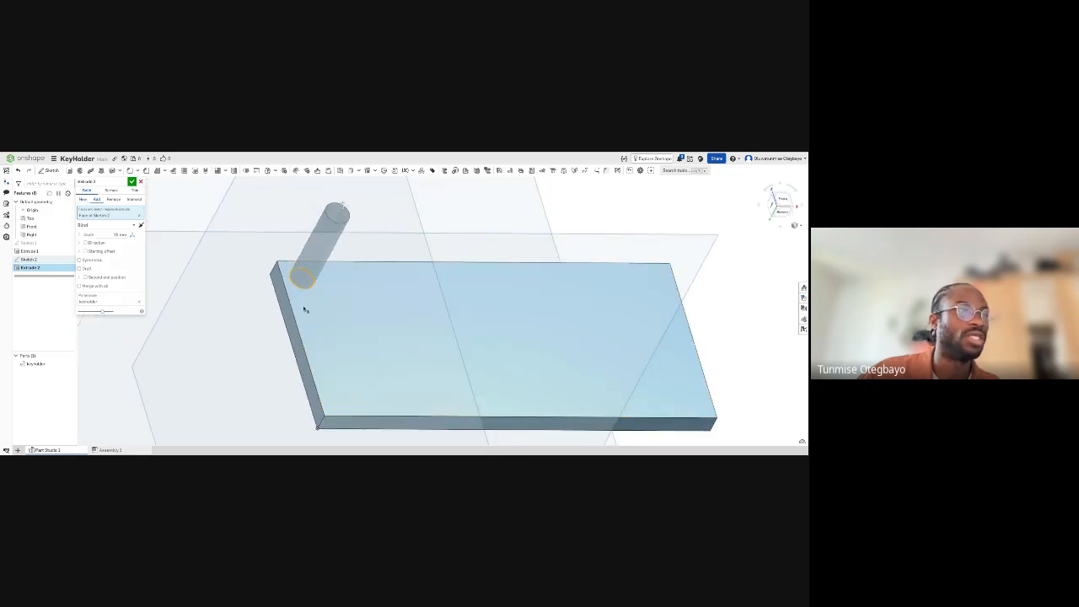
- Try the circle's extrusion as a new separate part, and return it to adding material to the plate
click(83, 199)
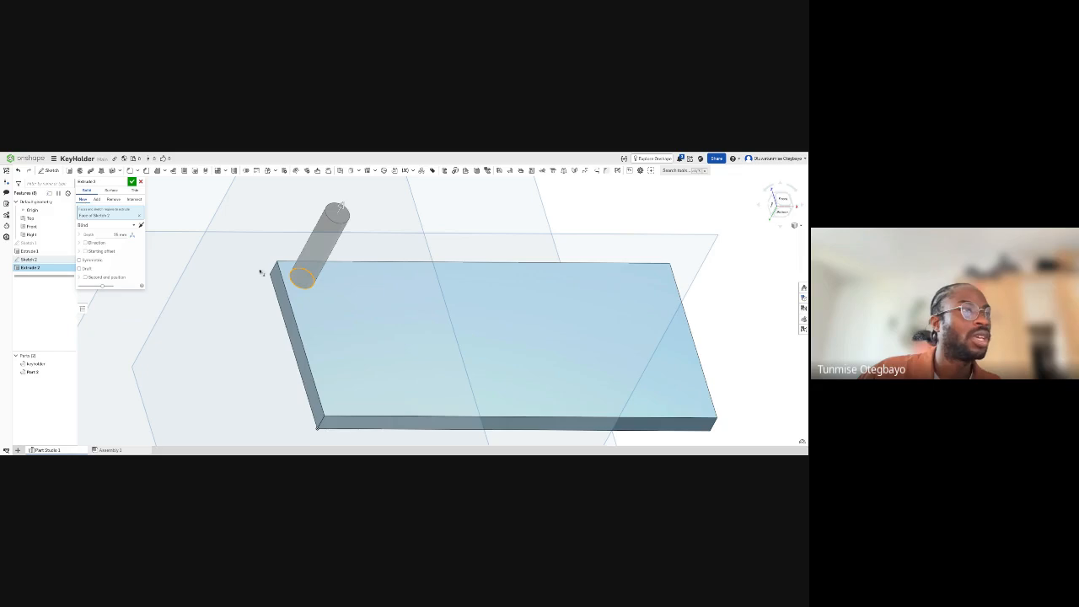
right_drag(309, 298, 307, 294)
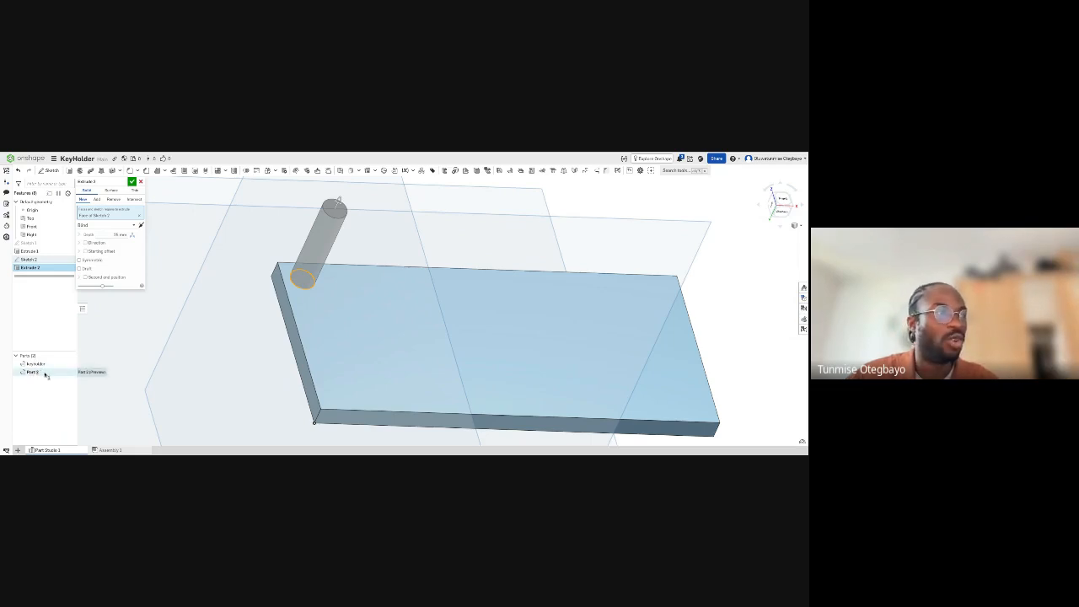
click(97, 199)
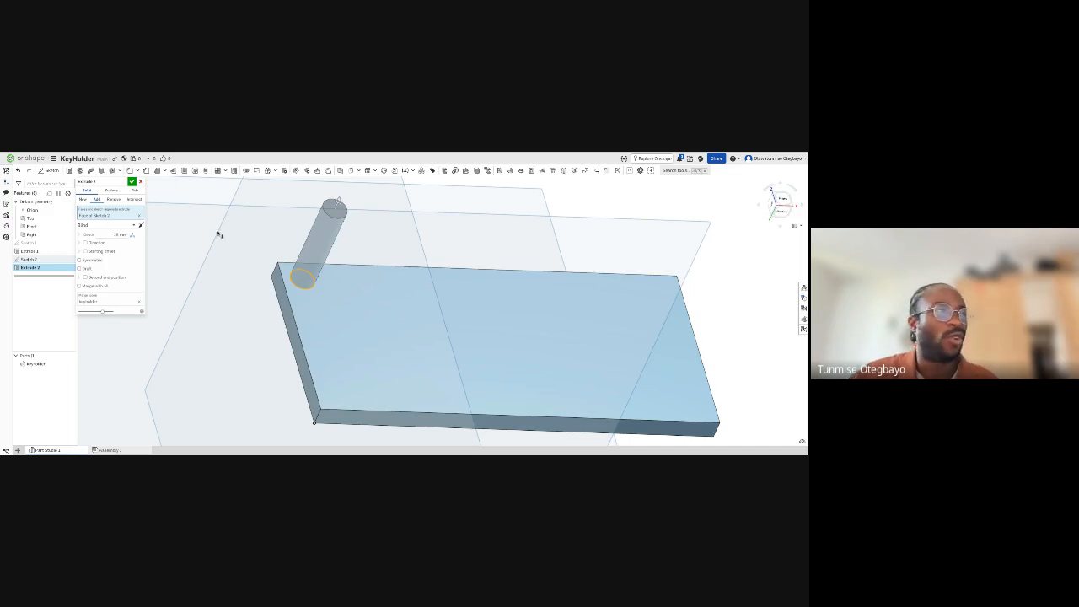
- Switch the circle's extrusion to remove material from the KeyHolder plate
drag(338, 200, 266, 354)
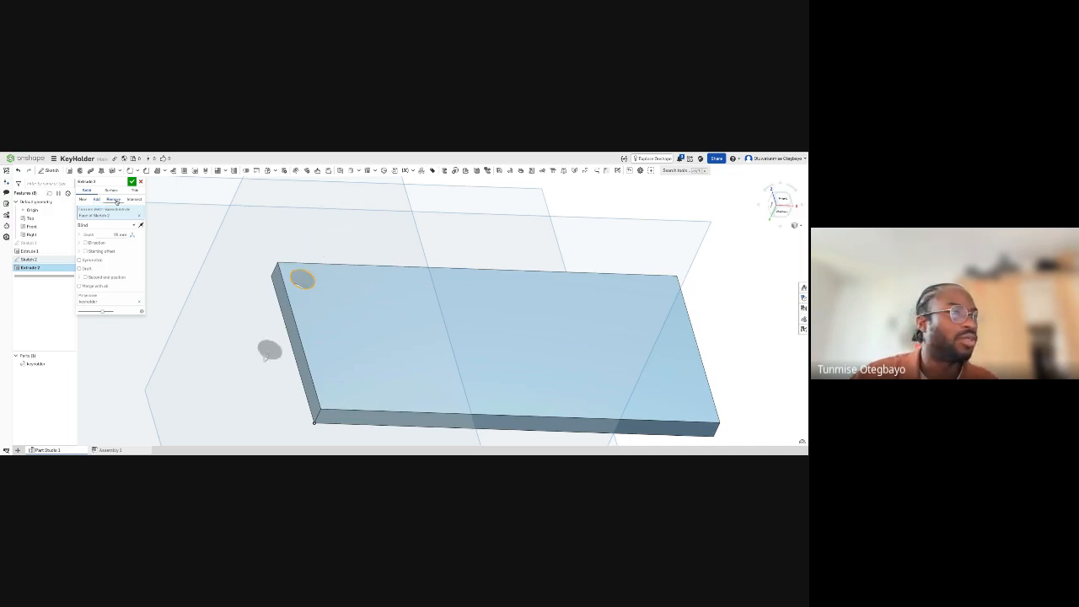
right_drag(211, 222, 218, 237)
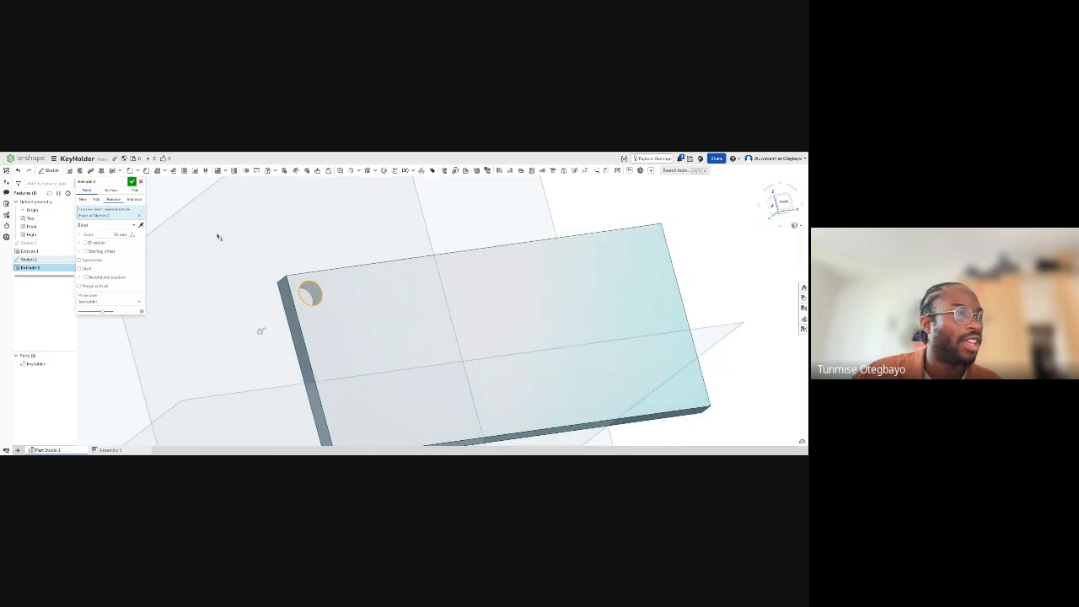
right_drag(321, 294, 320, 295)
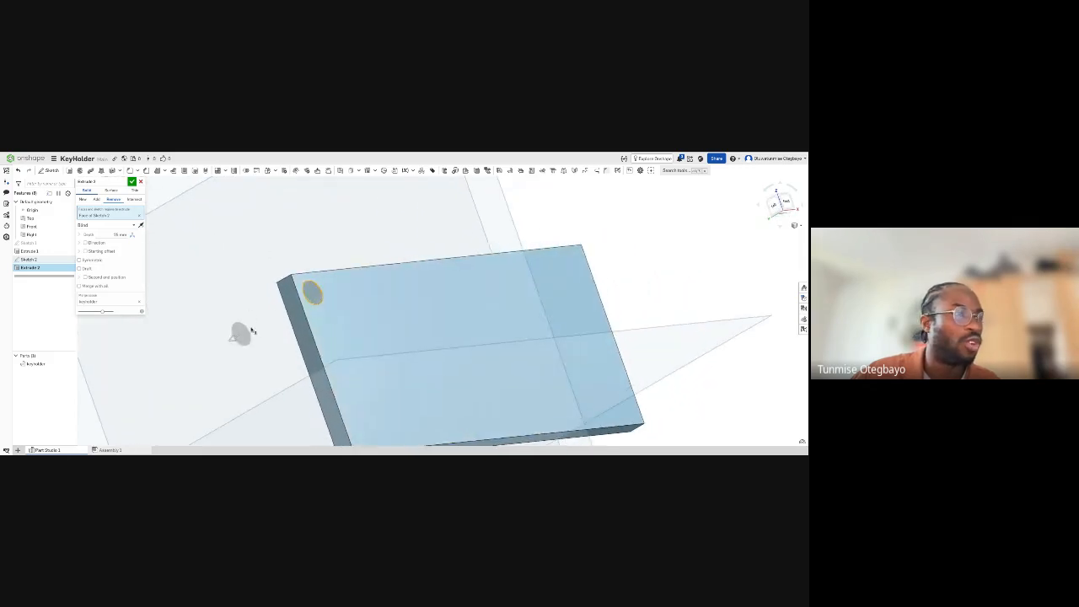
right_drag(252, 331, 260, 325)
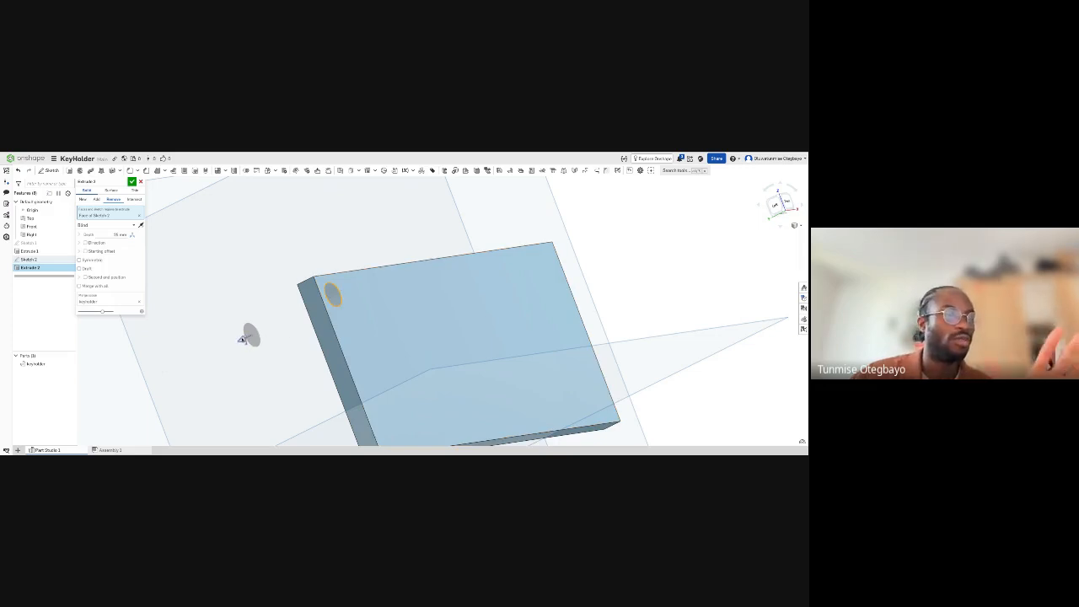
- Try pulling the cut's depth away from the plate, out past its front face
drag(242, 339, 277, 323)
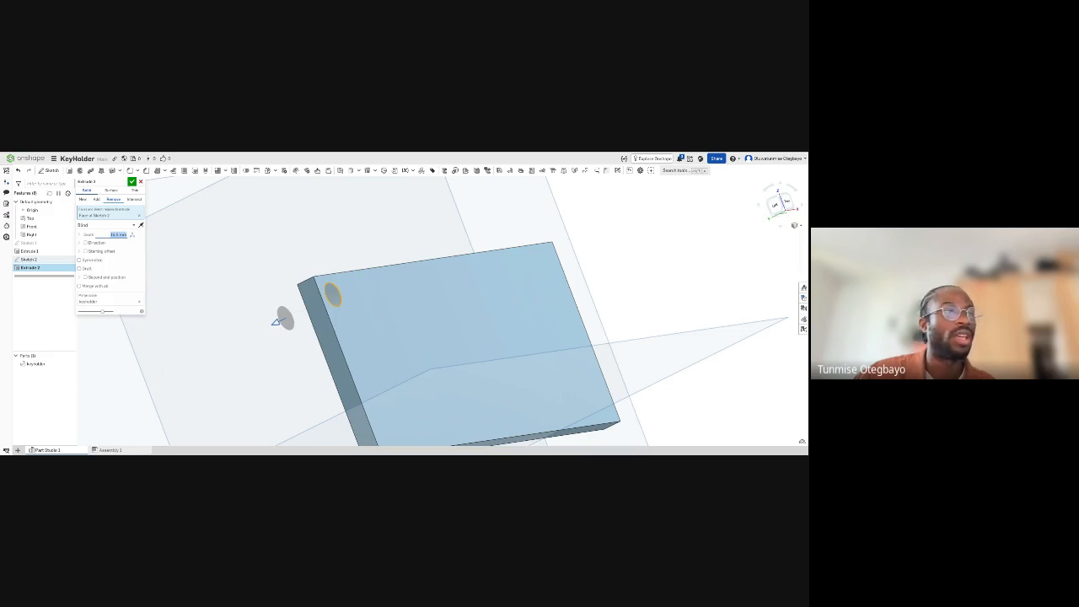
drag(277, 322, 371, 275)
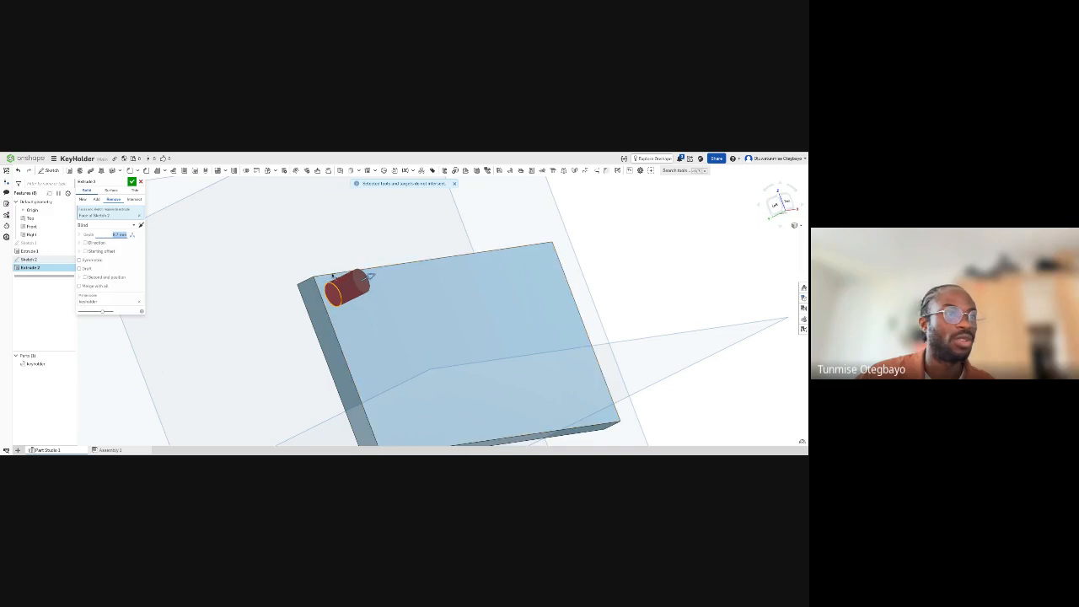
right_drag(366, 296, 365, 311)
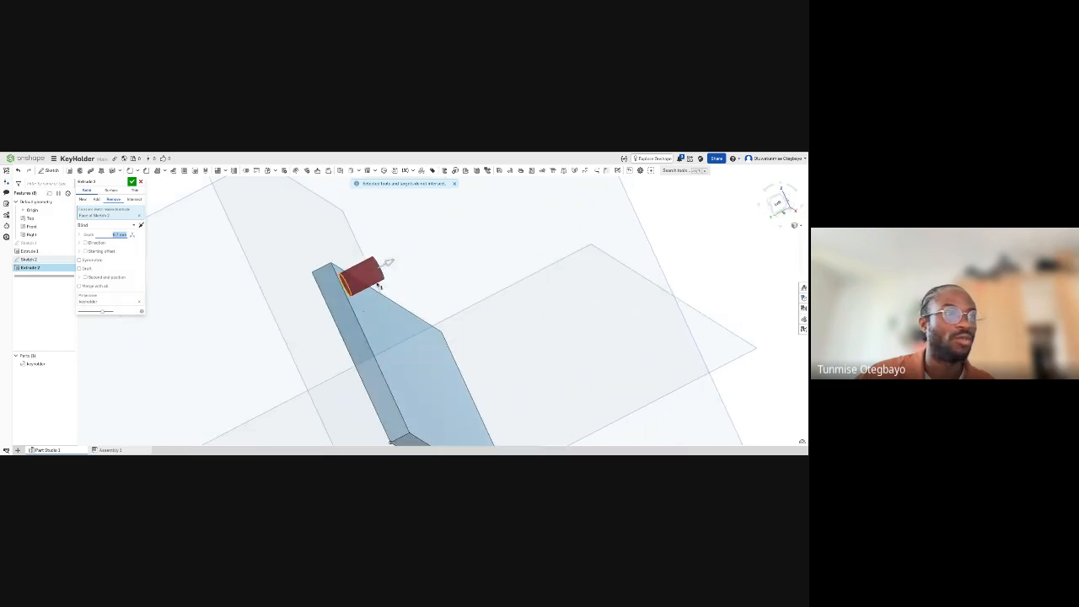
- Pull the cut's depth back through the plate's full thickness and accept the corner hole
drag(390, 265, 281, 316)
right_drag(342, 311, 366, 287)
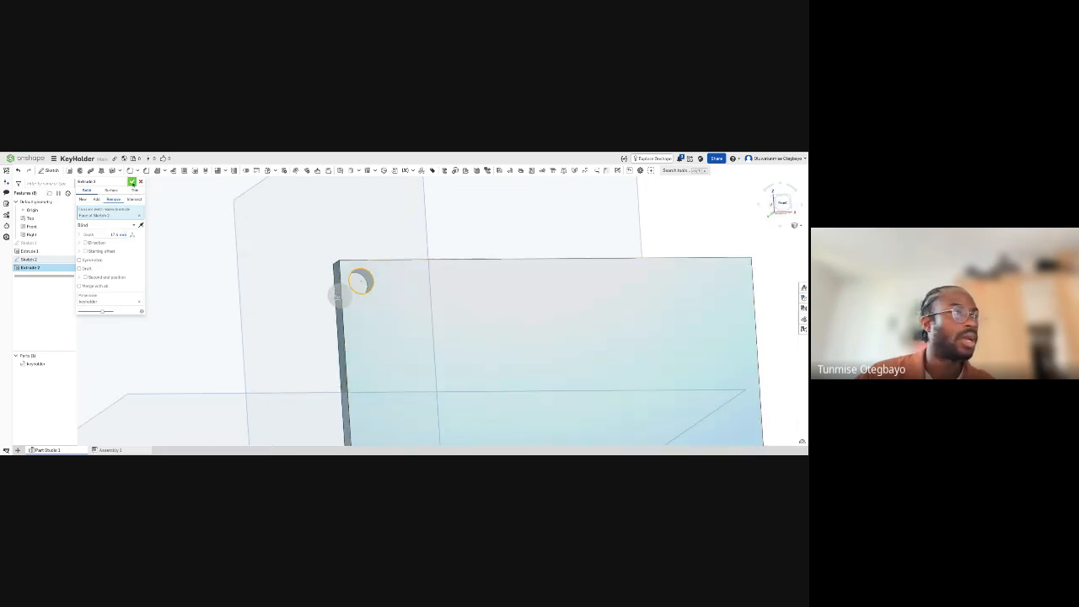
click(132, 181)
- Examine the plate and its corner hole from several angles and review the hole's sketch without editing it
scroll(403, 312, down, 5)
scroll(405, 315, up, 3)
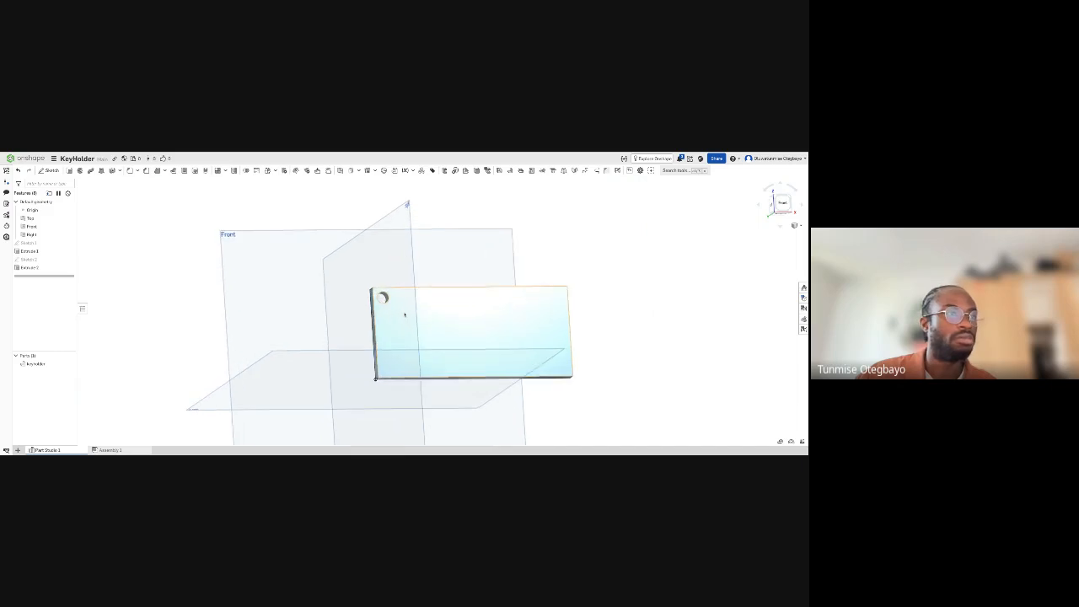
scroll(423, 309, up, 3)
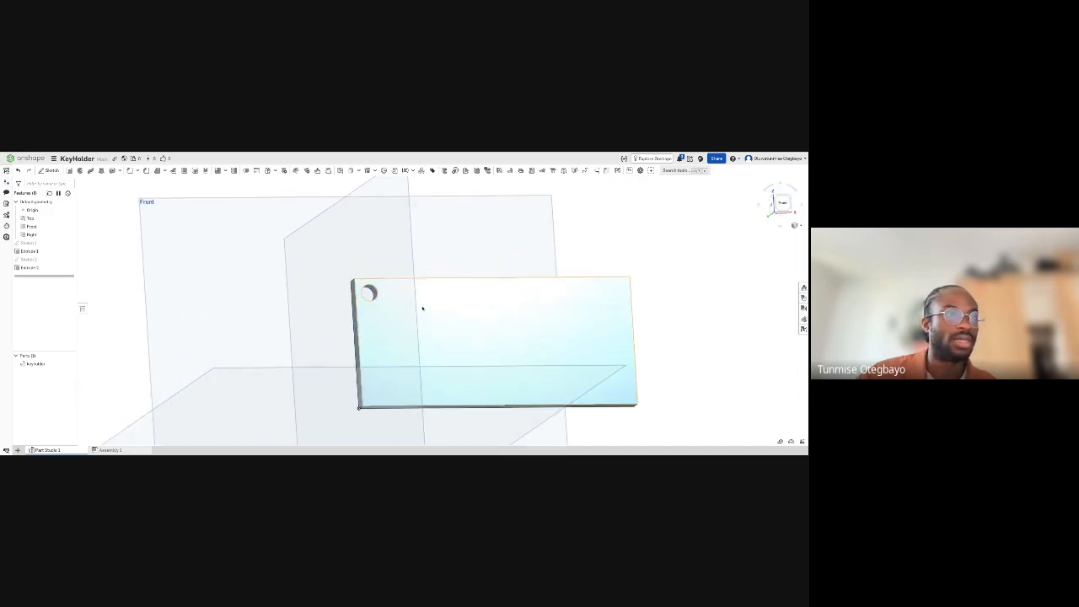
middle_drag(425, 308, 355, 291)
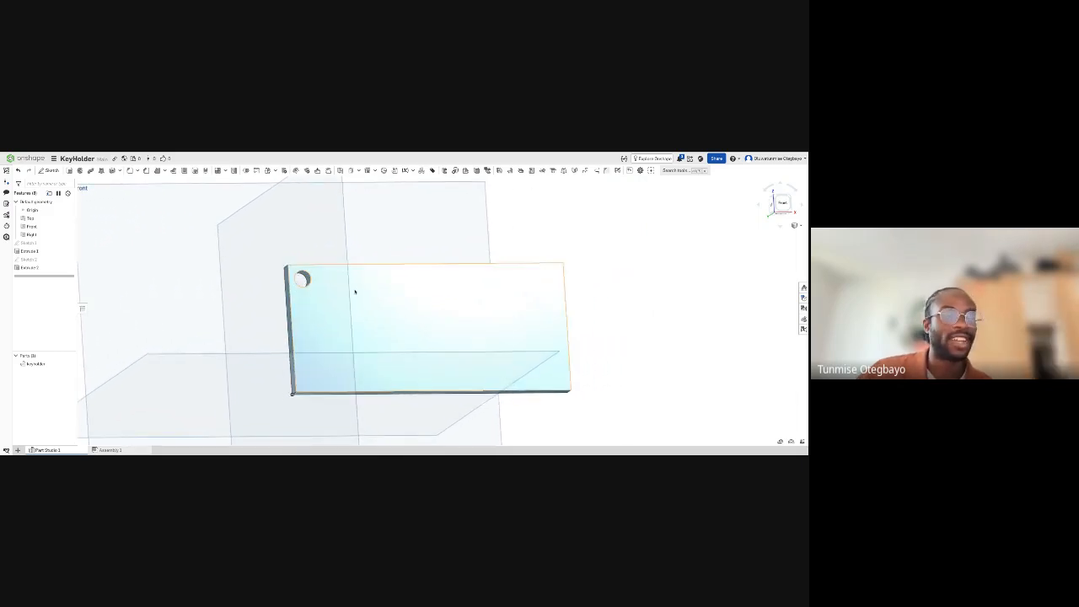
right_drag(351, 291, 350, 291)
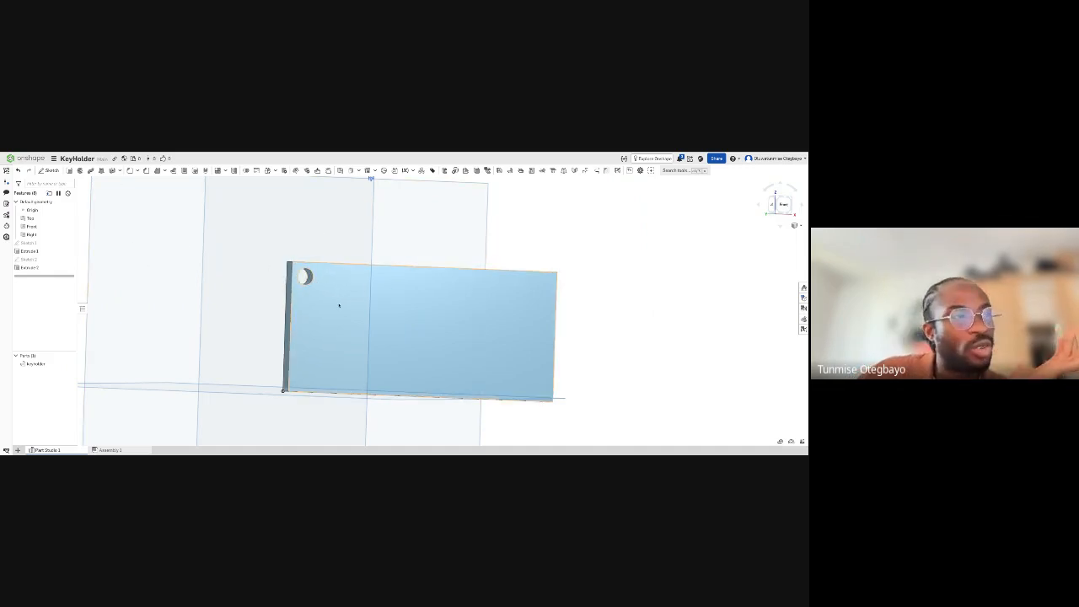
scroll(320, 336, up, 2)
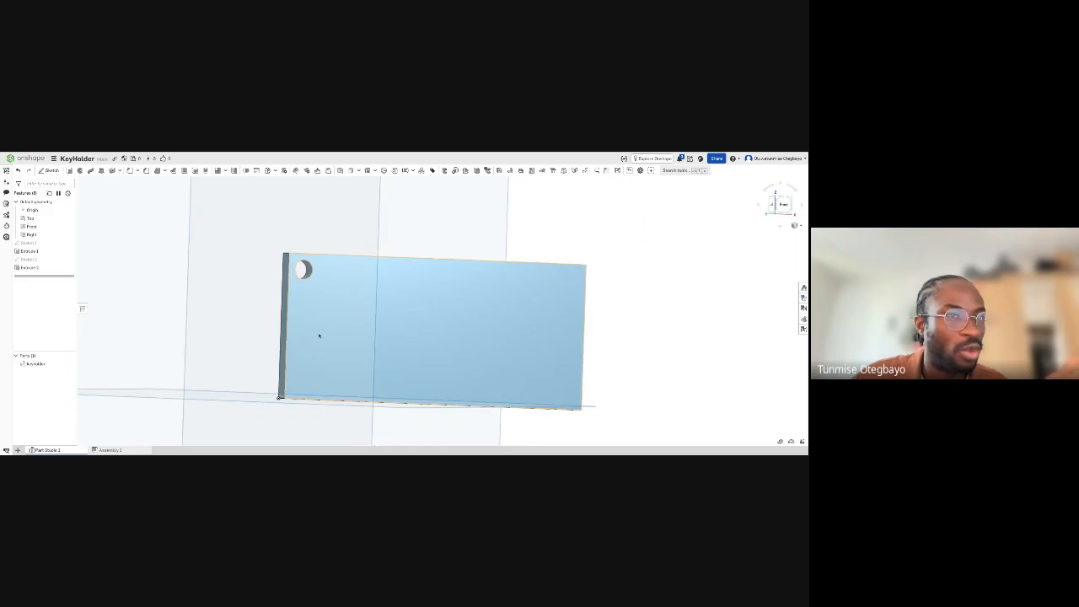
right_drag(319, 335, 319, 339)
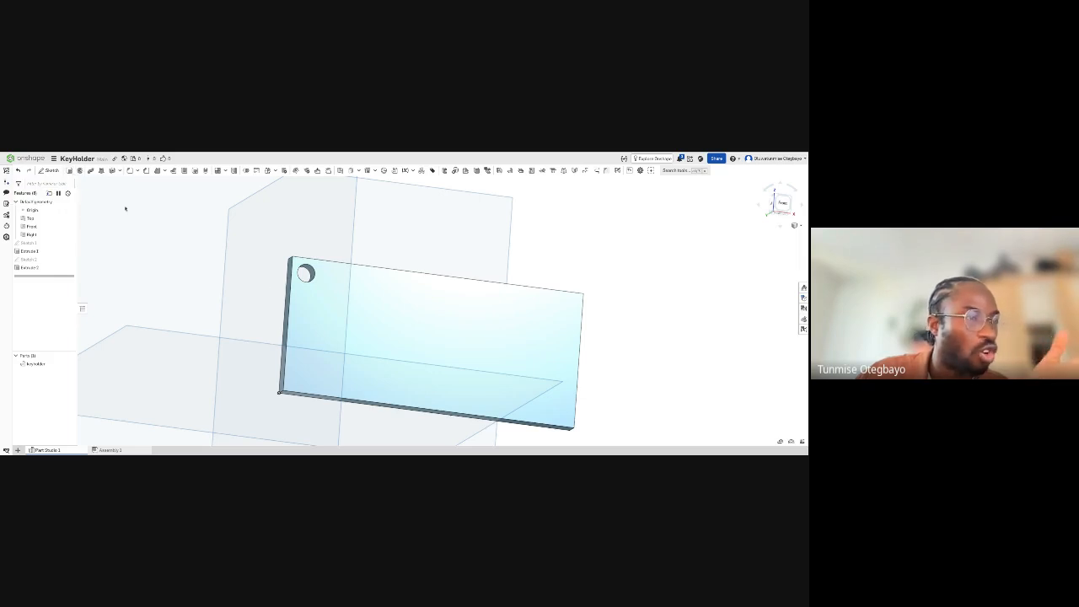
double_click(29, 259)
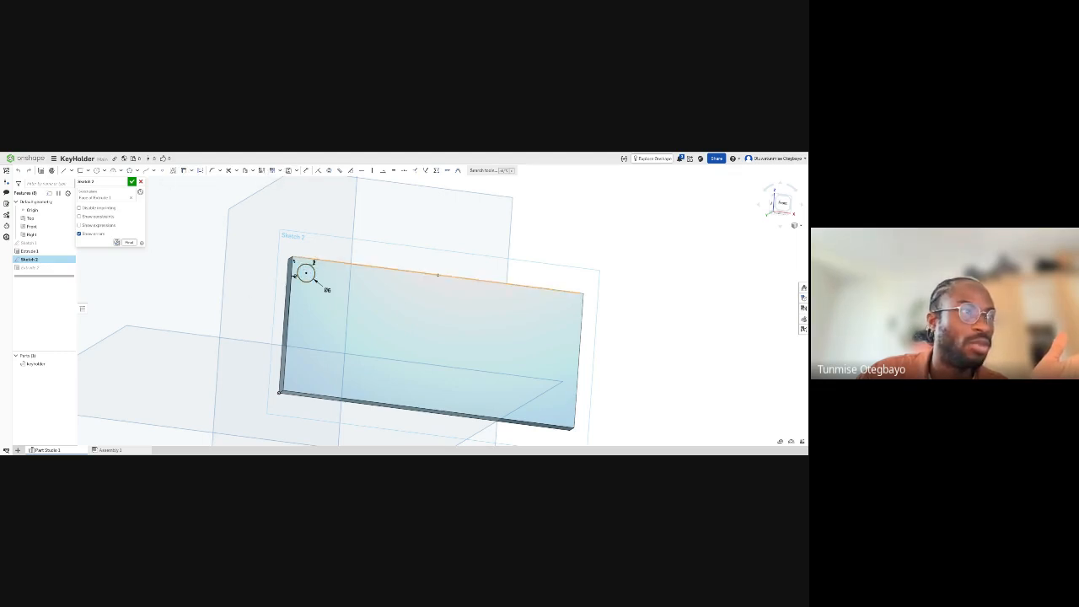
click(140, 182)
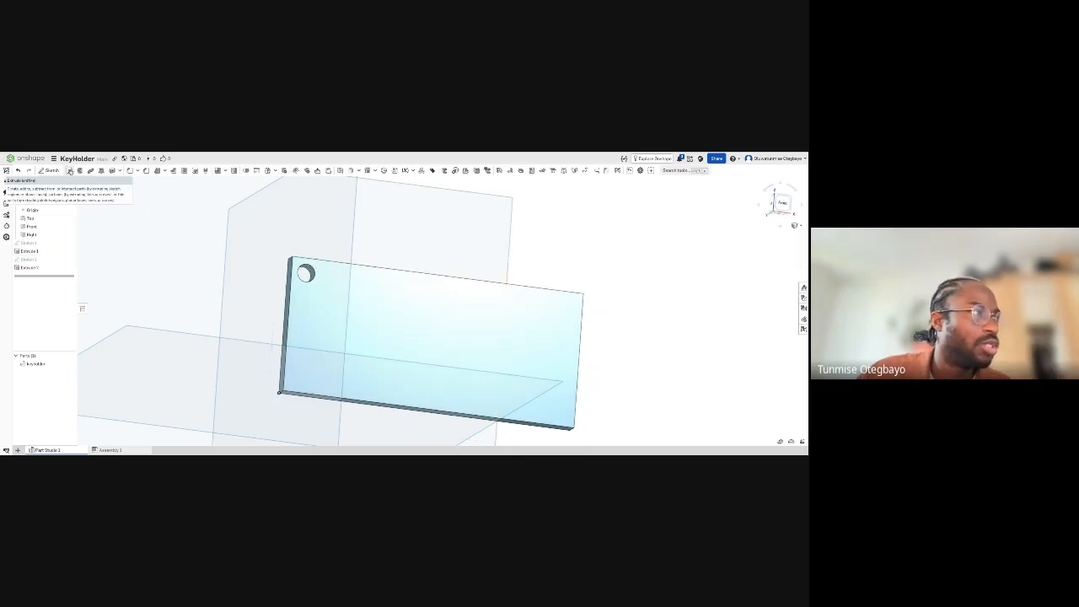
click(69, 171)
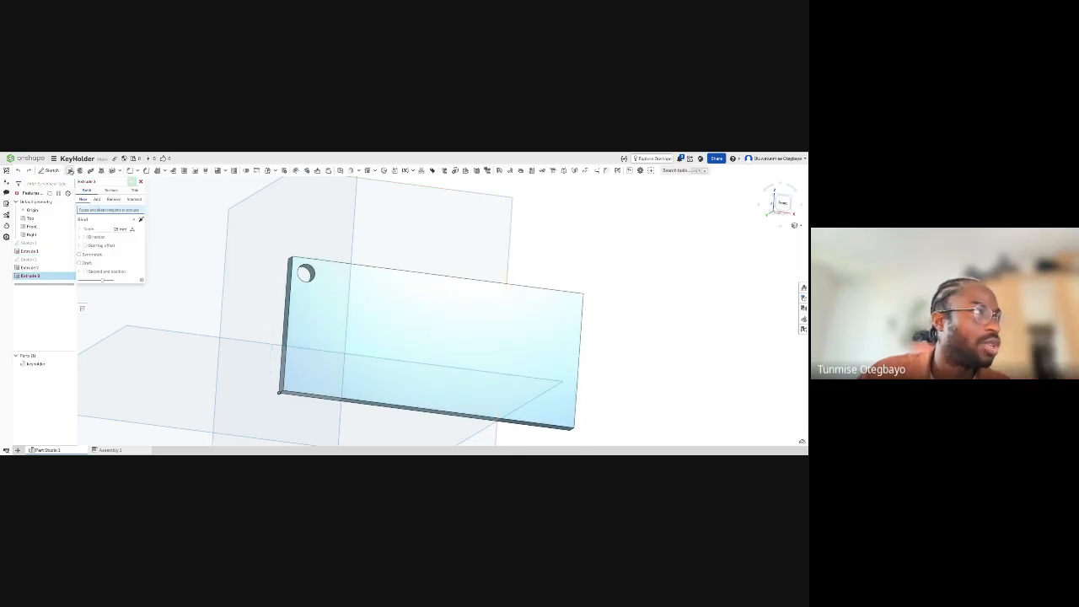
click(373, 316)
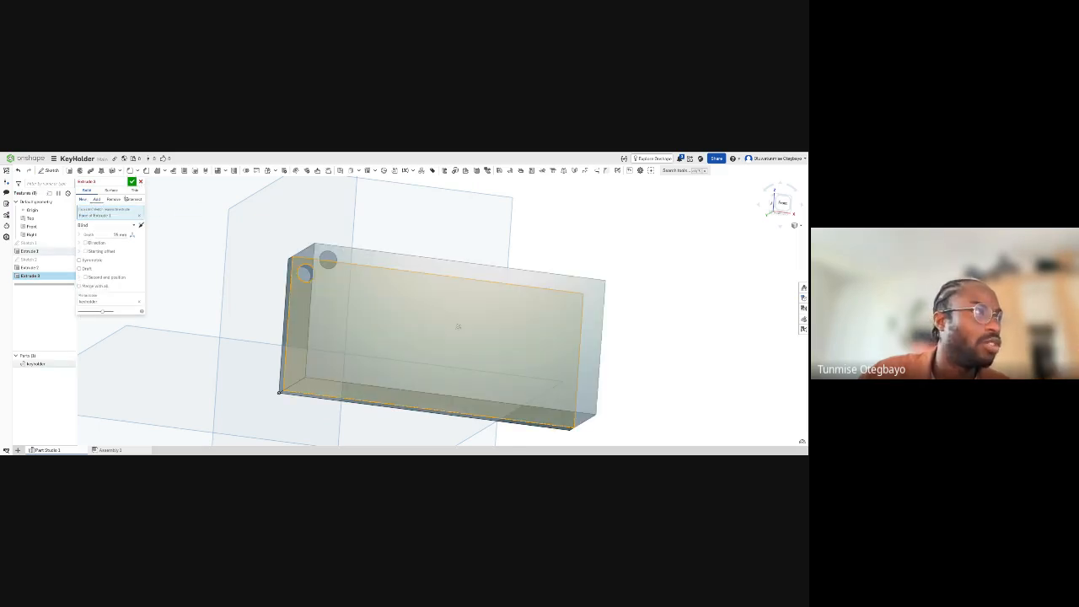
click(110, 200)
click(83, 200)
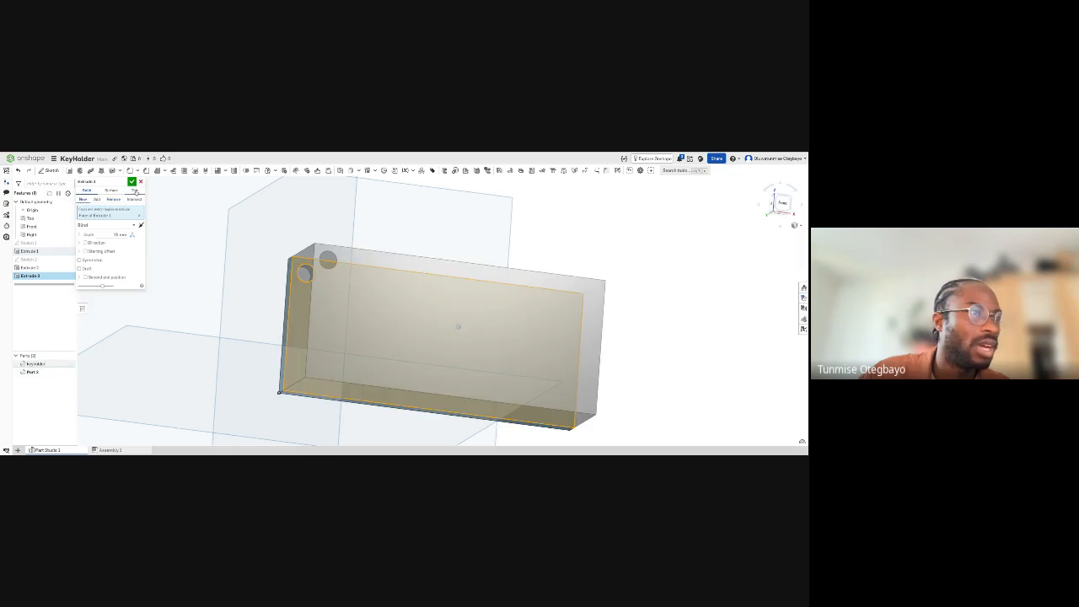
right_drag(270, 245, 271, 243)
click(142, 182)
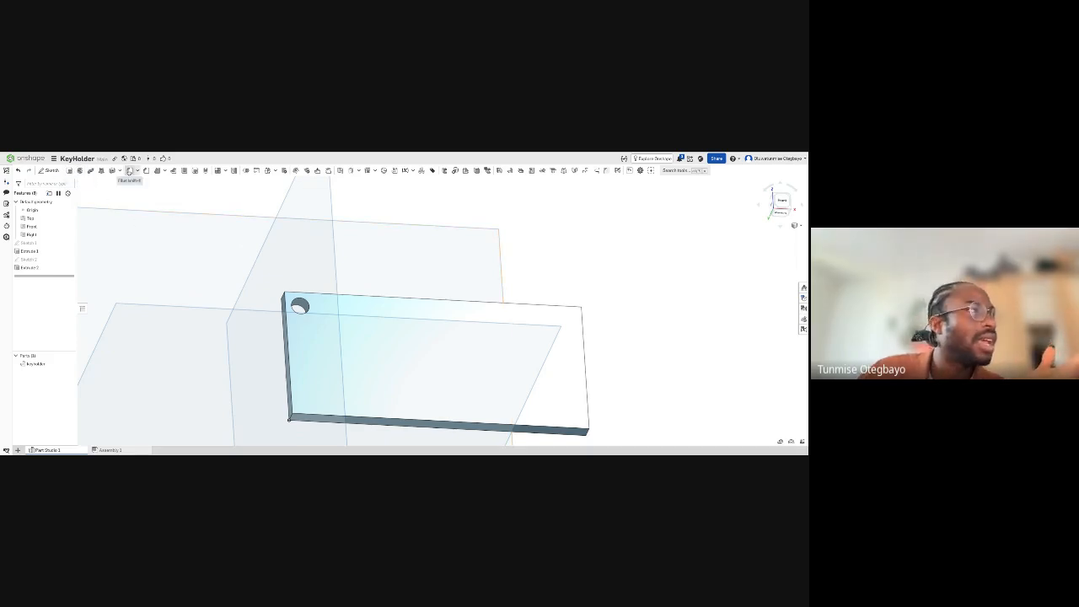
- Start a fillet on the plate's short corner edge beside the hole and pull its radius out to visibly round the corner
click(129, 170)
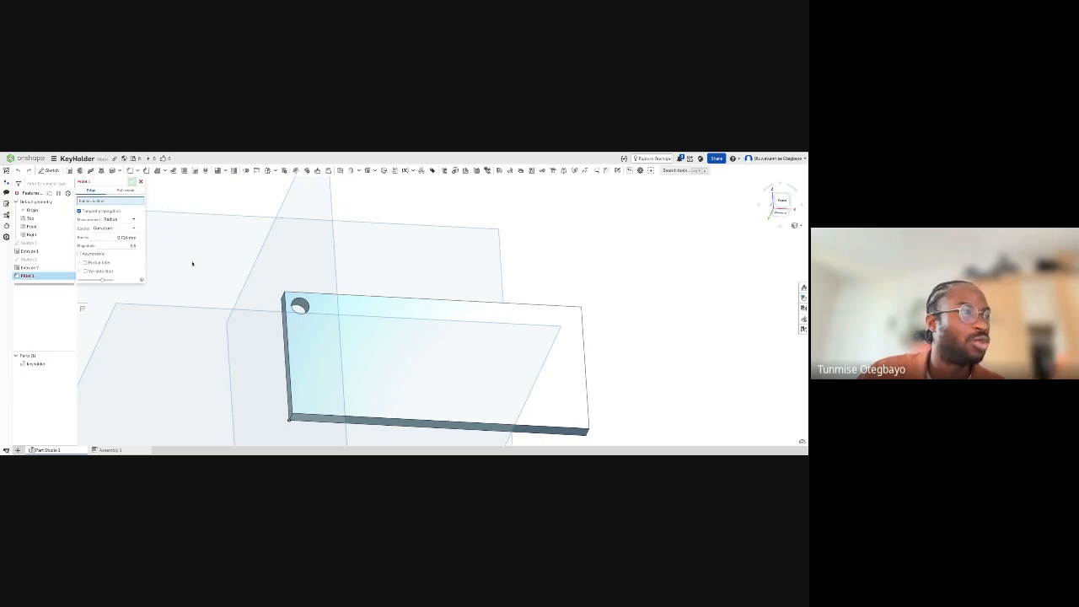
scroll(277, 292, up, 5)
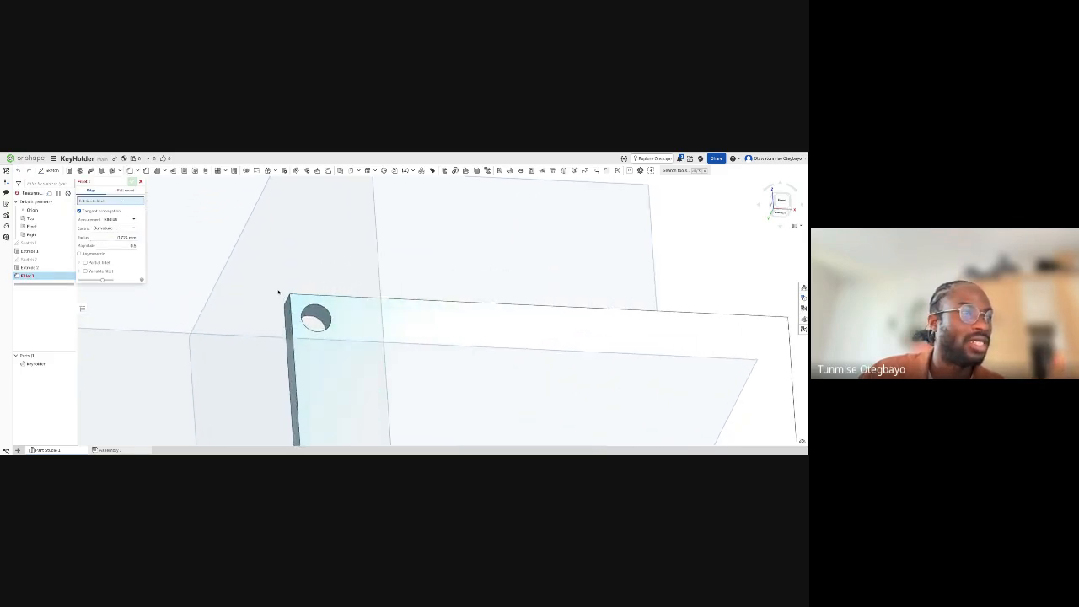
right_drag(278, 292, 278, 292)
key(Right)
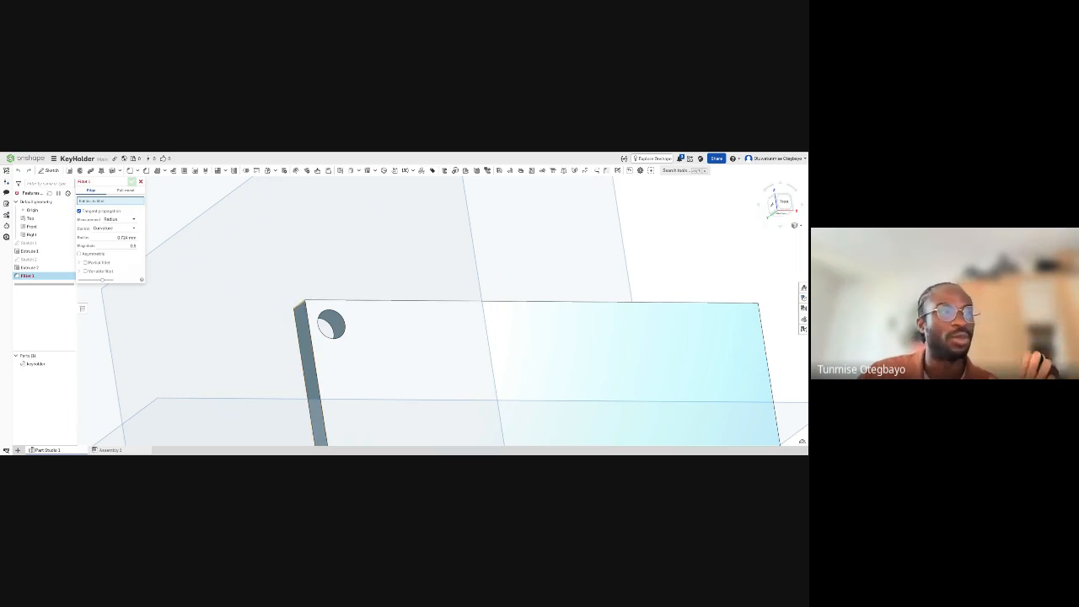
right_drag(296, 288, 278, 288)
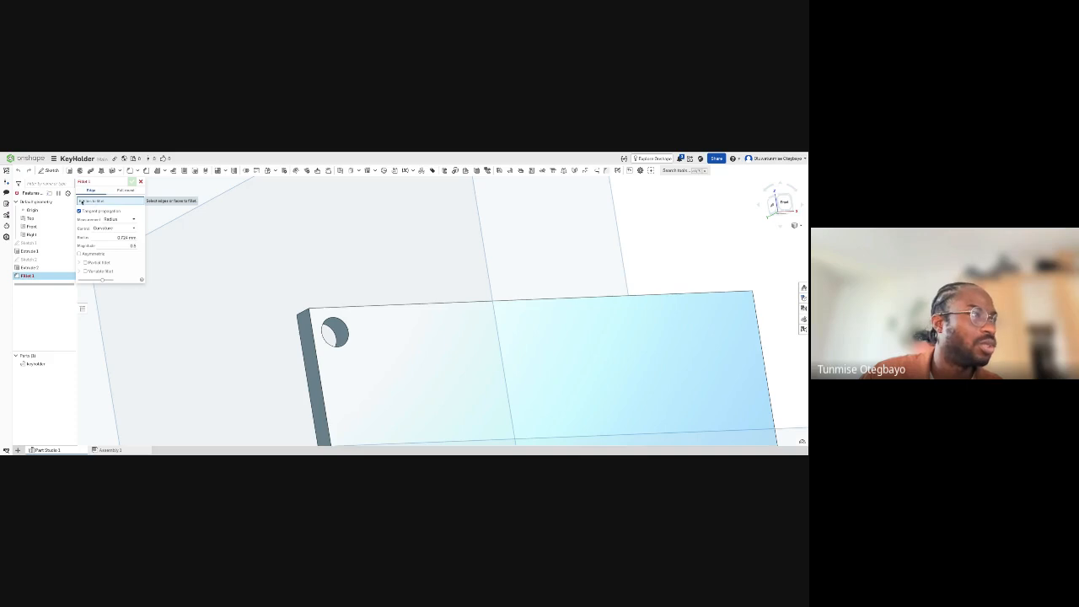
right_drag(296, 313, 366, 303)
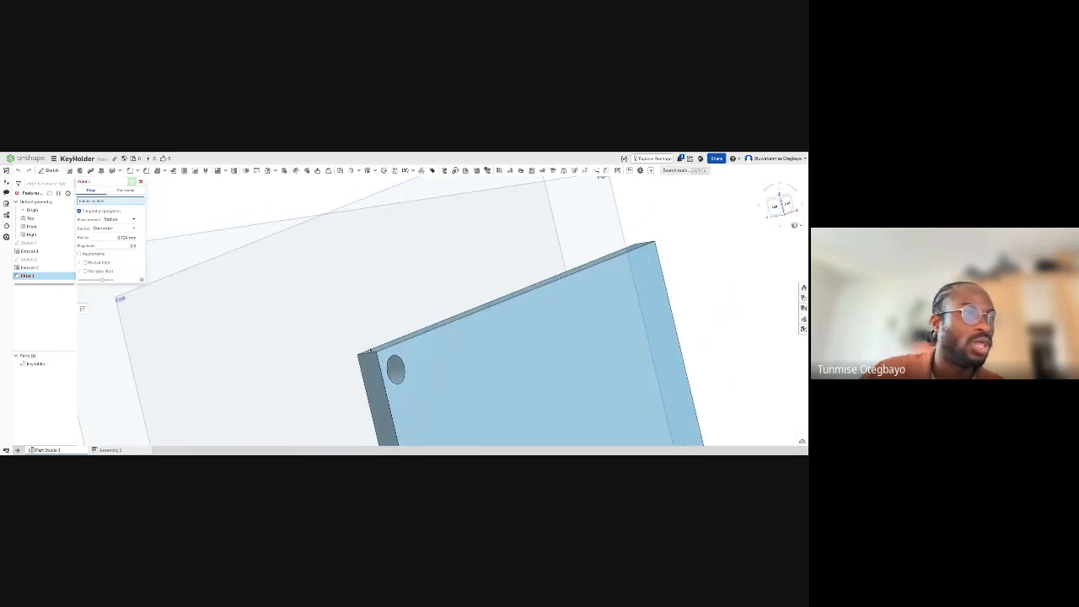
click(371, 355)
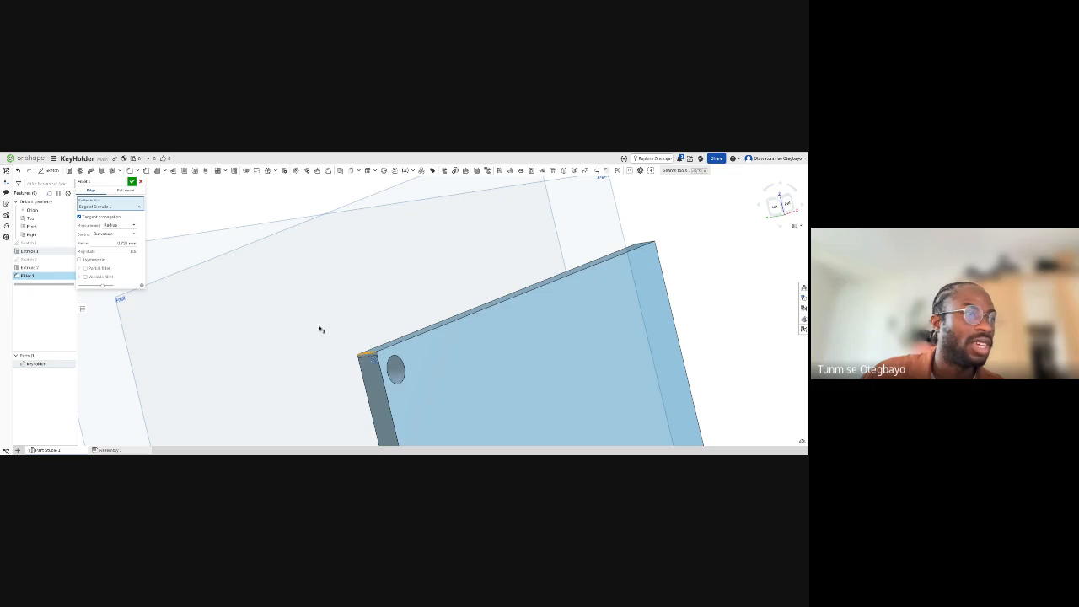
right_drag(448, 397, 374, 361)
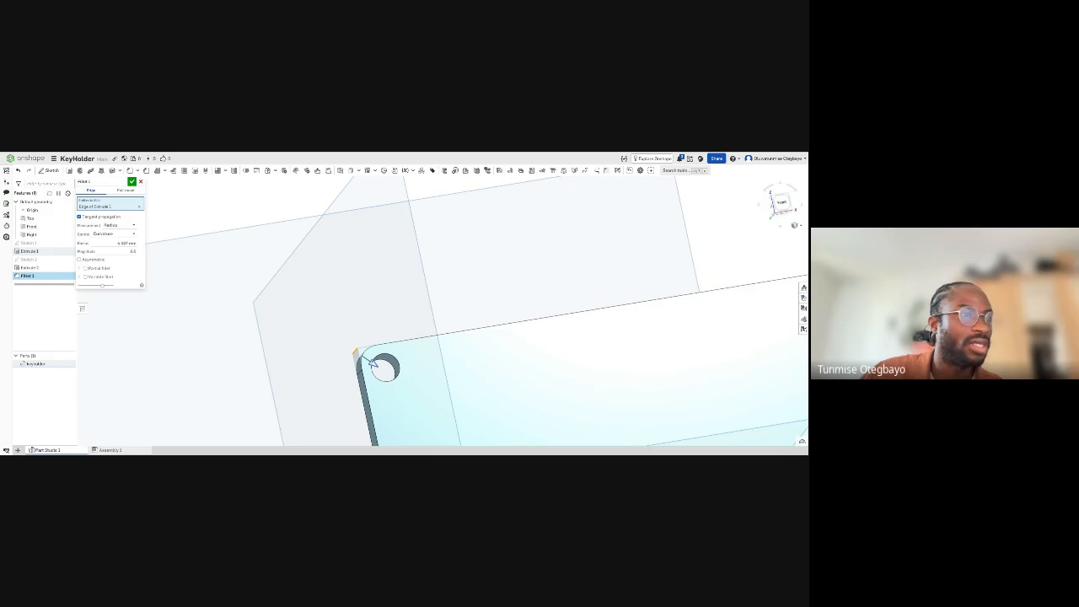
right_drag(444, 373, 404, 264)
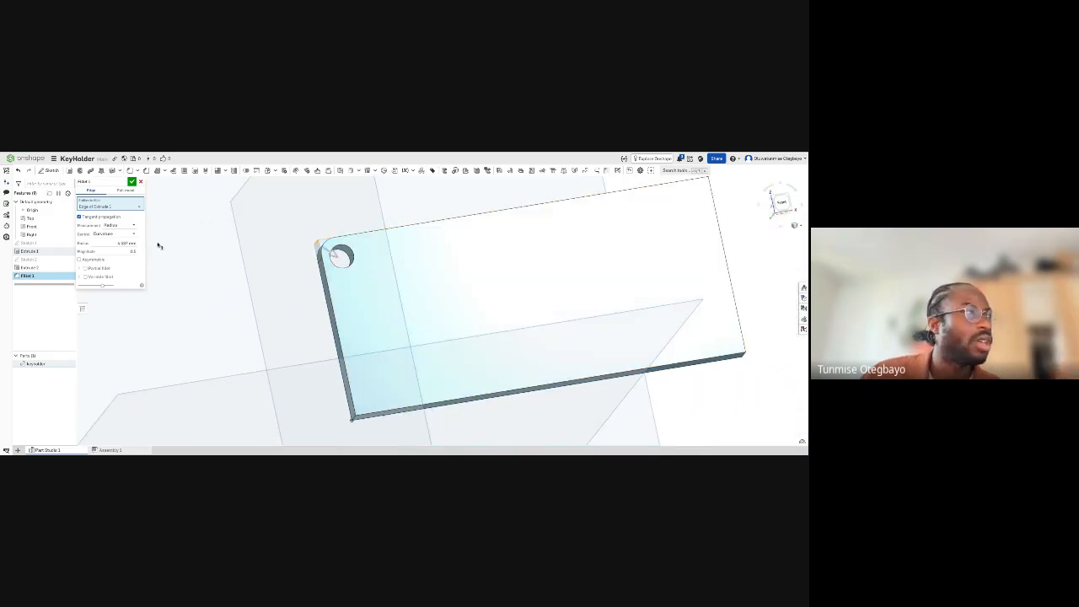
right_drag(427, 399, 436, 405)
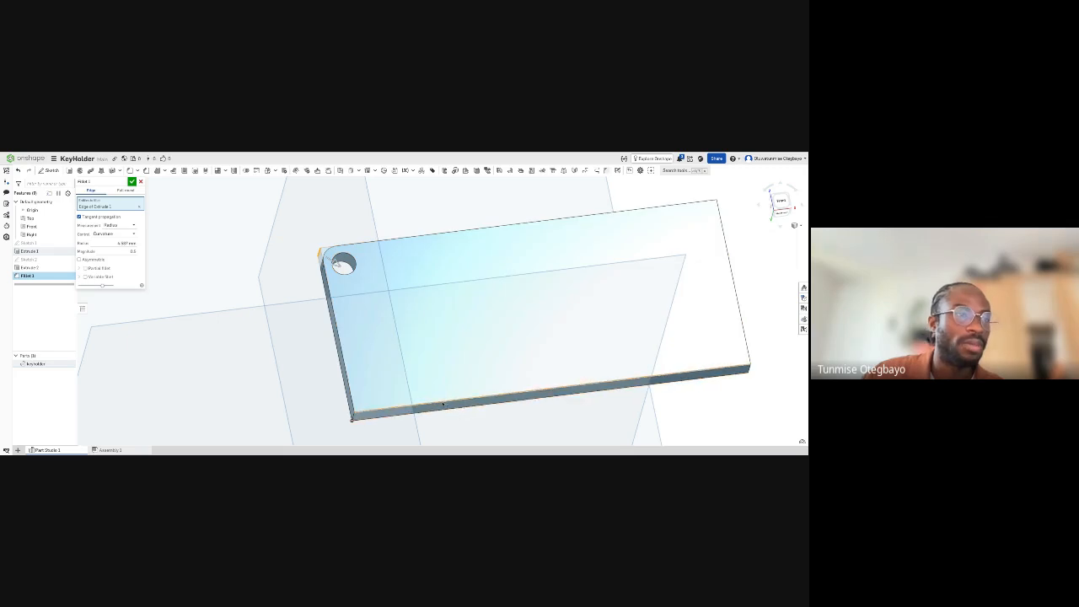
click(441, 405)
right_drag(444, 405, 444, 404)
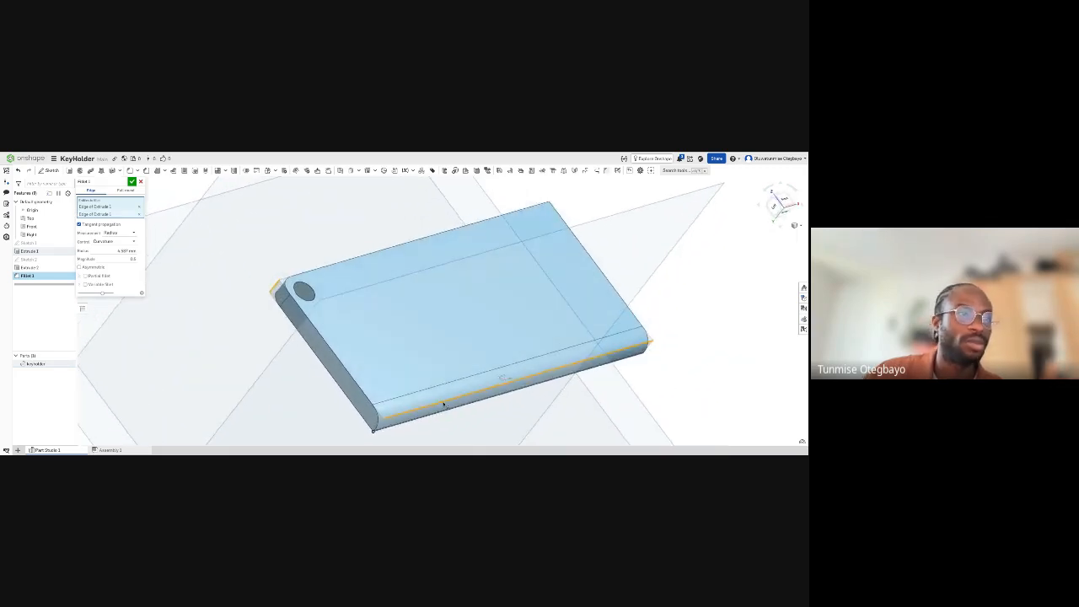
click(139, 213)
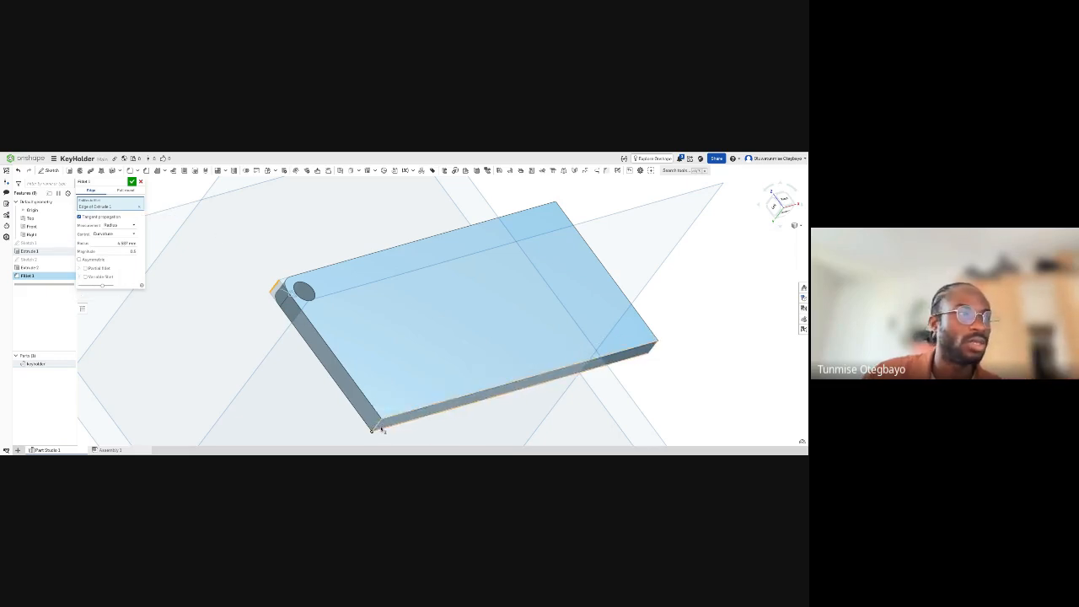
- Set the corner fillet's radius to 4 mm
middle_drag(397, 378, 369, 369)
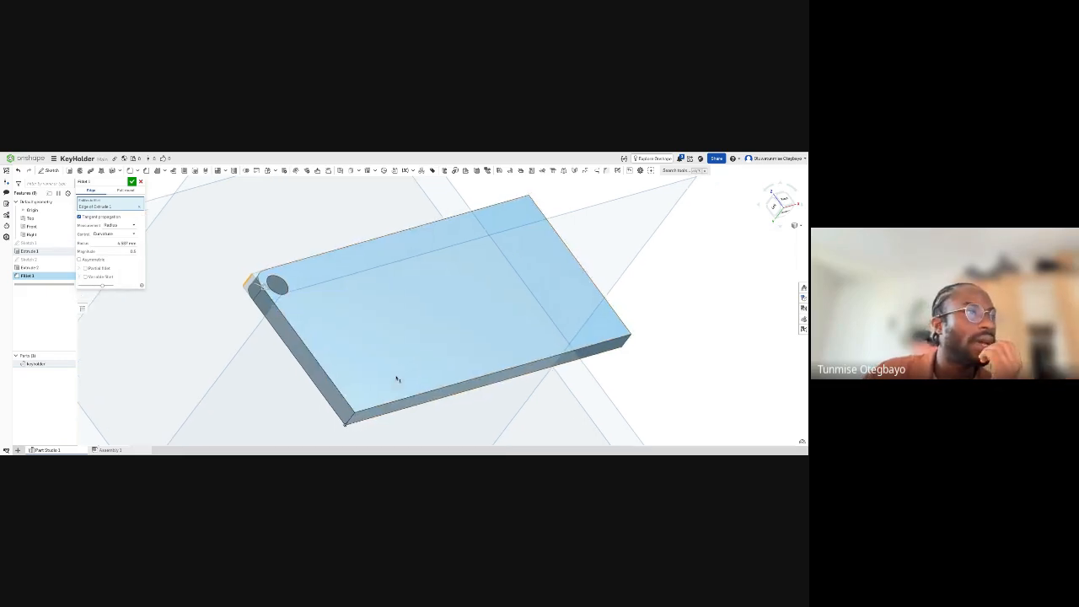
click(125, 242)
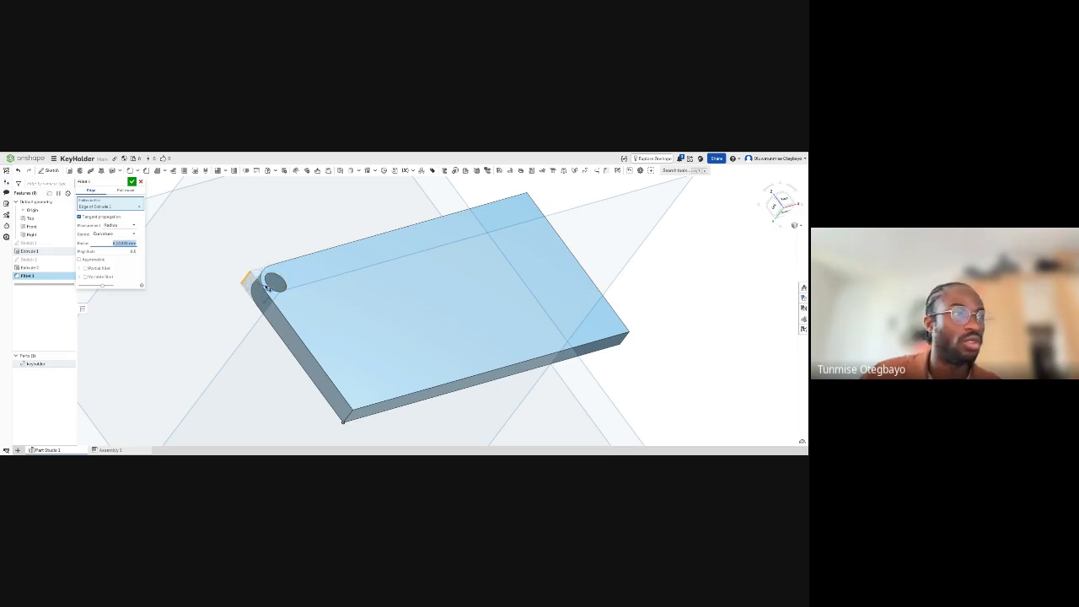
drag(269, 289, 267, 287)
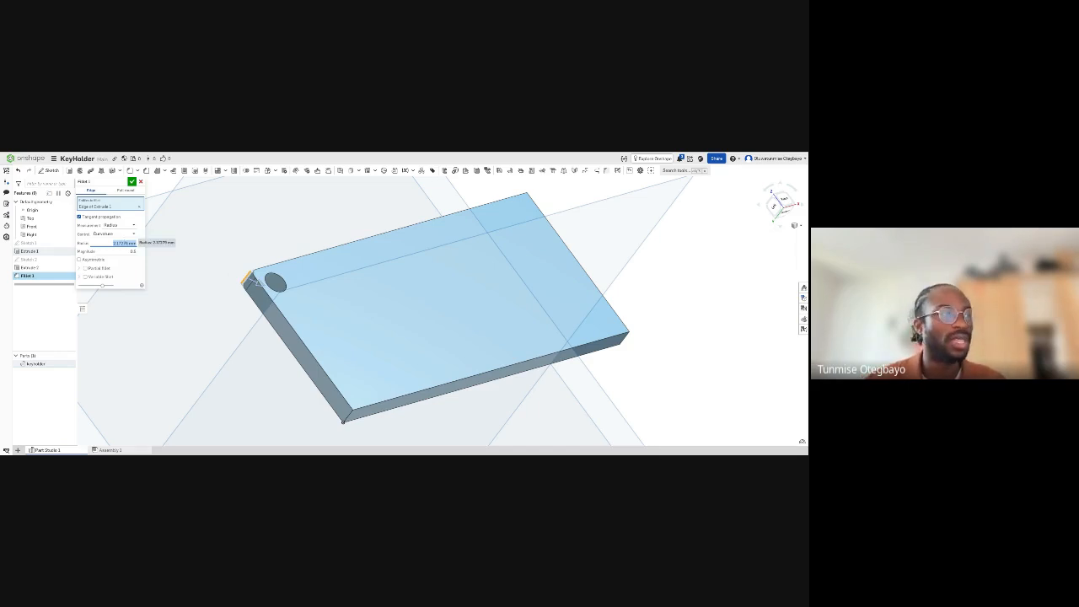
text(4)
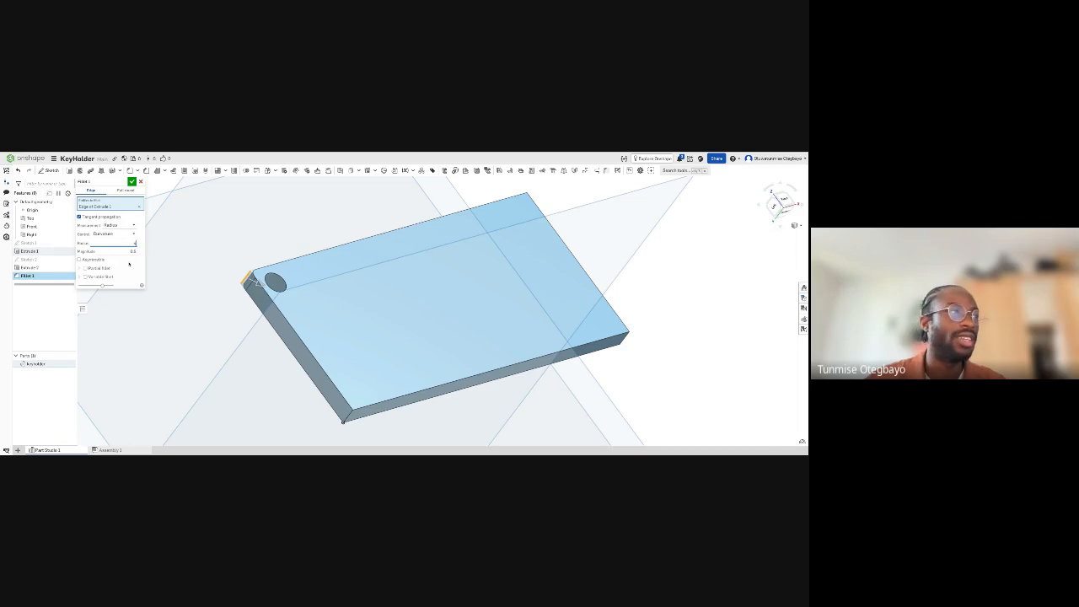
key(Return)
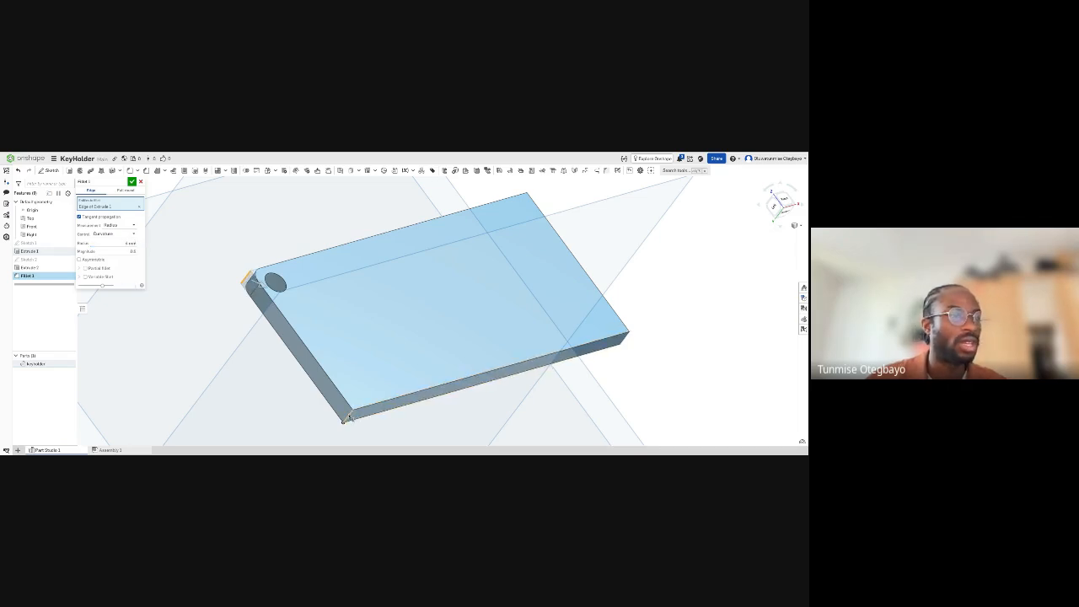
- Add the plate's three other short corner edges to the fillet and accept it
click(348, 418)
right_drag(582, 388, 610, 358)
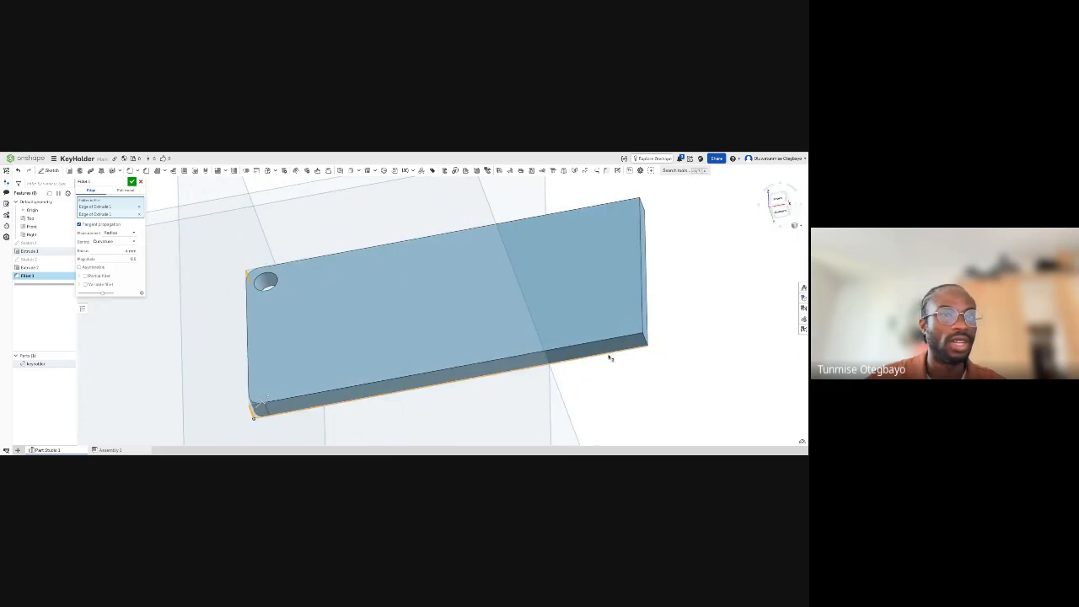
click(648, 342)
right_drag(696, 306, 656, 286)
click(636, 271)
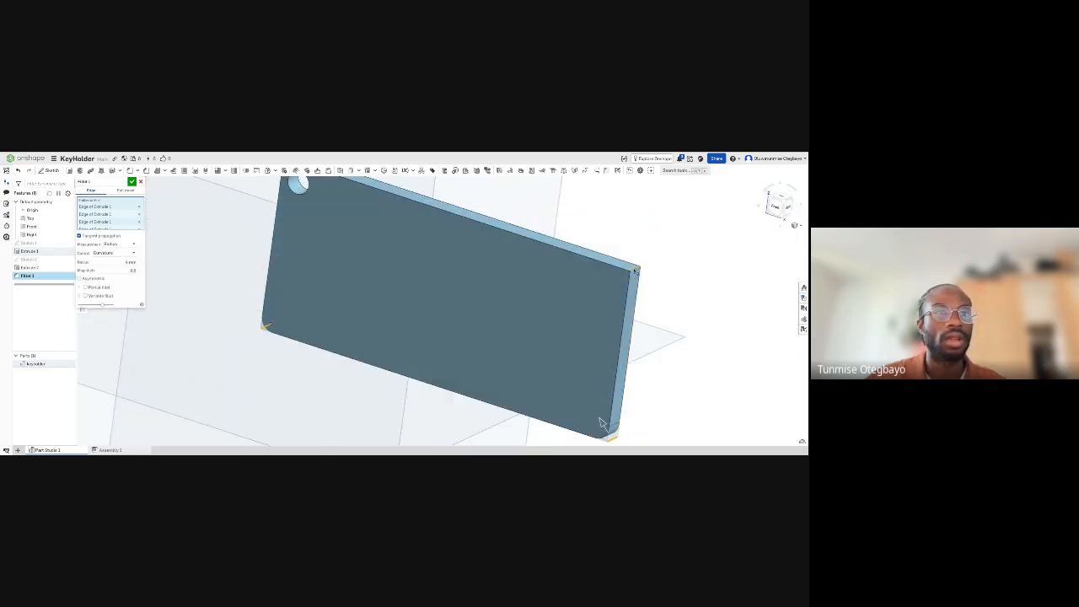
scroll(505, 368, down, 5)
right_drag(505, 368, 521, 348)
scroll(521, 346, up, 3)
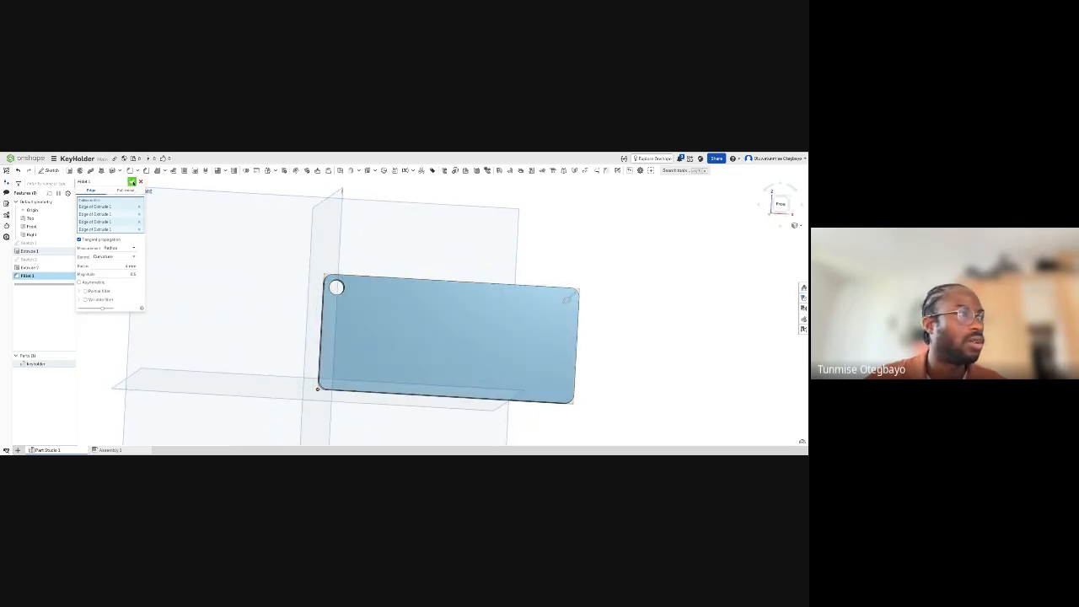
click(132, 182)
- Examine the rounded plate around the hole and review the fillet's settings and the hole's sketch without editing them
mouse_move(366, 301)
right_down()
mouse_move(351, 289)
mouse_move(371, 304)
mouse_move(394, 286)
mouse_move(396, 307)
mouse_move(400, 268)
right_up()
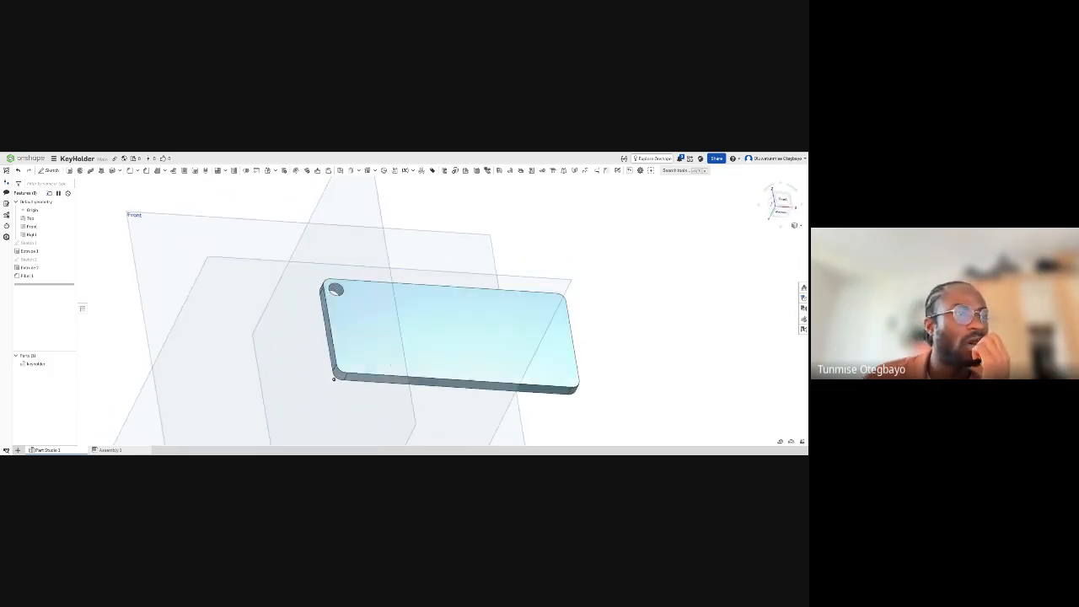
right_drag(390, 365, 424, 339)
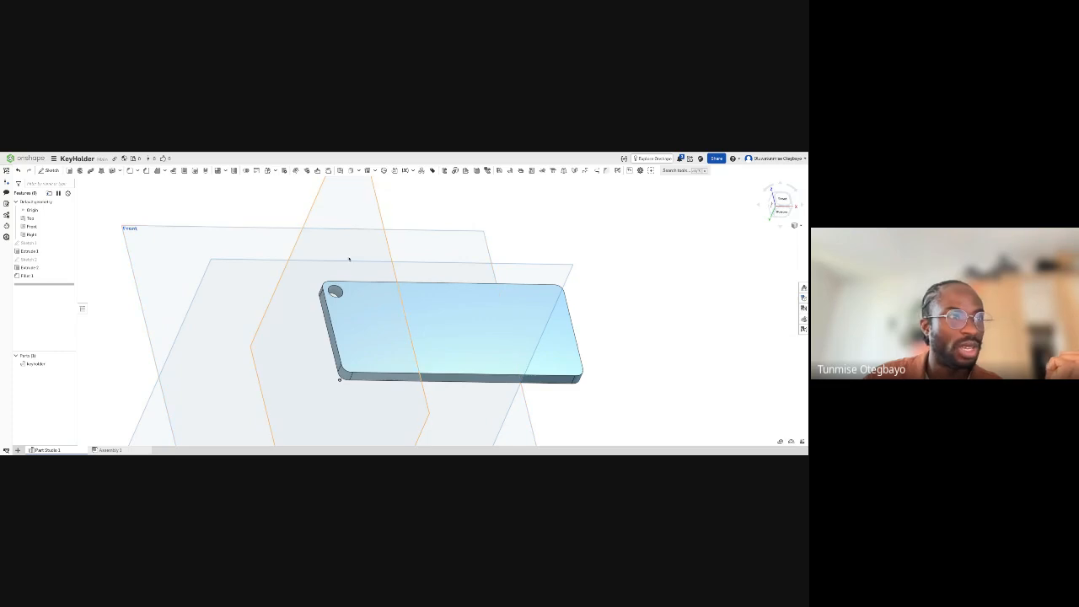
scroll(356, 287, up, 3)
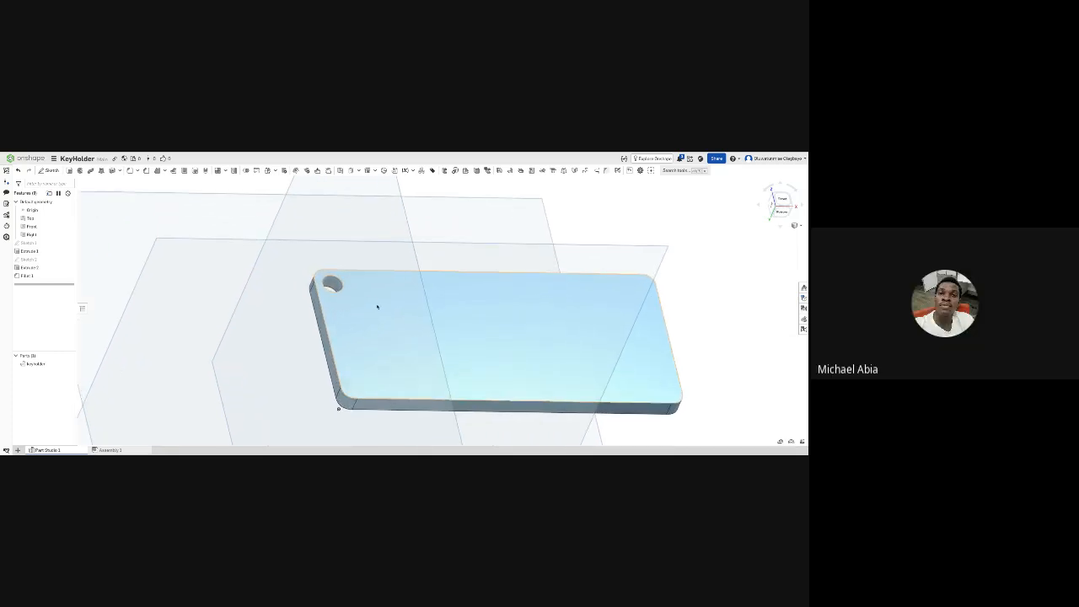
middle_drag(411, 307, 374, 299)
scroll(378, 301, down, 1)
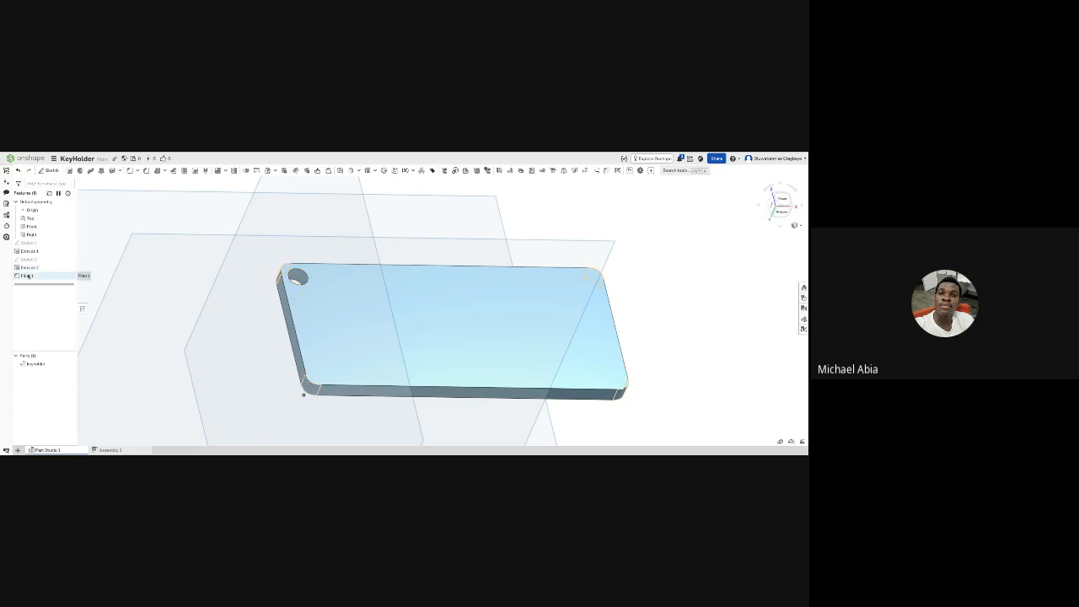
double_click(72, 276)
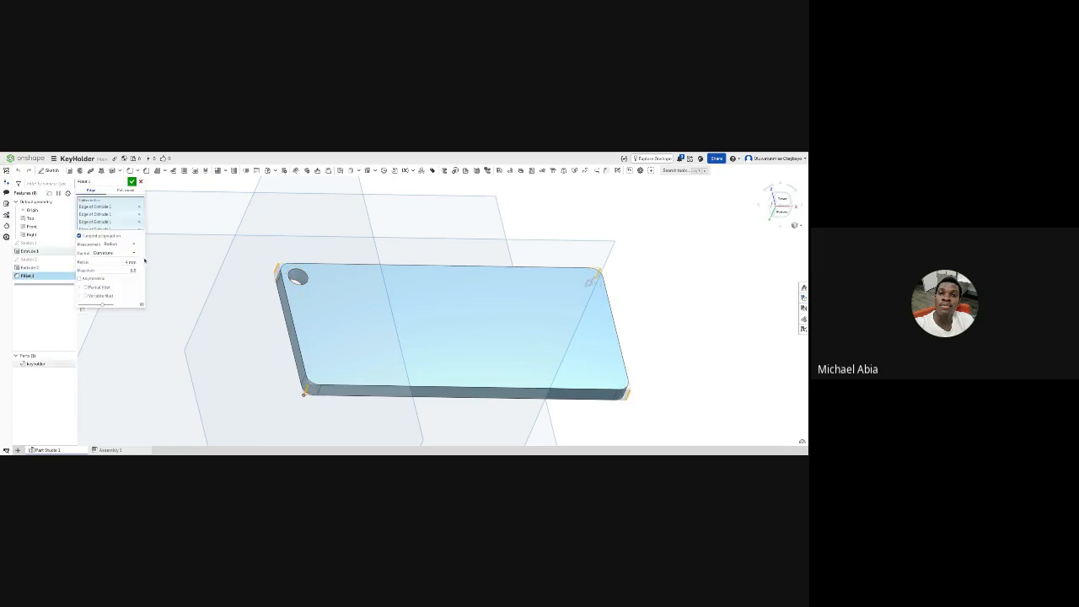
right_drag(286, 253, 287, 253)
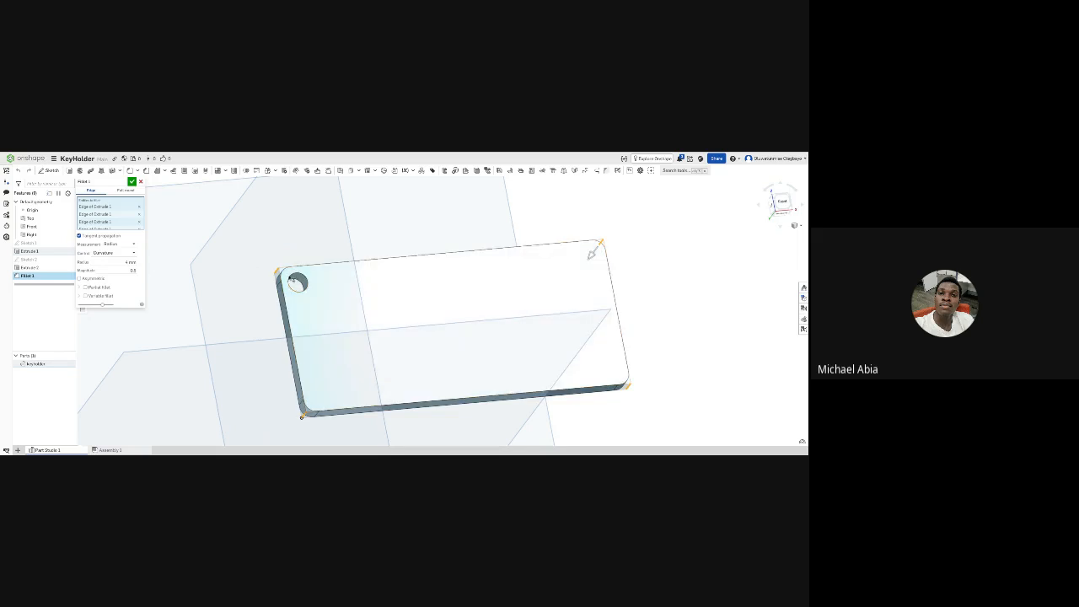
scroll(297, 281, up, 5)
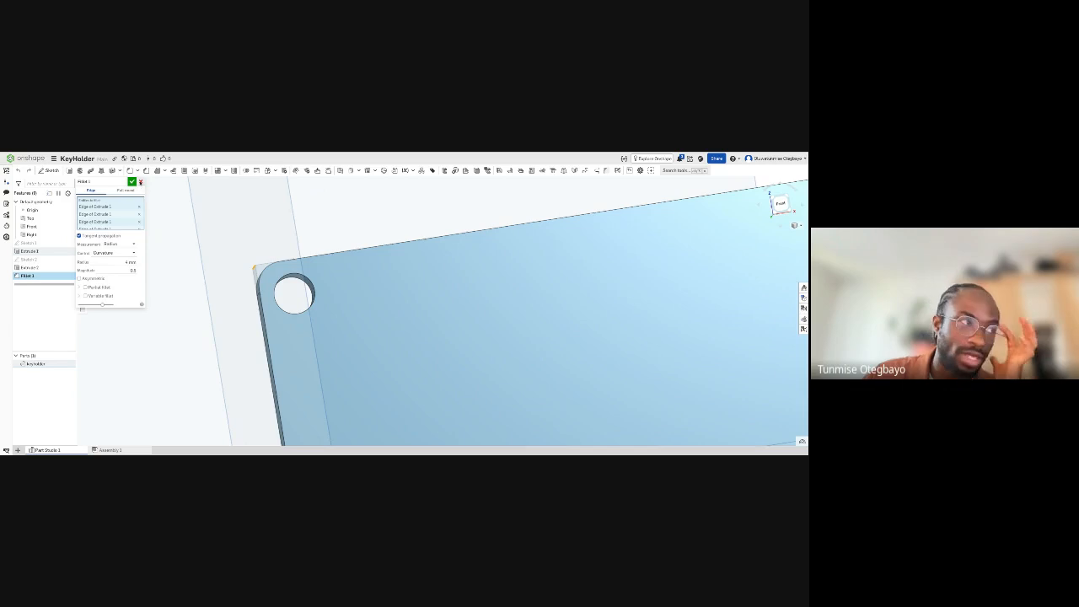
click(141, 182)
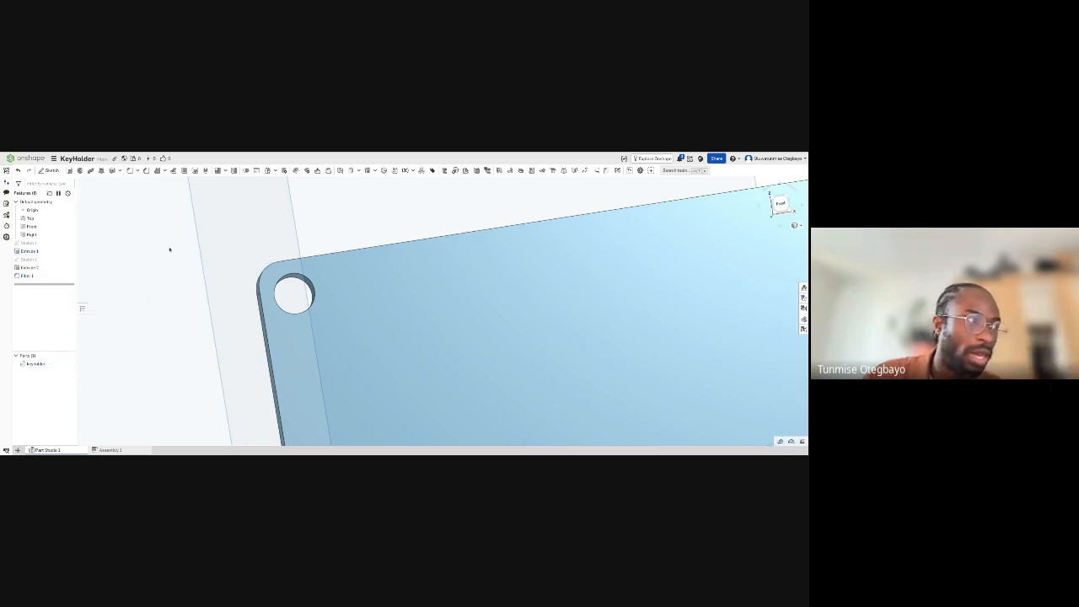
double_click(34, 259)
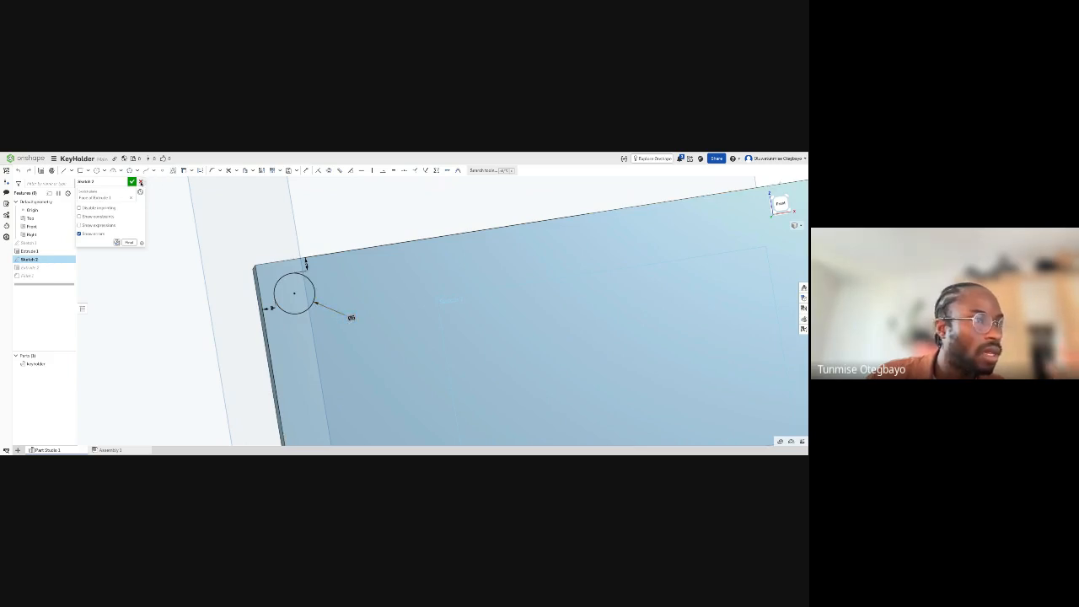
click(141, 183)
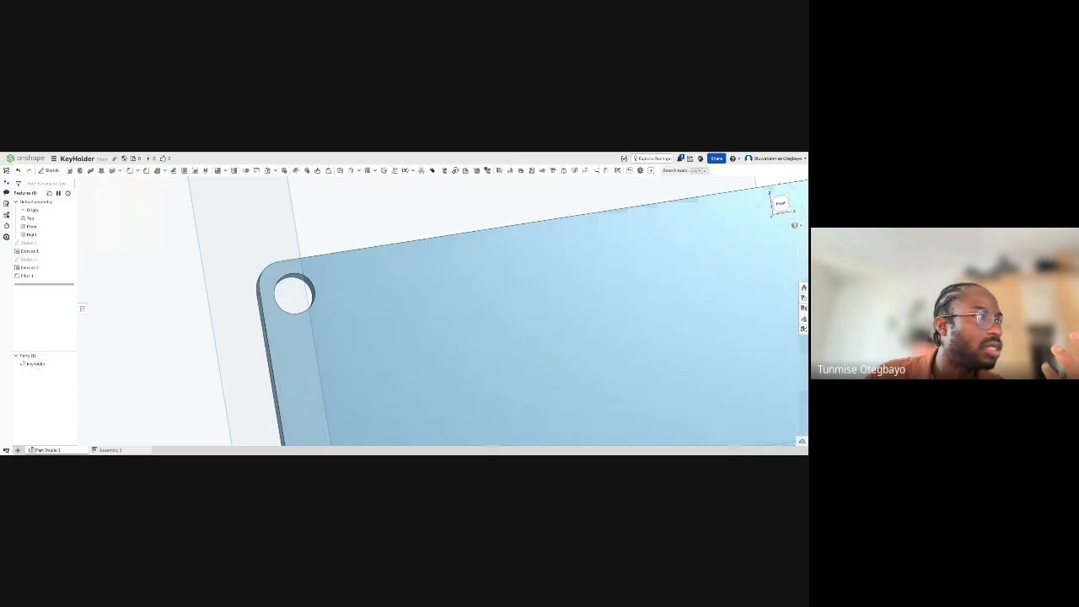
- Reopen the corner fillet for editing and set its radius to 6 mm
double_click(36, 276)
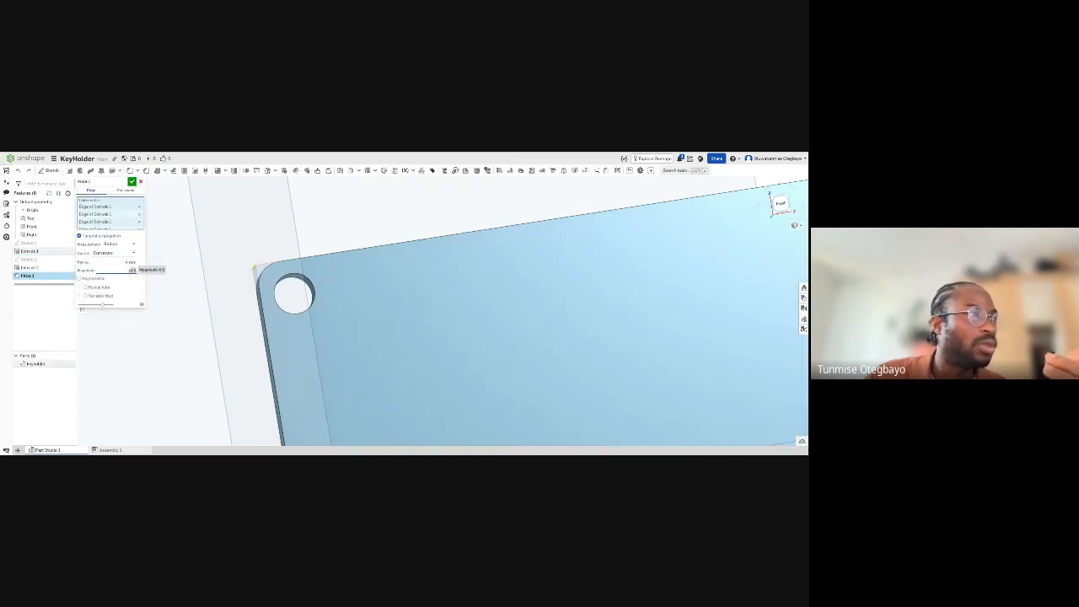
click(116, 262)
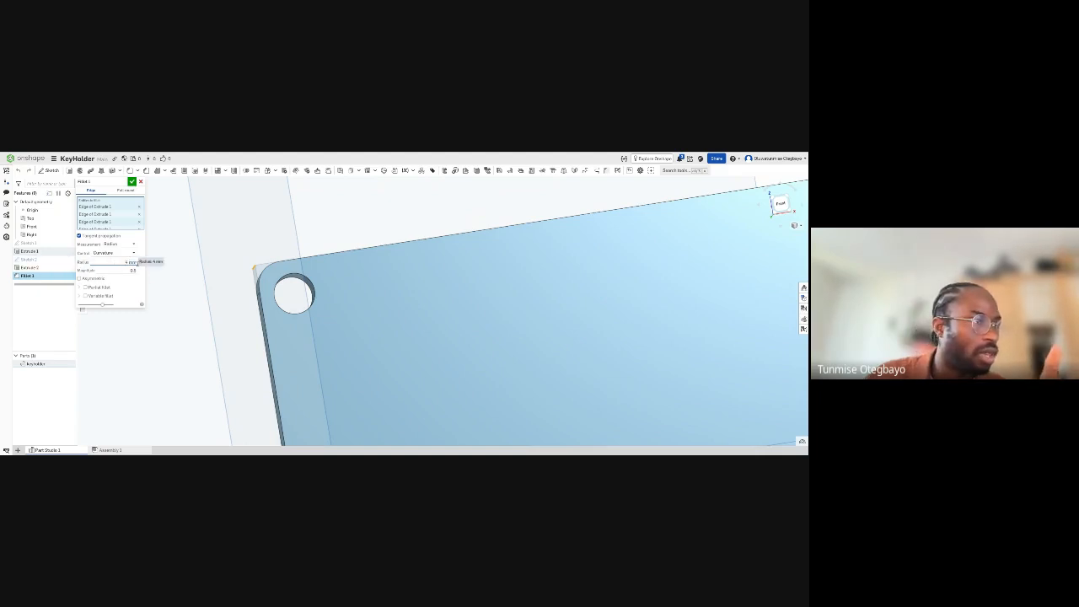
scroll(257, 279, down, 5)
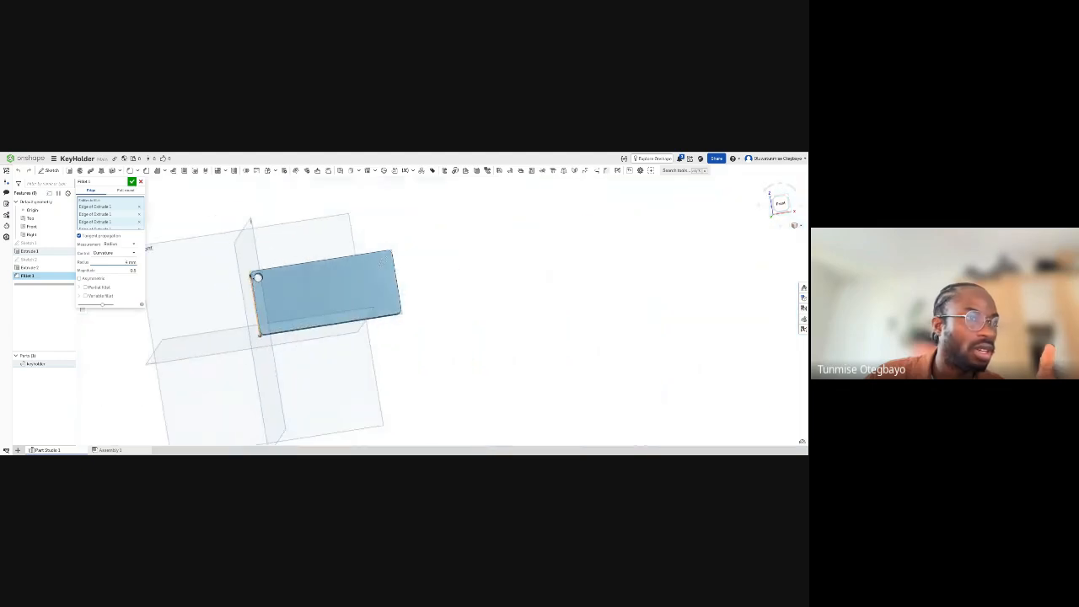
scroll(257, 278, up, 3)
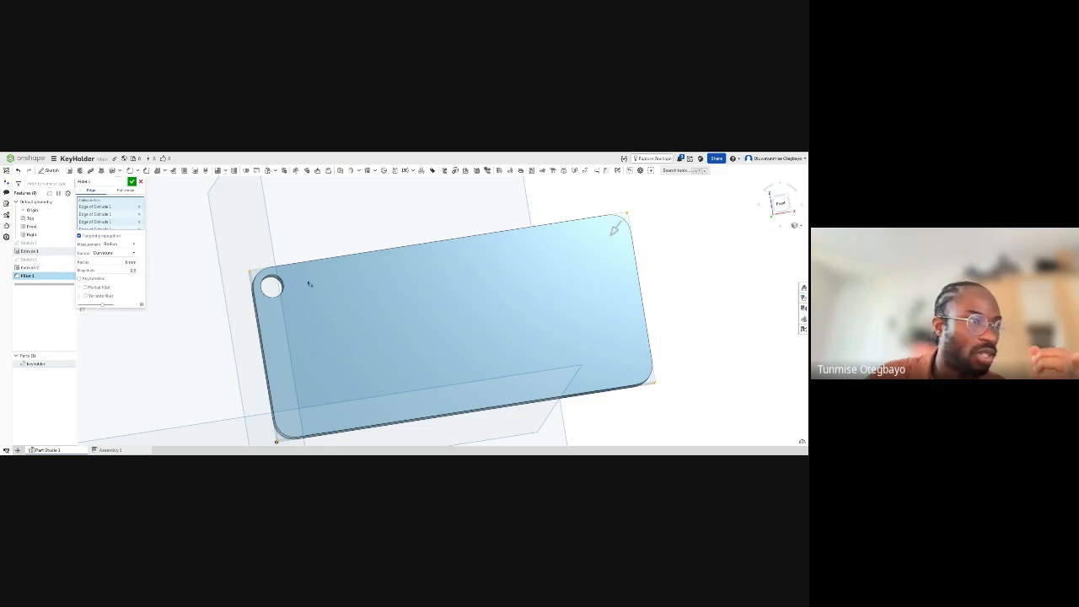
- Return the corner fillet's radius to 6 mm and accept the feature
right_drag(309, 284, 270, 285)
scroll(259, 285, down, 1)
scroll(256, 285, up, 2)
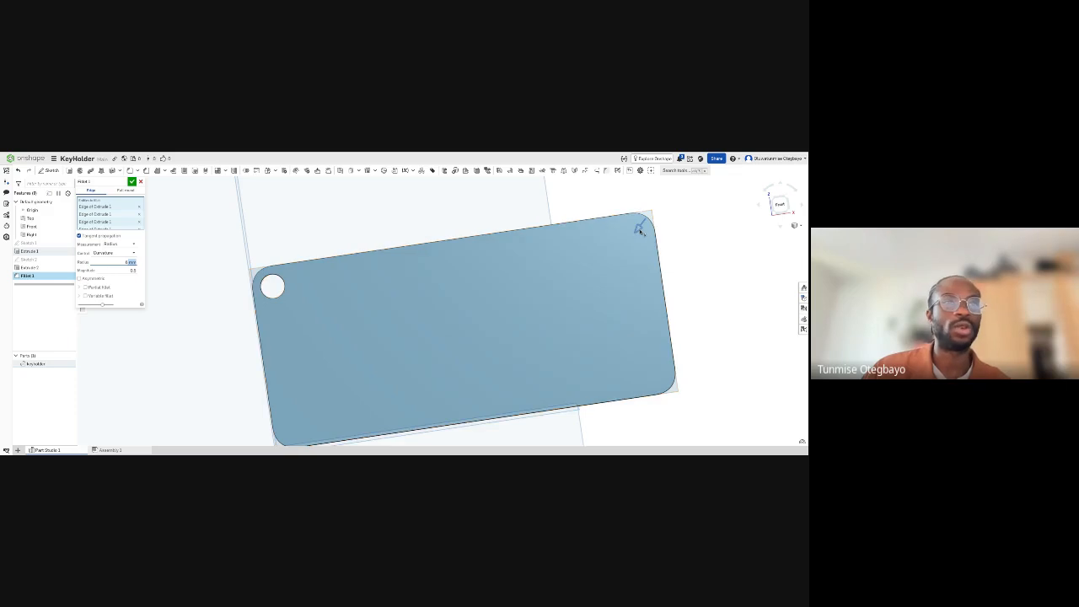
drag(641, 229, 640, 230)
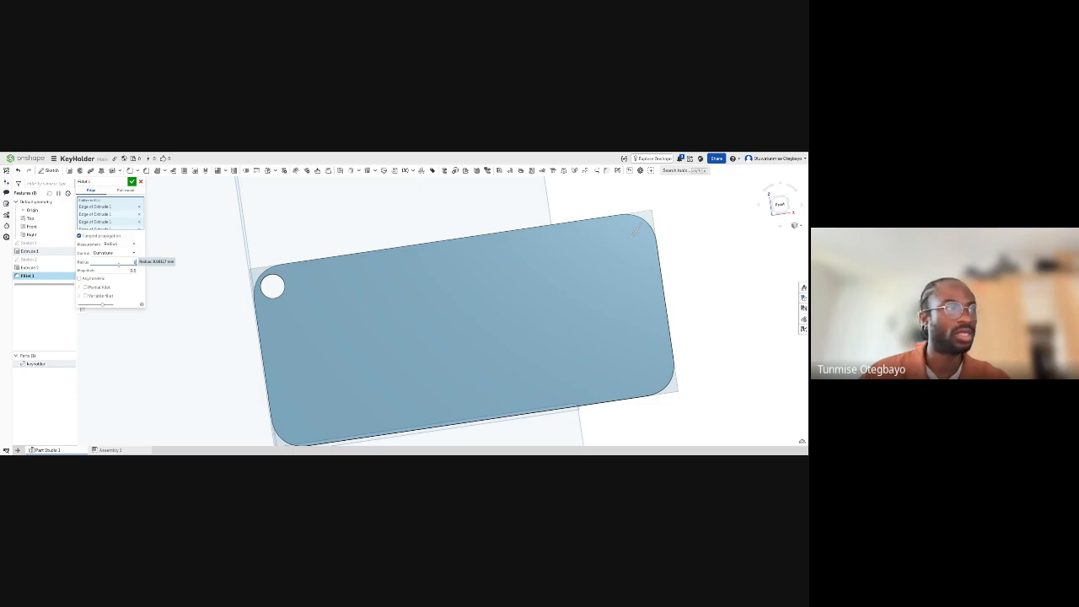
click(134, 295)
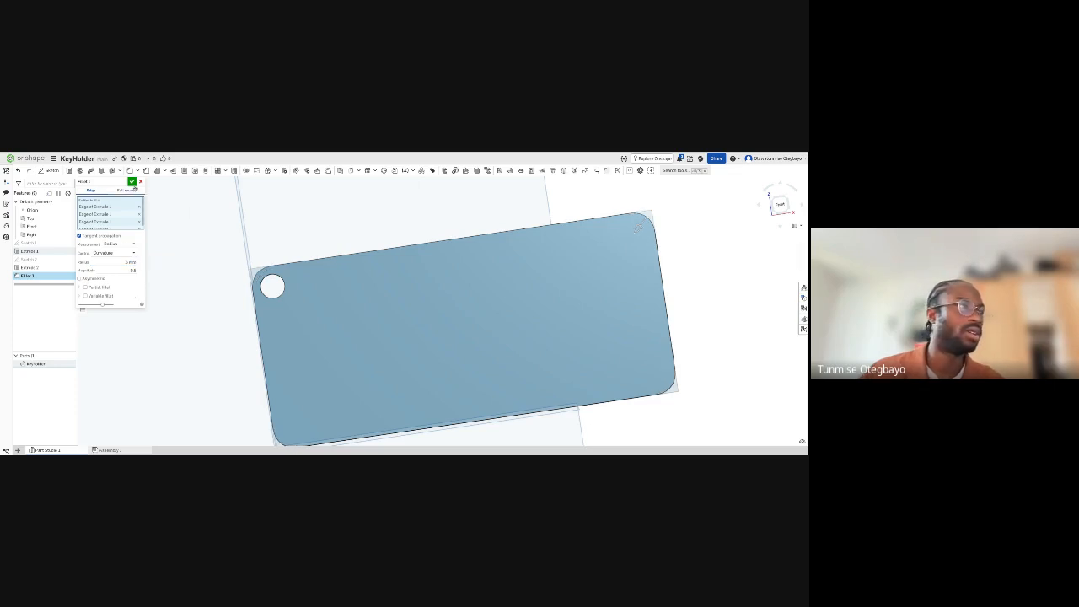
click(132, 182)
- Review the hole's sketch, the corner fillet's settings and the rounded plate without editing them
double_click(30, 259)
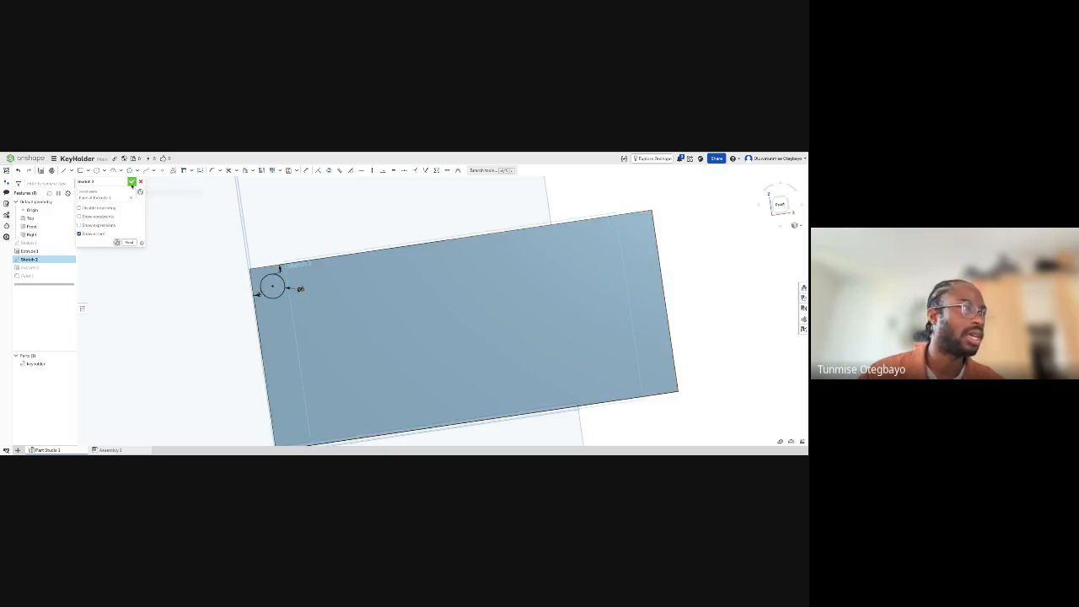
click(132, 181)
double_click(40, 277)
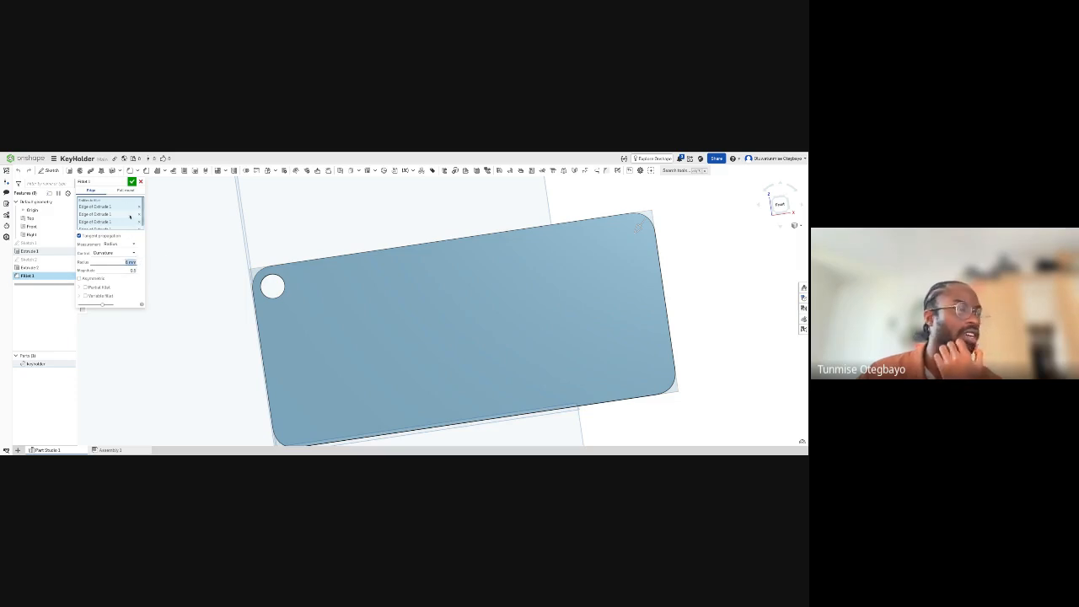
click(132, 181)
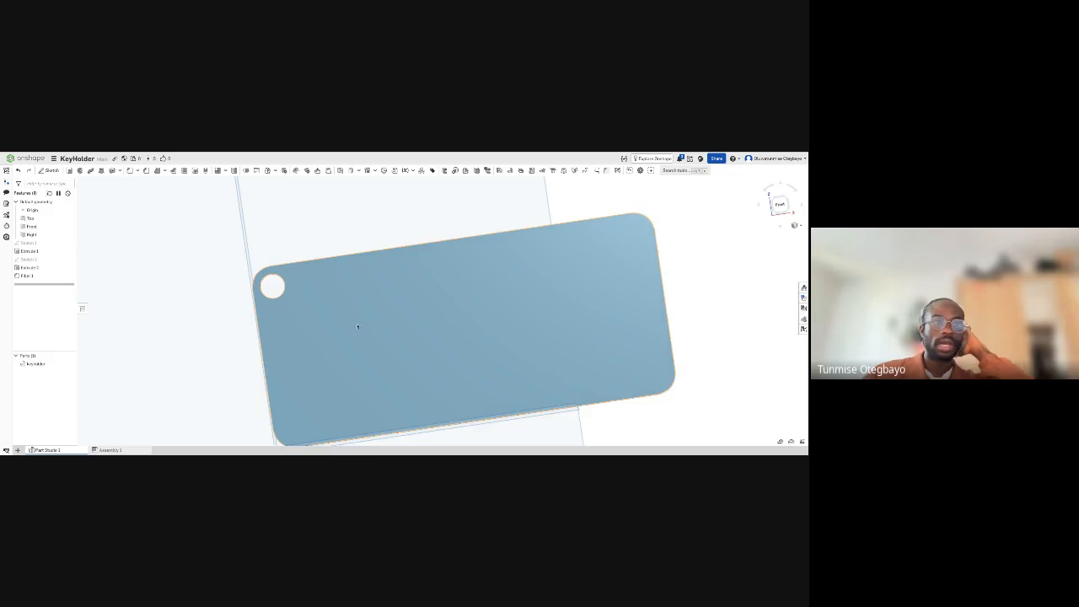
scroll(313, 324, down, 2)
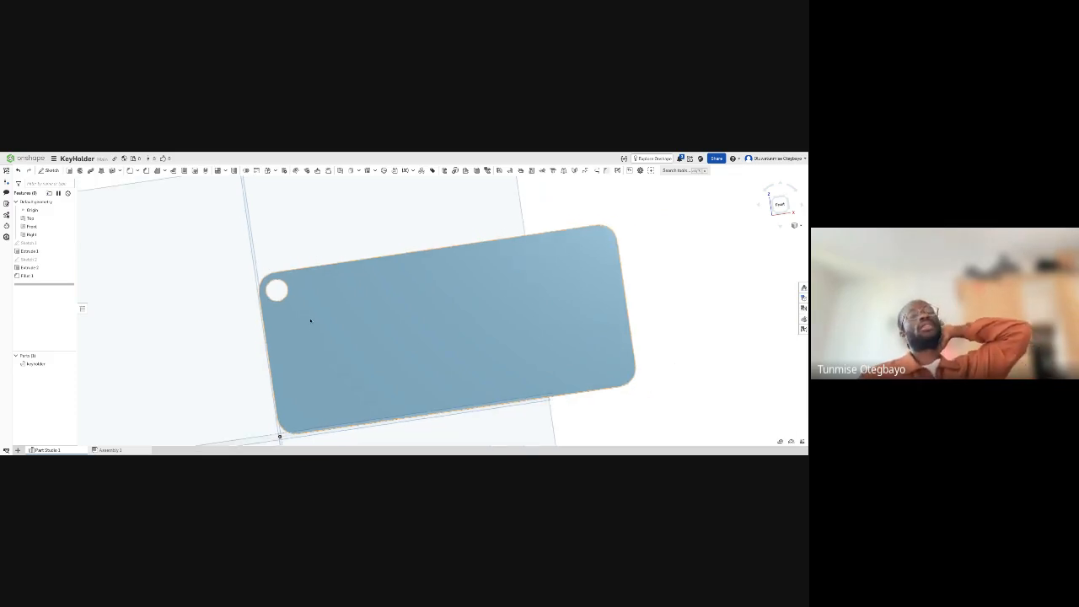
scroll(310, 321, down, 1)
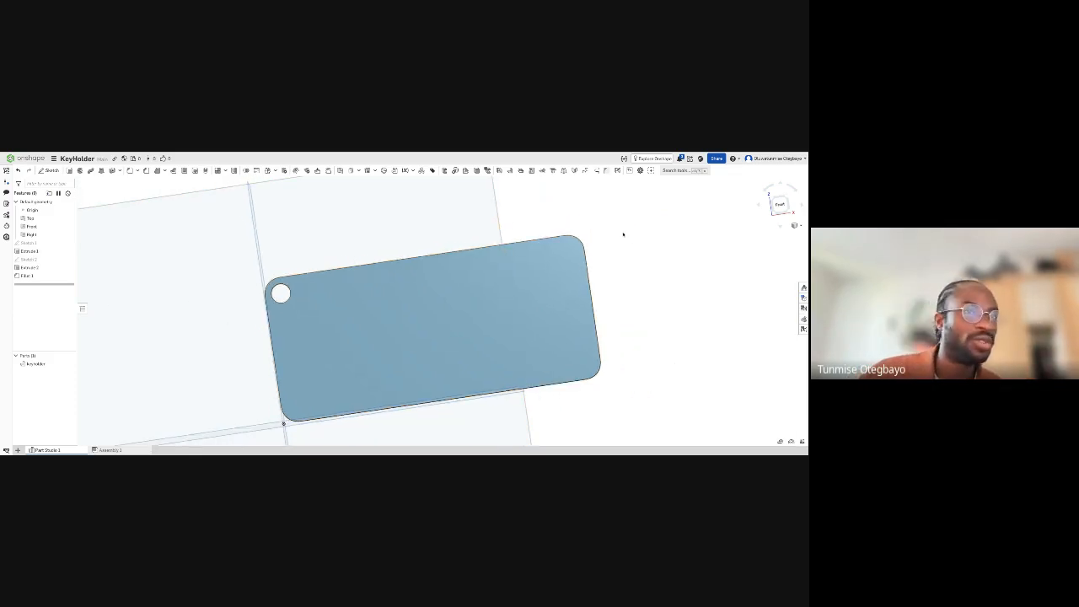
mouse_move(646, 279)
right_down()
mouse_move(655, 255)
mouse_move(672, 249)
mouse_move(647, 253)
mouse_move(690, 264)
mouse_move(683, 256)
right_up()
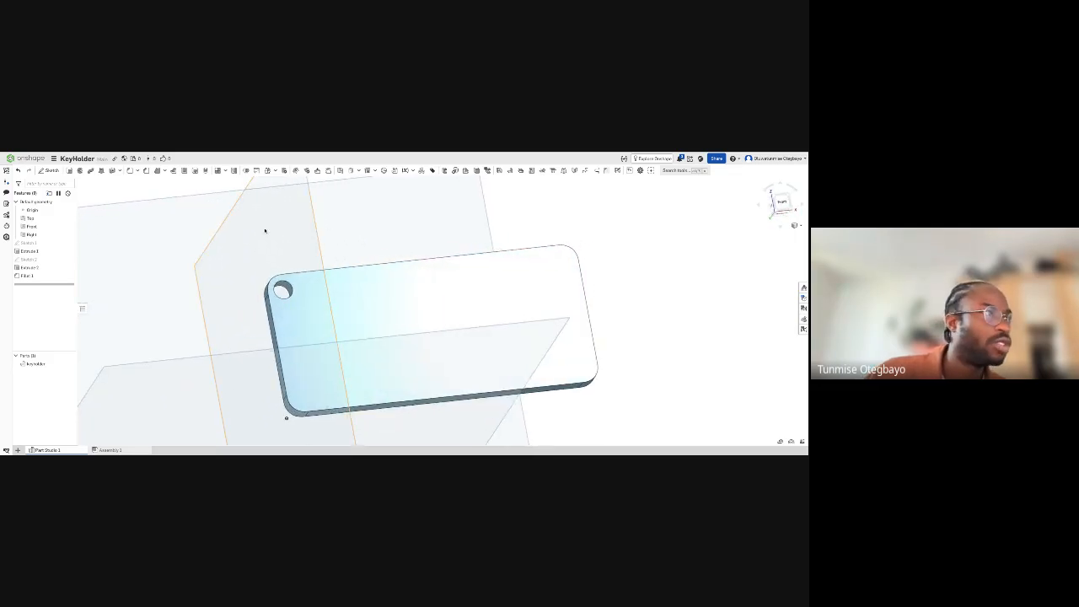
- Chamfer the hole's front rim with a 1 mm distance at a 45 degree angle
scroll(293, 301, up, 3)
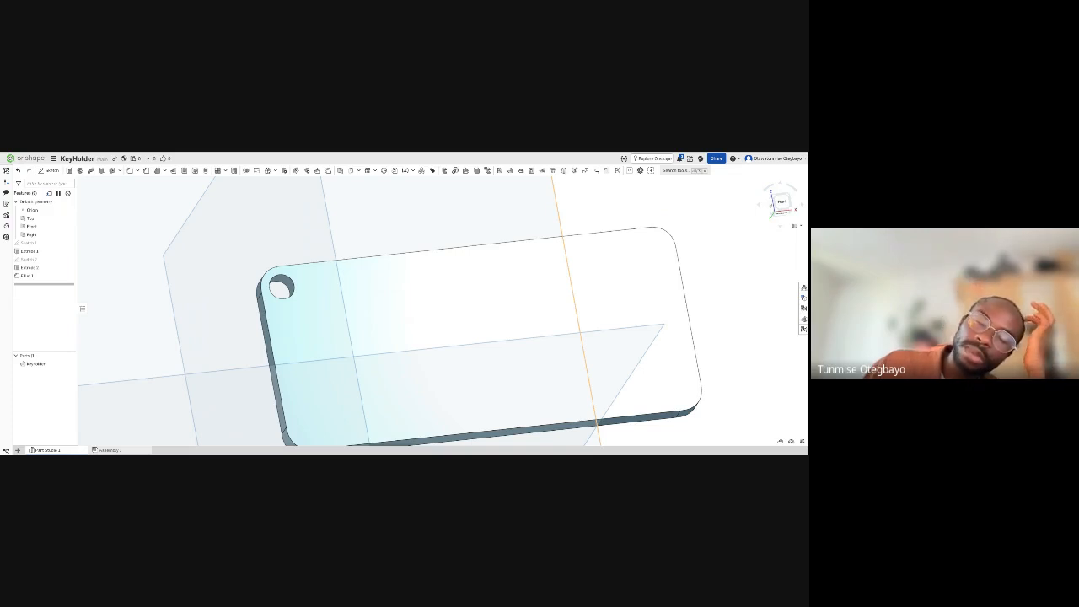
click(146, 170)
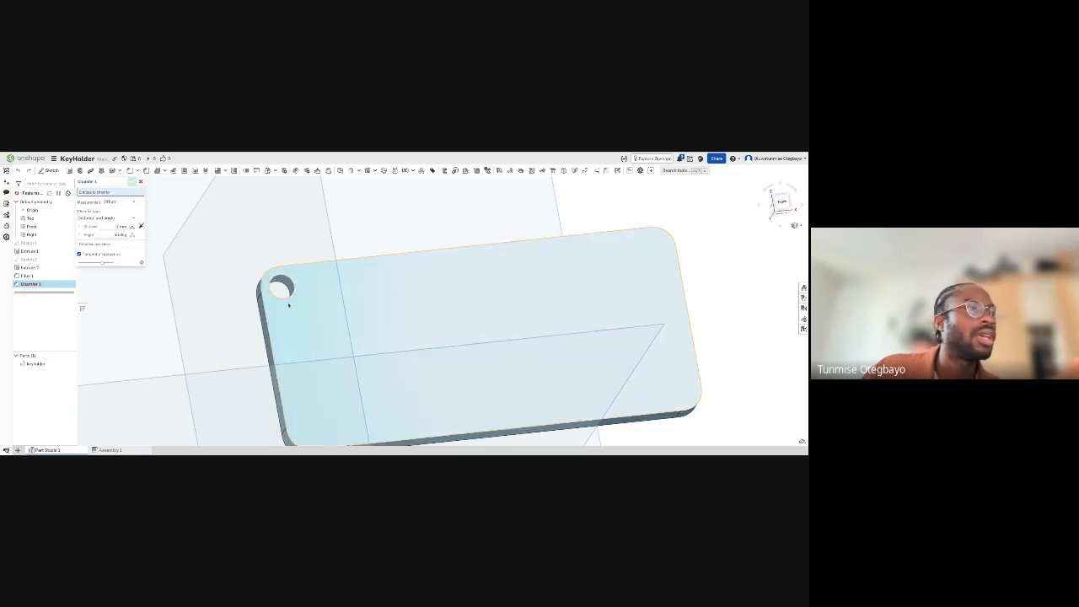
scroll(290, 296, up, 5)
scroll(279, 300, up, 1)
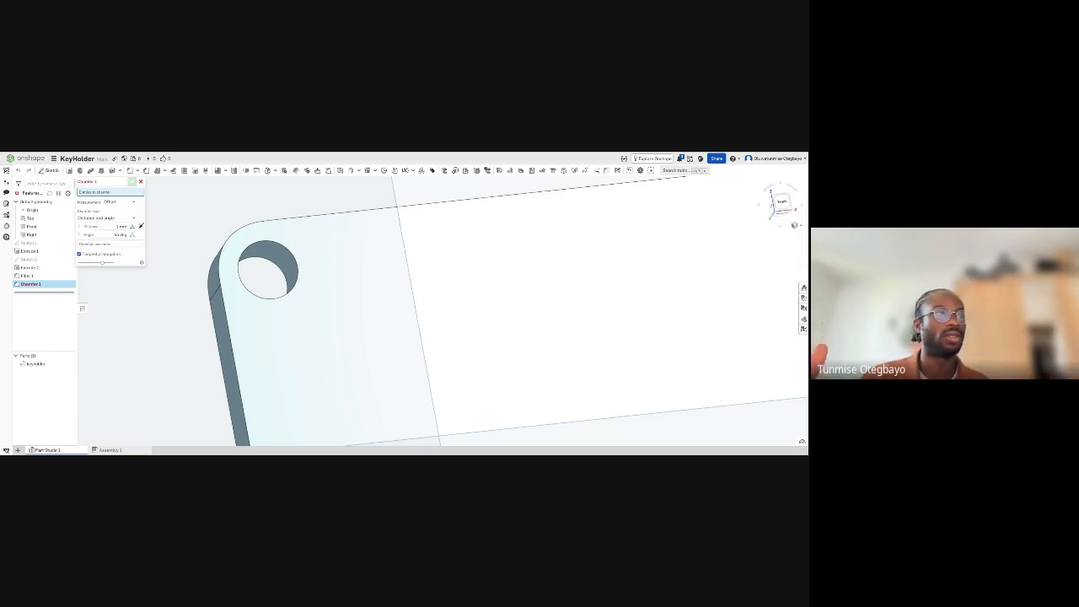
click(250, 246)
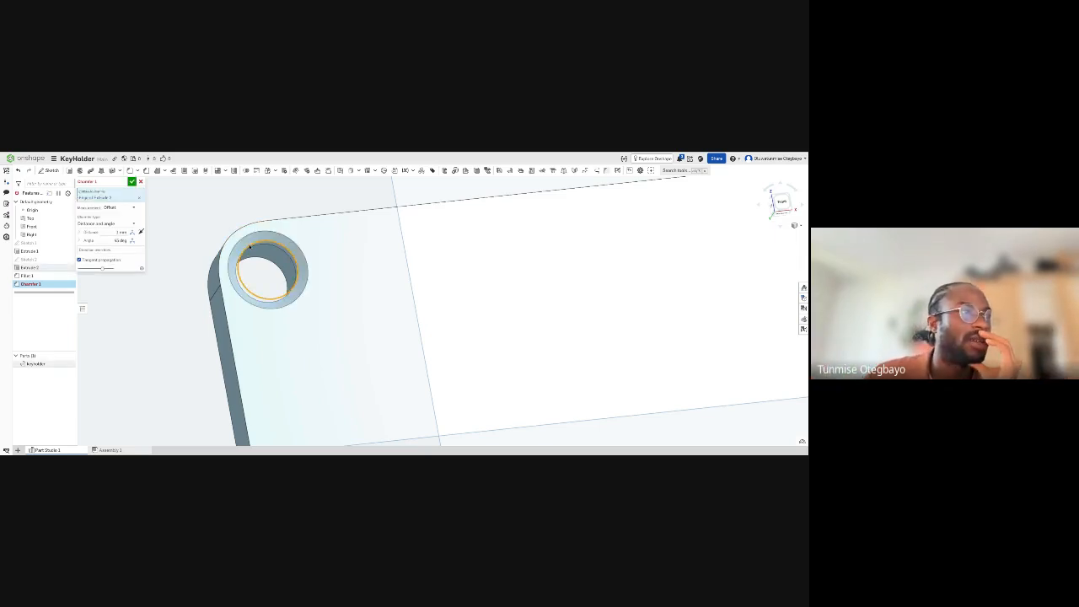
scroll(274, 253, down, 6)
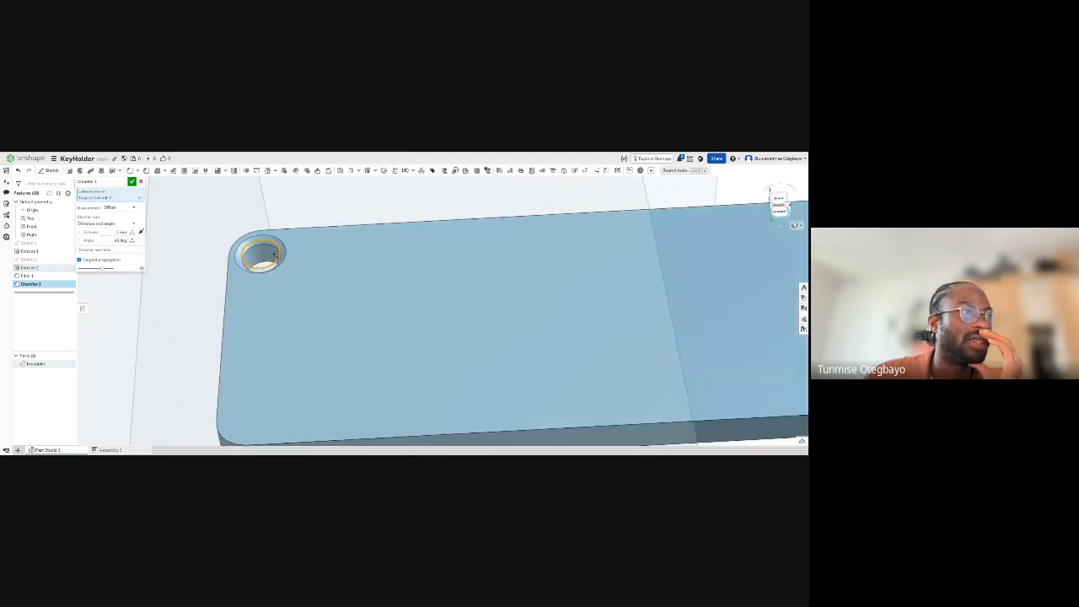
right_drag(274, 255, 284, 269)
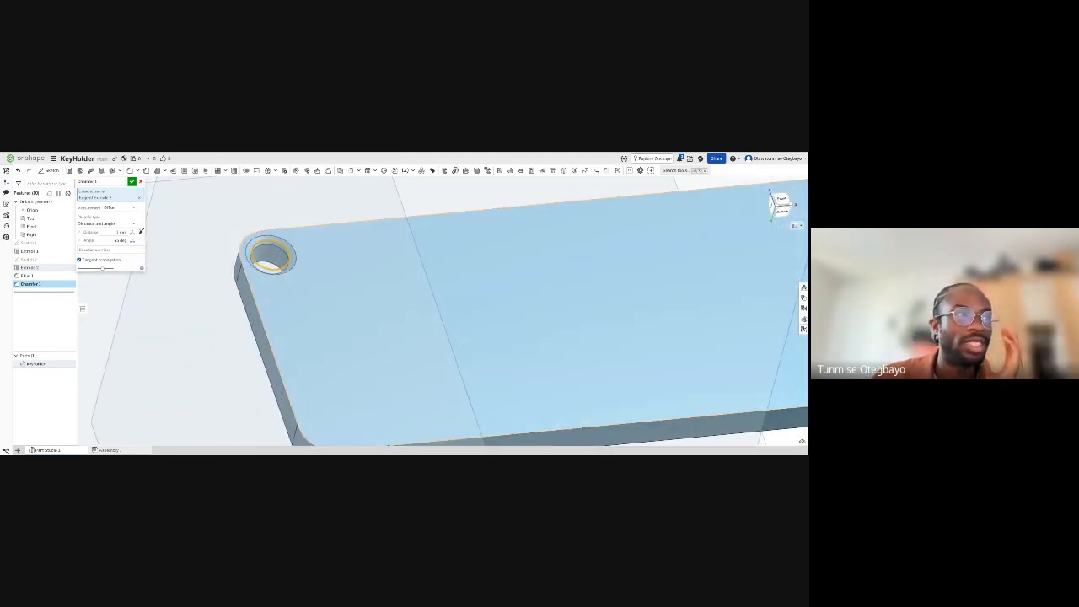
right_drag(291, 265, 292, 271)
scroll(286, 268, down, 4)
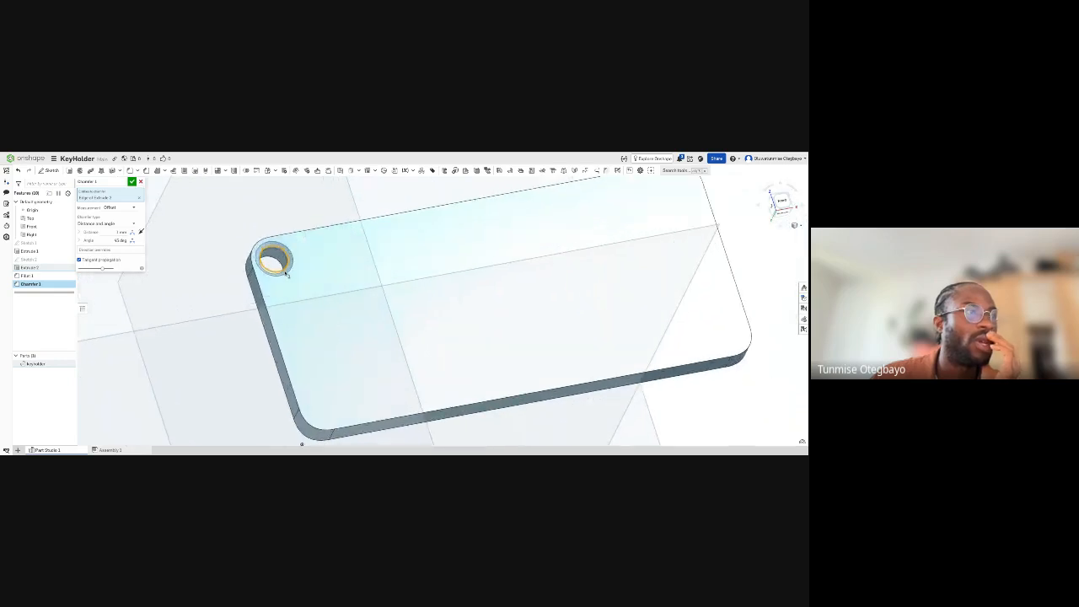
- Add the plate's long front outline edge to the hole's chamfer and accept the feature
right_drag(297, 432, 405, 400)
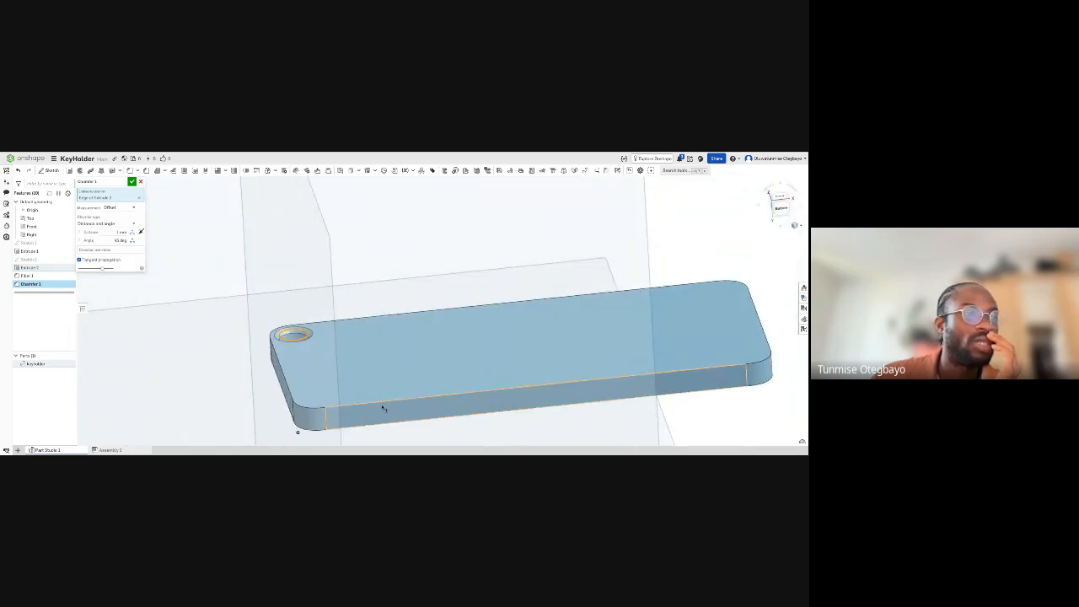
click(383, 405)
right_drag(383, 406, 328, 402)
click(131, 182)
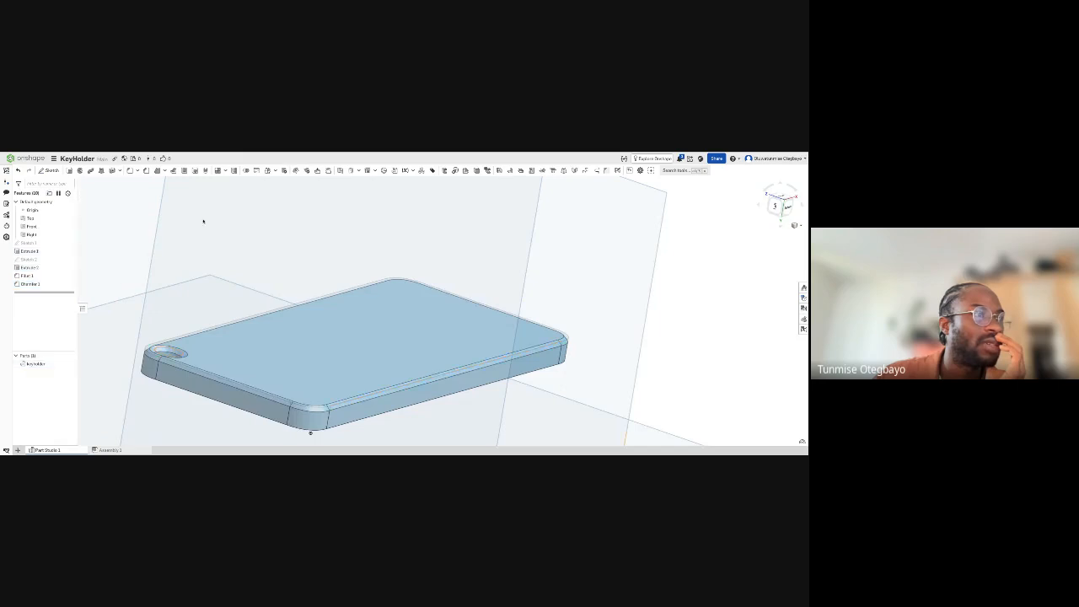
right_drag(275, 376, 189, 304)
- Reopen the chamfer and remove the plate's outline edges and face, keeping only the hole's rim selected
double_click(32, 284)
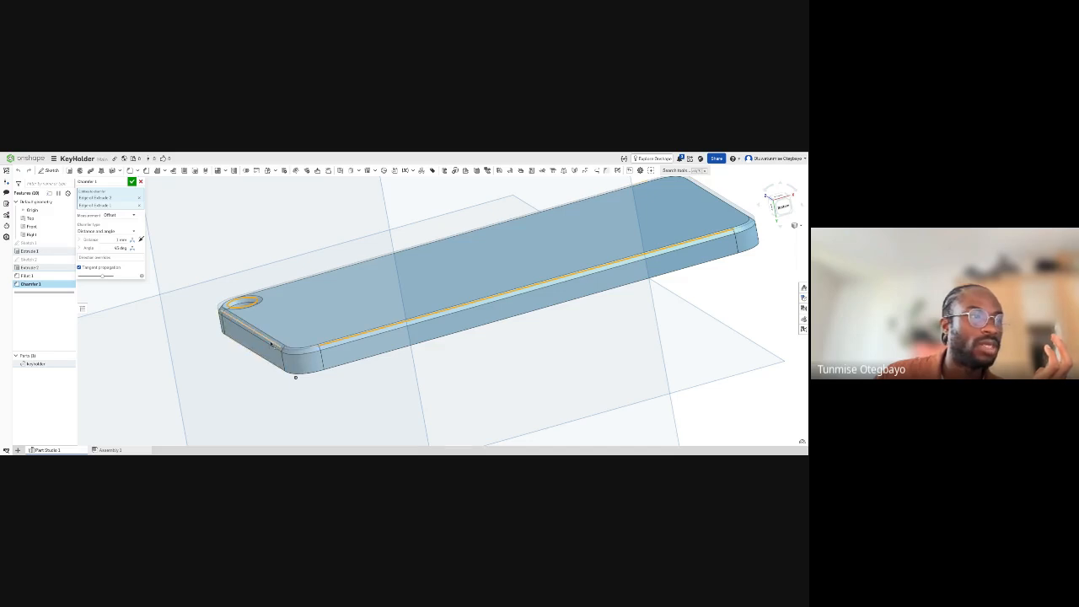
click(285, 348)
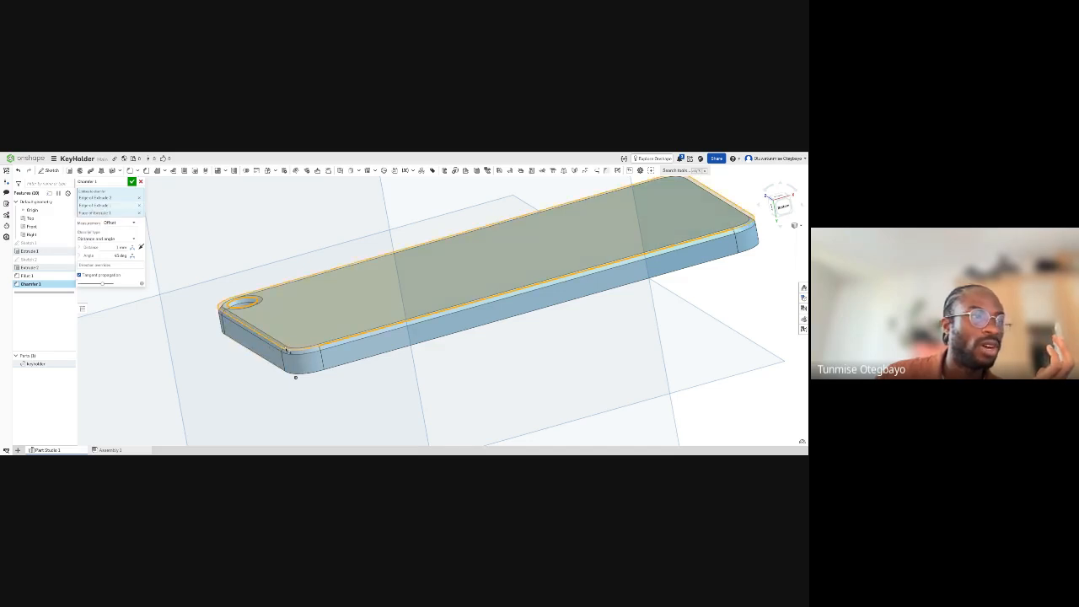
click(139, 213)
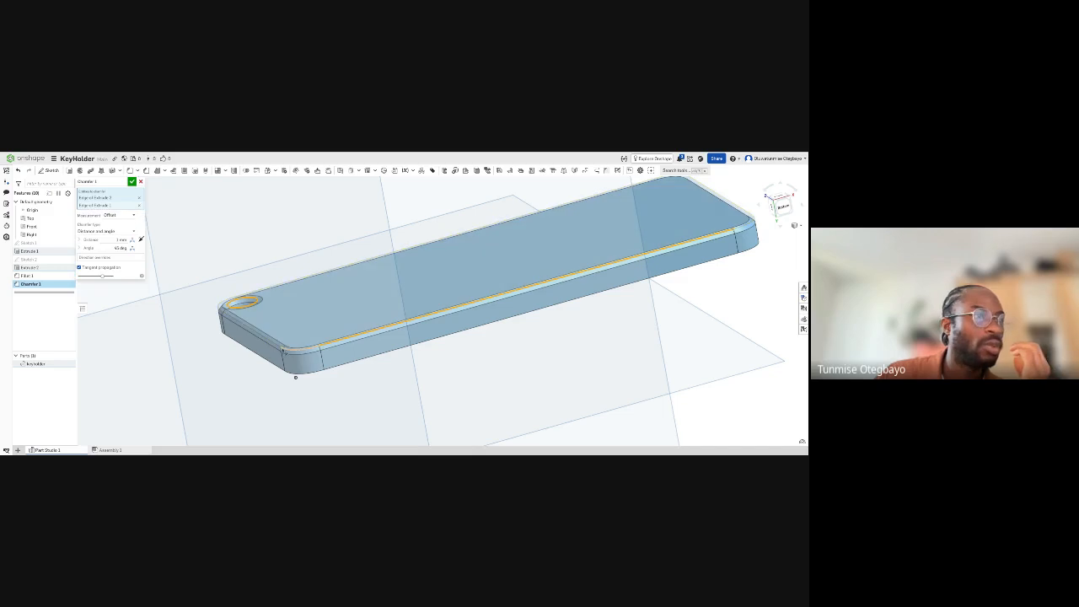
click(310, 355)
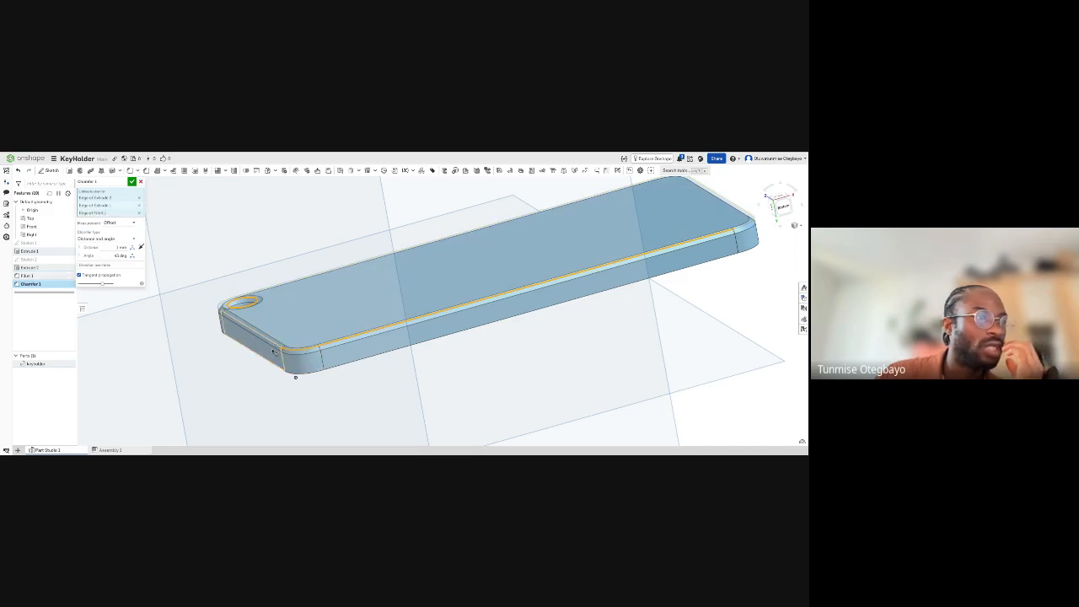
click(139, 213)
click(140, 205)
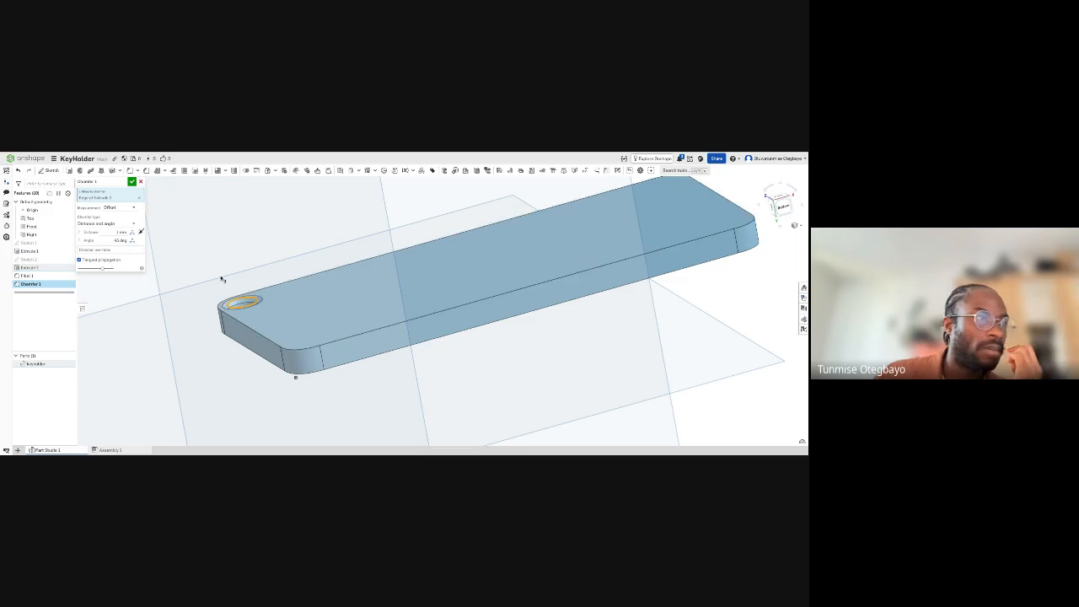
- Set the hole chamfer's distance to 0.5 mm and accept the feature
scroll(223, 306, up, 4)
right_drag(246, 263, 274, 306)
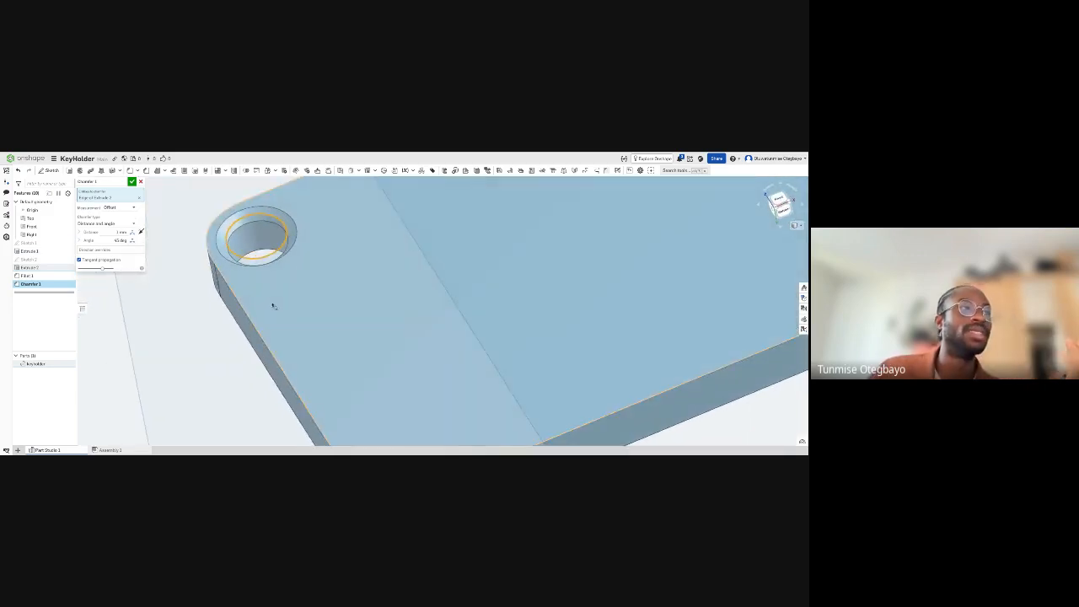
scroll(255, 247, down, 2)
scroll(255, 247, down, 1)
right_drag(255, 247, 274, 272)
scroll(261, 255, up, 2)
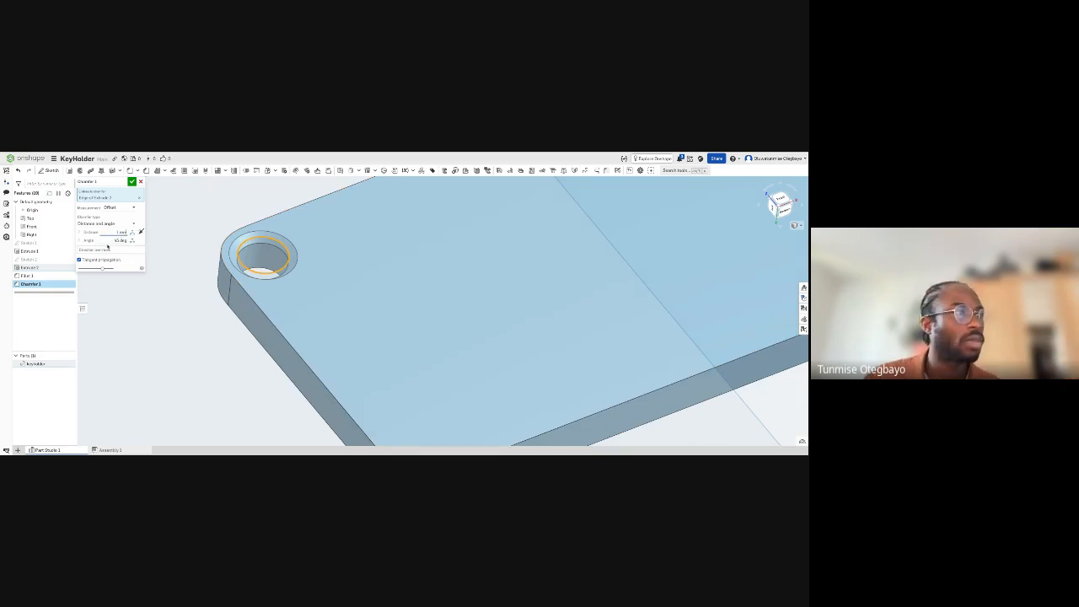
click(120, 232)
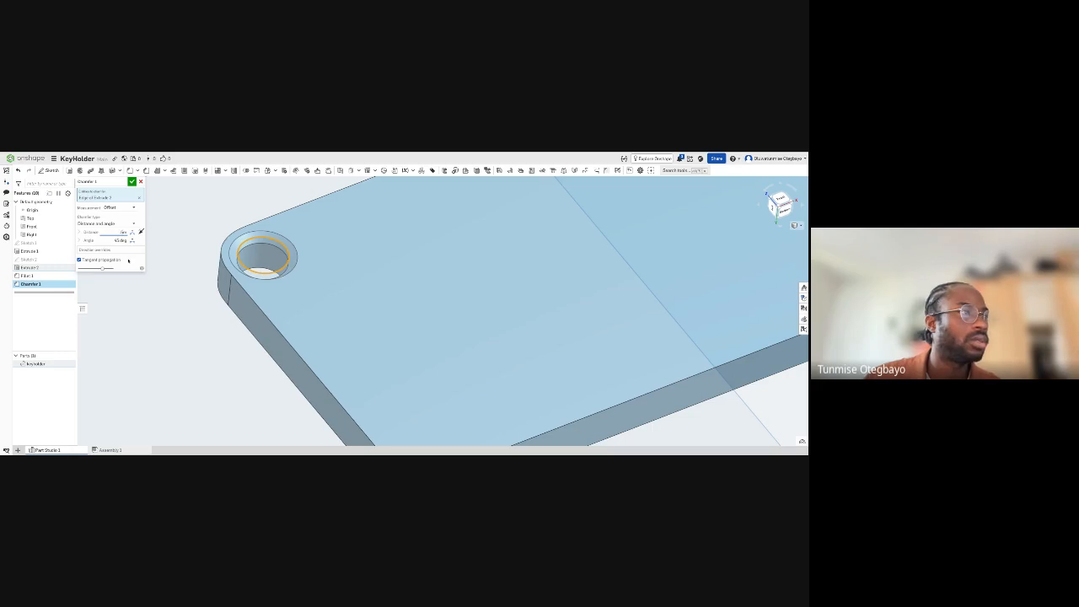
key(Return)
click(122, 232)
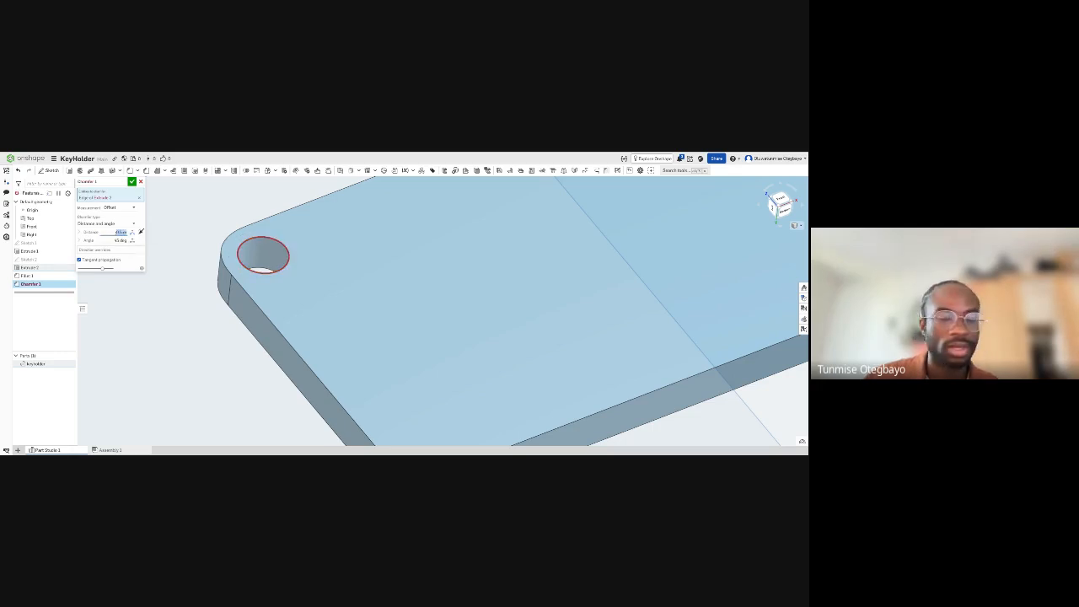
text(.5)
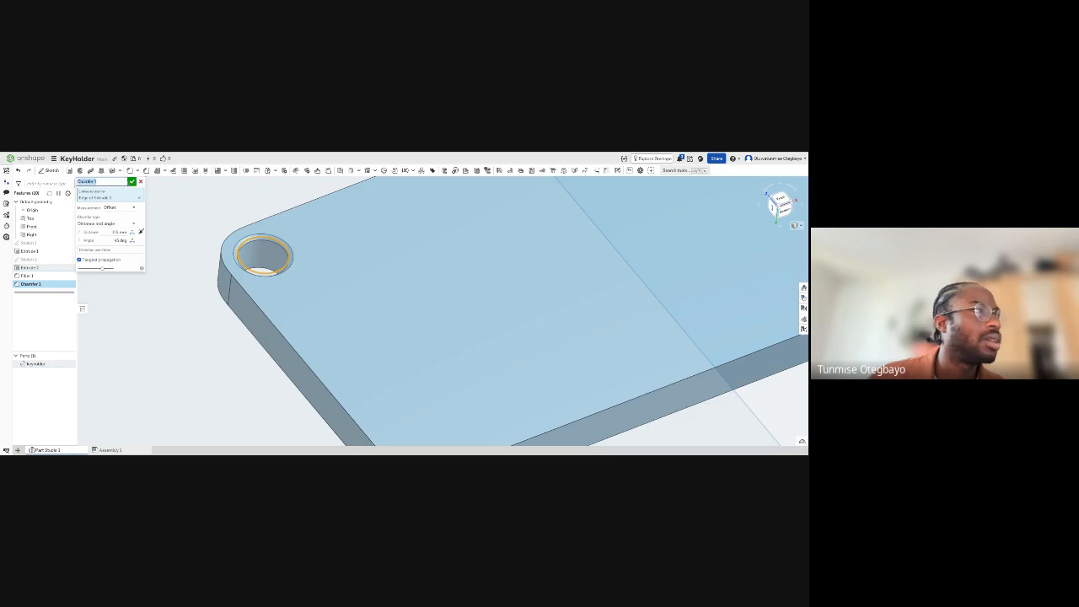
click(132, 183)
scroll(263, 296, down, 4)
right_drag(278, 304, 316, 308)
right_drag(320, 421, 296, 422)
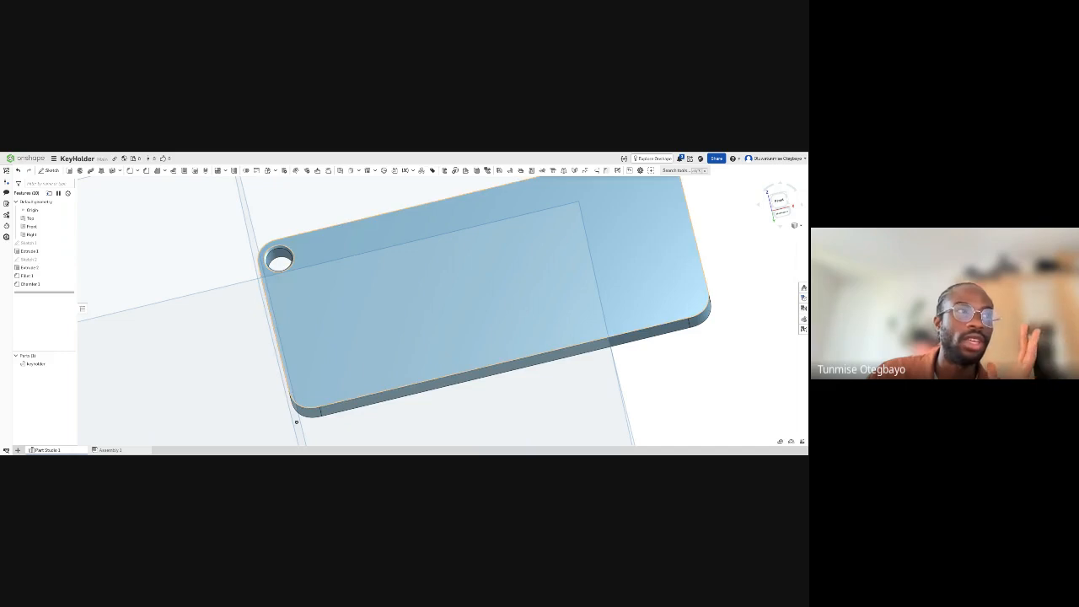
scroll(352, 312, down, 2)
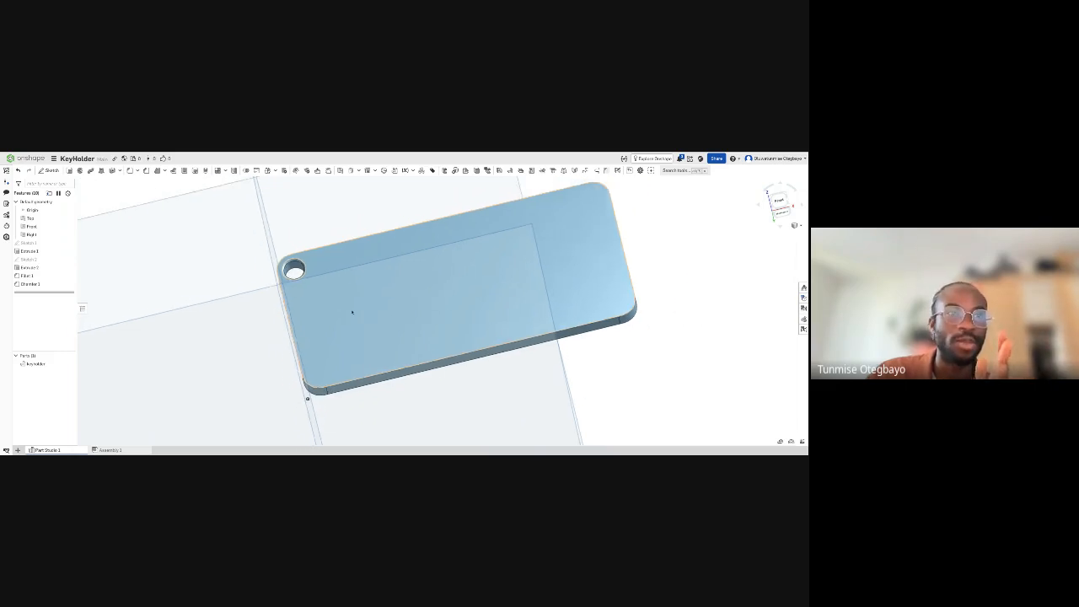
right_drag(401, 318, 363, 344)
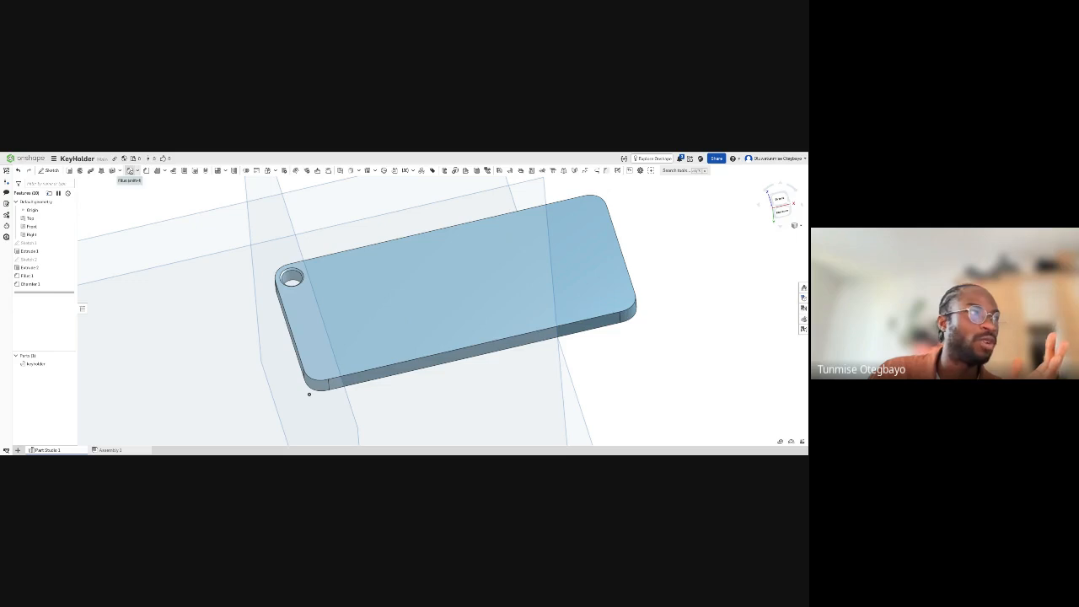
click(129, 171)
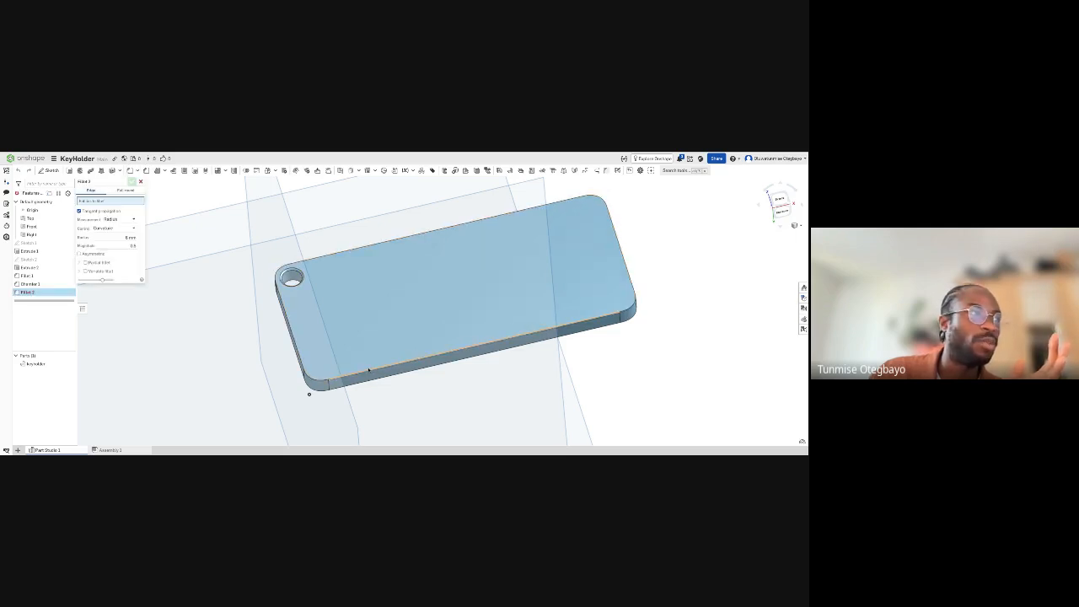
click(371, 371)
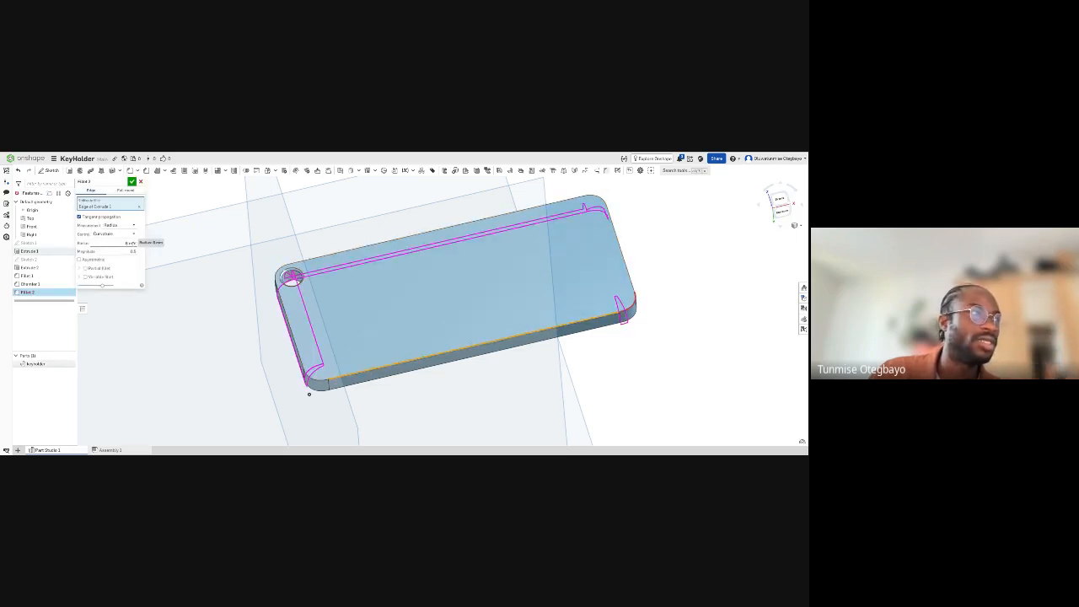
click(131, 243)
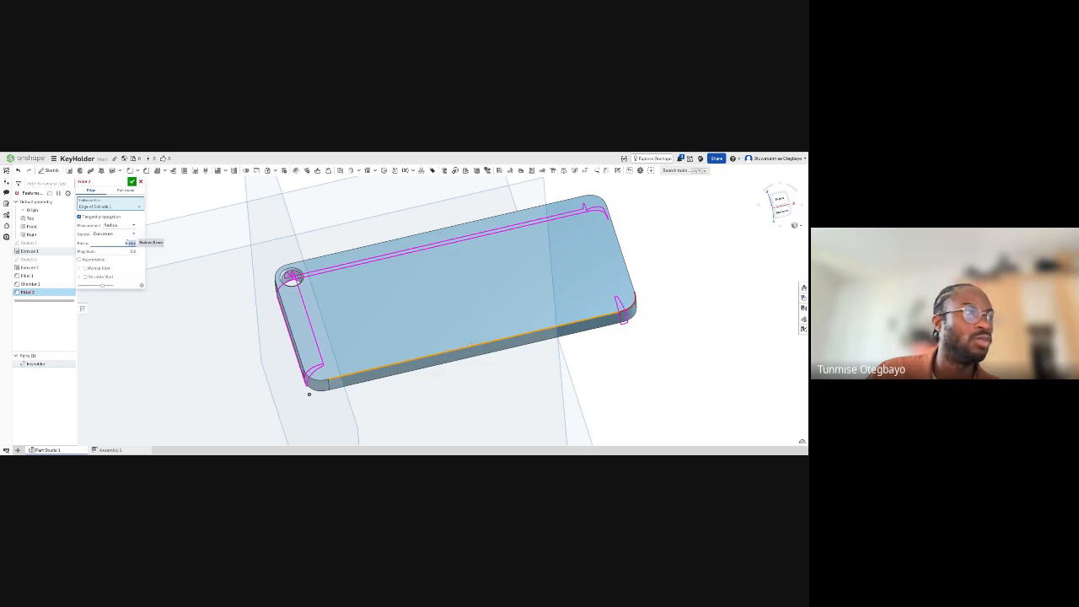
scroll(129, 242, up, 2)
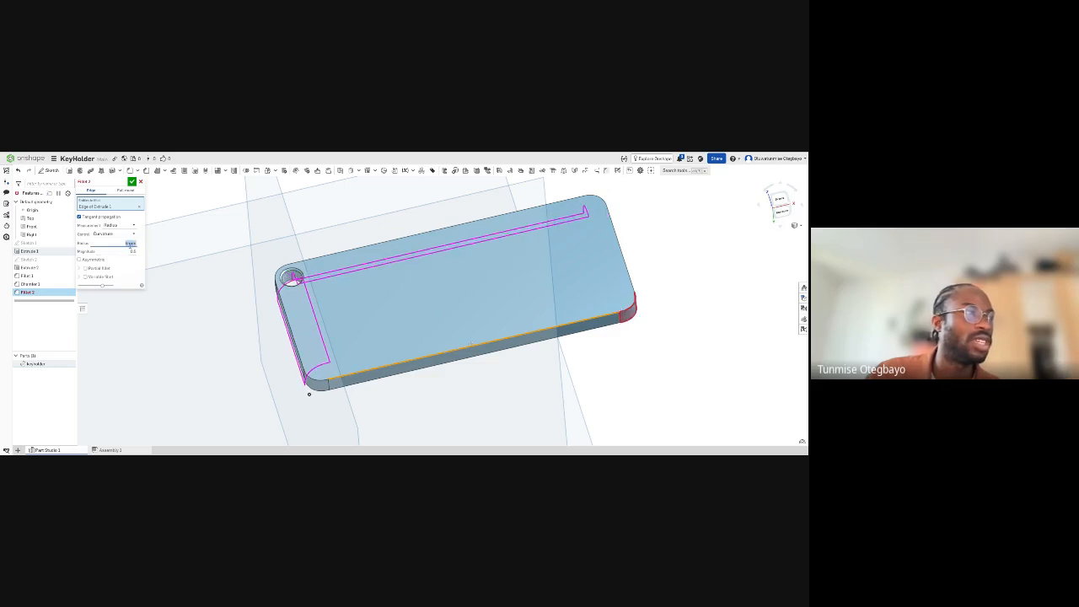
scroll(131, 245, down, 1)
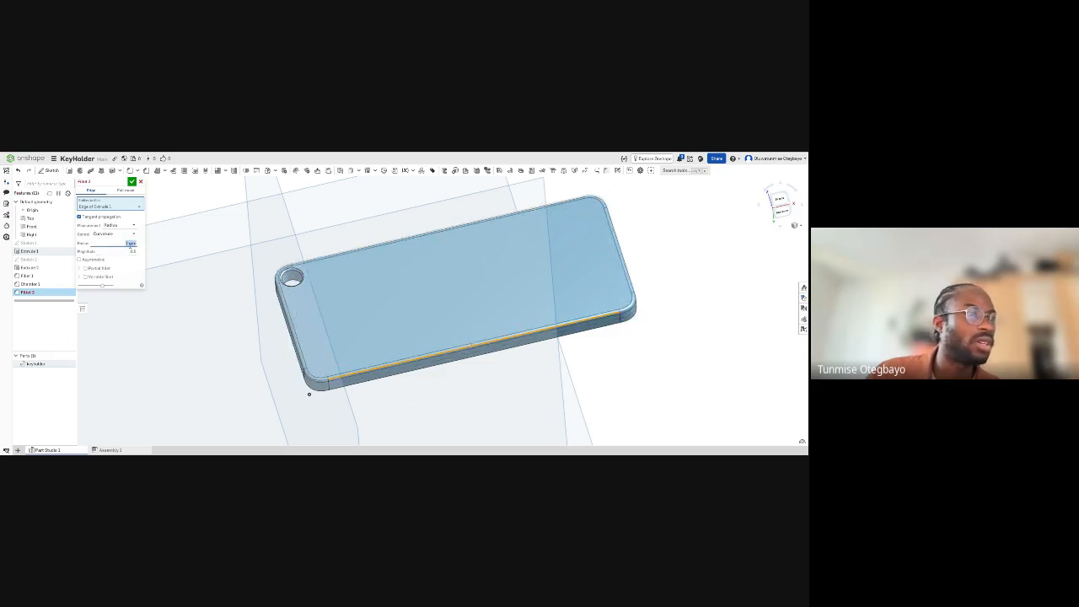
right_drag(308, 393, 227, 276)
click(142, 183)
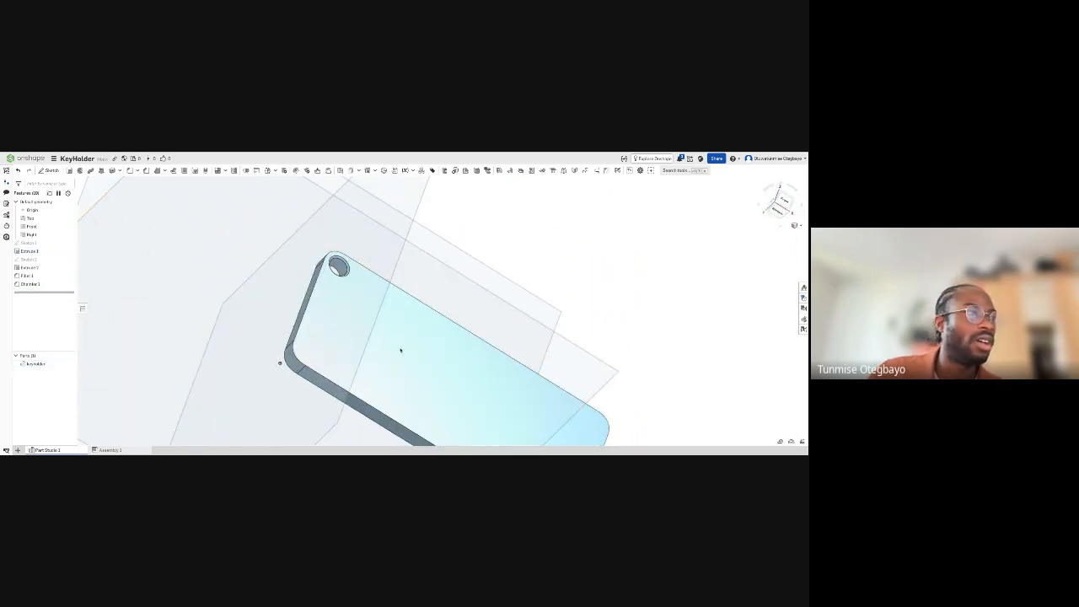
- Sketch a corner rectangle in the middle of the plate's front face
mouse_move(400, 349)
right_down()
mouse_move(422, 393)
mouse_move(406, 370)
right_up()
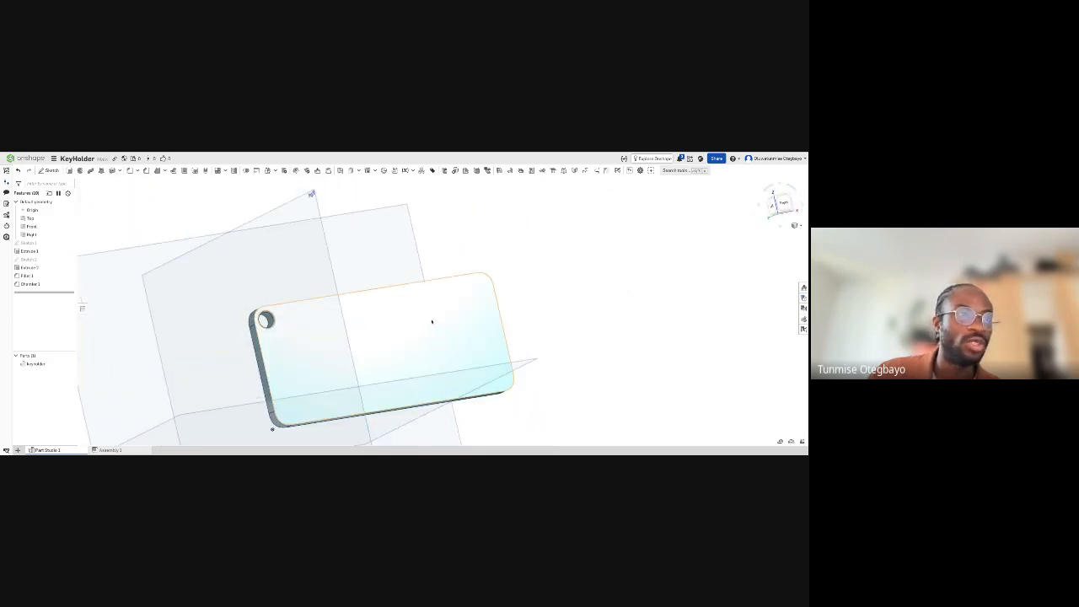
click(48, 171)
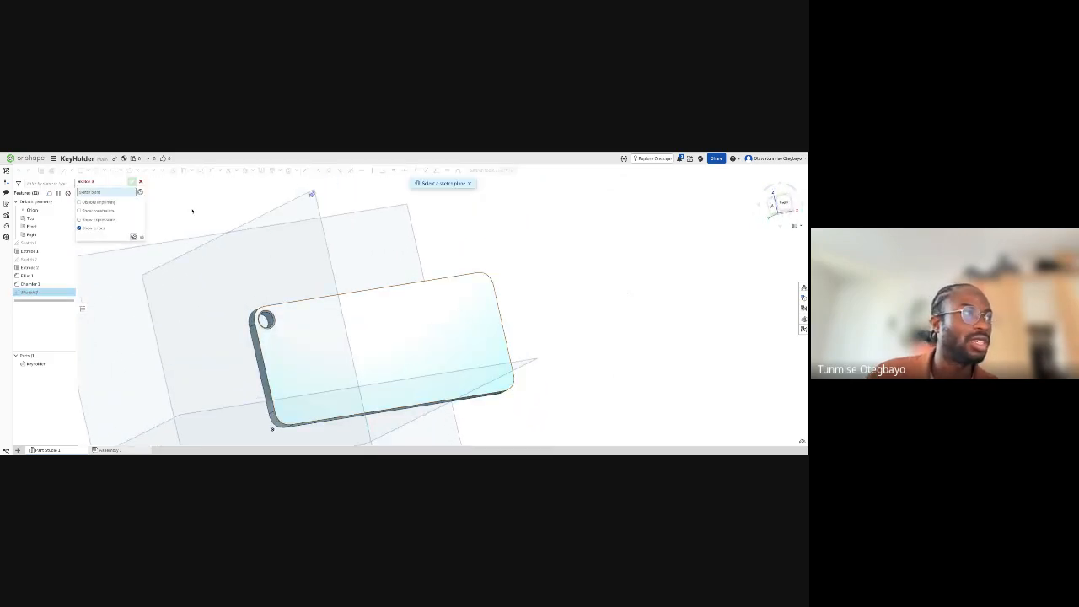
click(453, 332)
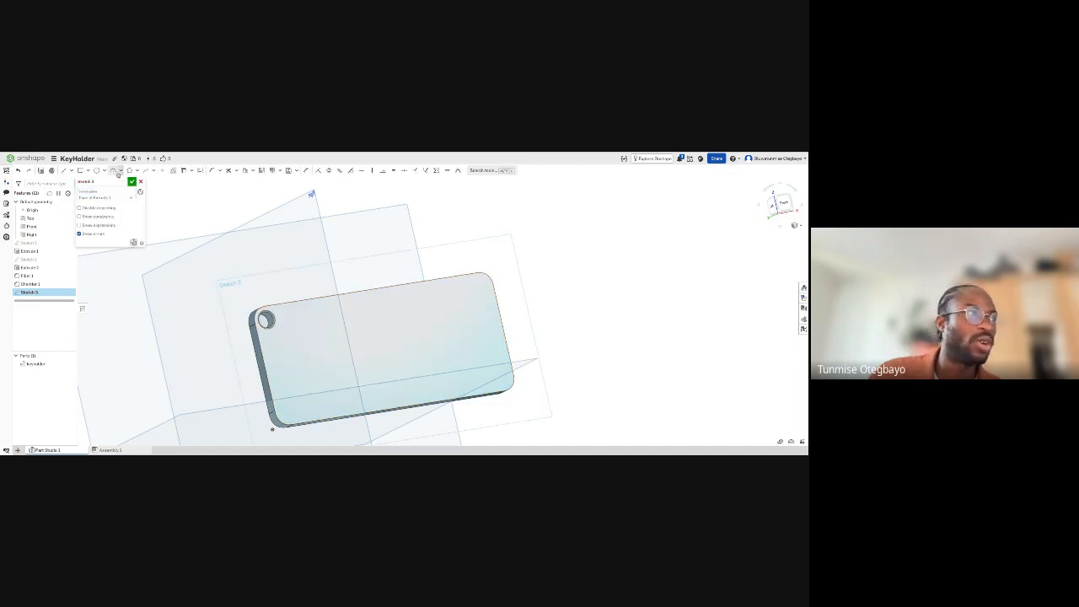
click(80, 170)
click(332, 329)
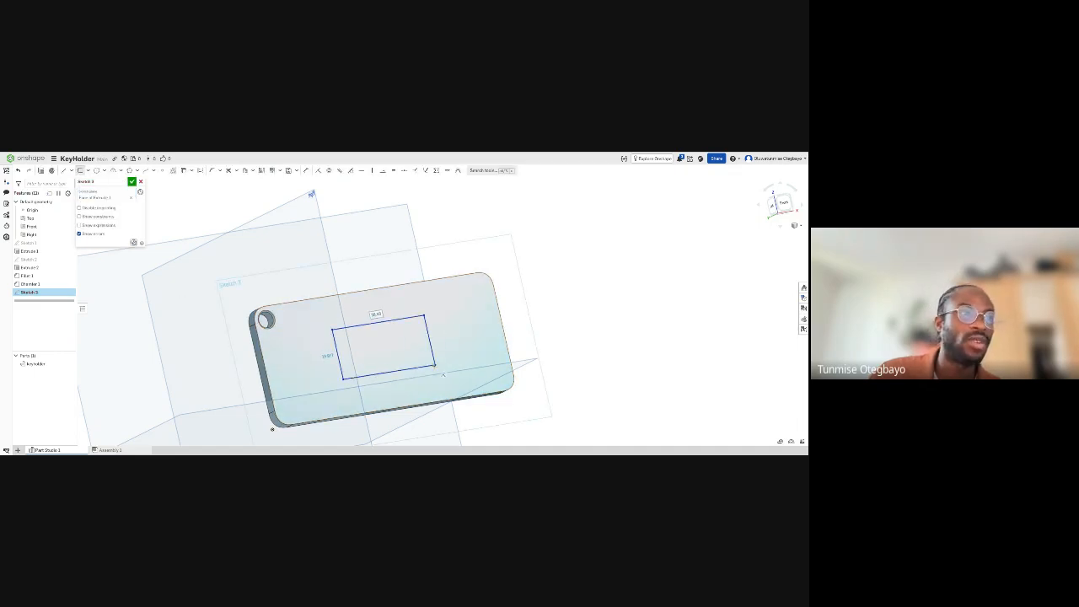
click(435, 364)
key(Escape)
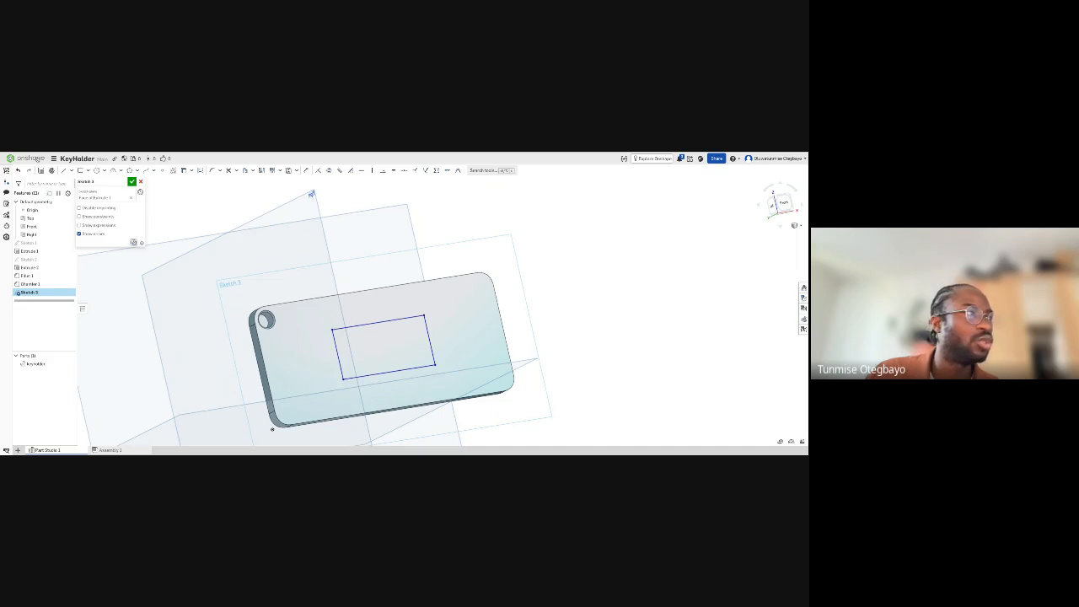
- Extrude the rectangle as a material removal through the full plate thickness and accept the cut
key(shift+e)
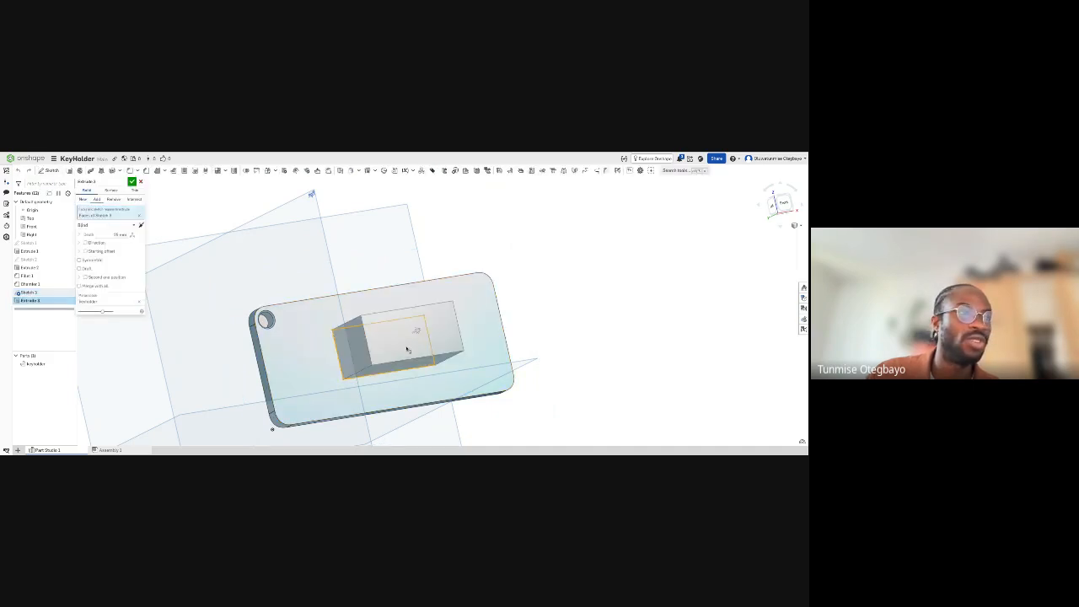
click(114, 201)
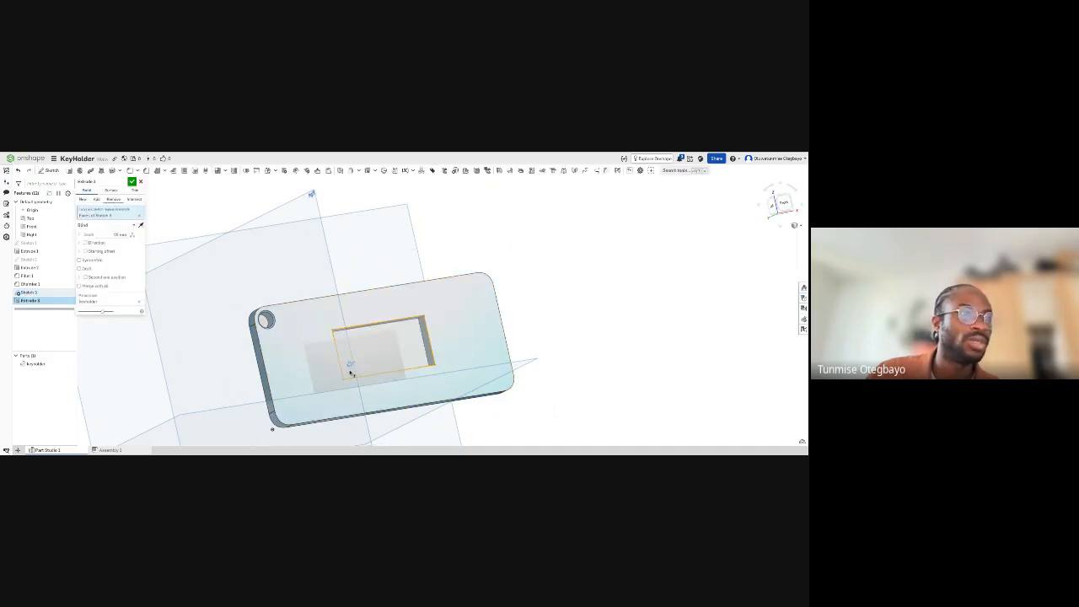
drag(350, 366, 289, 393)
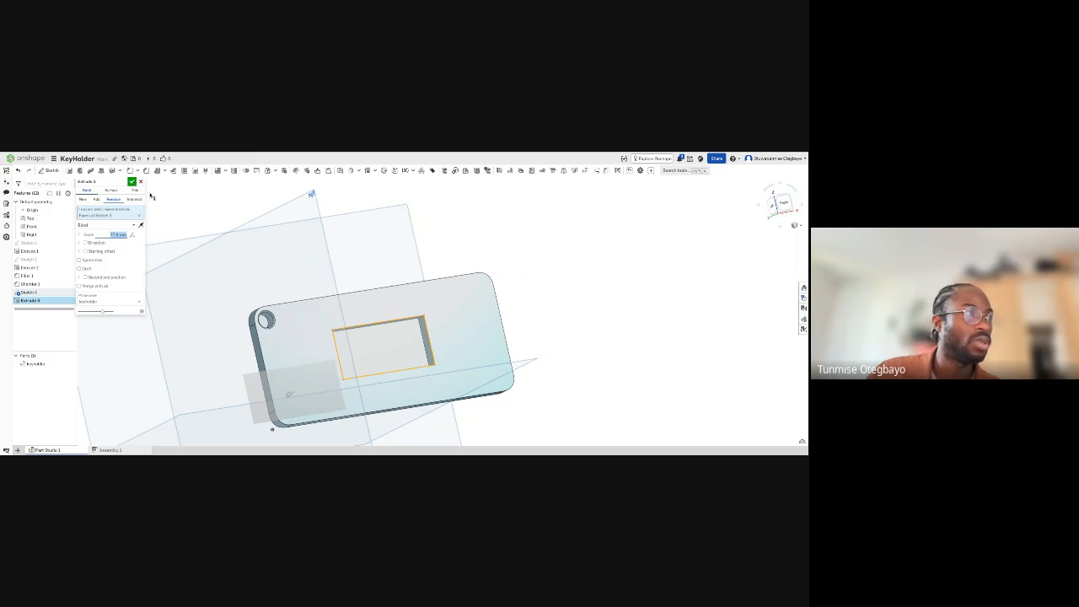
click(133, 183)
- Undo the rectangular cut and the rectangle sketch on the front face
right_drag(325, 268, 342, 303)
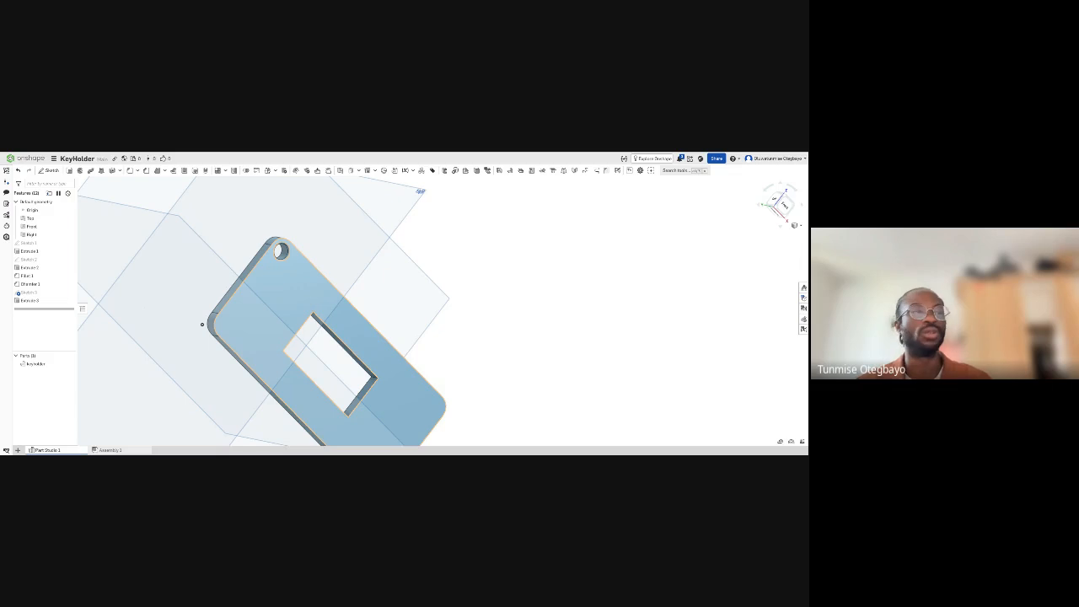
key(ctrl+z)
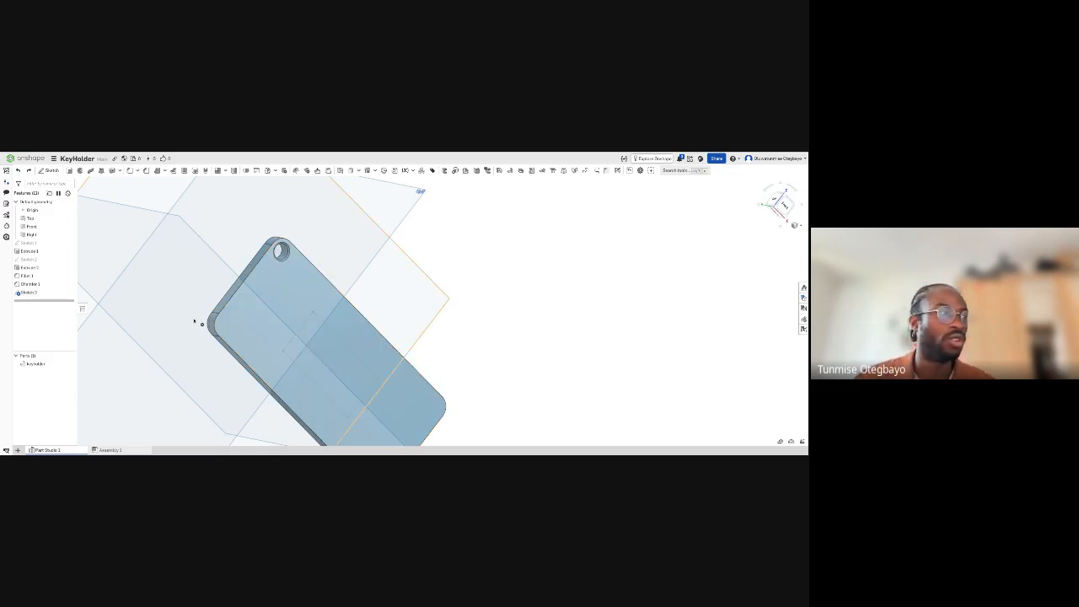
key(ctrl+z)
mouse_move(369, 376)
right_down()
mouse_move(342, 375)
mouse_move(344, 400)
mouse_move(352, 376)
right_up()
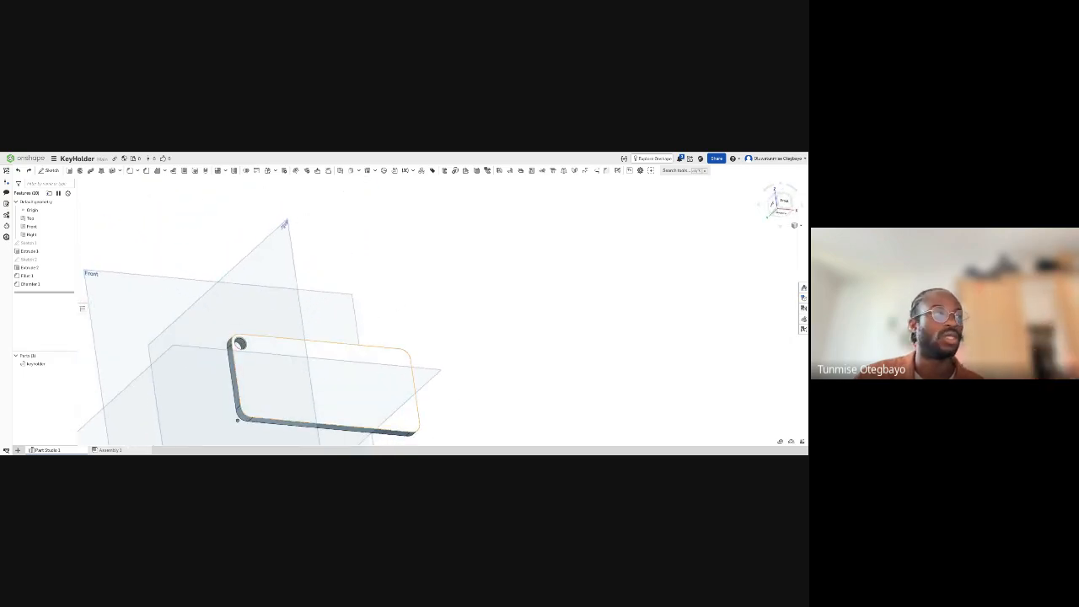
scroll(258, 346, up, 2)
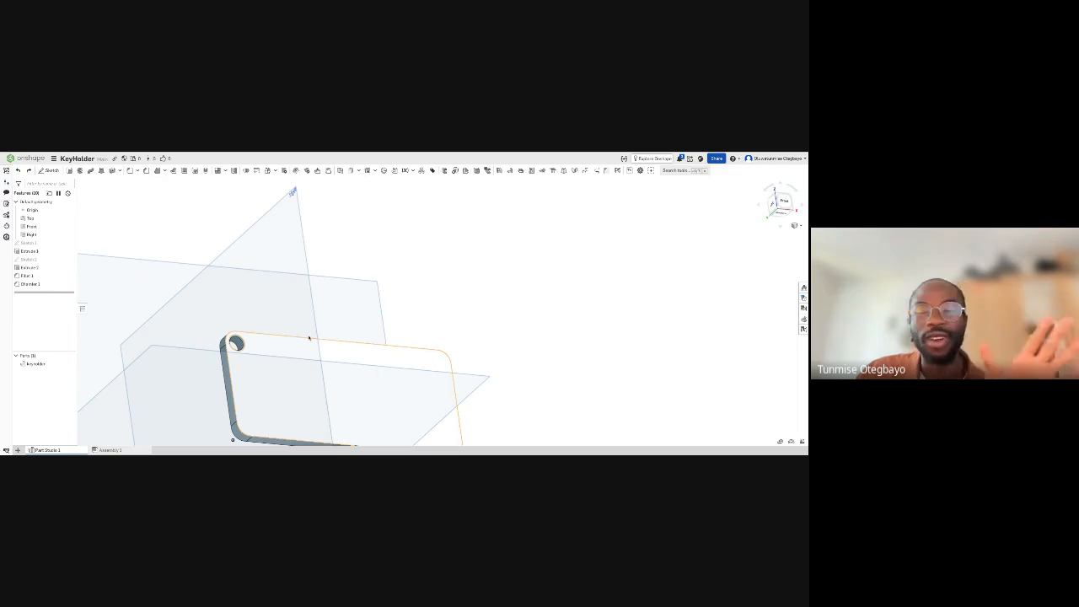
scroll(299, 324, down, 2)
right_drag(296, 334, 332, 308)
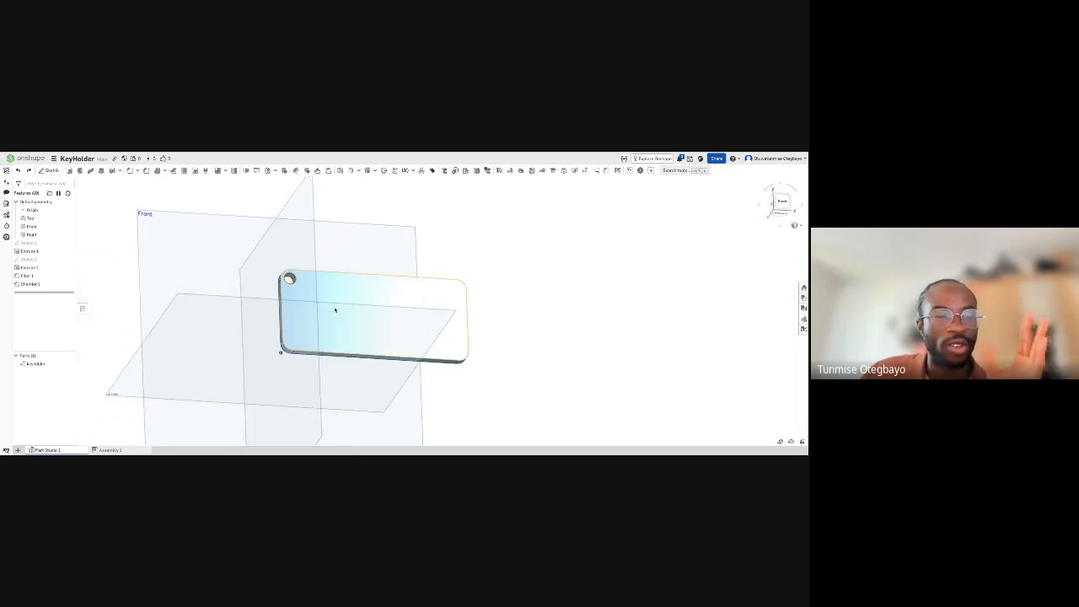
scroll(334, 311, up, 3)
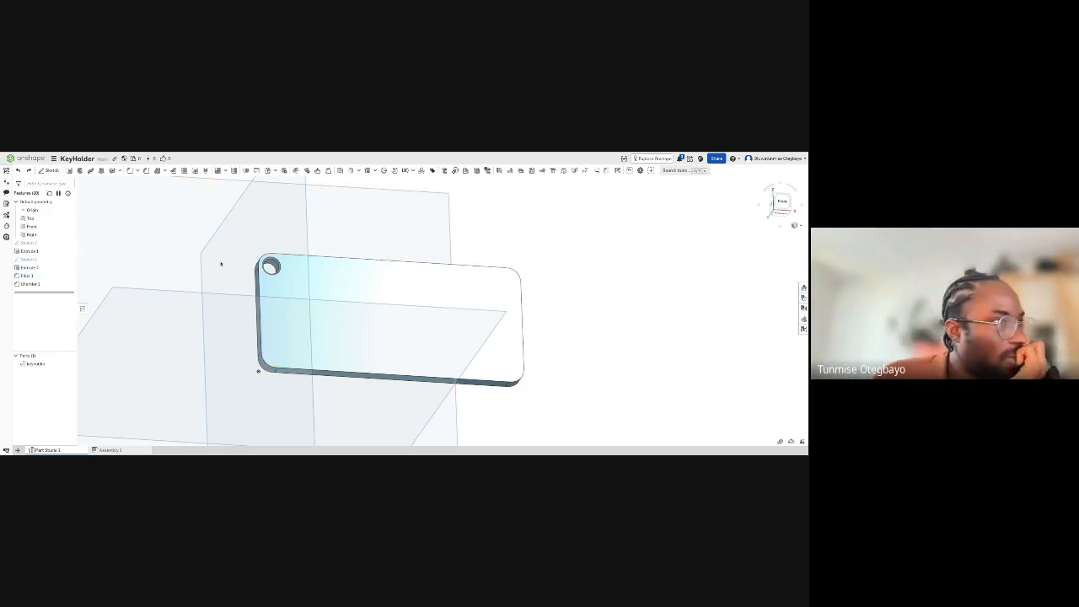
scroll(222, 265, up, 2)
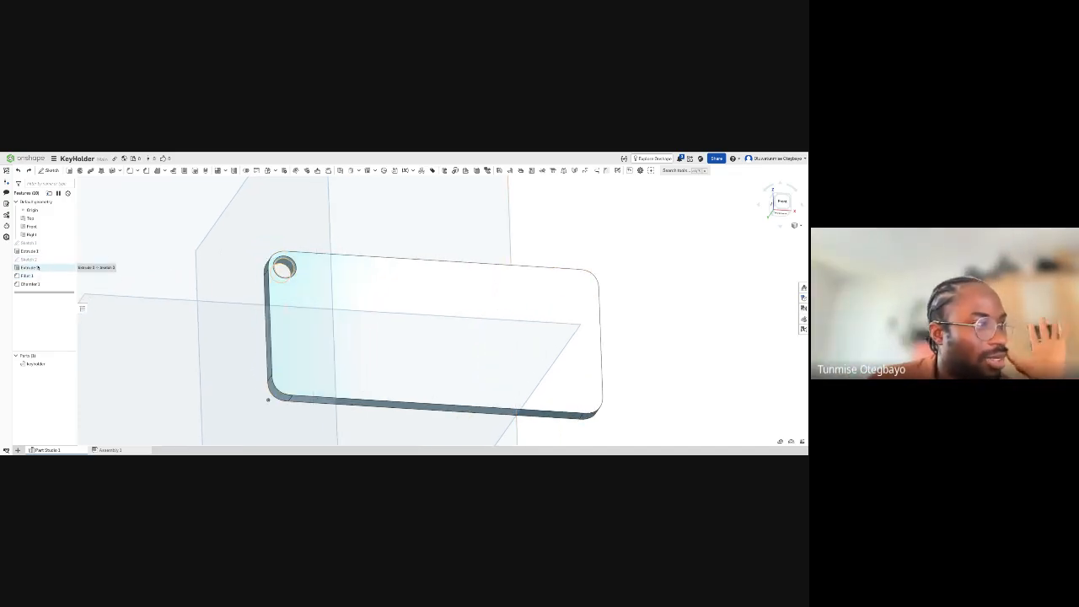
- Reopen the hole's sketch and inspect the dimension between the circle and the plate's short side edge without changing it
double_click(39, 260)
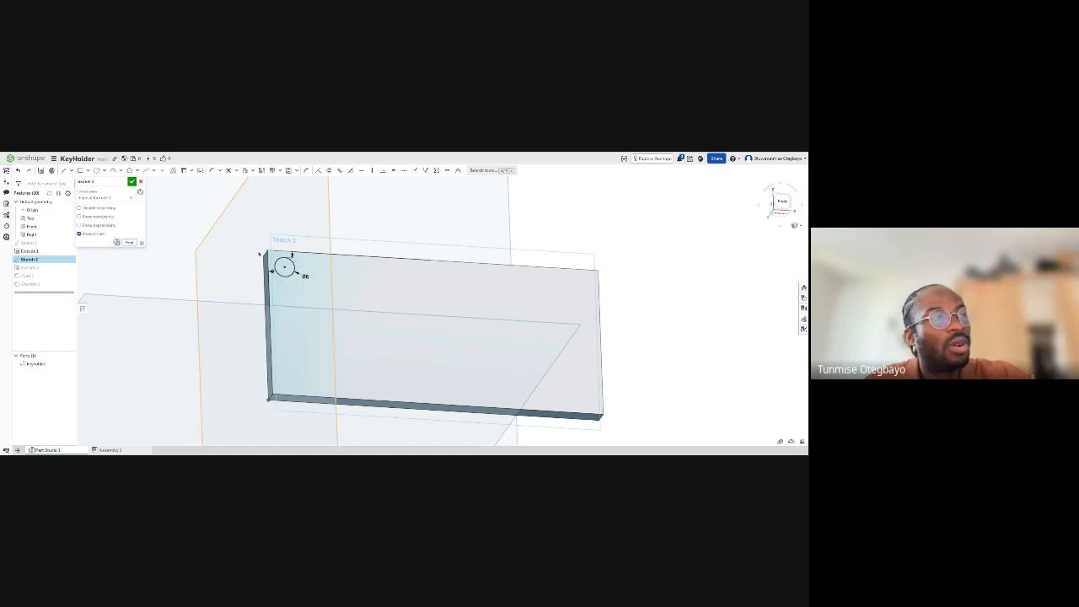
key(n)
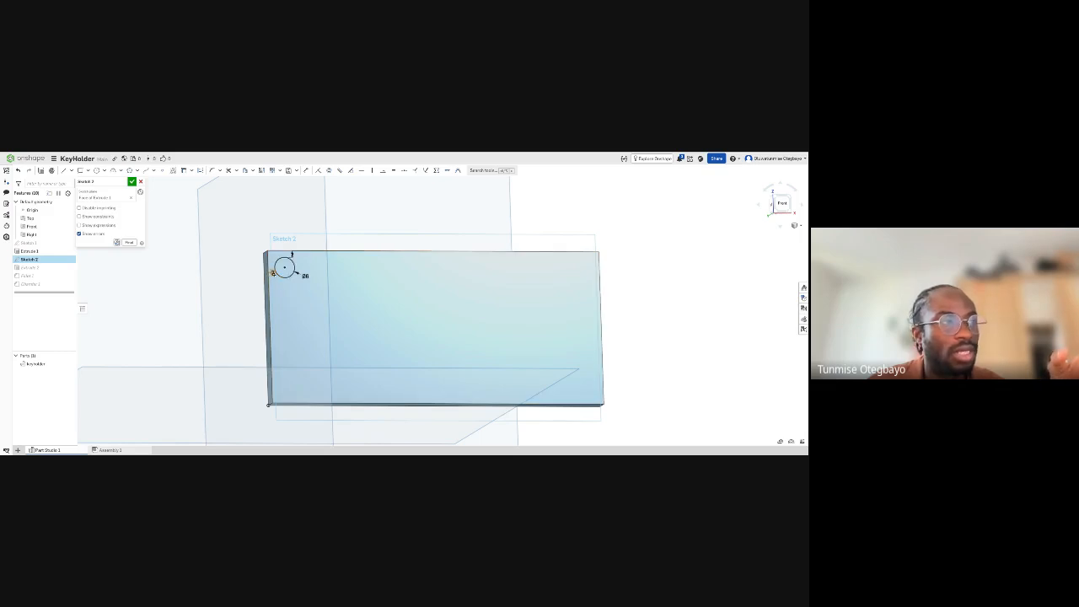
double_click(272, 274)
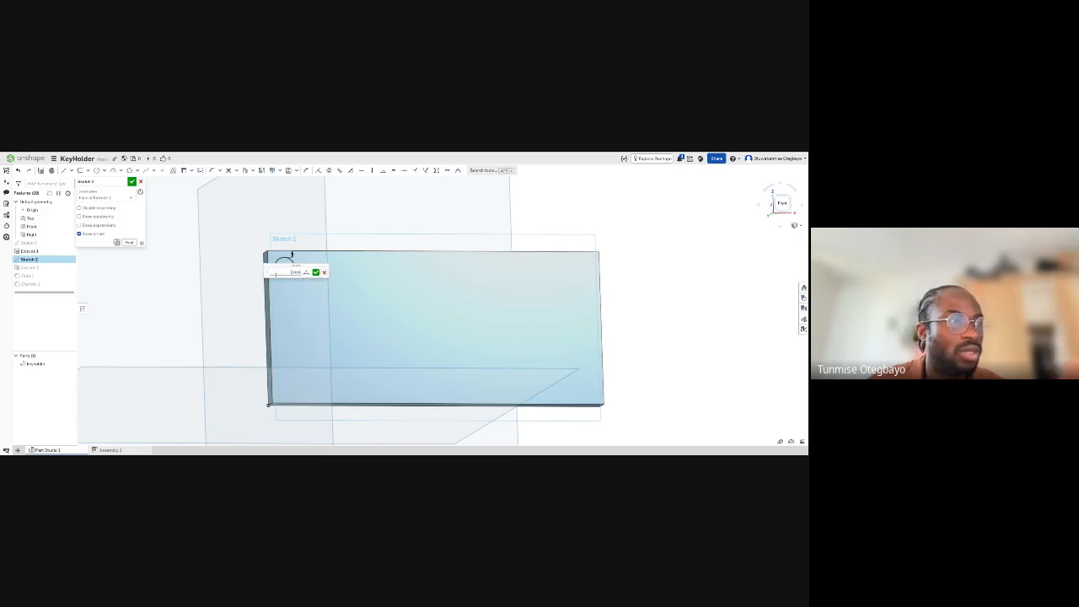
click(324, 273)
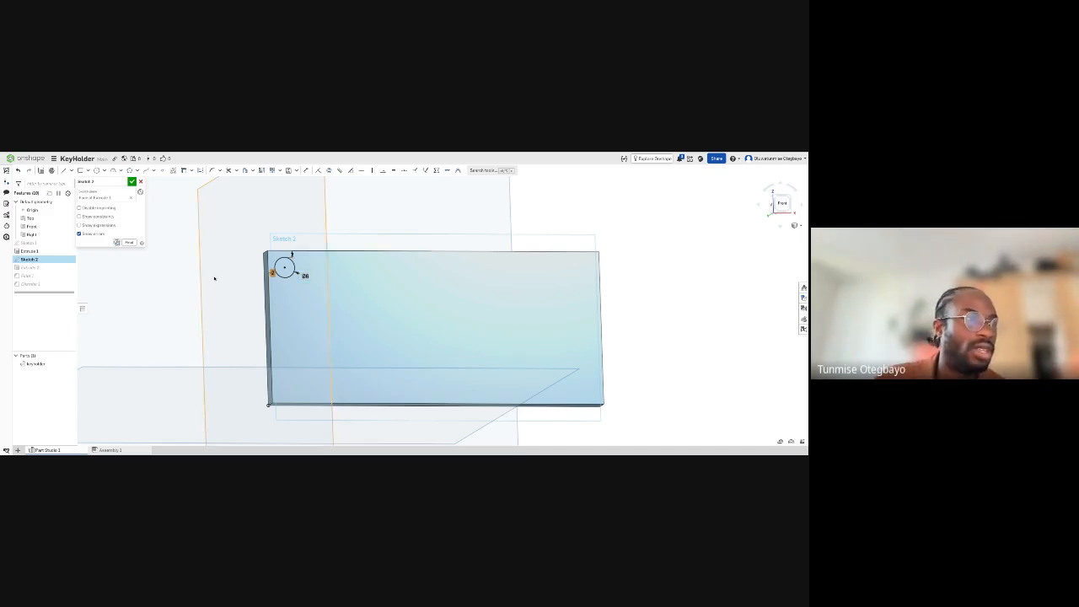
- Reposition the hole's two edge-distance dimensions so they line up neatly beside and above the circle
scroll(297, 273, up, 3)
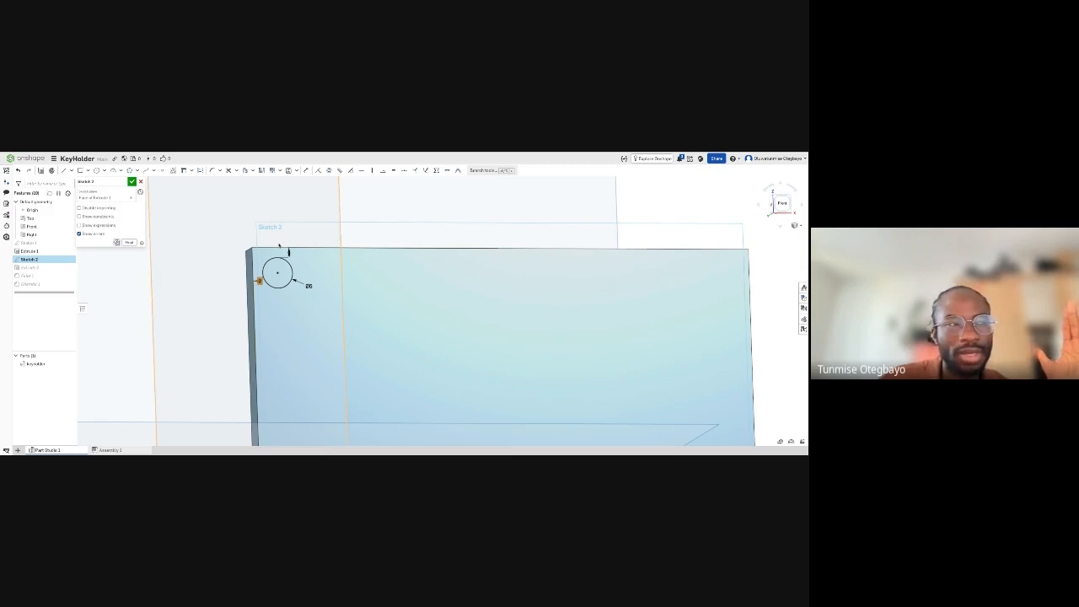
scroll(289, 251, down, 3)
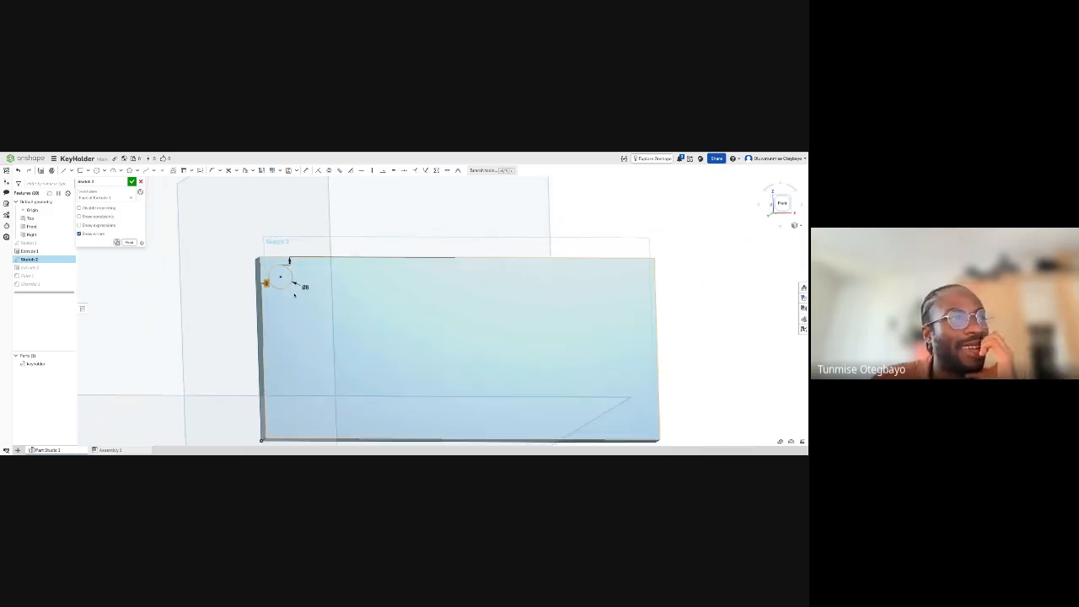
right_drag(294, 295, 293, 292)
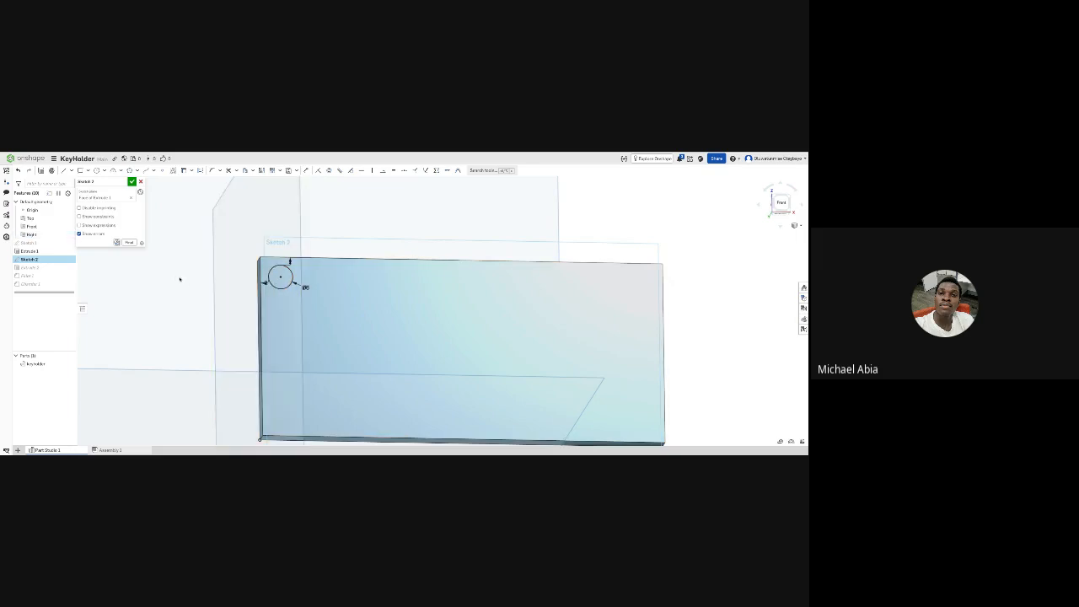
scroll(251, 269, down, 1)
scroll(252, 269, up, 5)
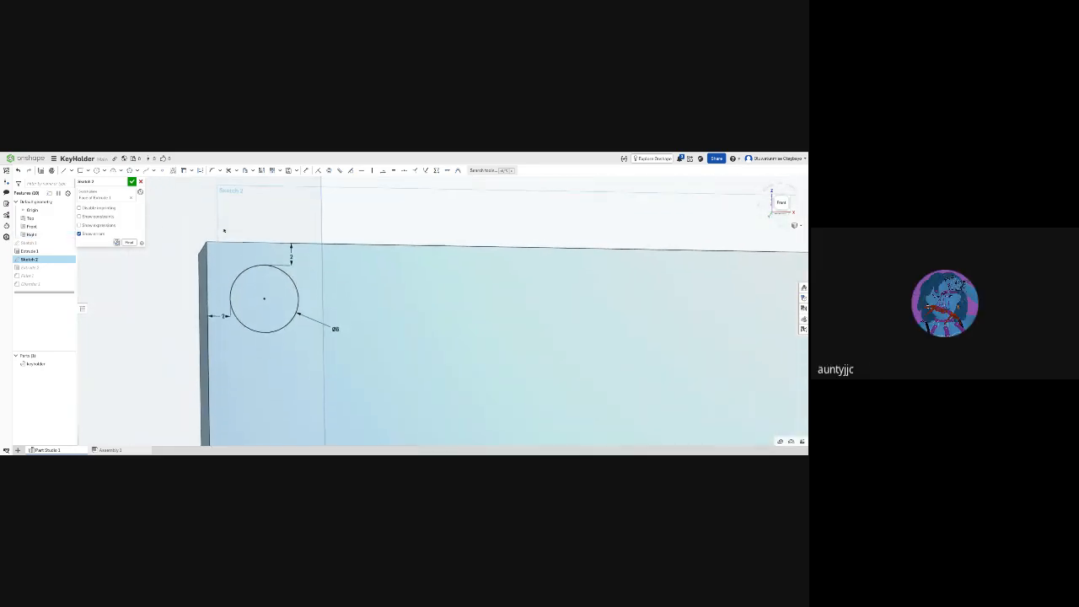
drag(292, 261, 276, 258)
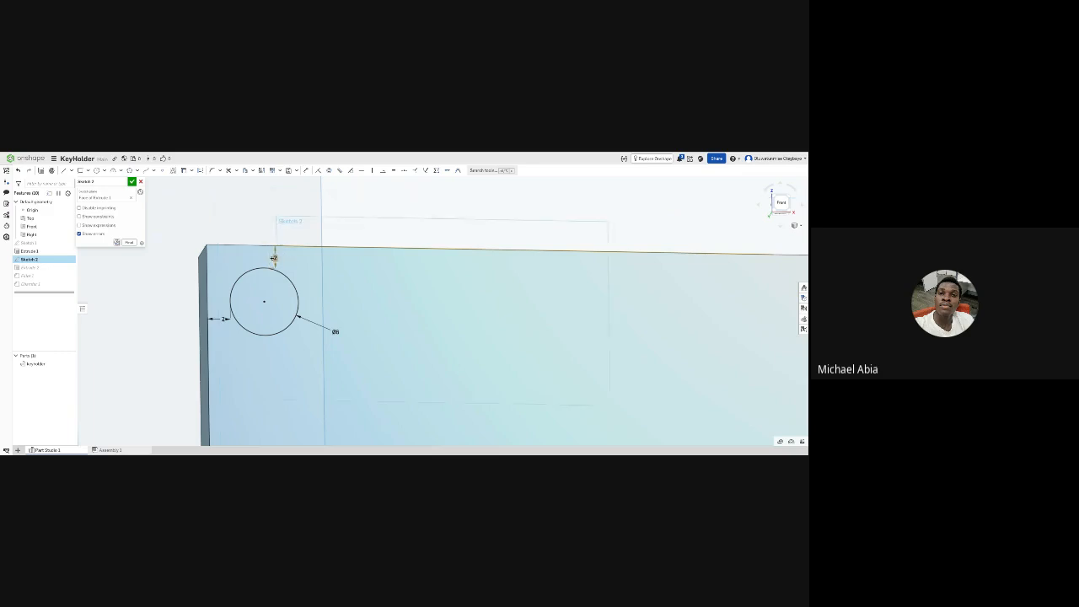
drag(223, 319, 222, 308)
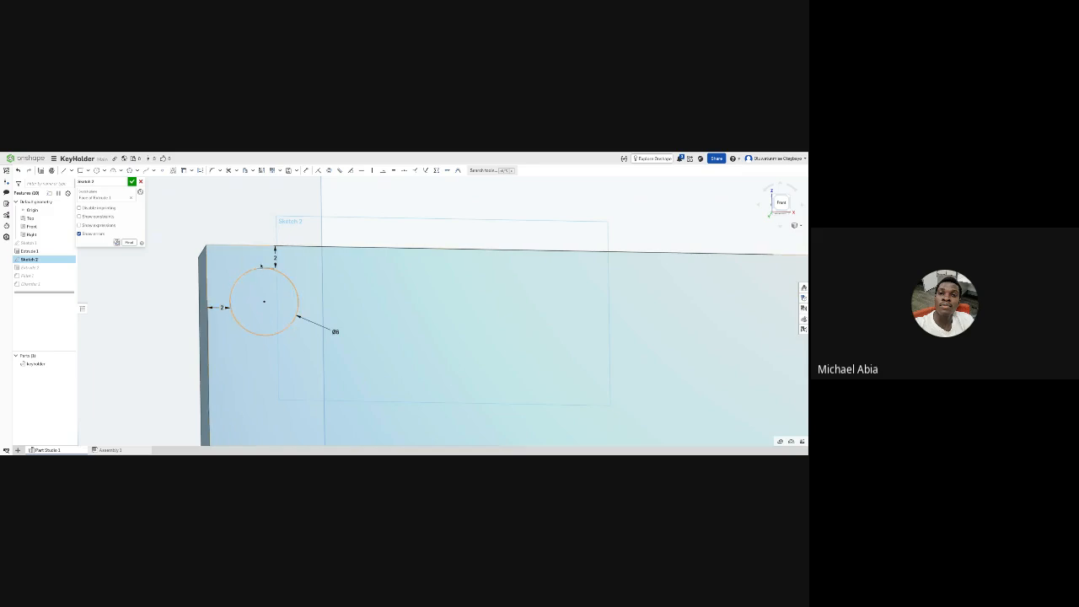
drag(275, 259, 272, 257)
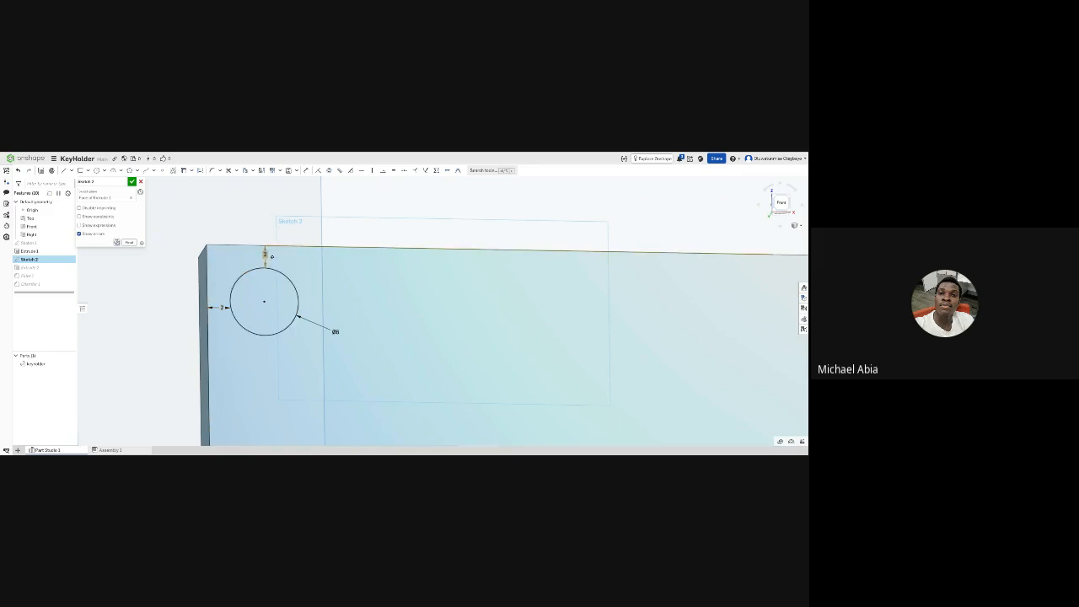
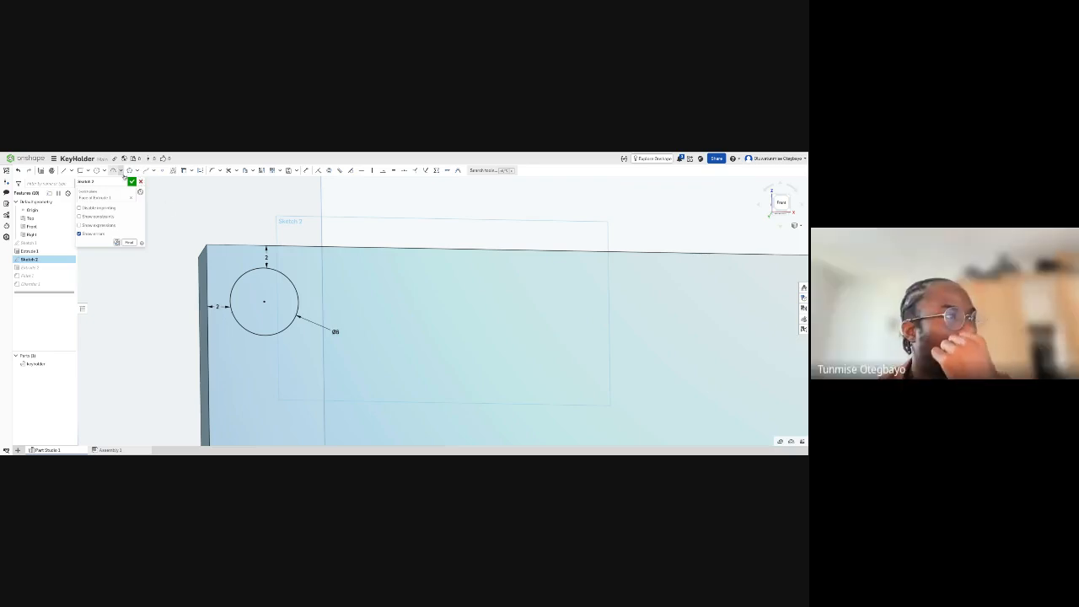
- Discard the open changes to the hole's sketch and set the corner fillet's radius to 5 mm
click(141, 182)
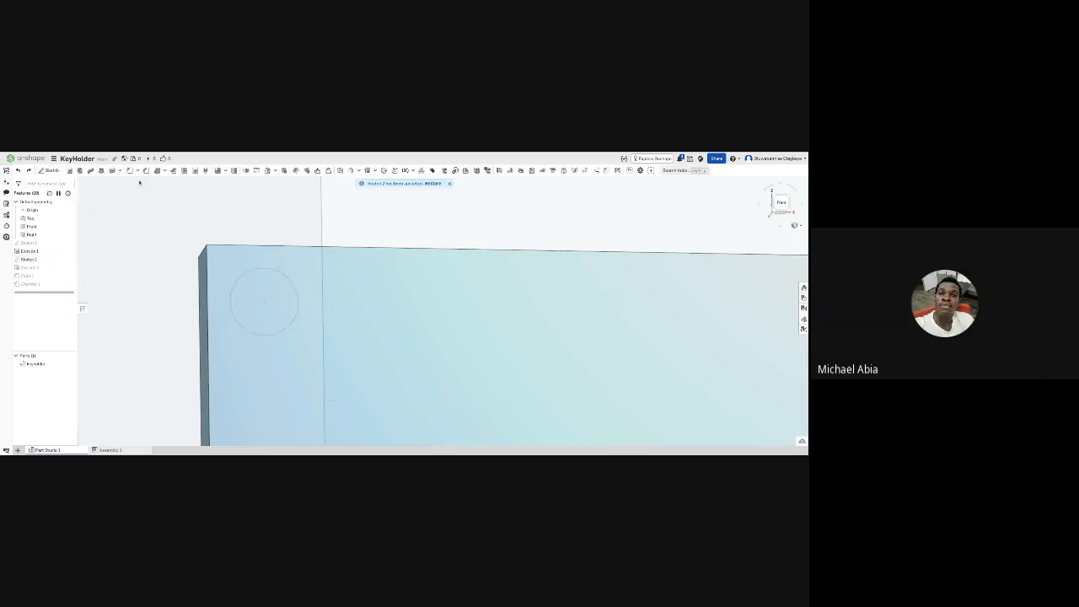
double_click(43, 277)
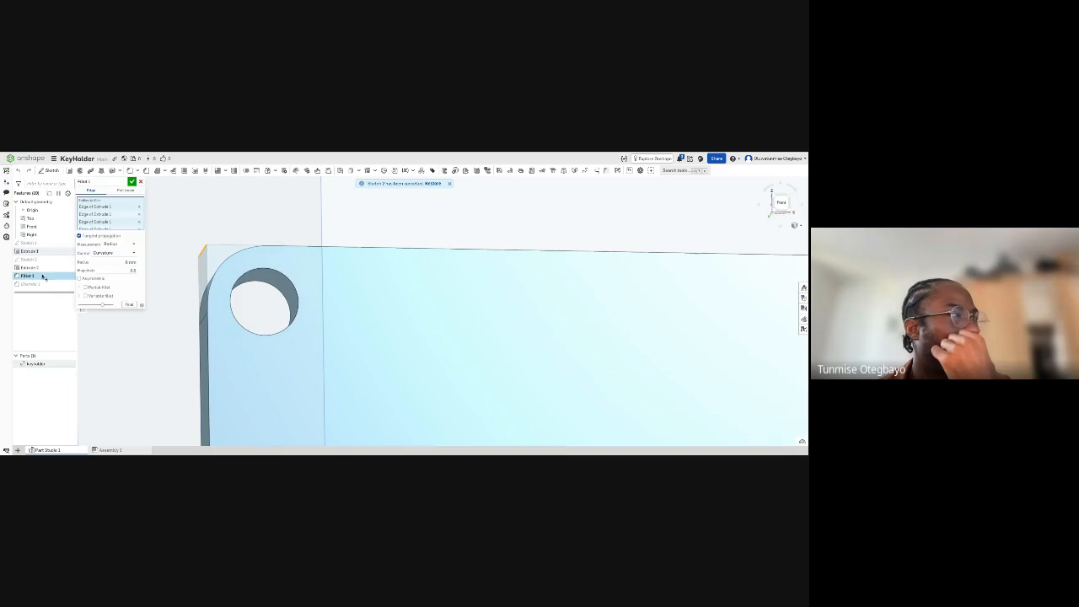
click(117, 261)
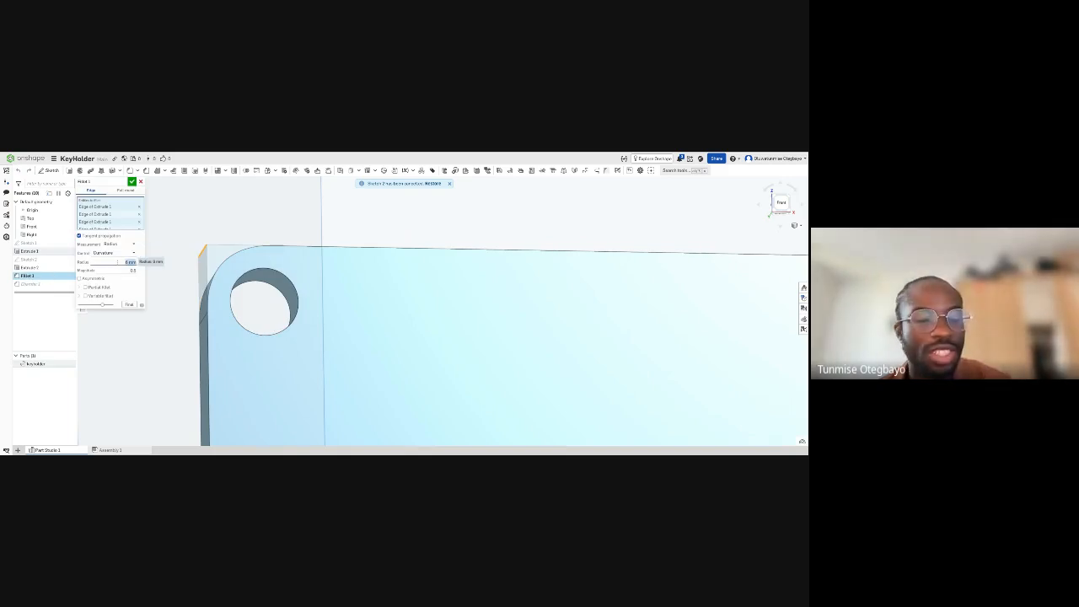
text(5)
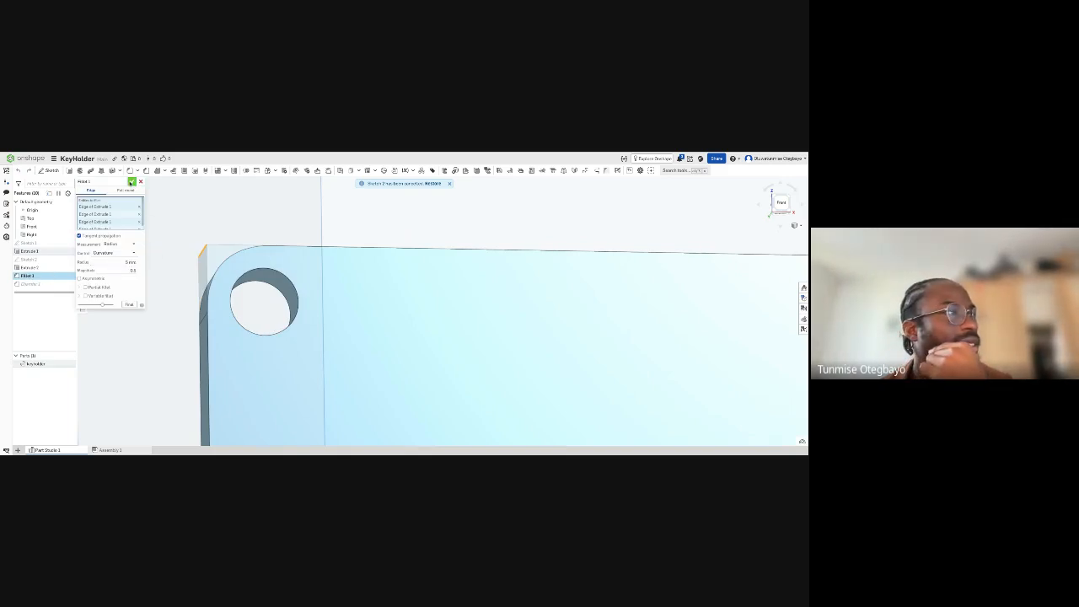
click(131, 182)
- Examine the plate's rounded corners and the clearance around the corner hole
right_drag(247, 225, 268, 255)
scroll(268, 255, down, 5)
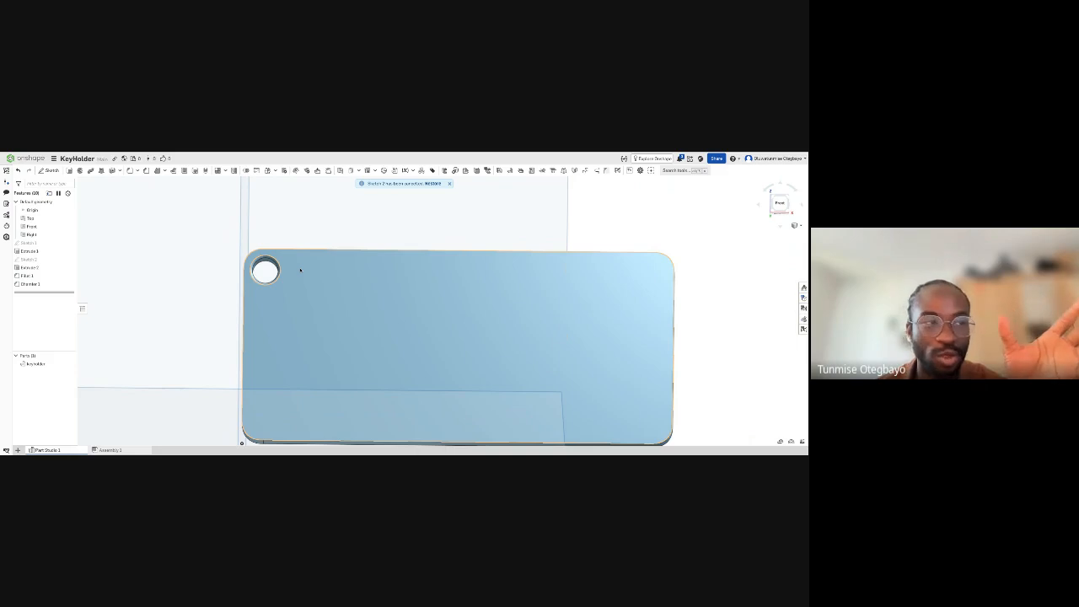
click(450, 184)
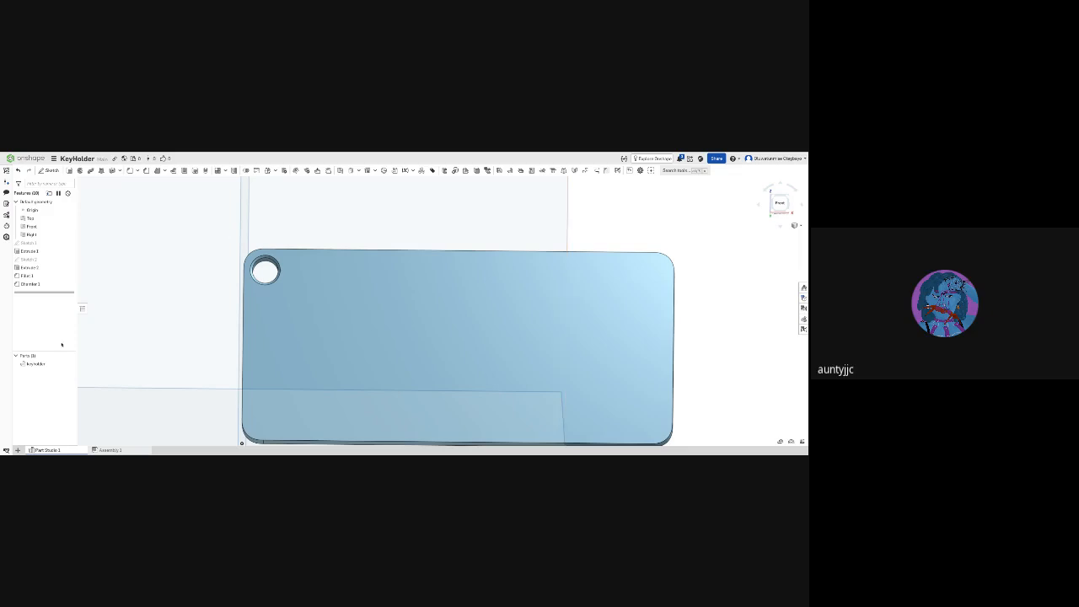
scroll(270, 310, up, 2)
scroll(270, 315, down, 4)
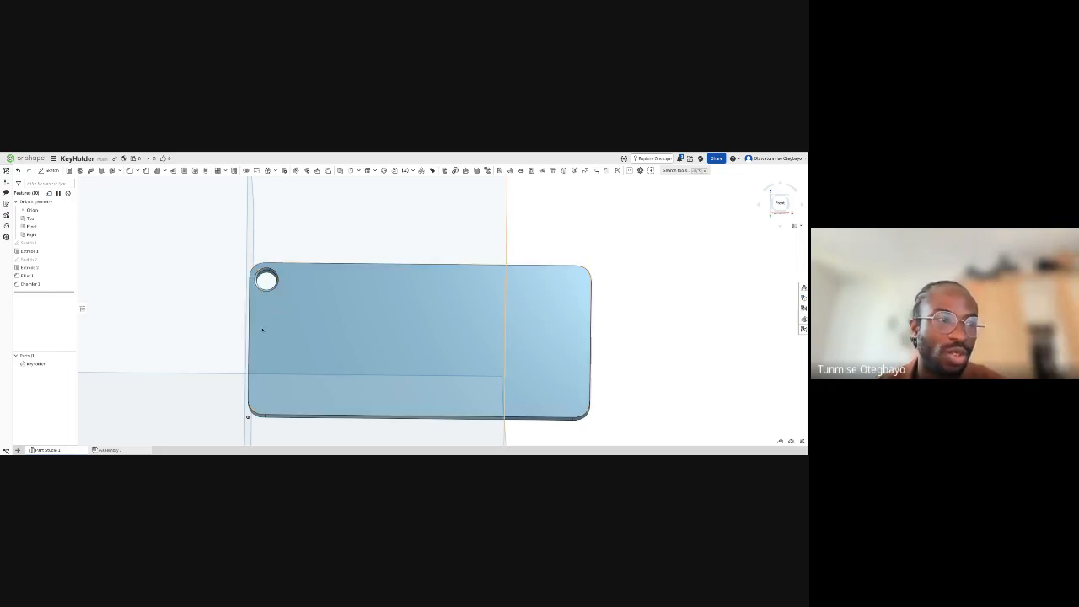
scroll(355, 322, up, 3)
right_drag(353, 324, 376, 297)
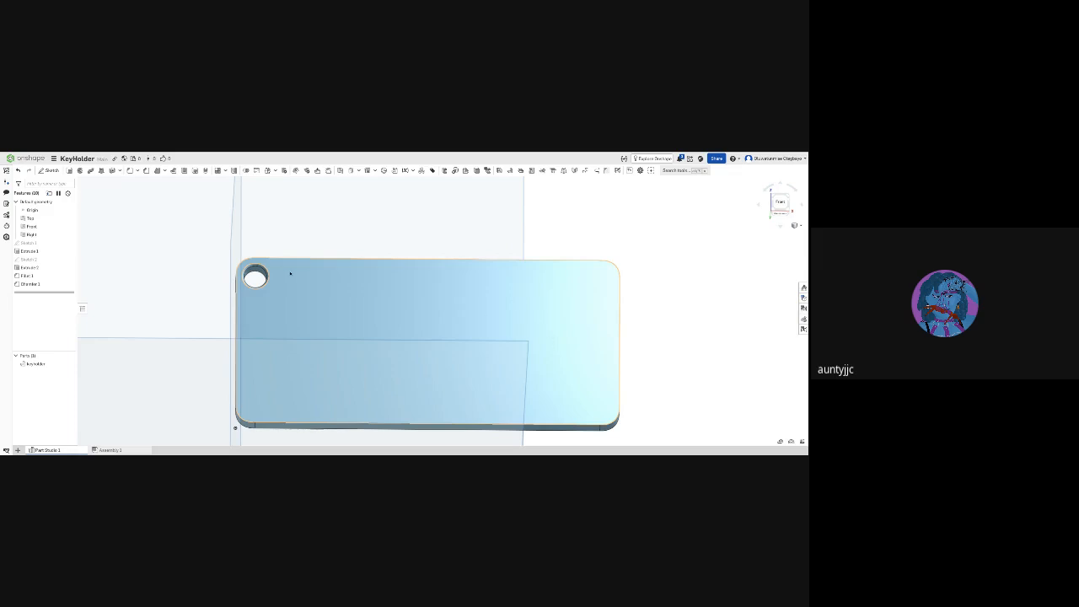
scroll(263, 275, up, 3)
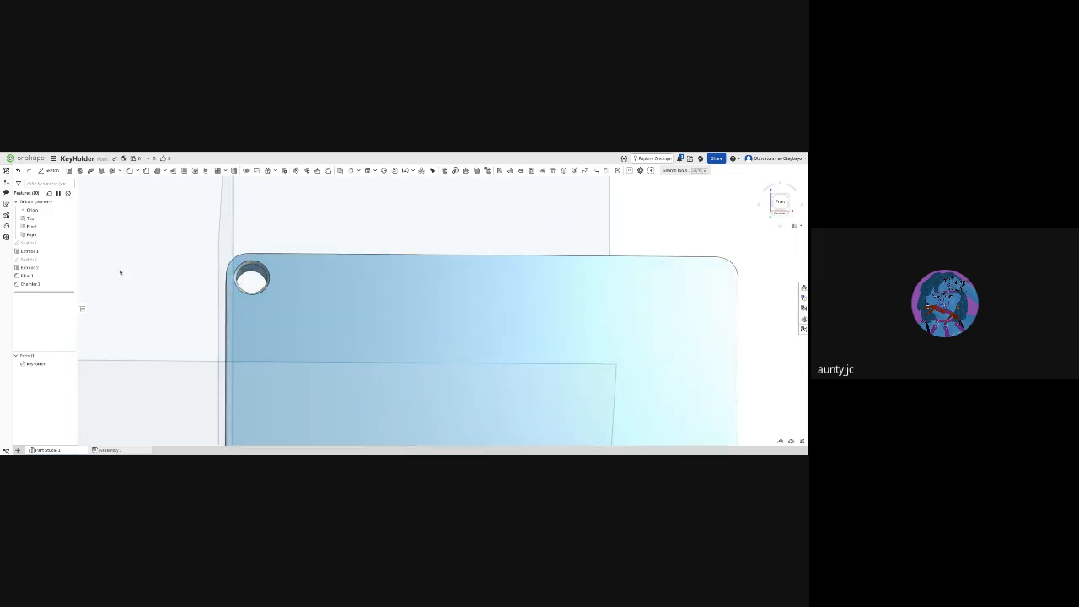
- Reopen the corner fillet and try radii of 0, 0.5 and 1 mm
click(44, 276)
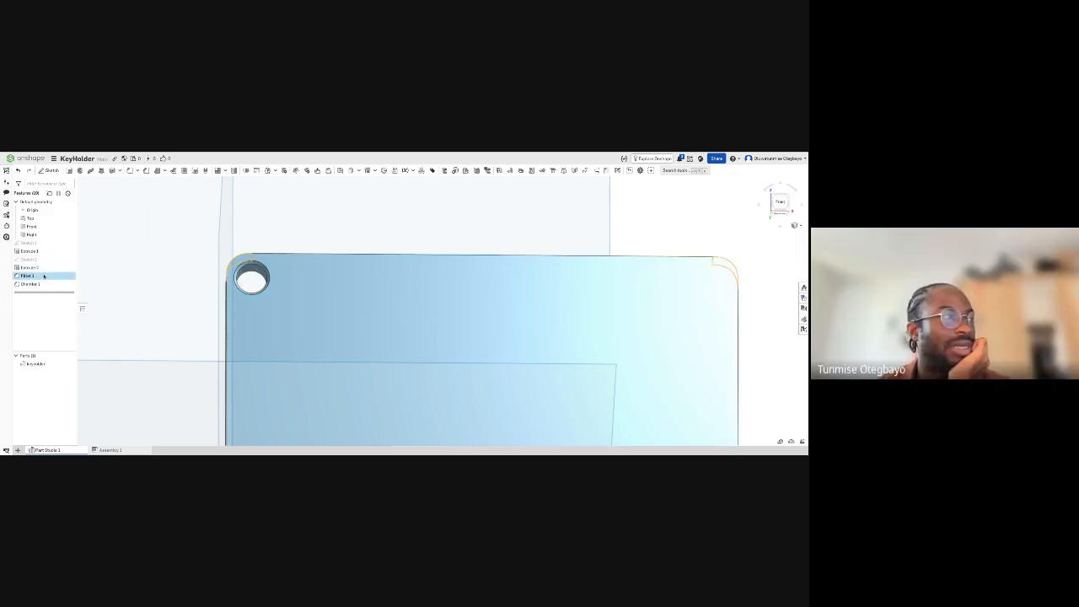
double_click(44, 275)
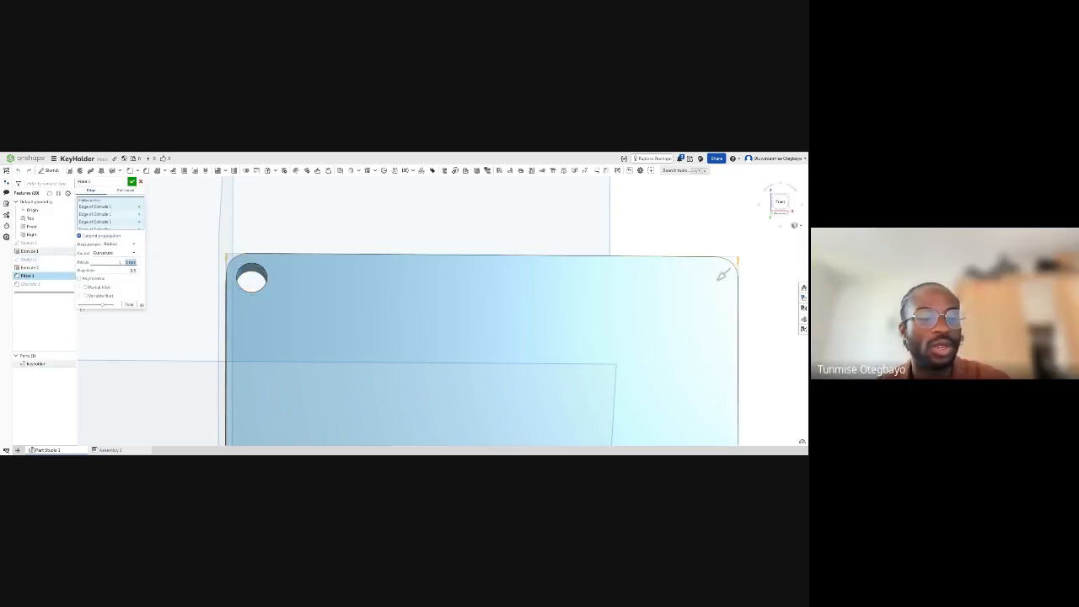
text(0)
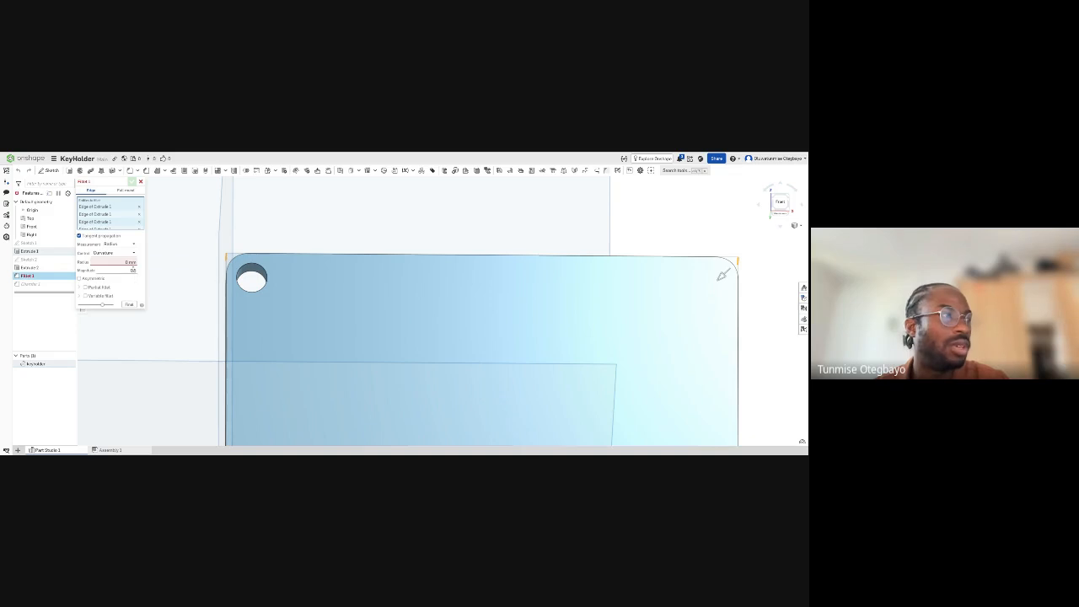
click(129, 261)
text(0.)
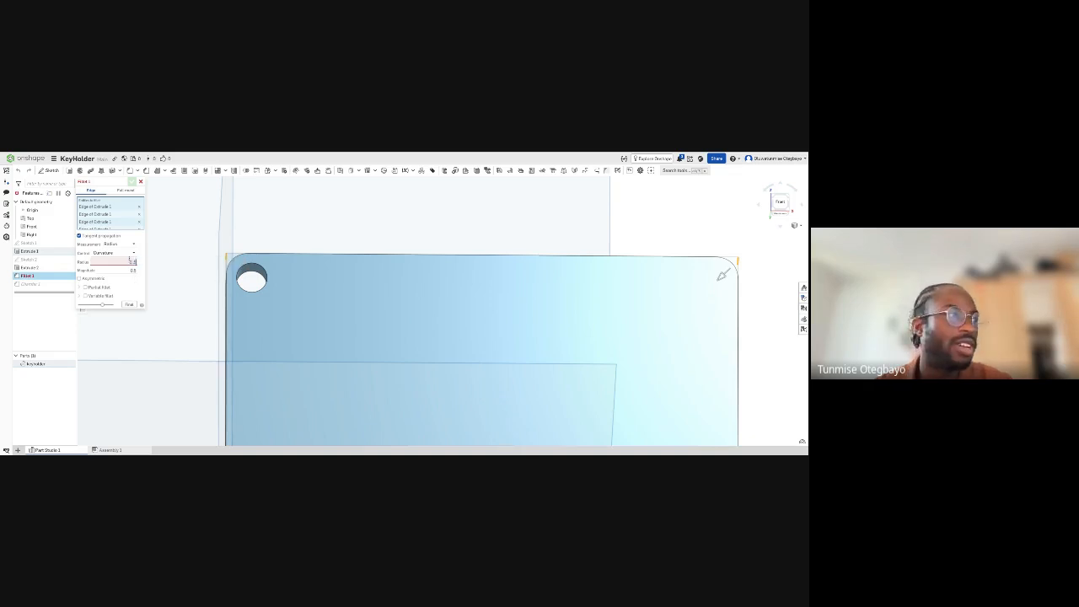
text(5)
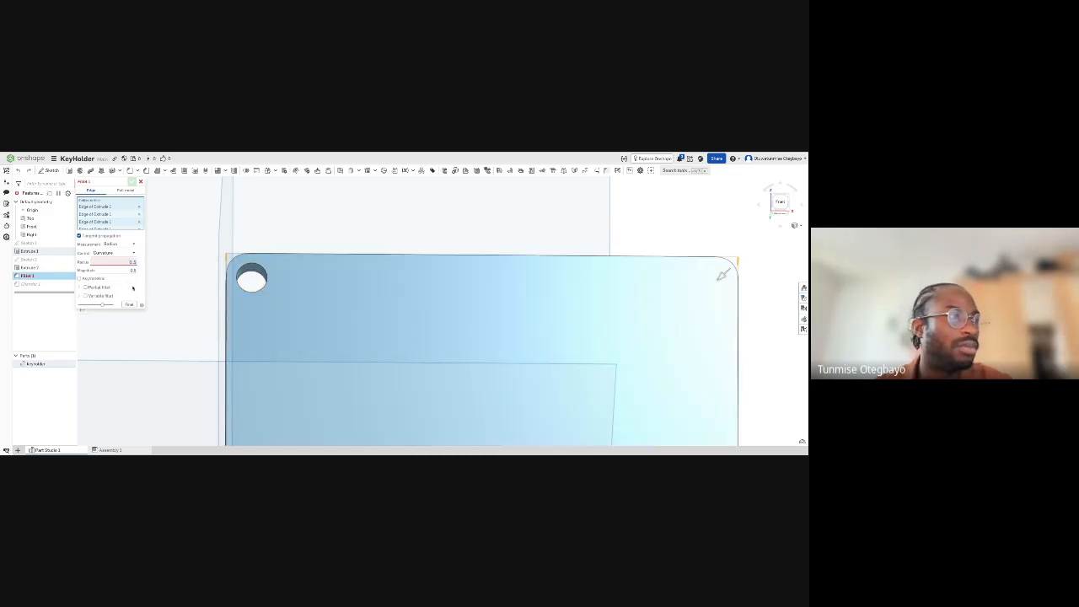
click(131, 261)
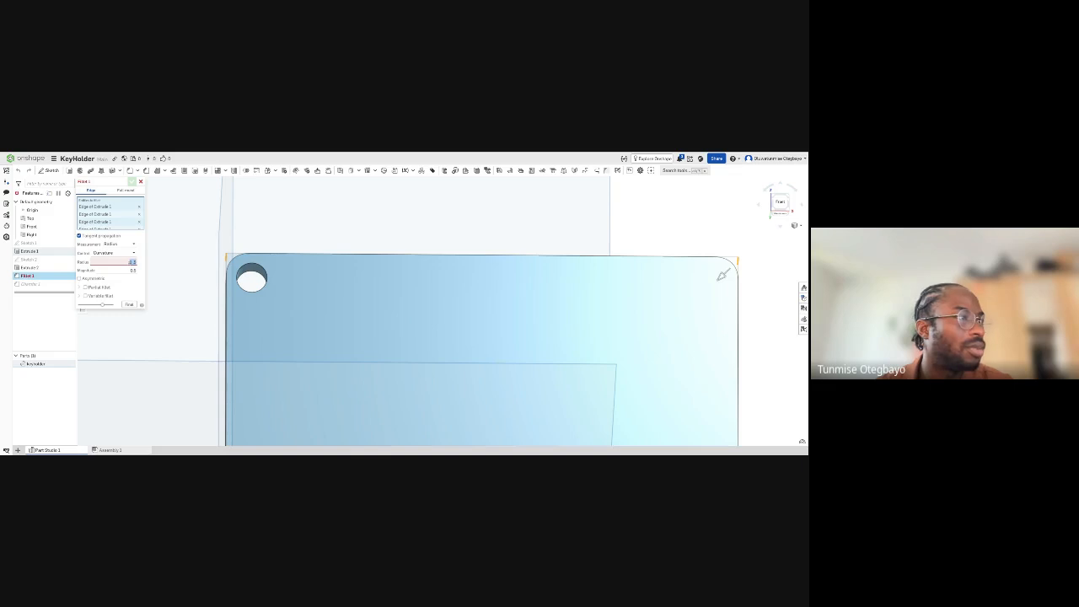
text(1)
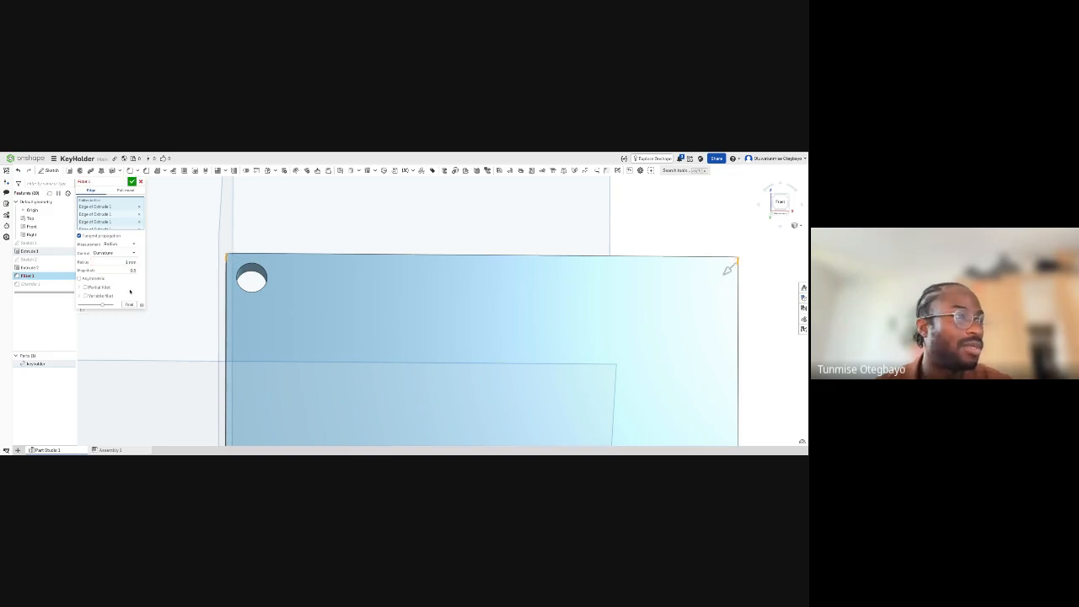
scroll(233, 255, up, 3)
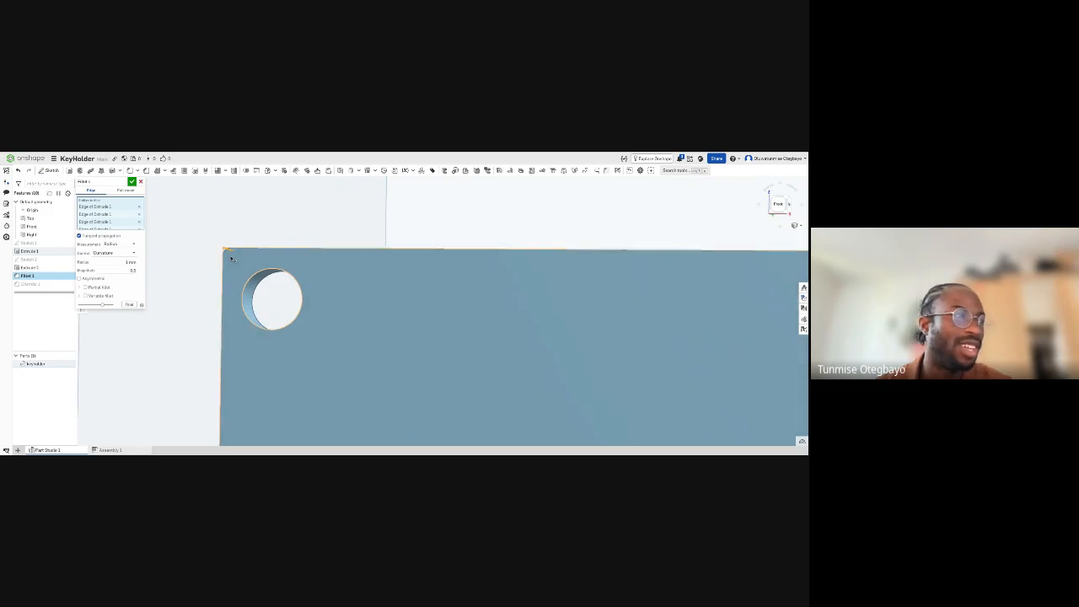
- Try a 3 mm radius for the corner fillet, and accept the fillet with a 5 mm radius
click(109, 261)
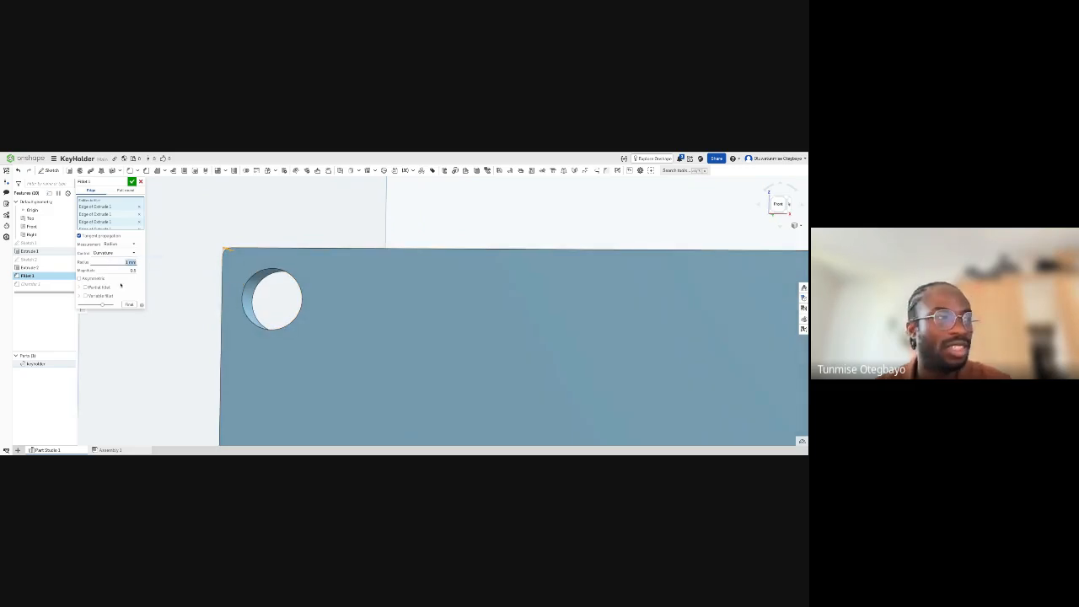
text(3)
key(Return)
right_drag(186, 280, 243, 280)
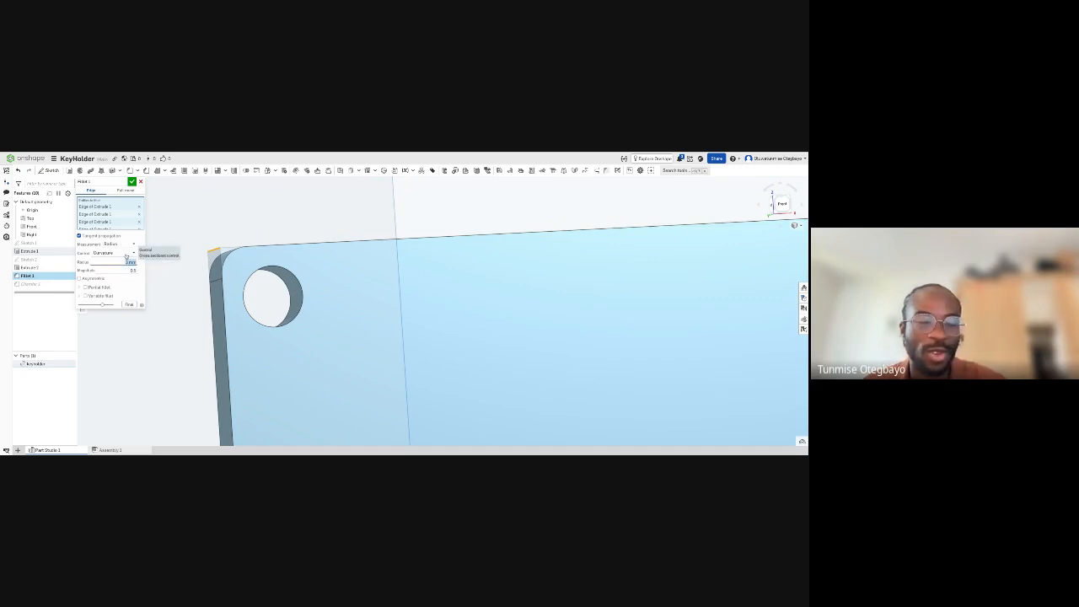
text(5)
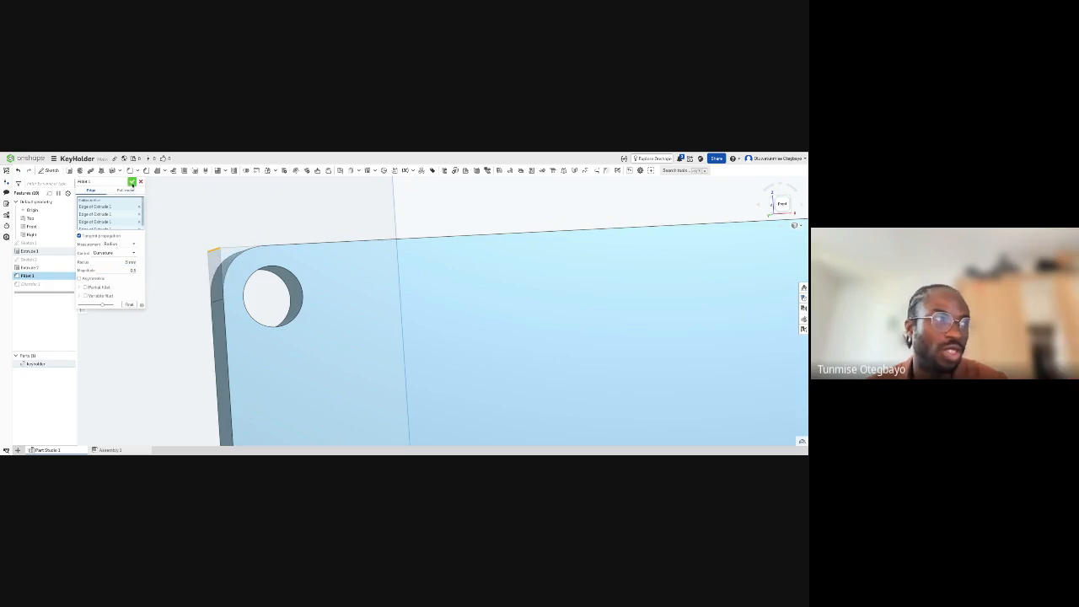
click(133, 183)
- Examine the whole key holder from several angles, including its front face, hole, rounded corners and side edges
scroll(176, 253, down, 5)
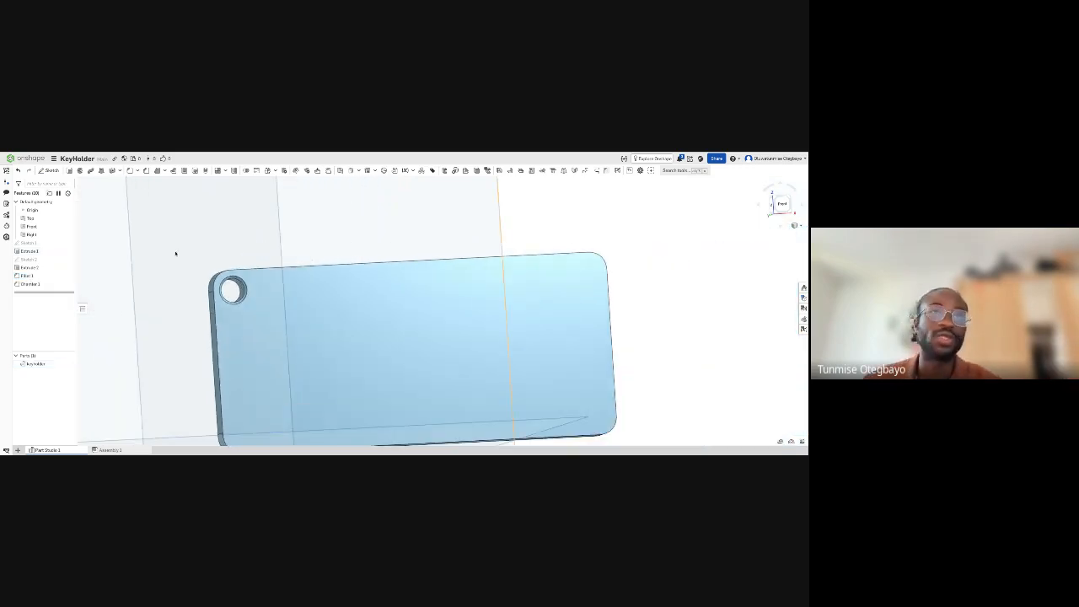
scroll(177, 255, down, 1)
right_drag(221, 308, 218, 305)
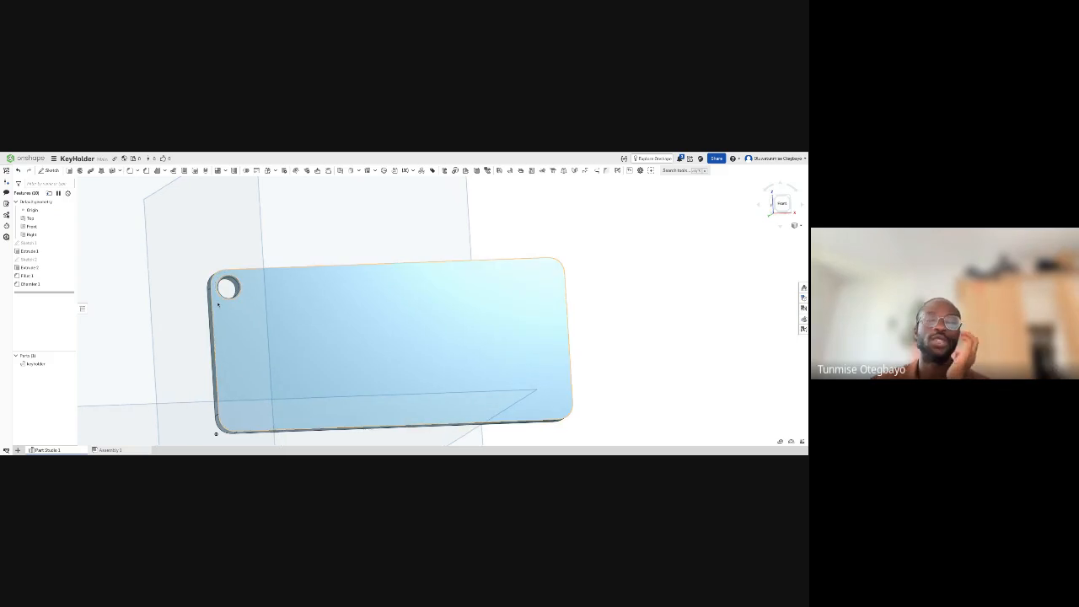
scroll(223, 307, down, 2)
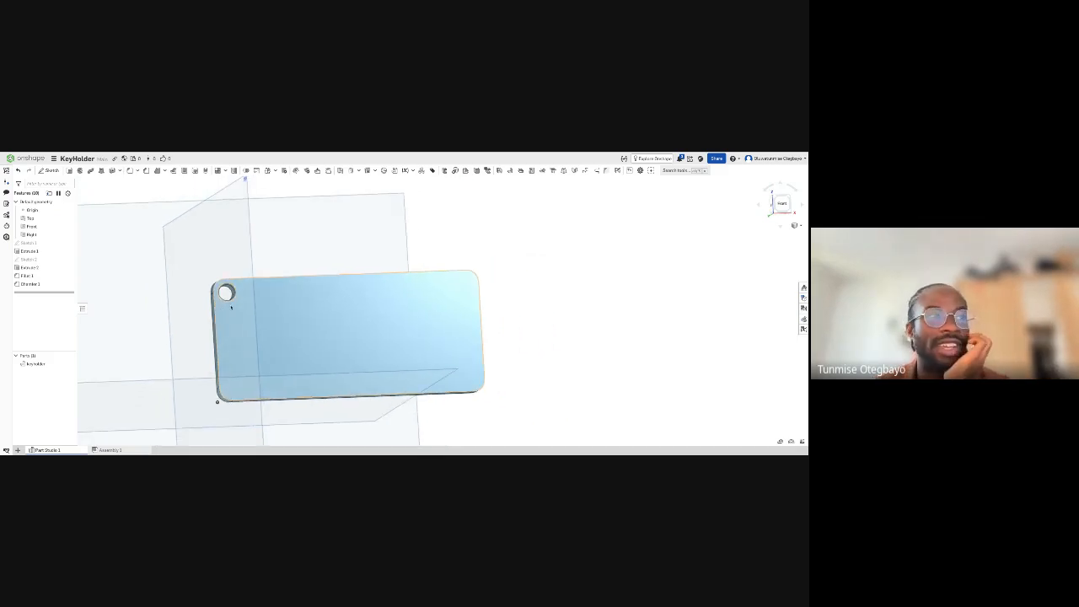
scroll(240, 304, down, 1)
right_drag(322, 346, 321, 345)
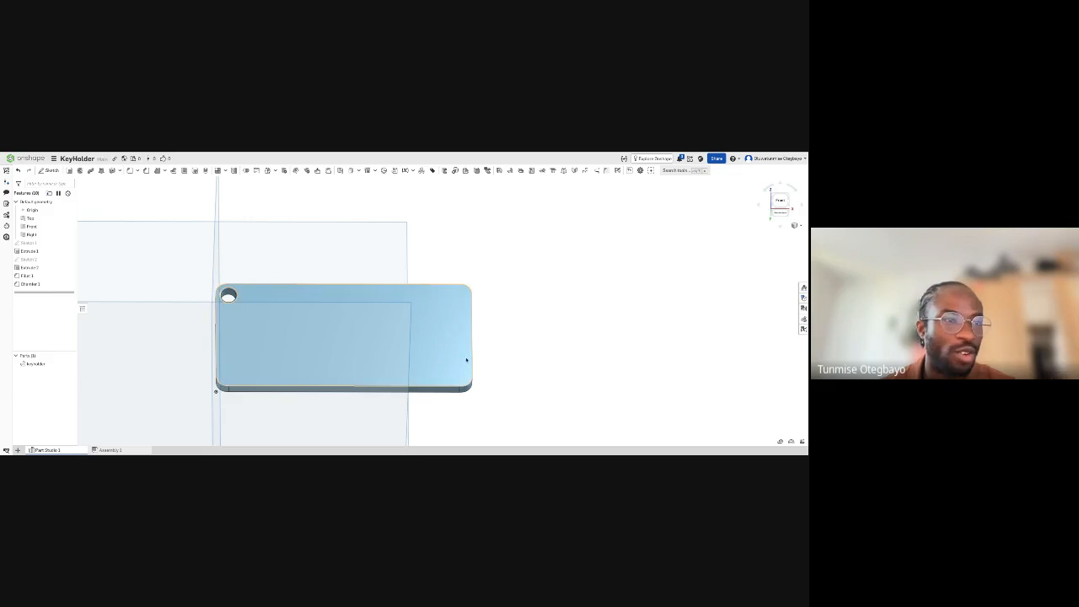
right_drag(441, 330, 441, 329)
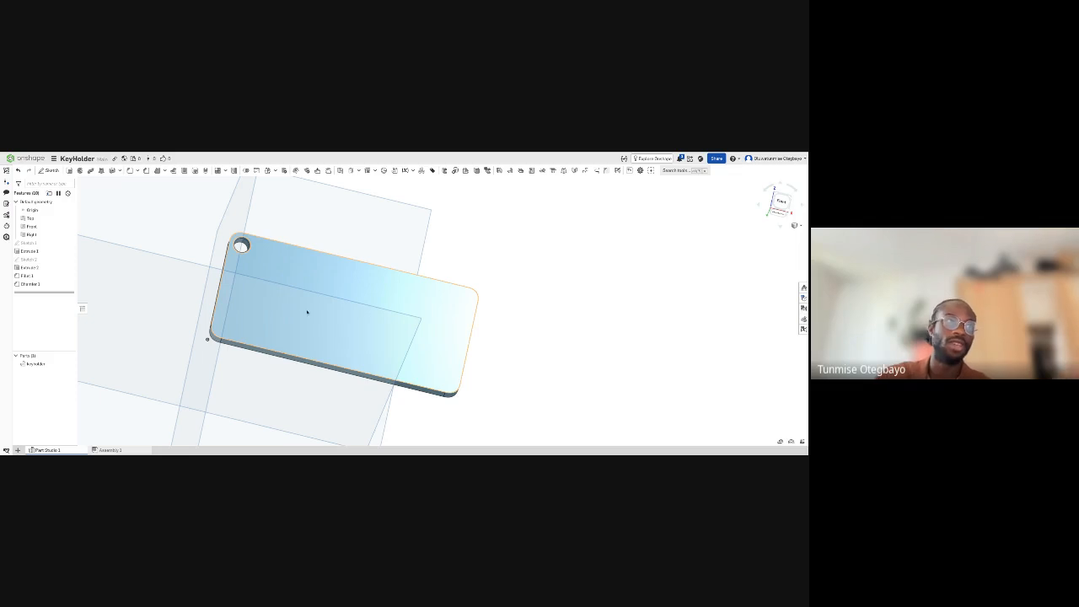
right_drag(306, 308, 285, 328)
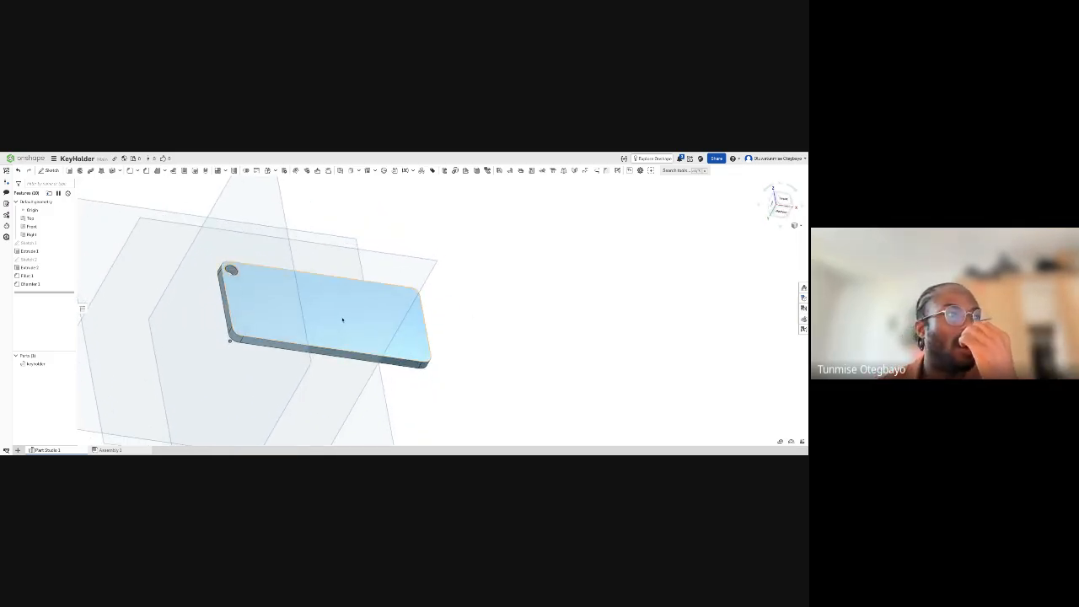
right_drag(349, 316, 398, 334)
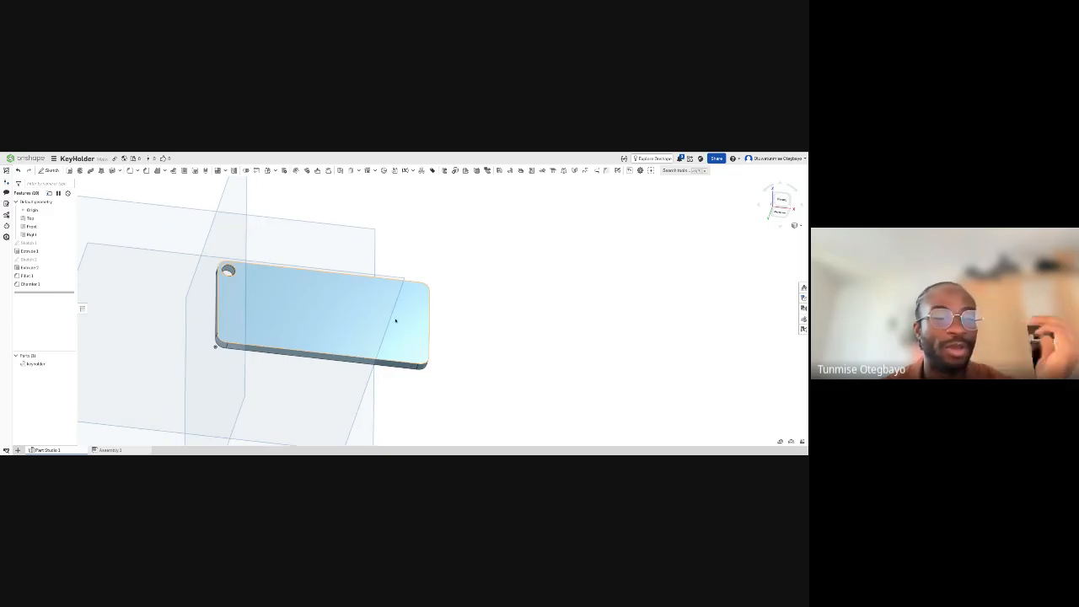
scroll(368, 328, up, 2)
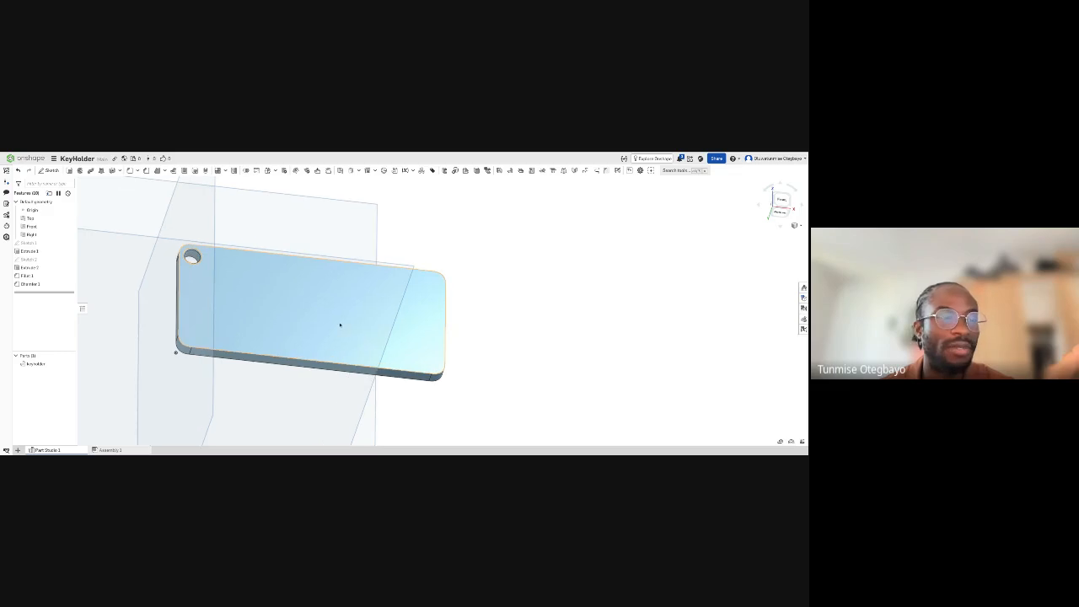
middle_drag(340, 325, 414, 330)
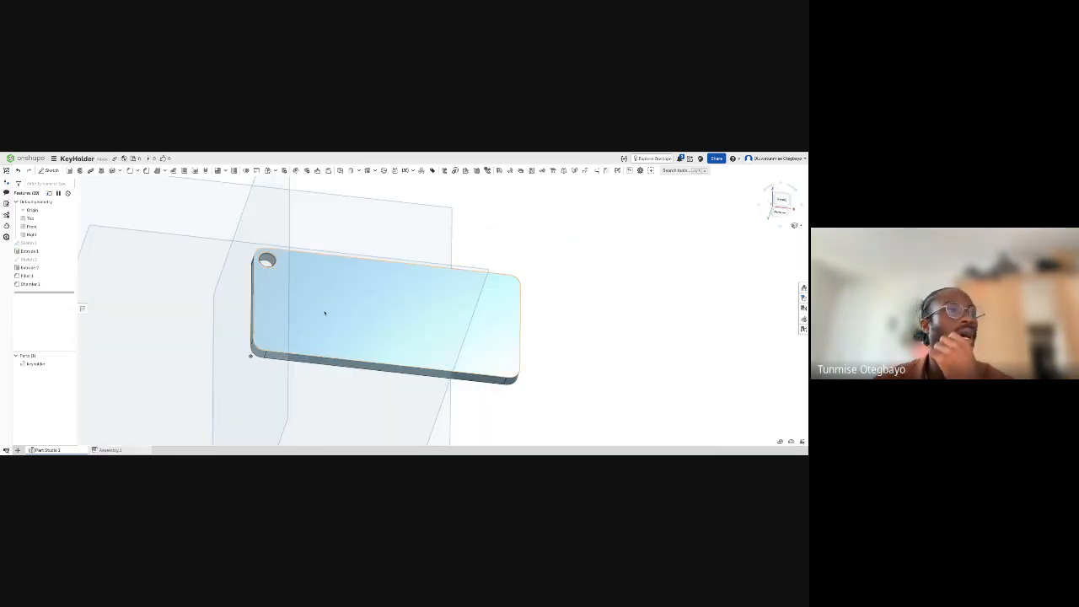
scroll(342, 325, up, 3)
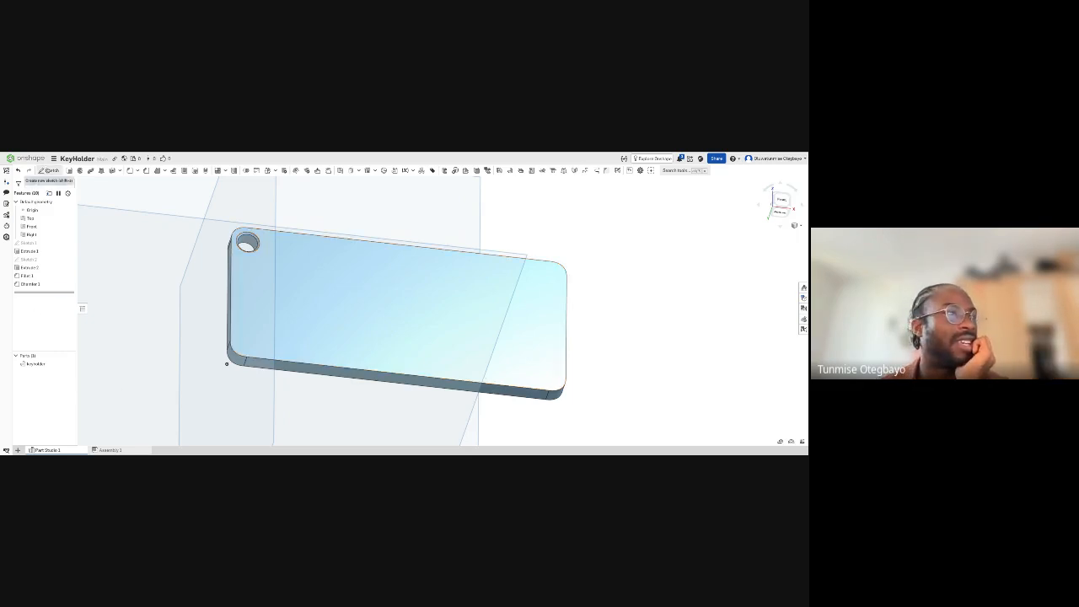
- Start a sketch on the plate's front face and draw a text box about 10 mm high across its upper middle
click(48, 171)
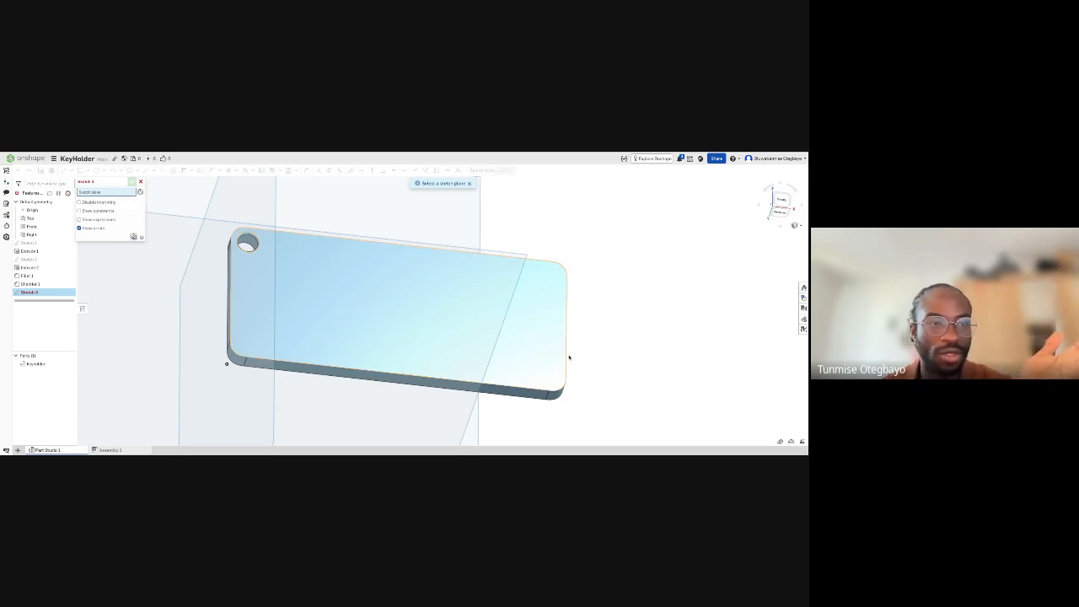
mouse_move(568, 357)
right_down()
mouse_move(597, 349)
mouse_move(520, 326)
right_up()
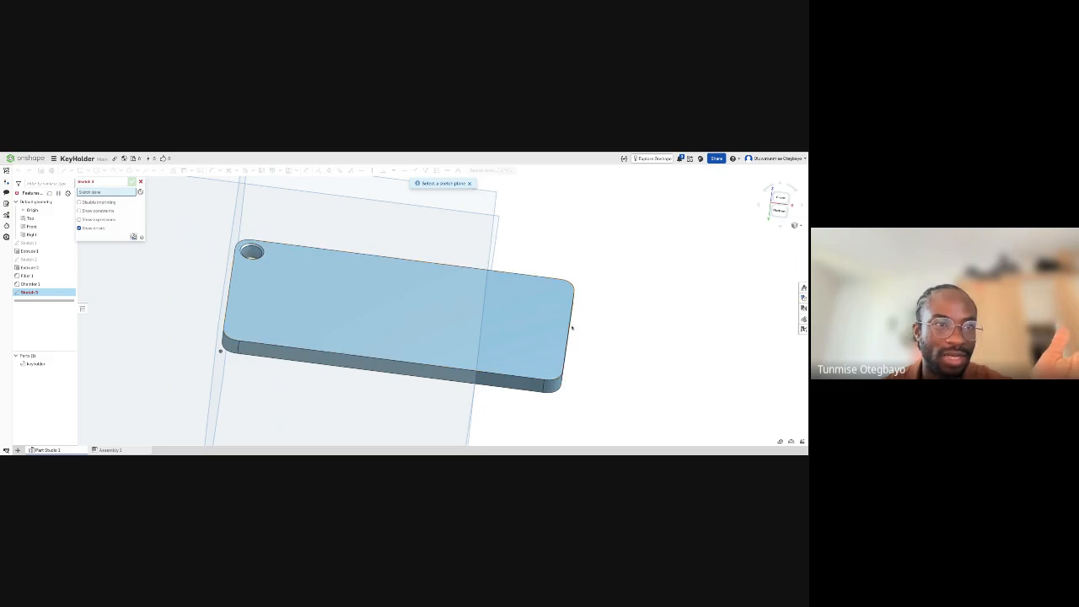
click(521, 331)
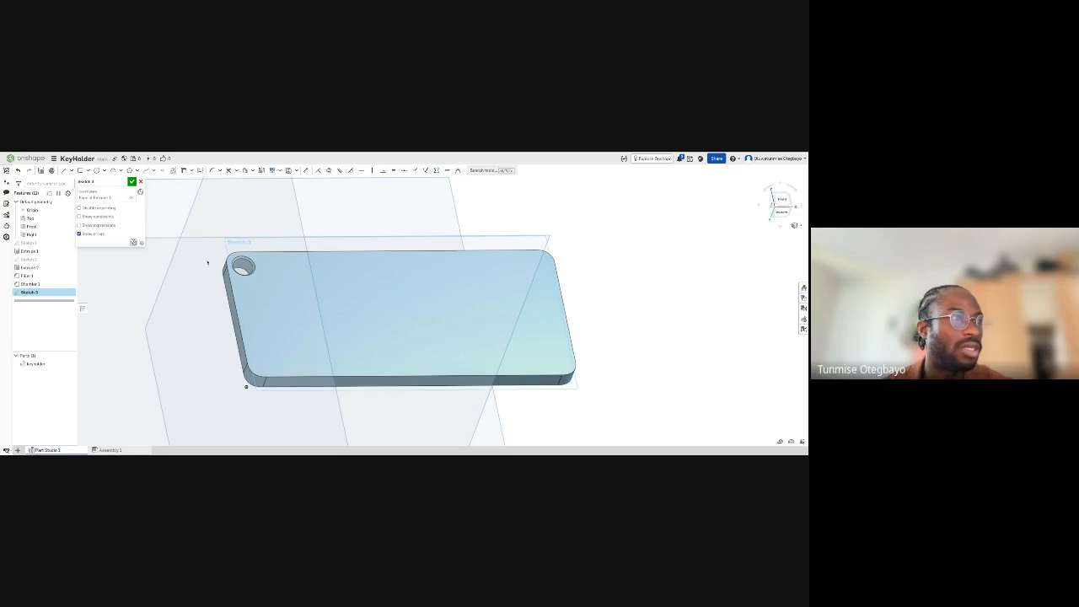
right_drag(392, 332, 392, 332)
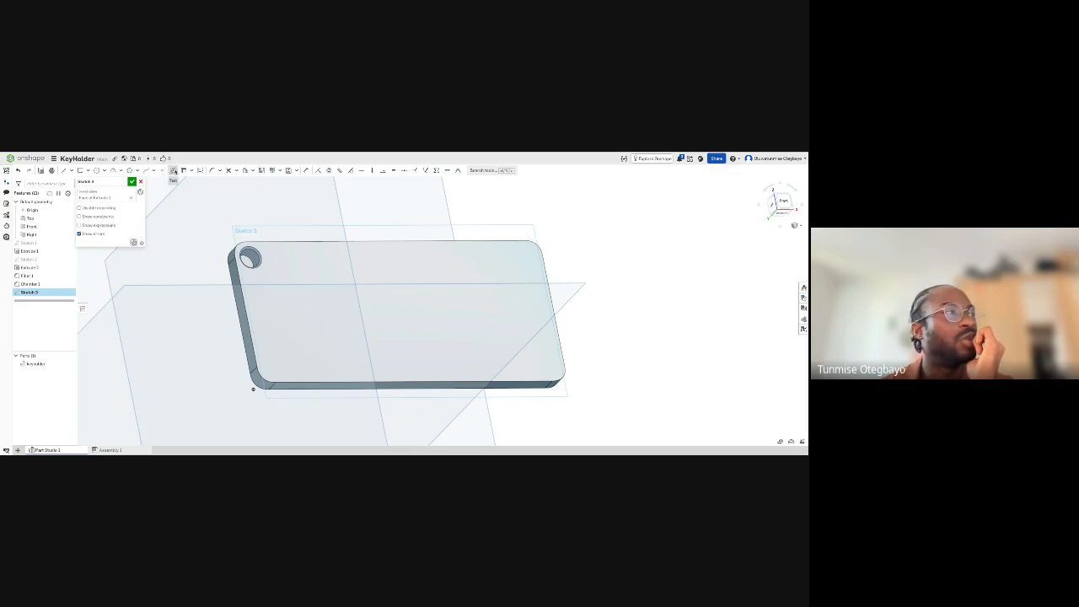
click(173, 171)
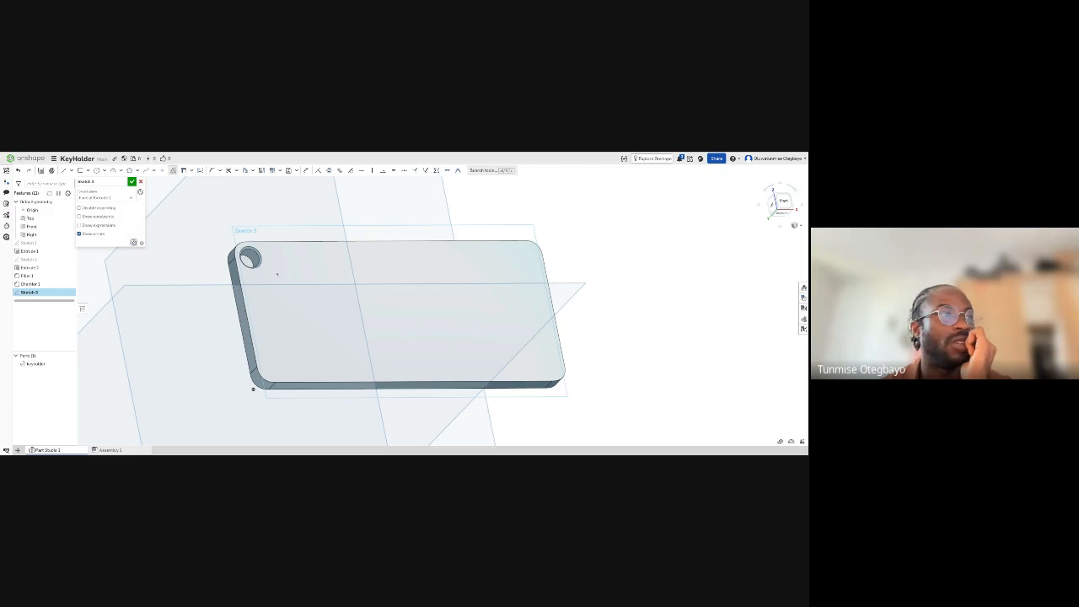
drag(329, 297, 435, 305)
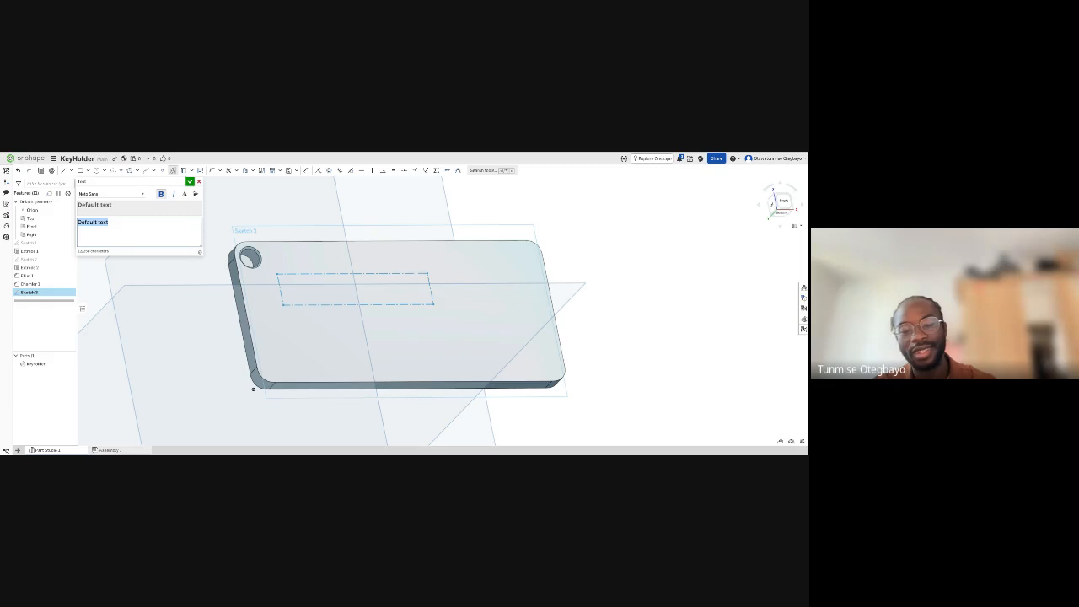
- Replace the default sketch text with the person's name to engrave
text(JJC)
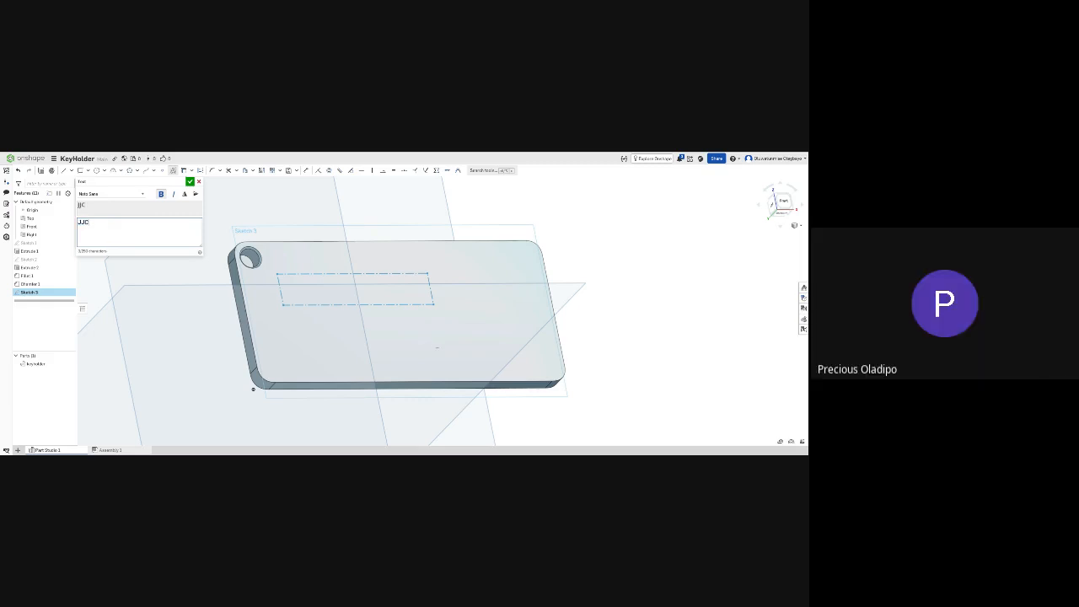
key(BackSpace)
key(BackSpace)
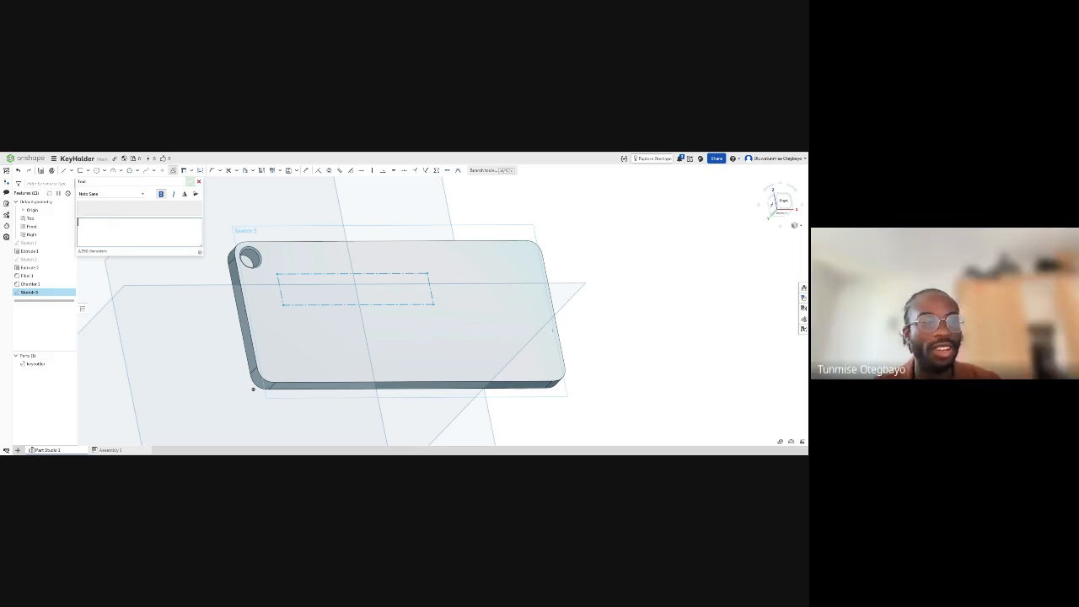
text(J)
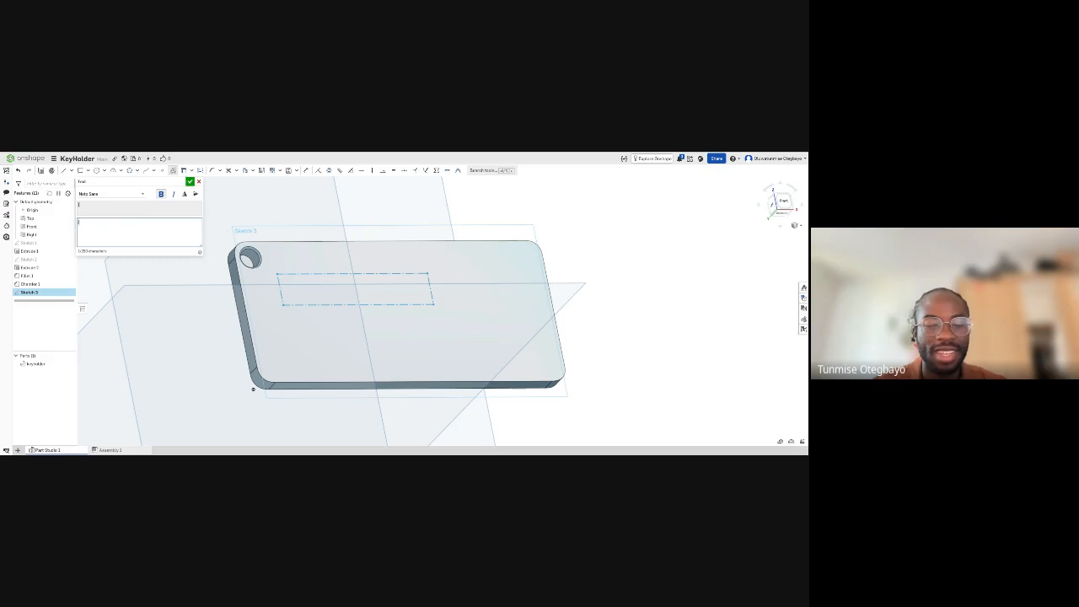
text(yebi)
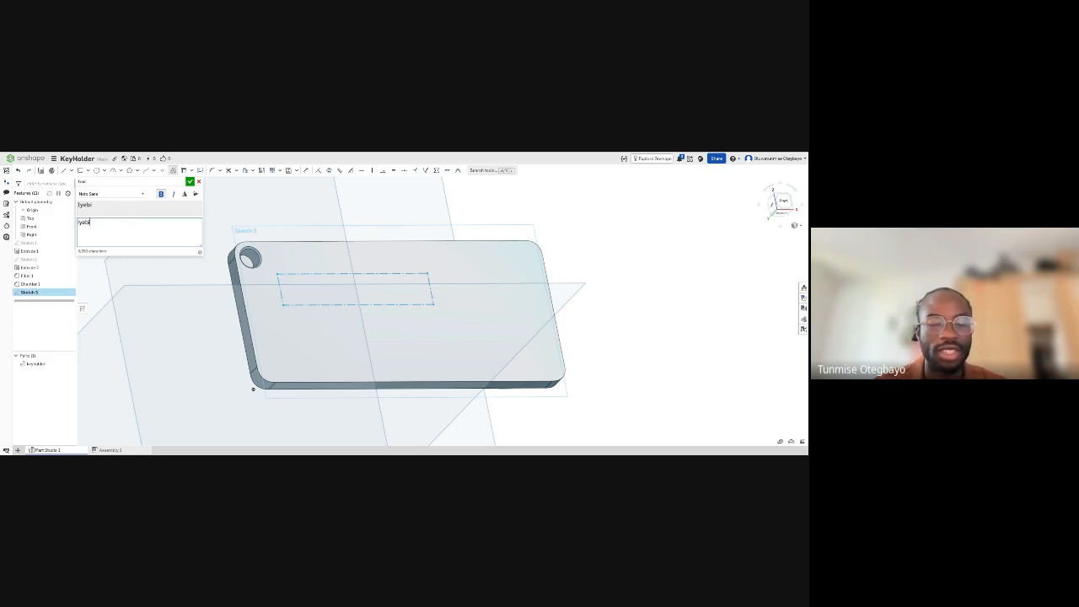
text(ye)
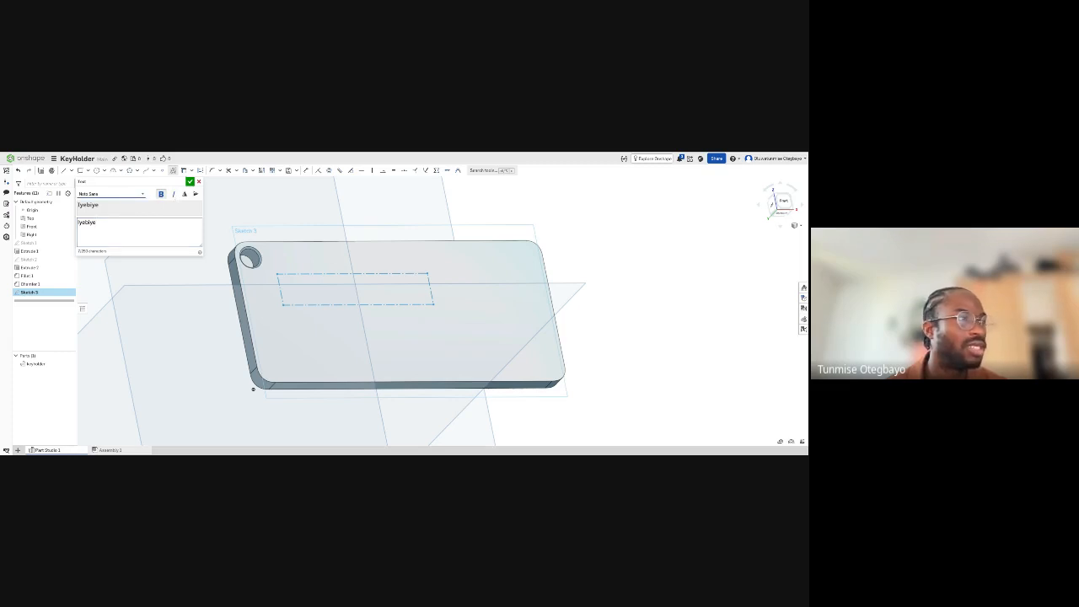
- Try the italic and mirroring options on the sketch text
click(174, 195)
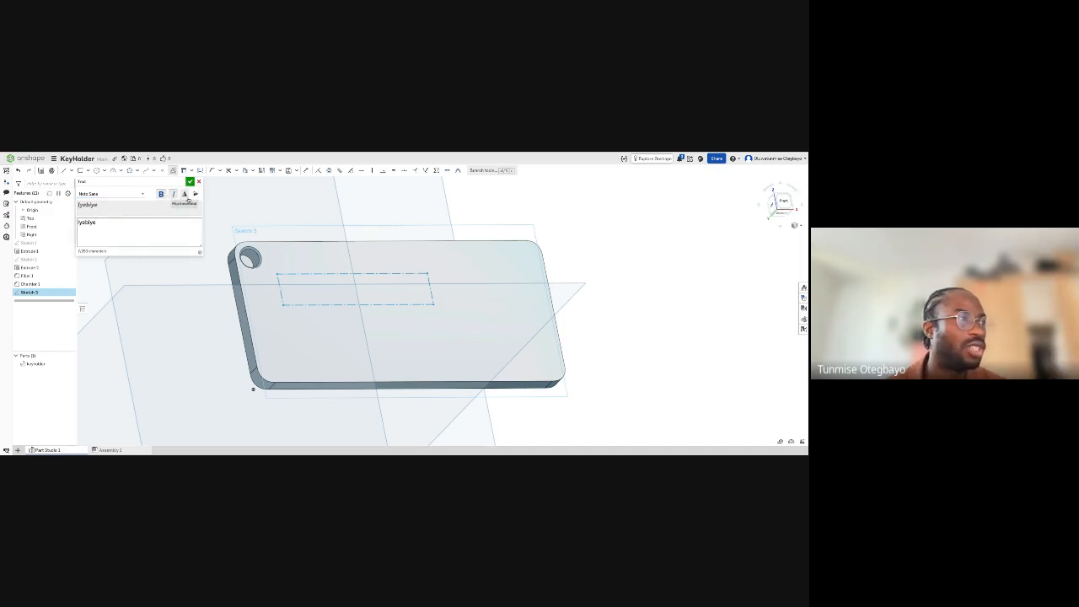
click(186, 196)
click(186, 196)
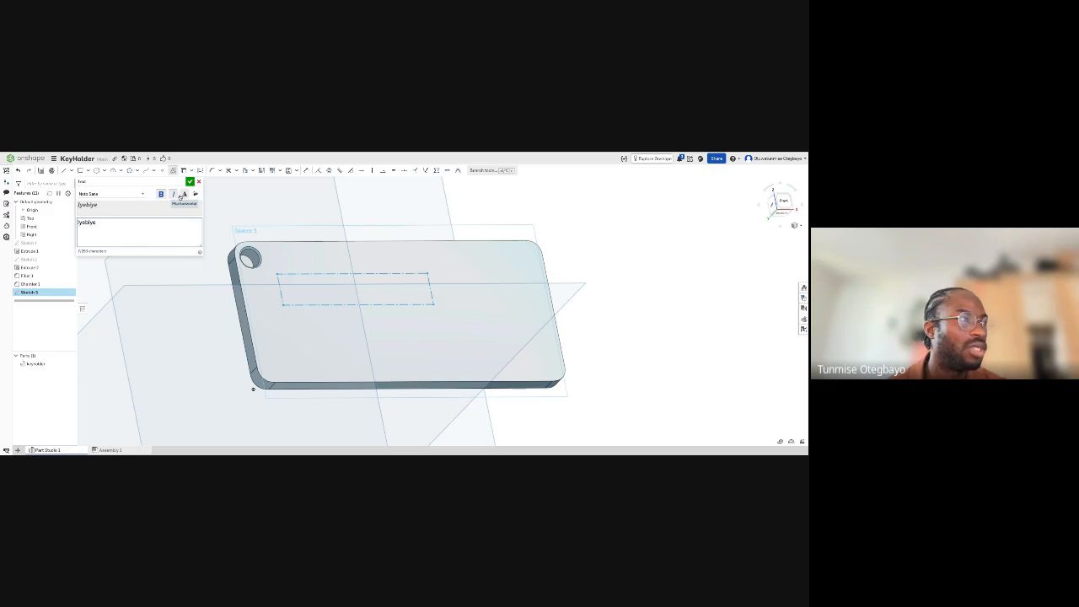
click(175, 195)
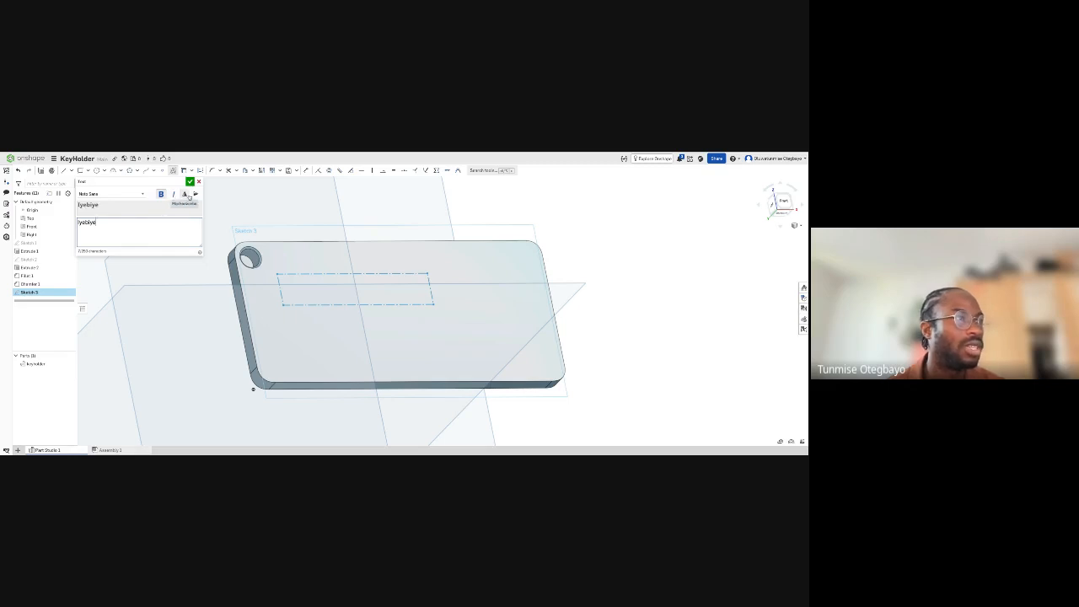
click(195, 193)
click(195, 194)
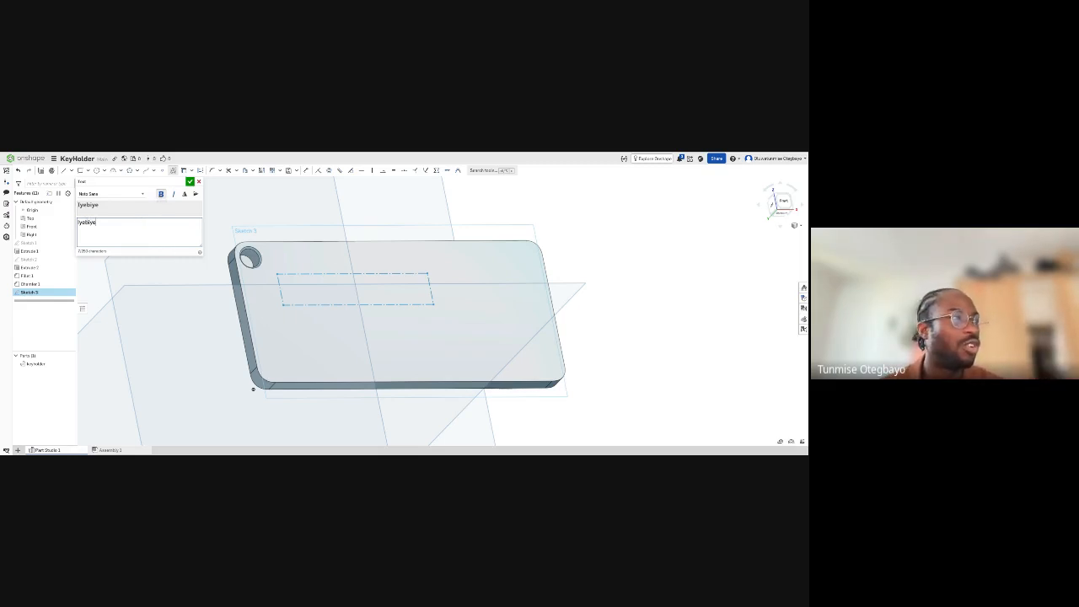
- Accept the bold text and move it to around the middle of the plate's front face
click(190, 182)
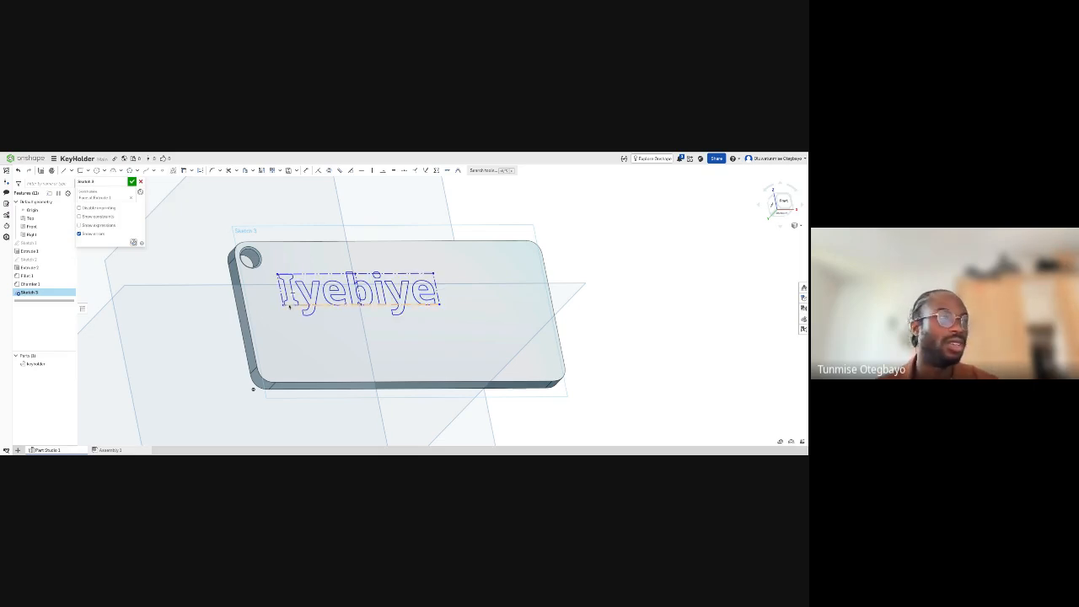
drag(285, 306, 331, 324)
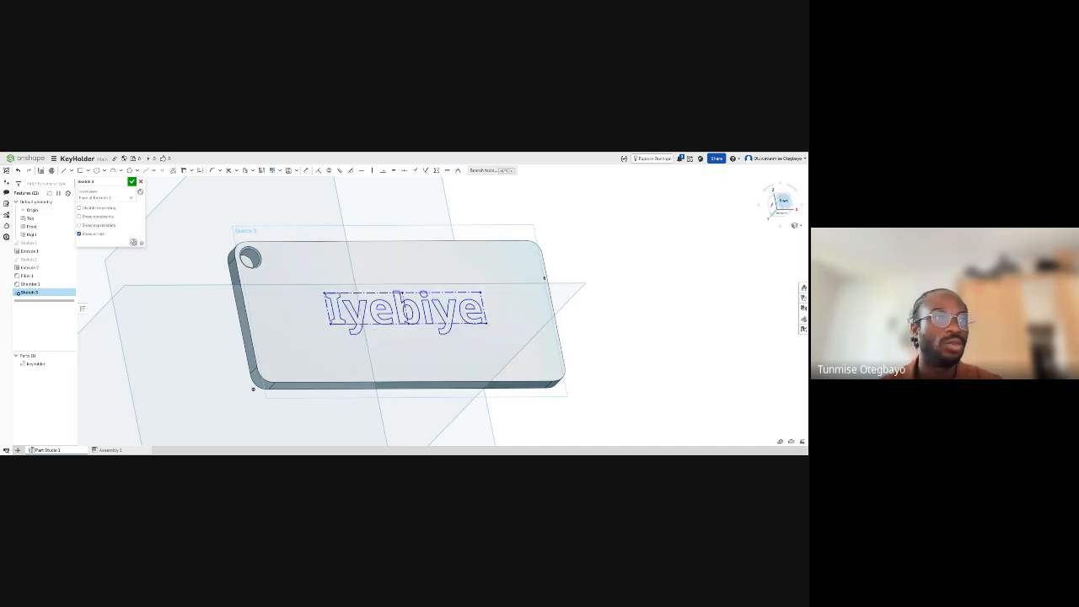
click(783, 202)
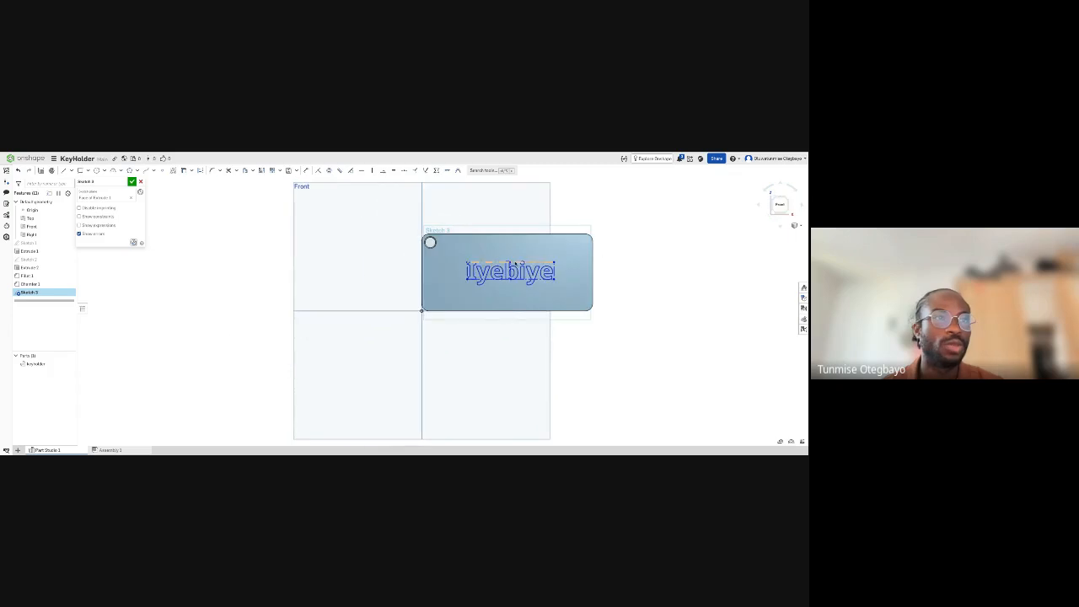
scroll(511, 269, up, 5)
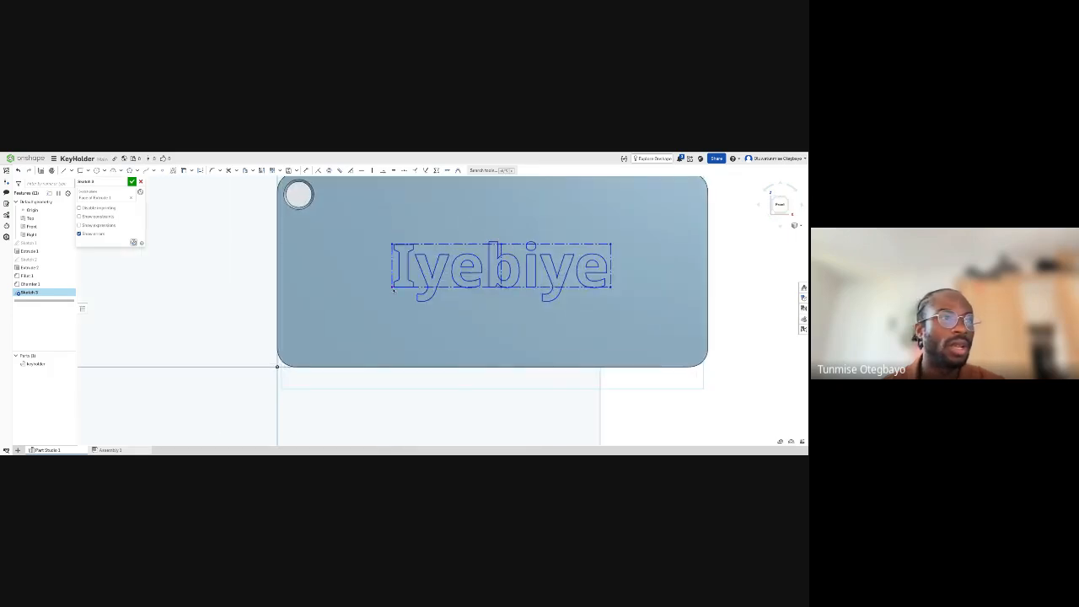
drag(393, 289, 382, 300)
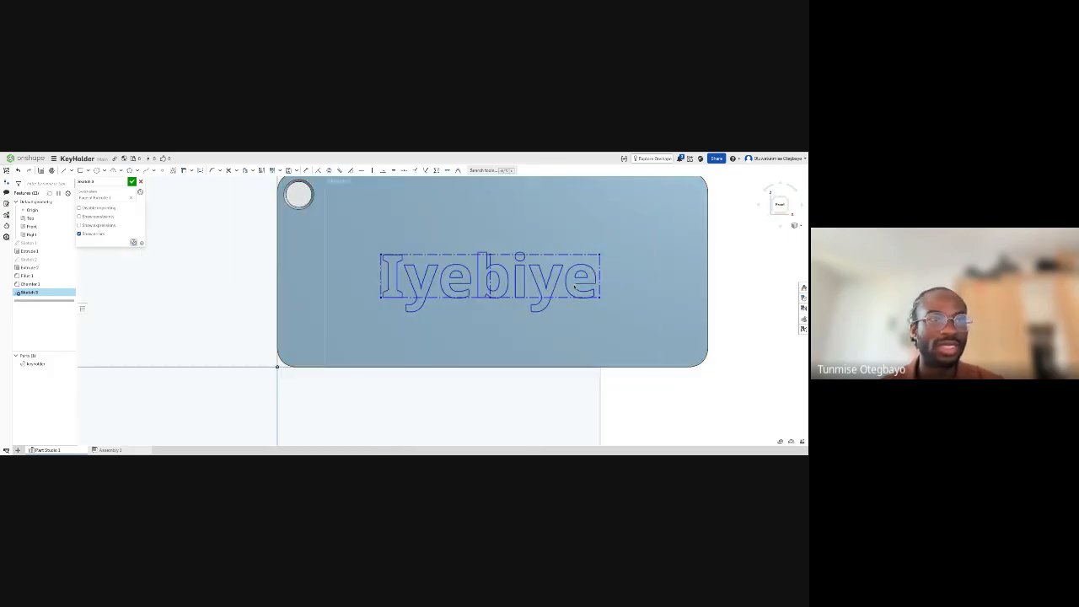
- Dimension the text box's height at 12 mm
key(d)
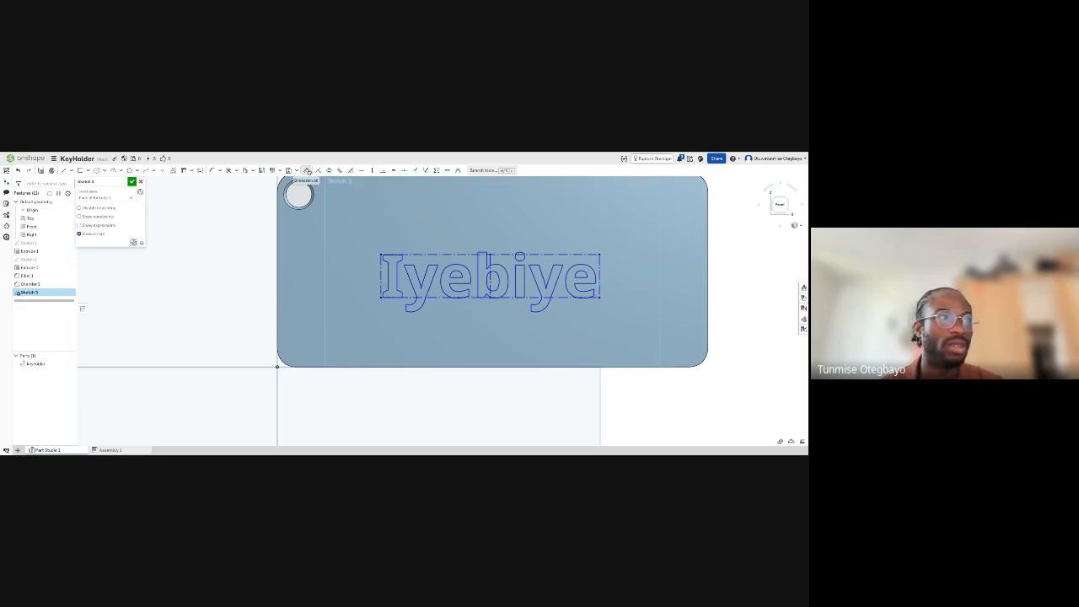
click(601, 266)
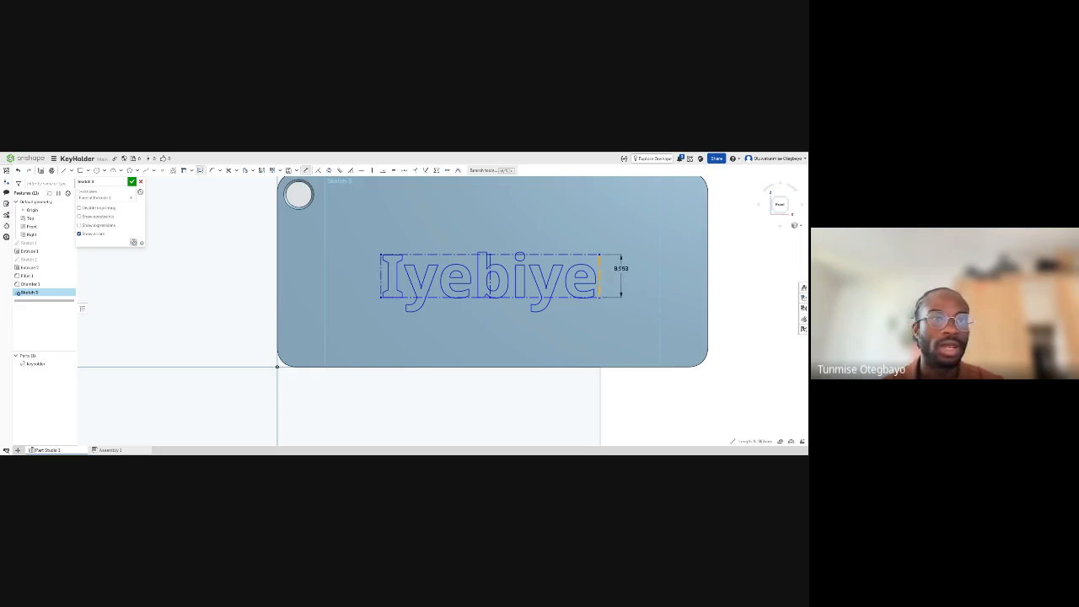
click(627, 274)
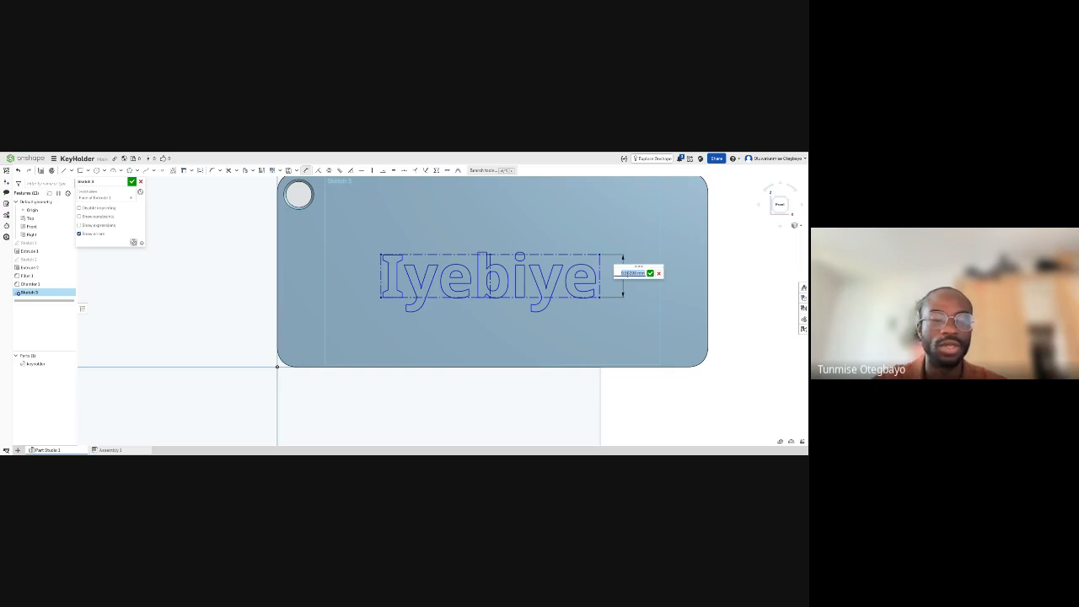
text(12)
key(Return)
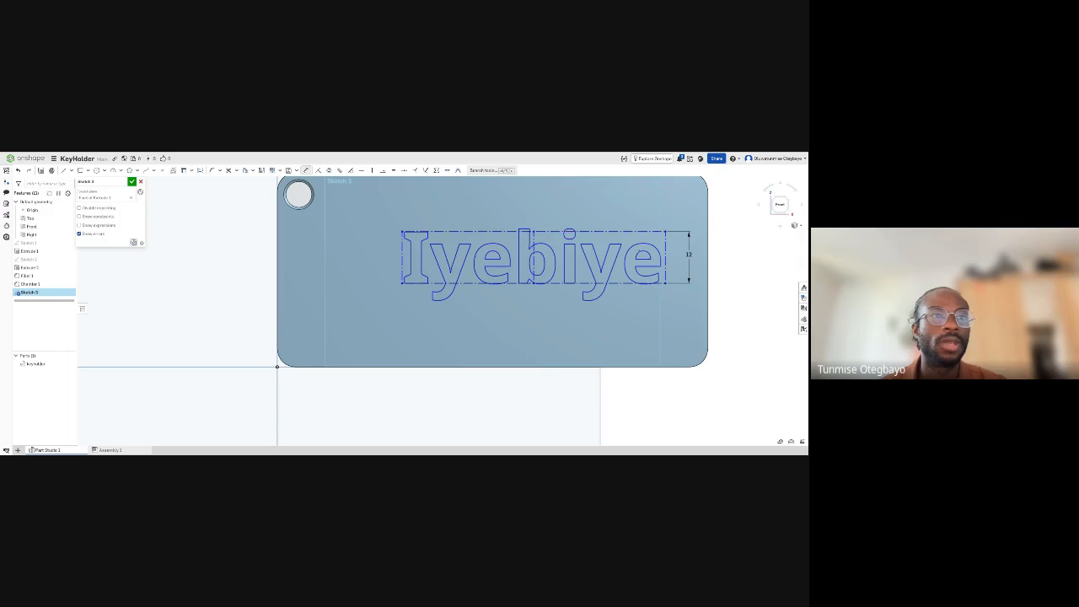
- Enlarge the text by setting its height dimension to 15 mm
double_click(690, 254)
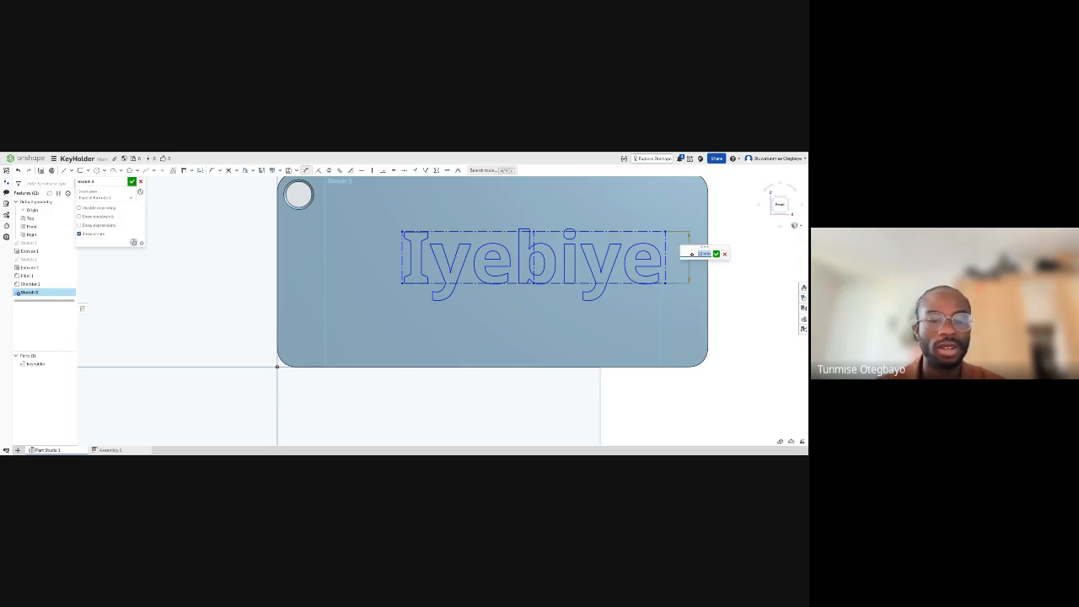
text(15)
key(Return)
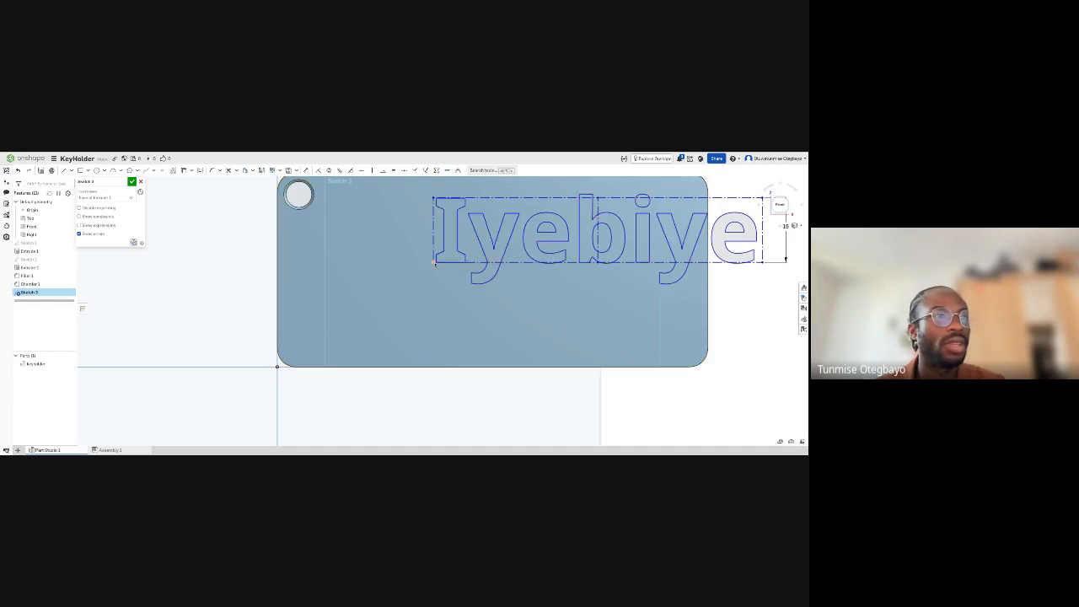
- Reposition the enlarged text so that it sits roughly centered on the plate's front face
mouse_move(435, 263)
mouse_down()
mouse_move(355, 312)
mouse_move(328, 306)
mouse_move(343, 297)
mouse_up()
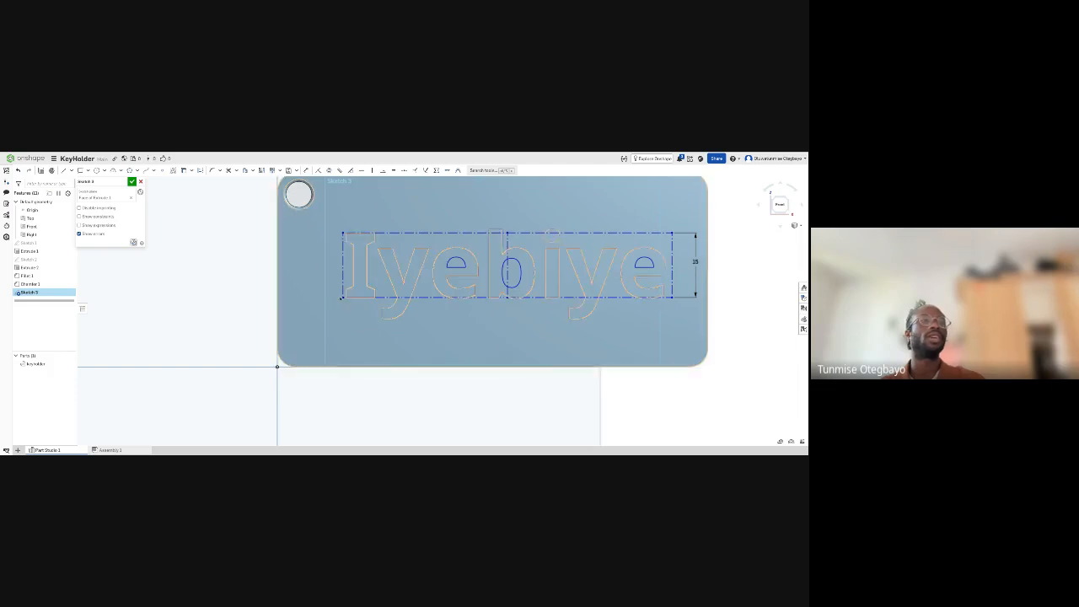
drag(344, 297, 340, 298)
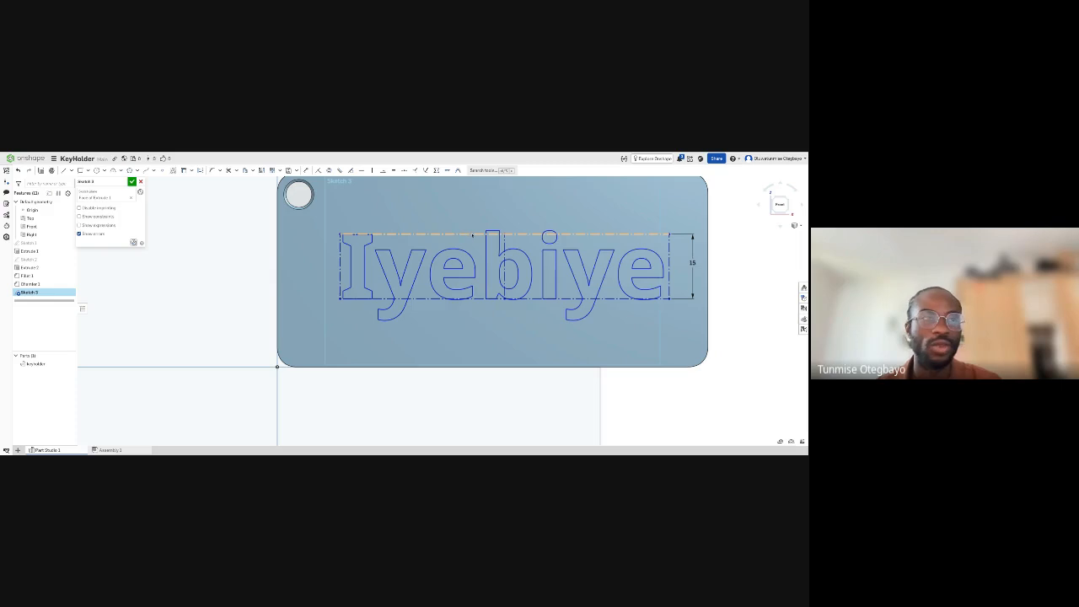
drag(350, 234, 344, 279)
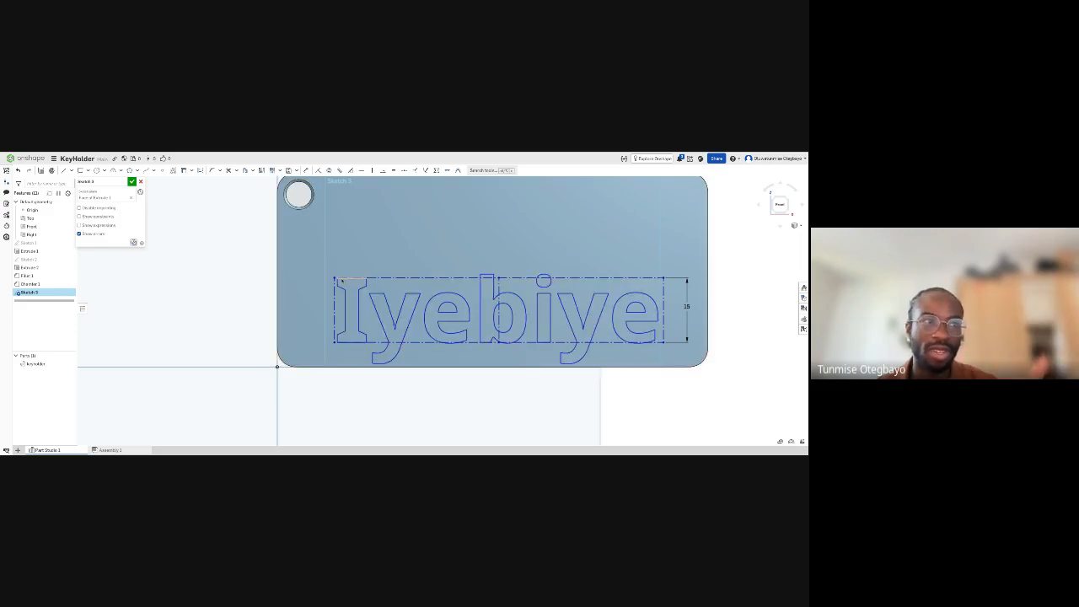
drag(336, 279, 333, 234)
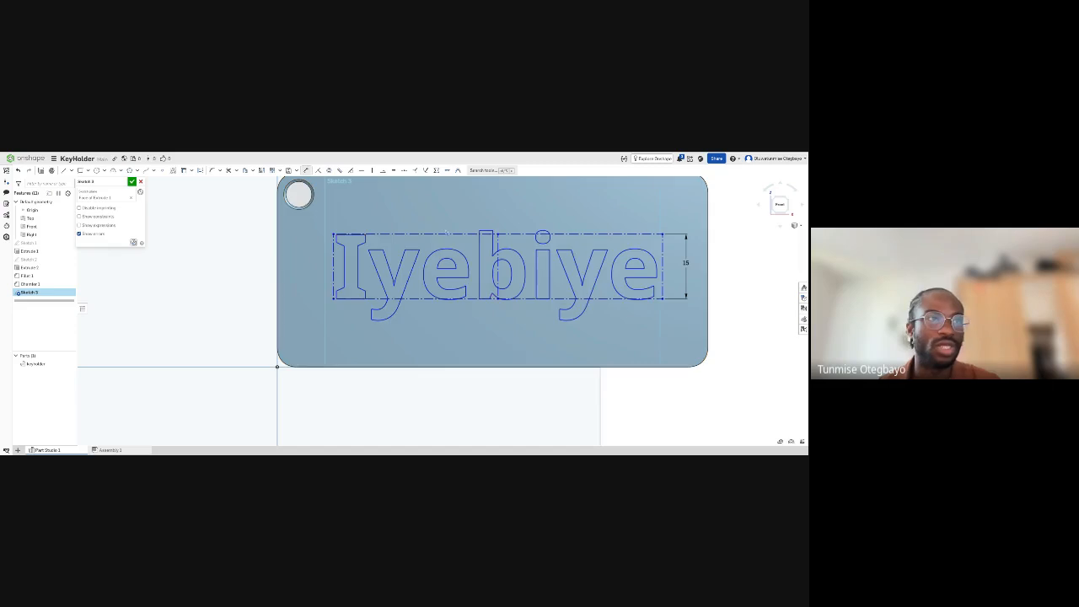
- Dimension the distance from the plate's upper edge to the top line of the text box at 14 mm
middle_drag(444, 197, 436, 216)
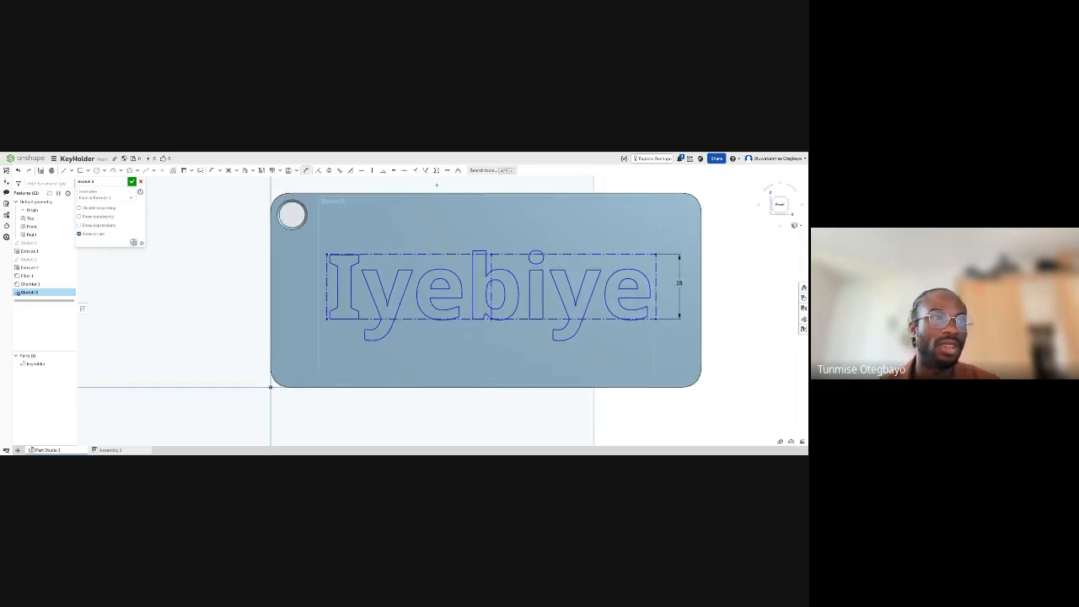
click(429, 194)
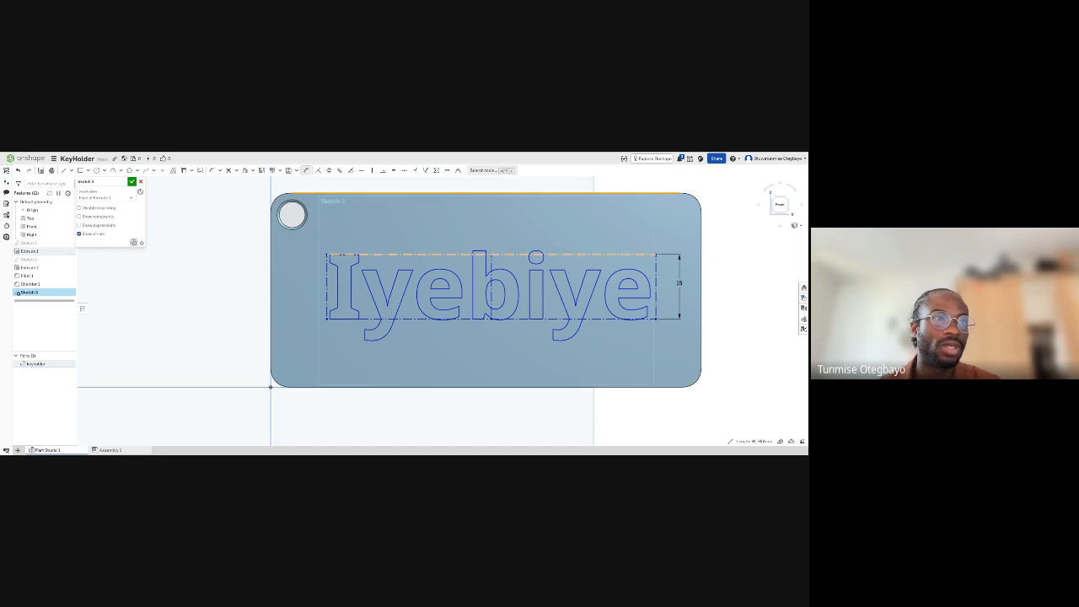
click(430, 254)
click(452, 224)
key(BackSpace)
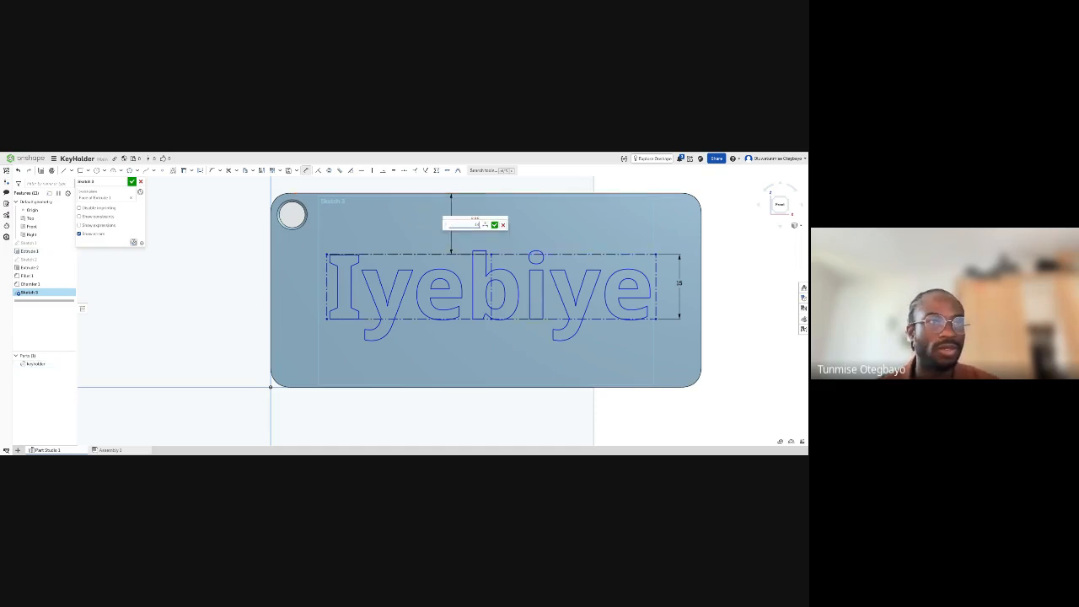
key(Return)
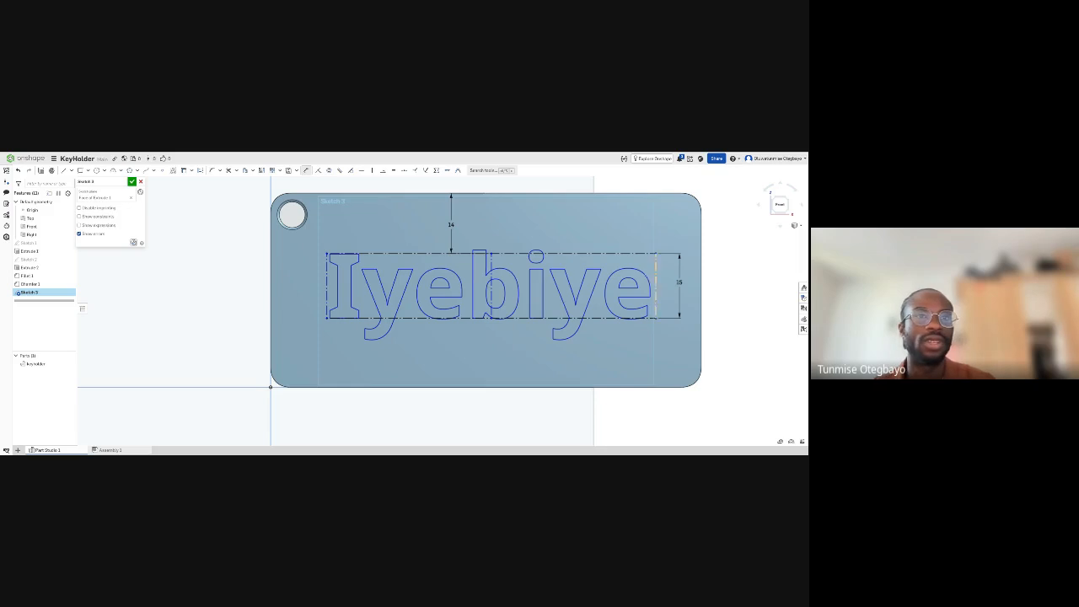
- Dimension the distance from the text box's end line to the plate's far short edge at 11 mm and finish the sketch
click(658, 273)
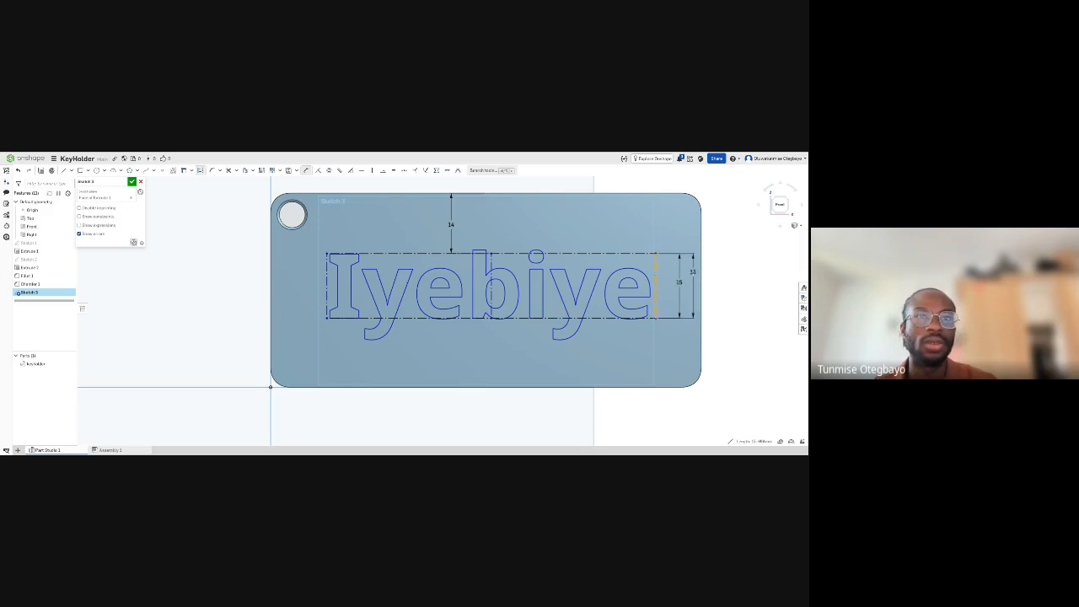
click(701, 291)
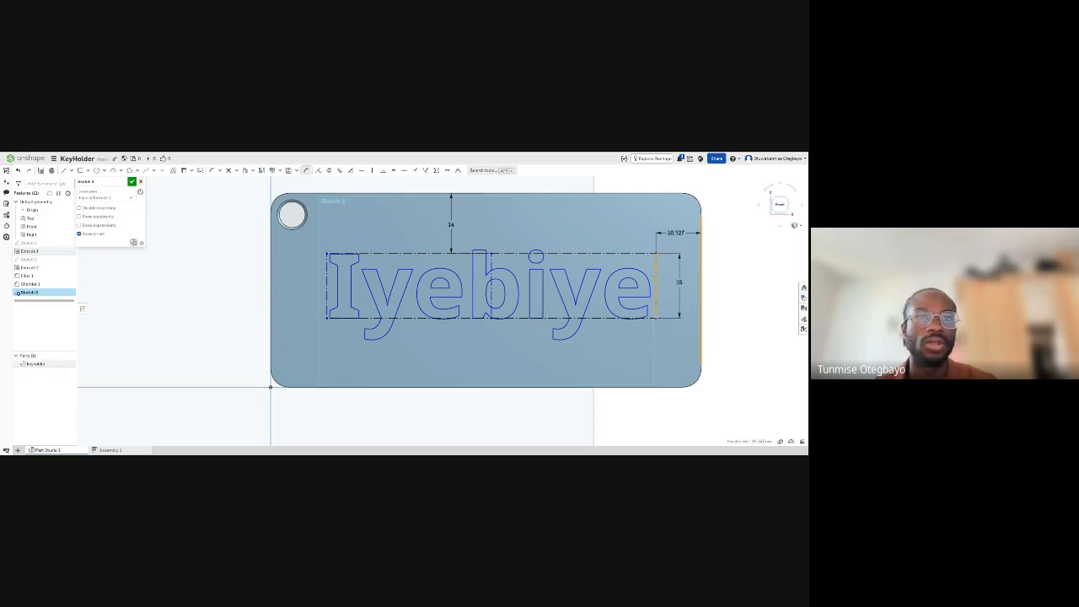
click(676, 233)
text(11)
key(Return)
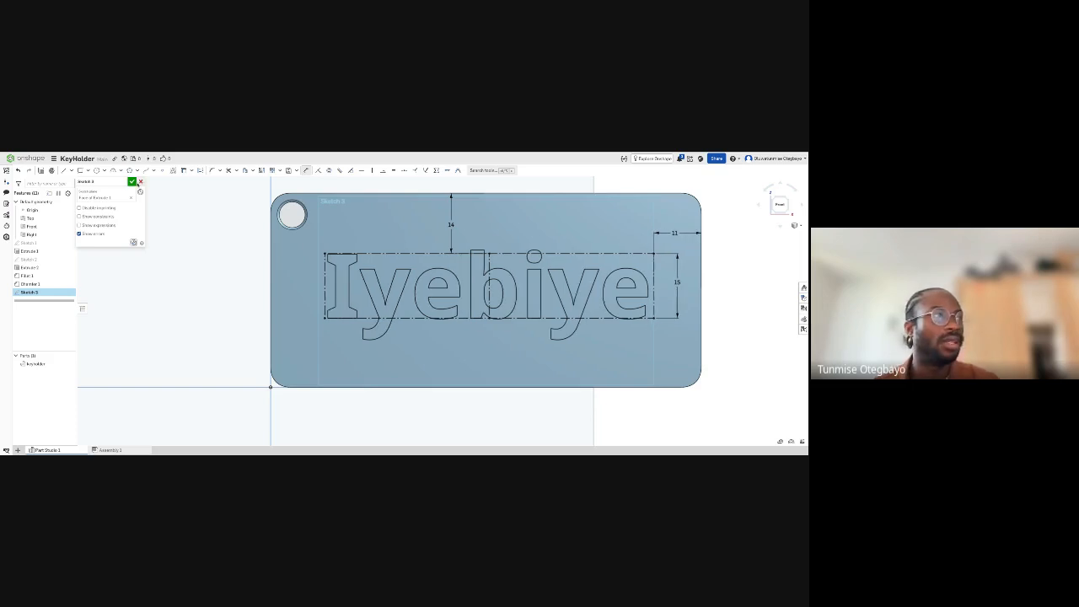
click(132, 181)
- Start an Extrude and select every letter of the name, including the dot of the i, as profiles
right_drag(339, 325, 374, 279)
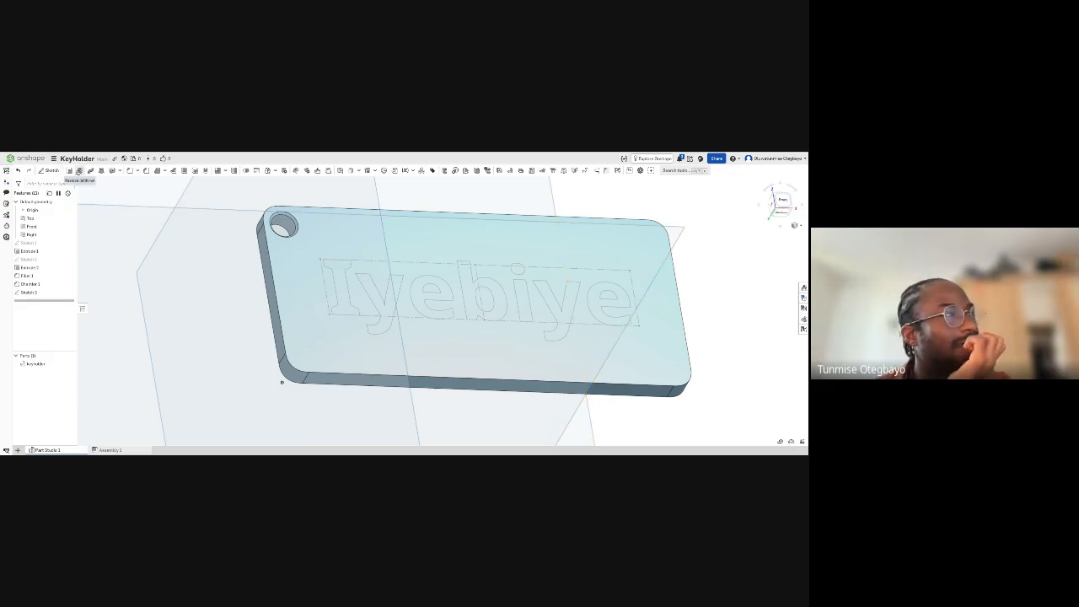
click(70, 171)
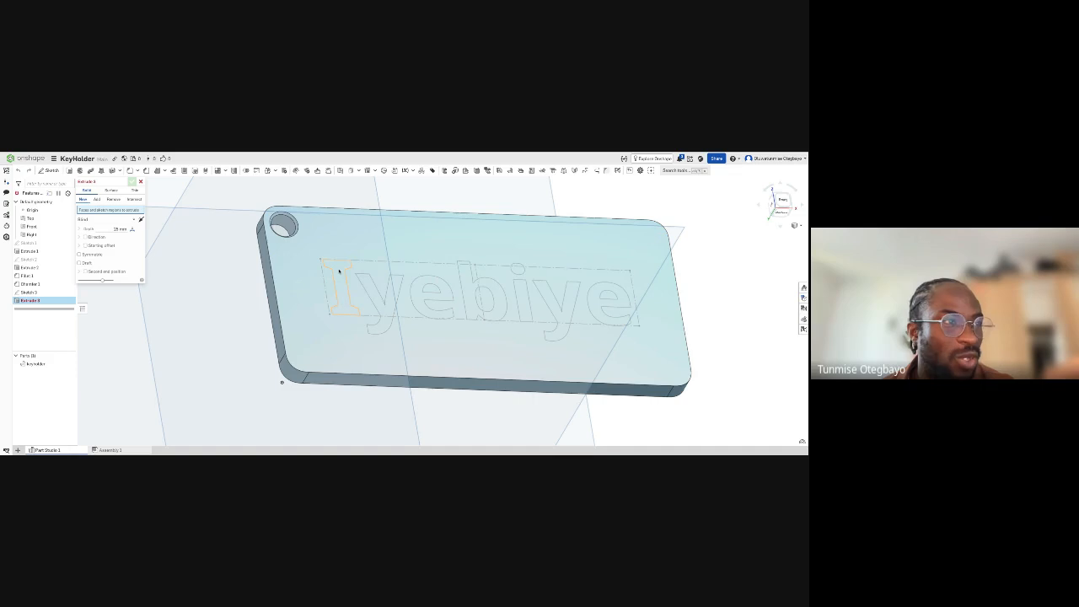
click(339, 271)
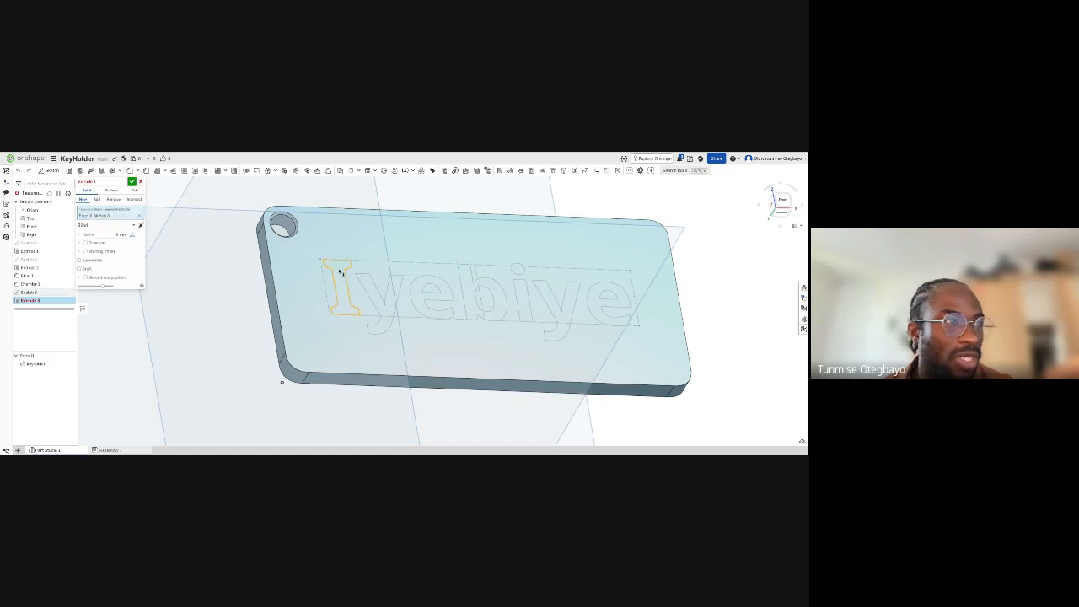
click(382, 312)
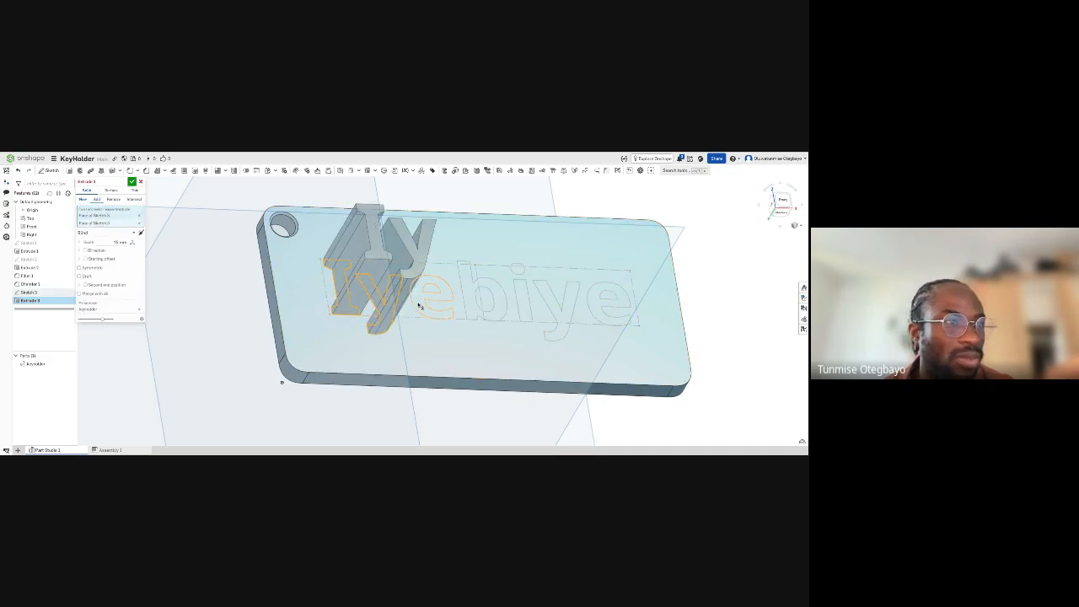
click(419, 306)
click(485, 305)
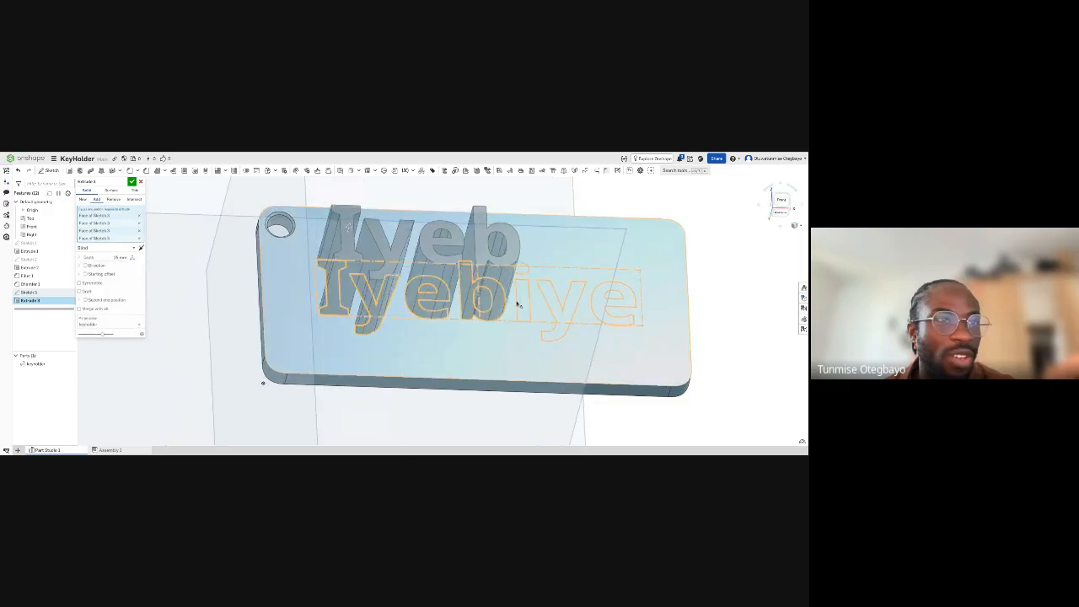
click(523, 301)
right_drag(527, 275, 529, 268)
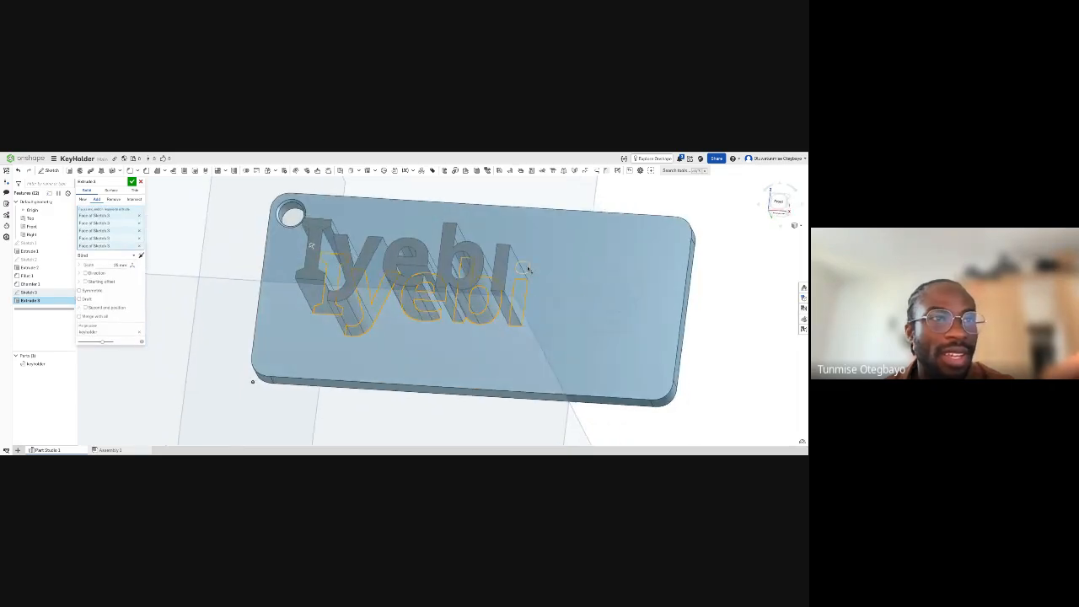
click(524, 268)
click(566, 297)
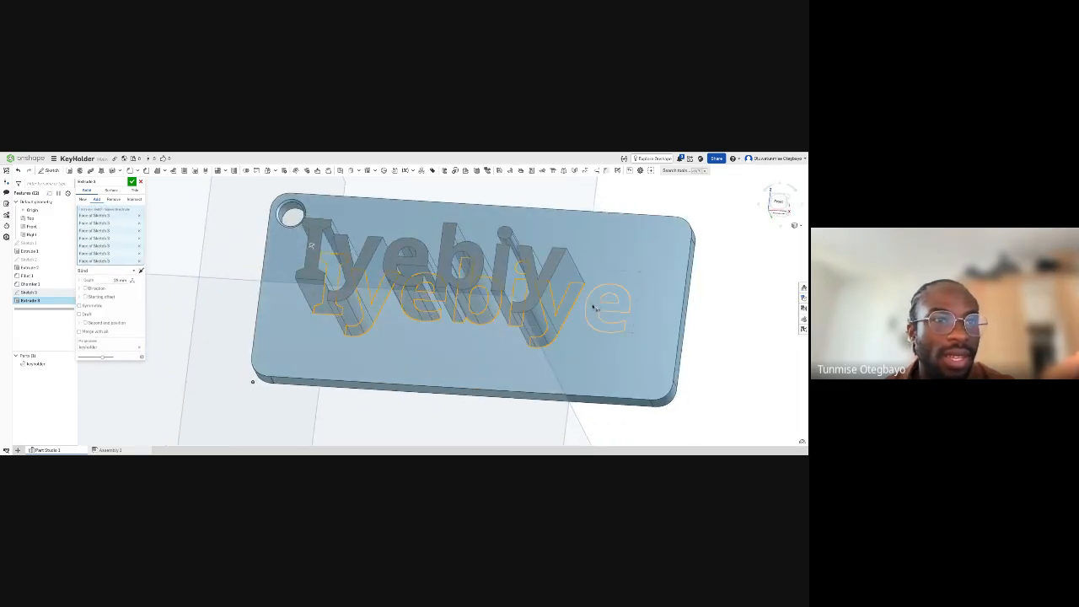
click(597, 318)
scroll(516, 301, down, 3)
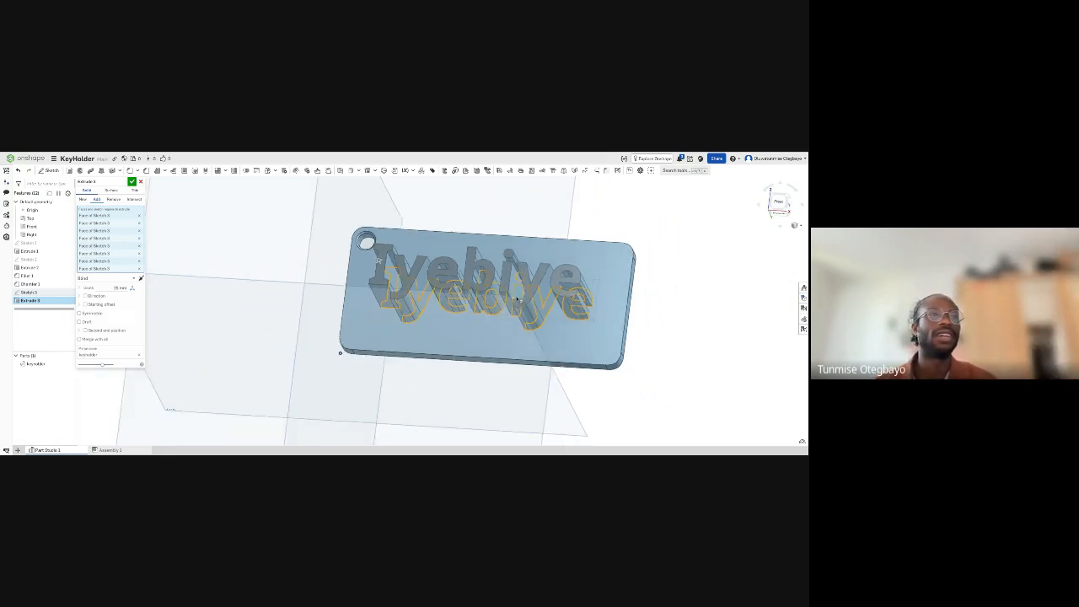
- Add the selected letters to the plate as a raised extrusion at the default depth
right_drag(516, 302, 408, 312)
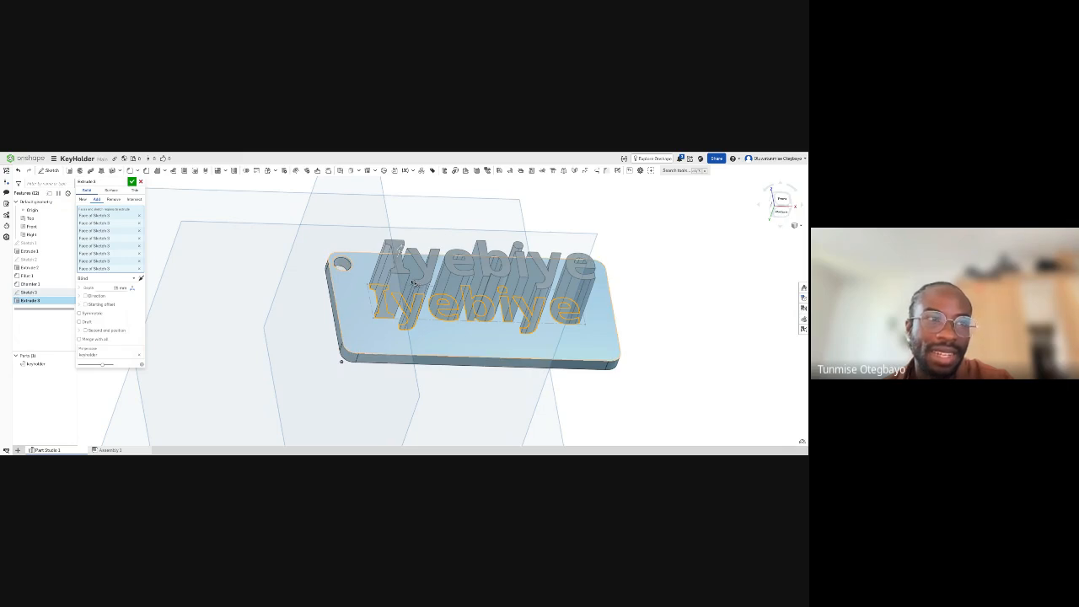
scroll(413, 283, up, 2)
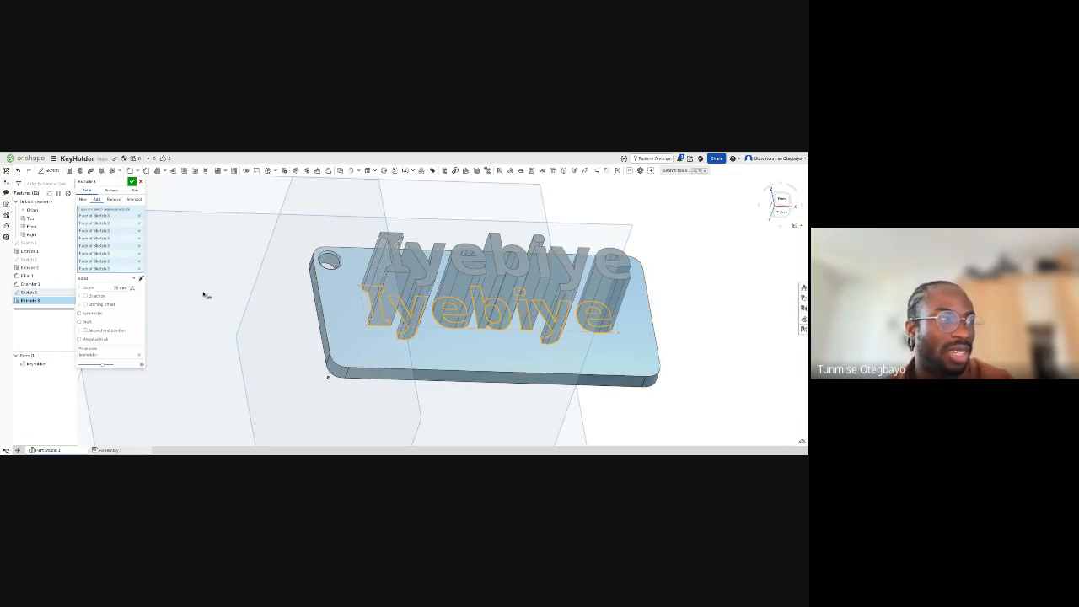
click(108, 288)
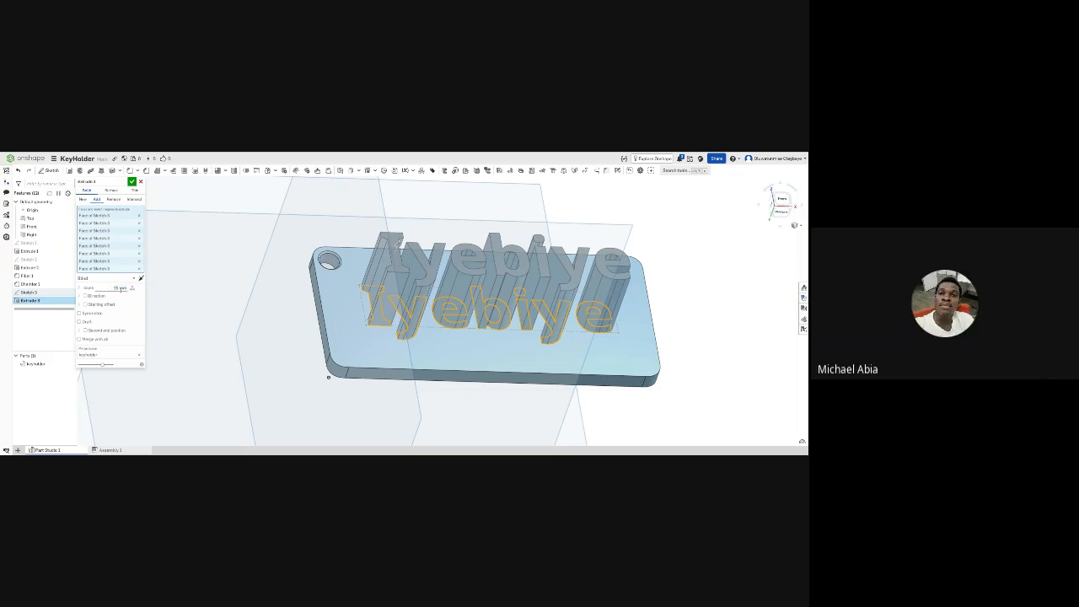
right_drag(421, 322, 442, 295)
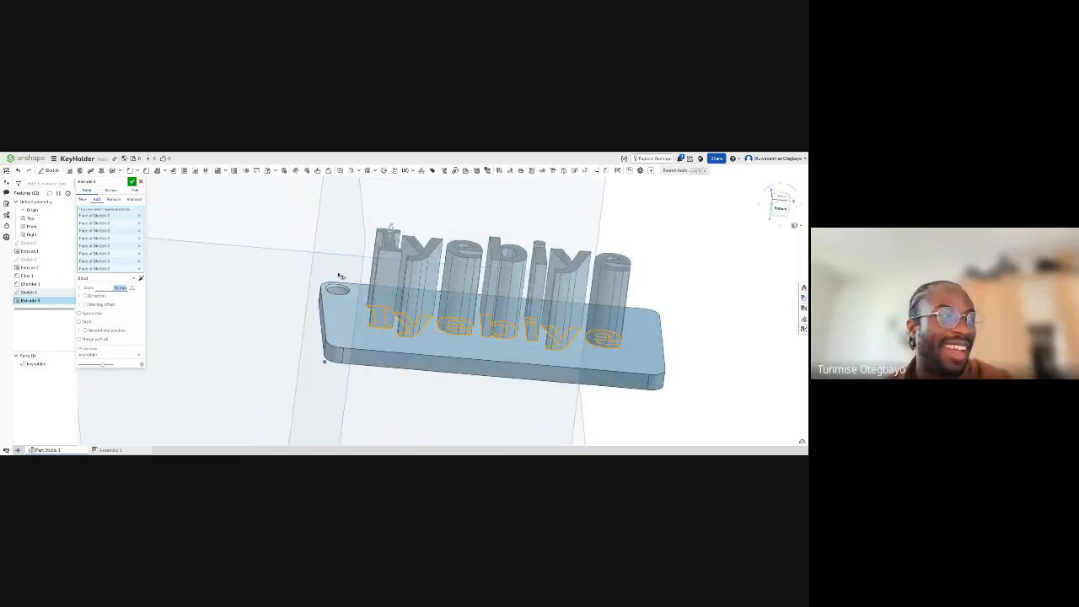
right_drag(391, 245, 393, 335)
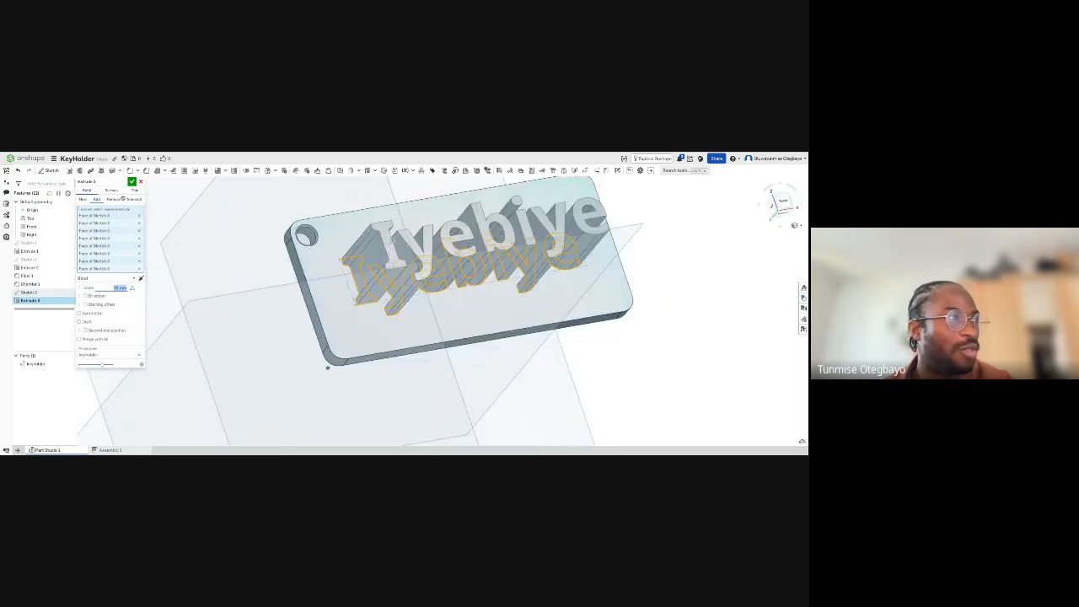
click(131, 183)
right_drag(282, 299, 291, 301)
right_drag(375, 393, 297, 308)
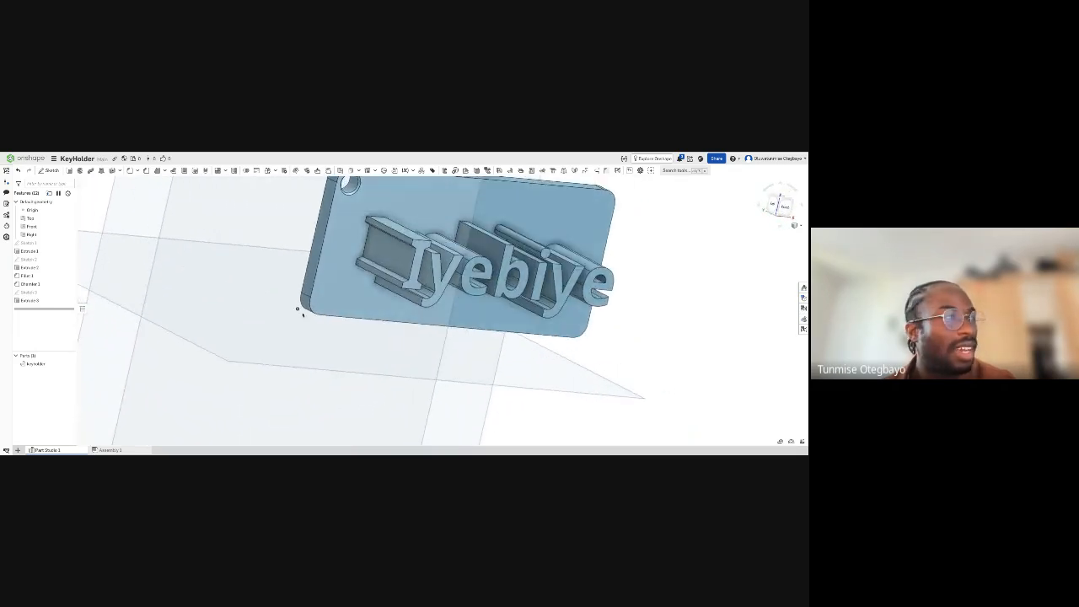
- Set the raised text's extrusion depth to 2 mm
double_click(38, 300)
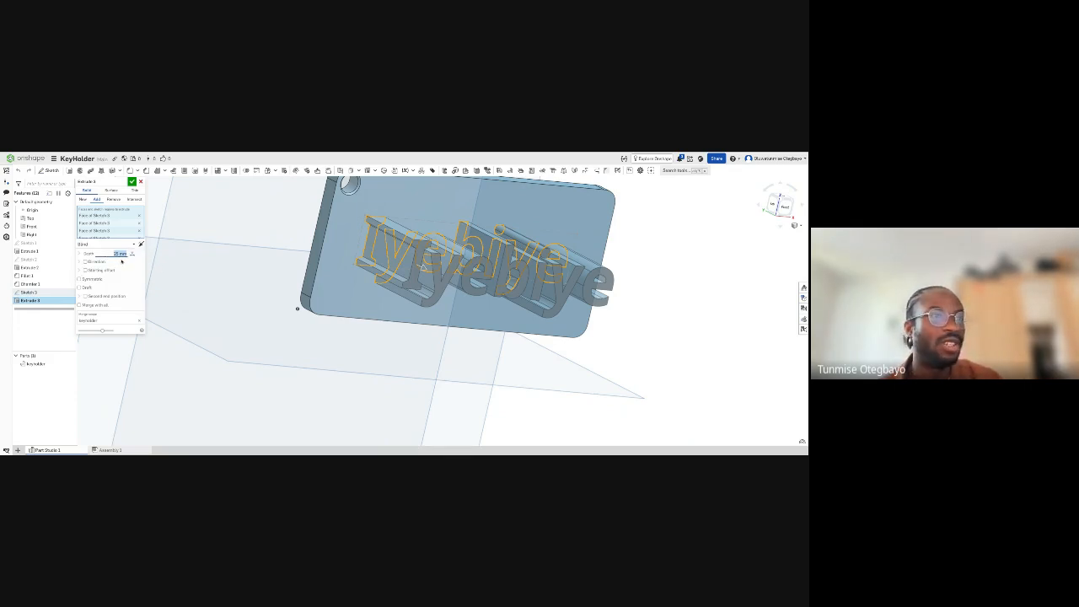
right_drag(426, 264, 380, 262)
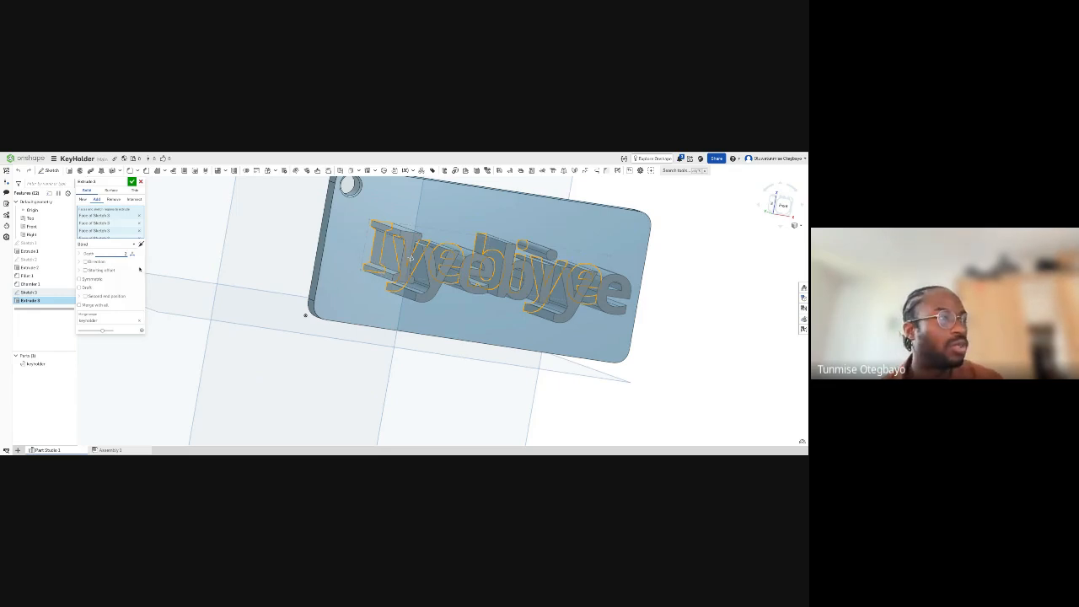
right_drag(392, 350, 392, 350)
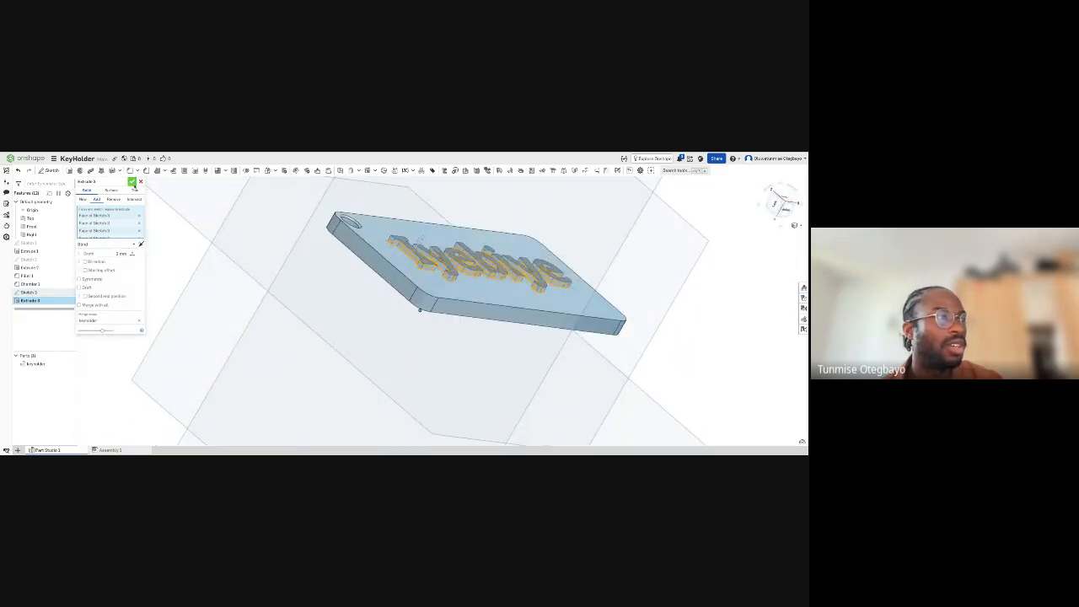
click(134, 184)
mouse_move(318, 229)
right_down()
mouse_move(322, 249)
mouse_move(322, 239)
right_up()
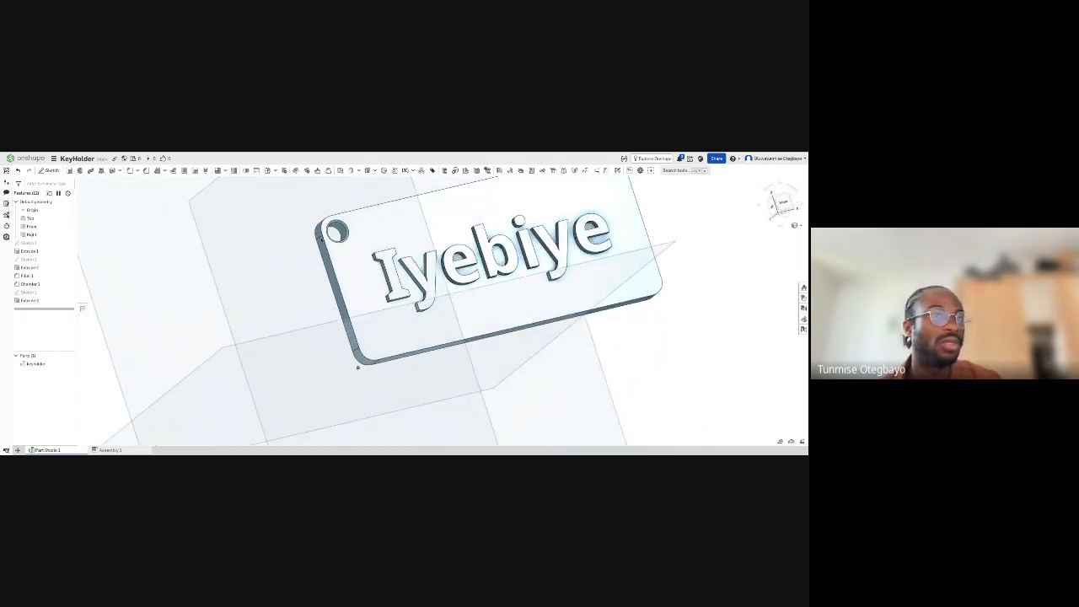
- Reduce the raised text's extrusion depth to 1 mm
double_click(38, 301)
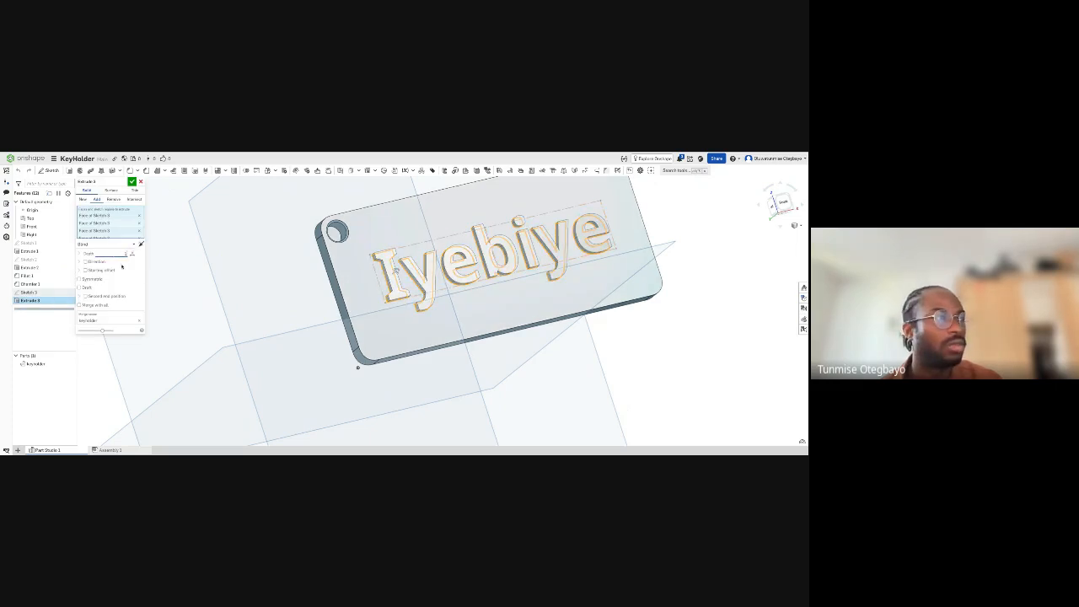
click(132, 181)
right_drag(261, 286, 260, 287)
right_drag(182, 203, 435, 280)
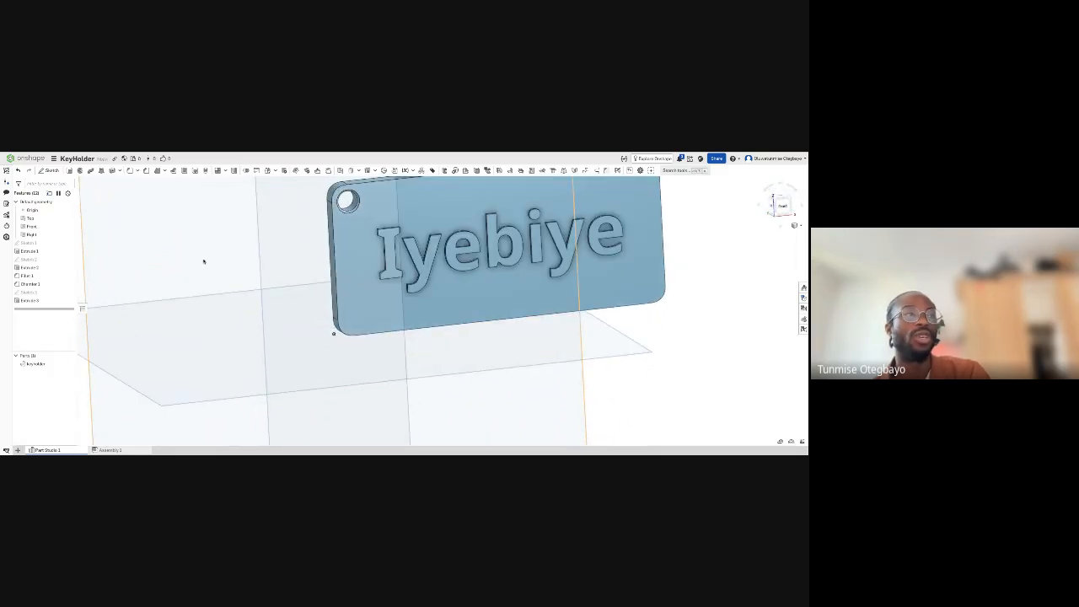
- Consult the engraved example in the Week 2 document and switch the KeyHolder text extrusion to removing material
click(120, 154)
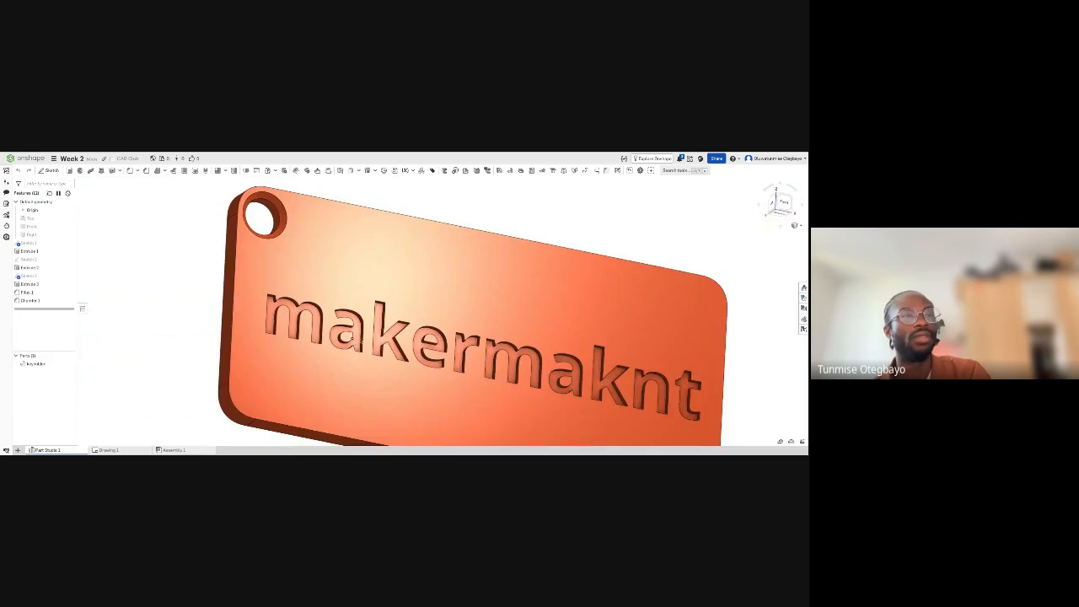
click(78, 154)
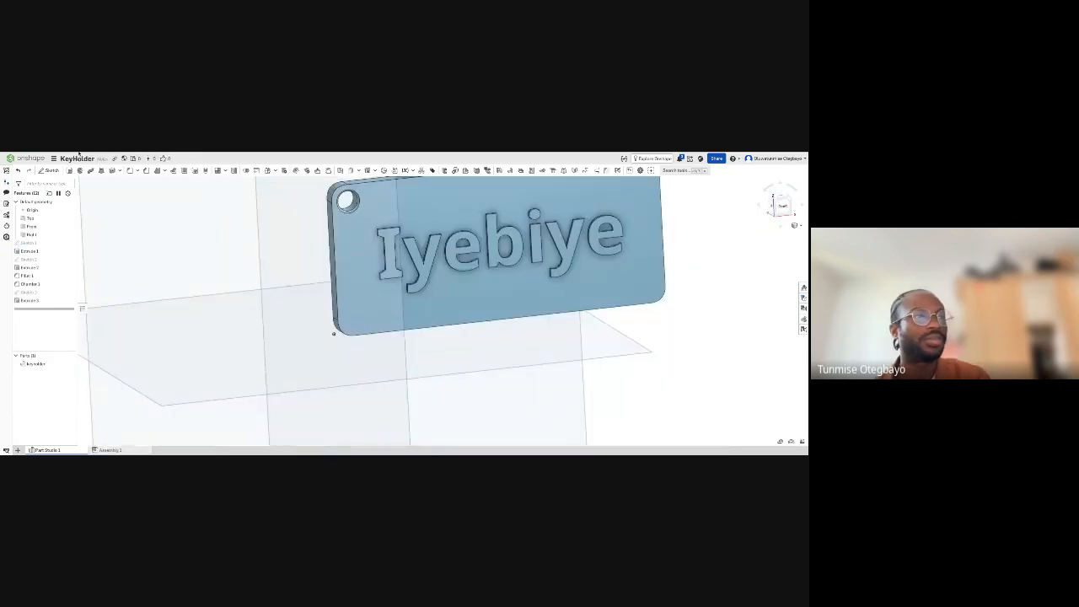
double_click(38, 302)
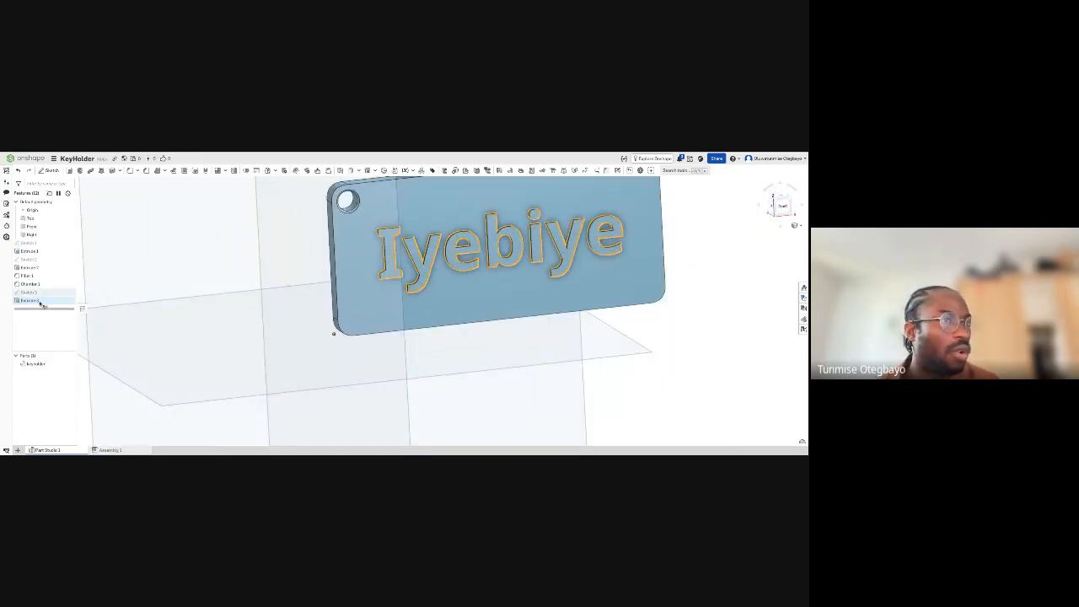
click(112, 202)
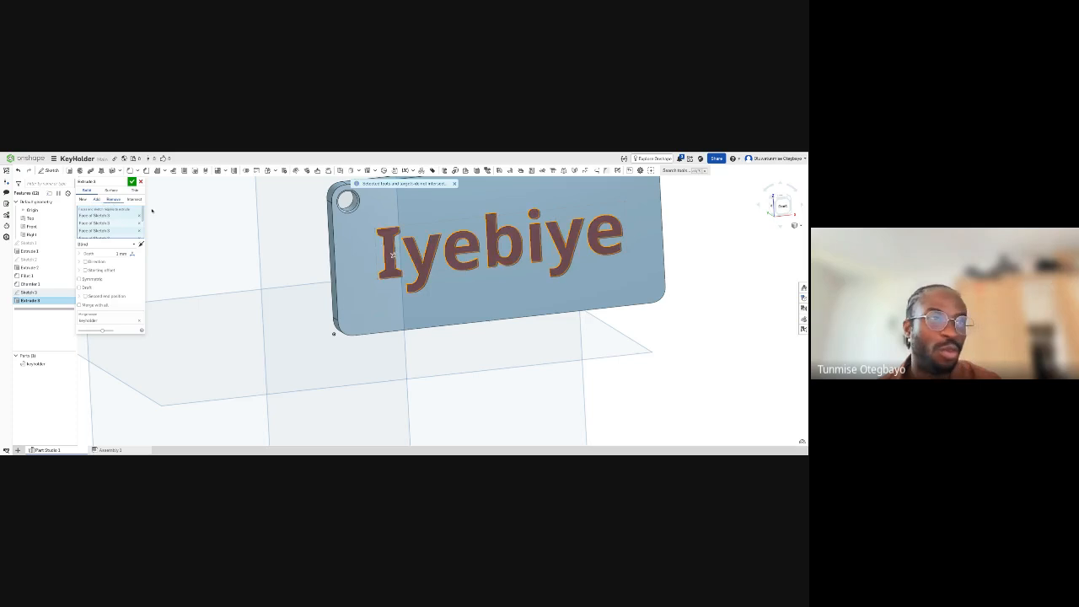
right_drag(317, 298, 394, 249)
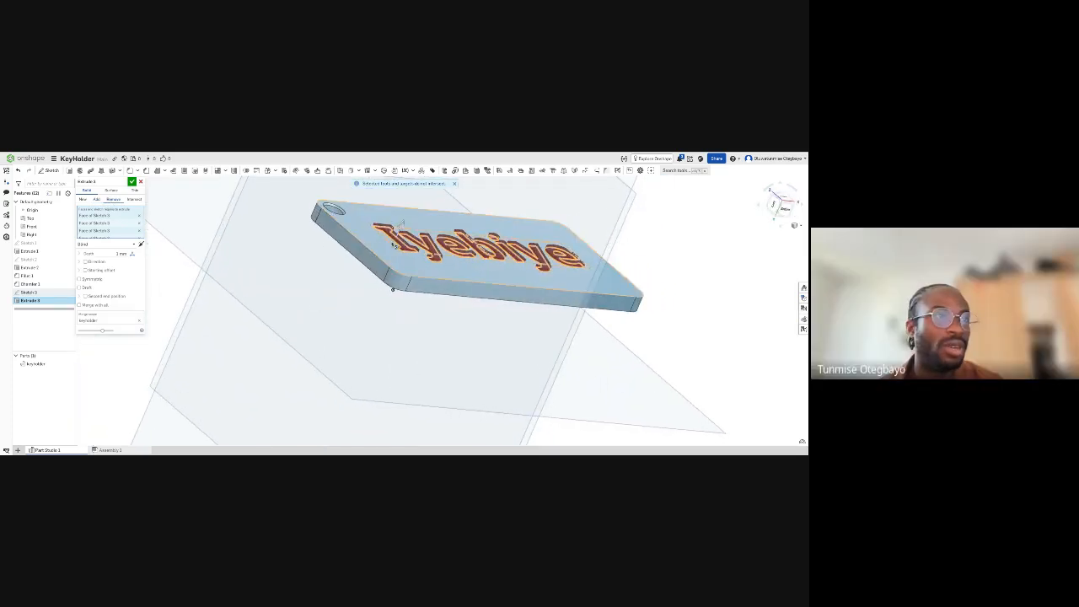
scroll(397, 240, up, 5)
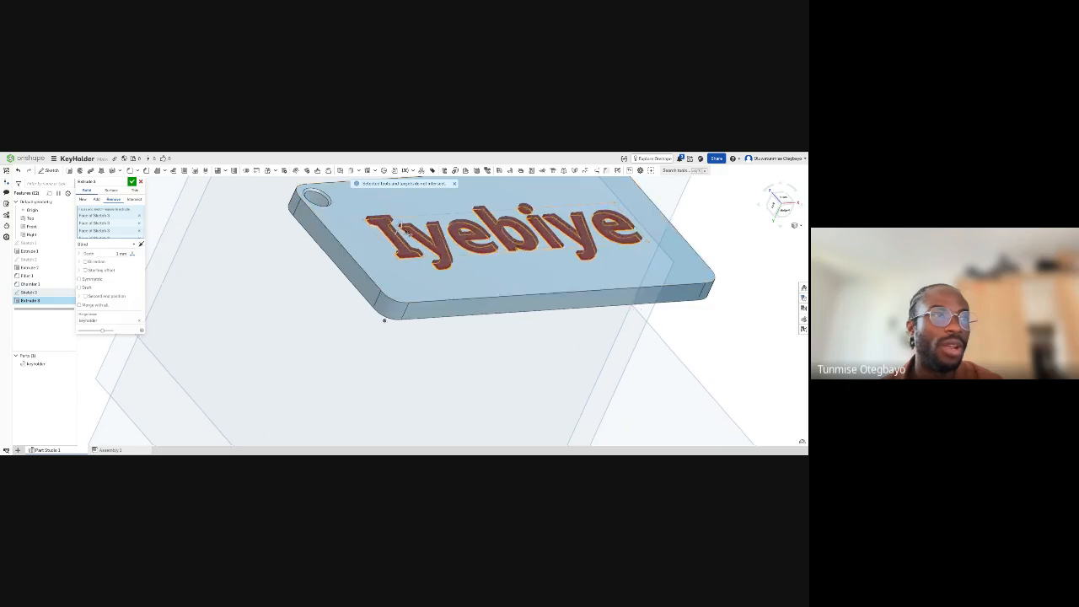
right_drag(400, 225, 338, 275)
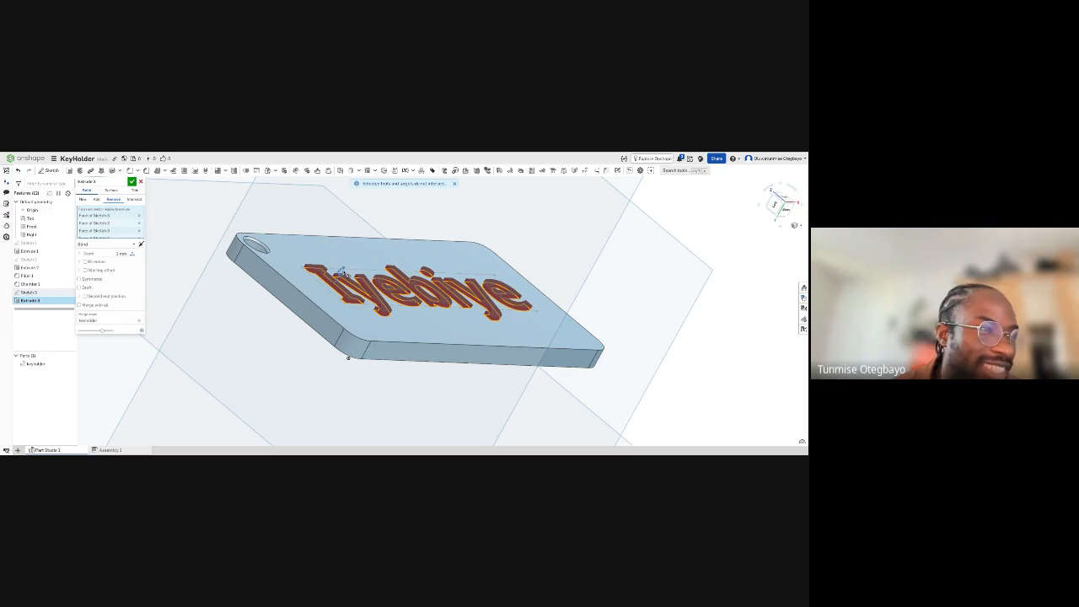
- Reverse the text cut's direction so that it goes into the plate's thickness at a shallow depth
drag(344, 273, 325, 303)
right_drag(377, 274, 416, 298)
scroll(357, 321, up, 3)
scroll(357, 322, down, 5)
scroll(356, 324, down, 5)
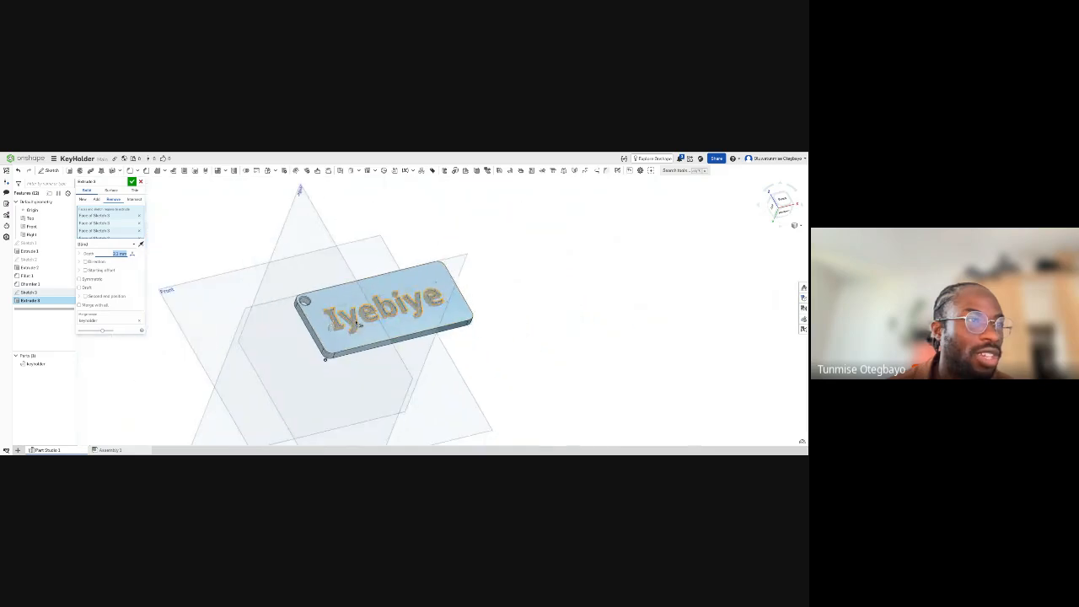
scroll(357, 325, up, 5)
right_drag(357, 324, 301, 274)
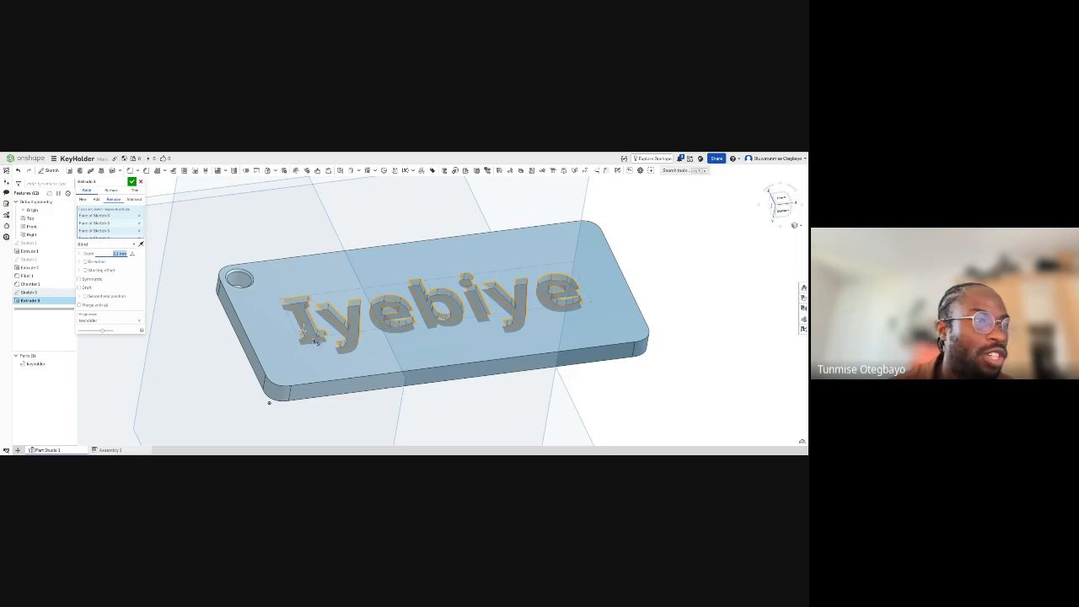
- Deepen the text cut well past the plate's back face so that it goes all the way through
drag(305, 335, 285, 433)
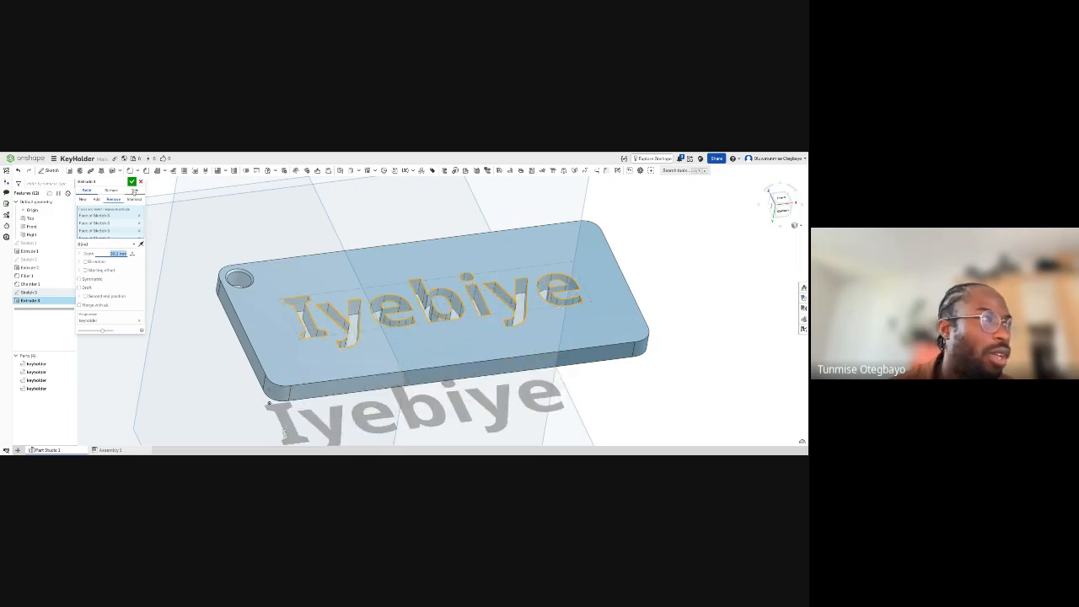
click(132, 182)
right_drag(342, 280, 374, 281)
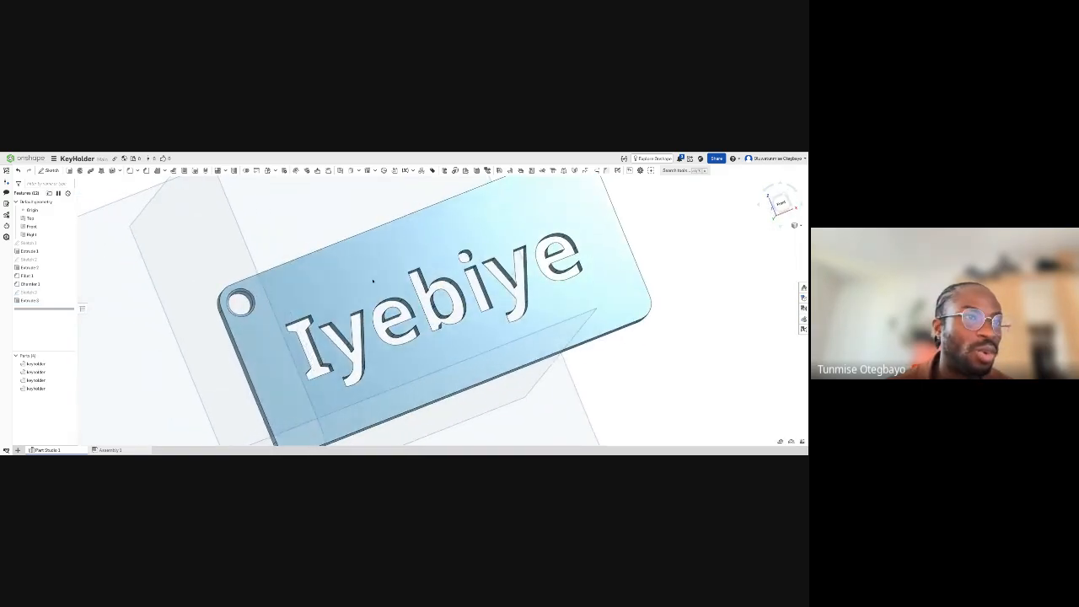
- Pull the text cut back to a shallow depth so that the name is engraved into the plate's front face only
double_click(36, 300)
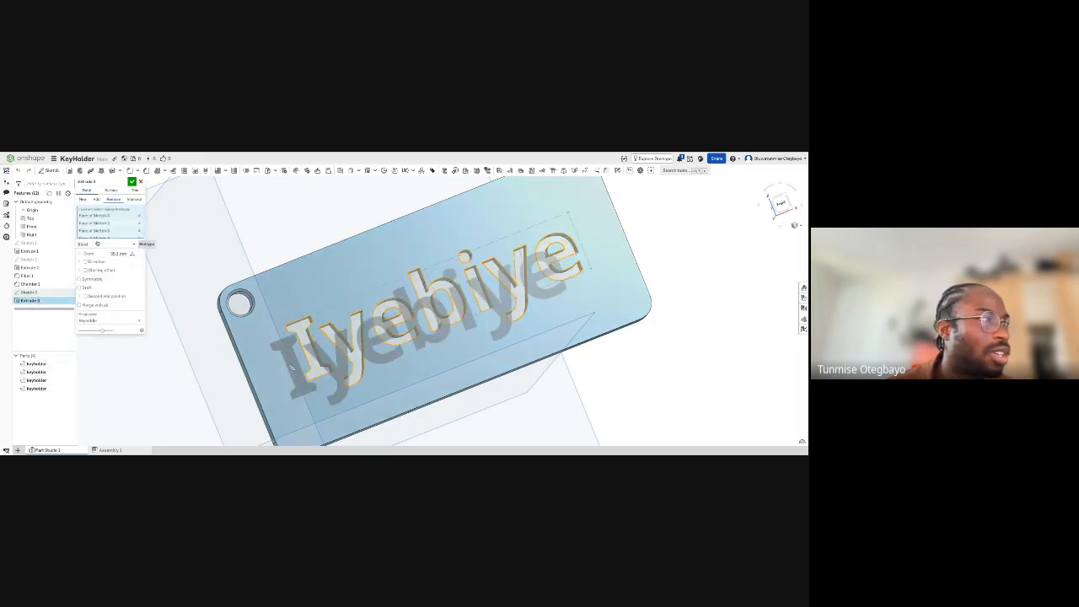
right_drag(329, 373, 335, 406)
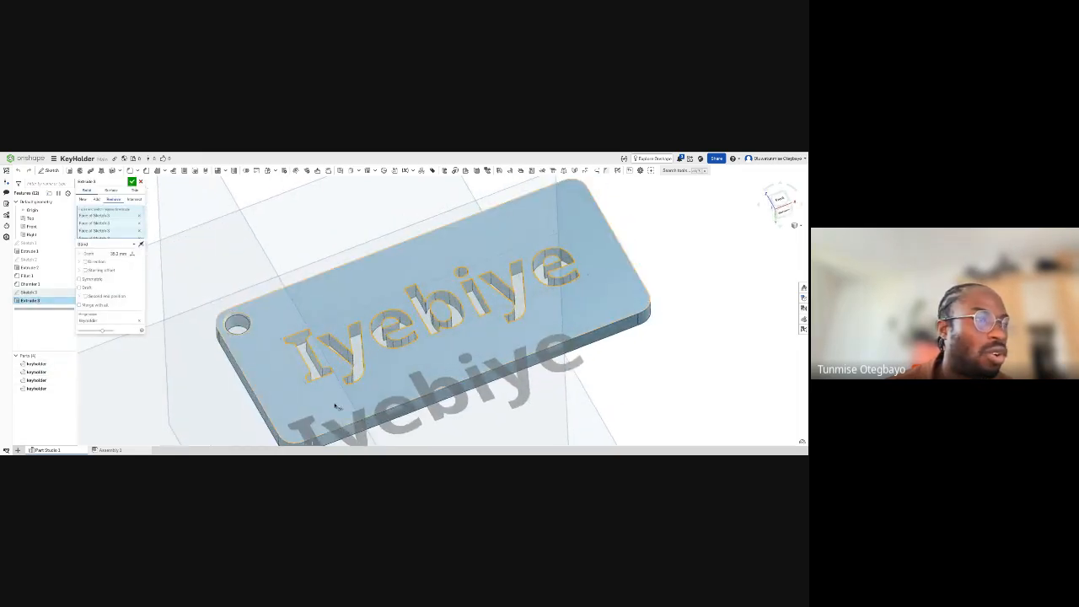
scroll(335, 405, down, 3)
drag(319, 435, 318, 394)
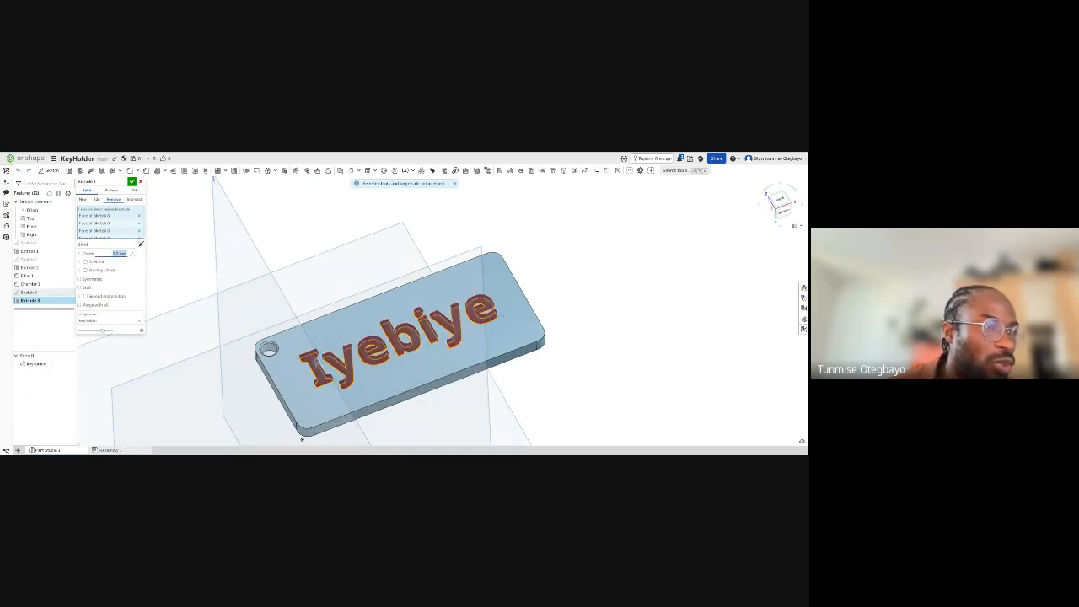
scroll(317, 379, up, 5)
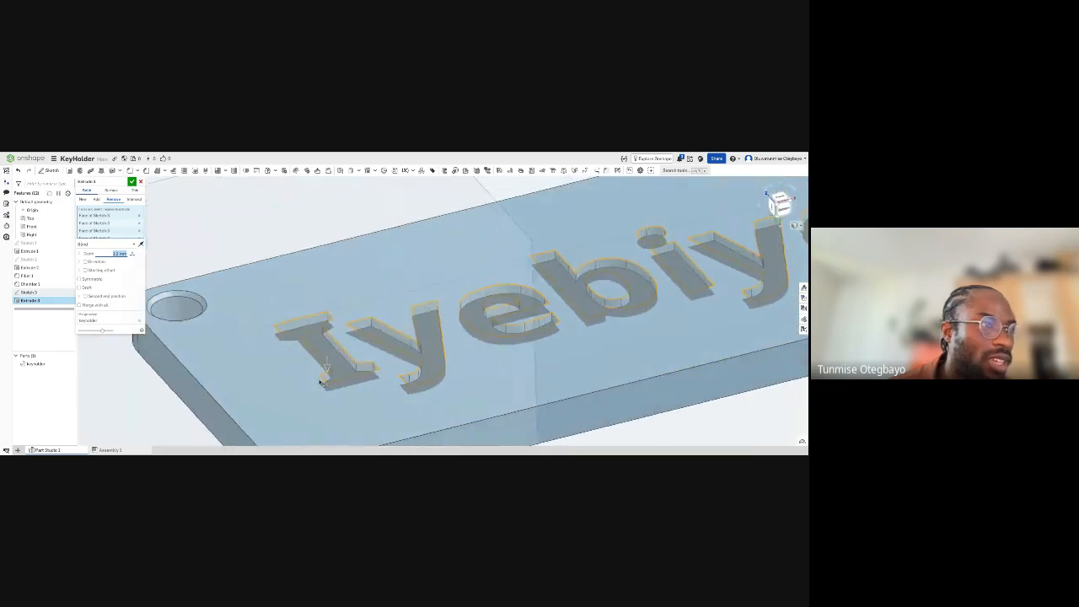
right_drag(319, 382, 364, 374)
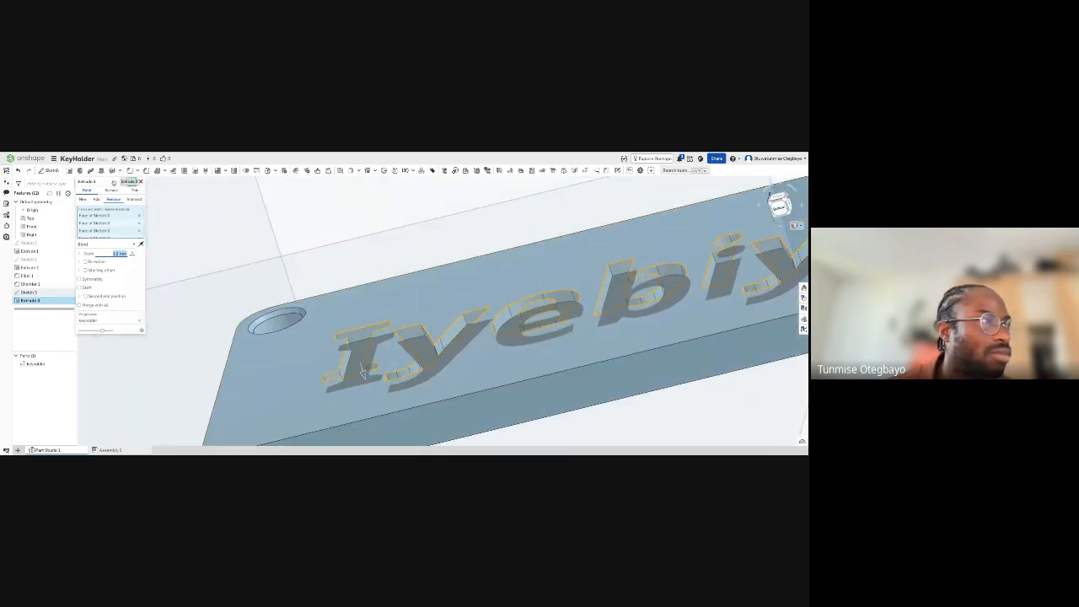
click(131, 181)
right_drag(275, 282, 334, 327)
scroll(290, 309, down, 2)
scroll(376, 380, down, 2)
scroll(376, 379, down, 1)
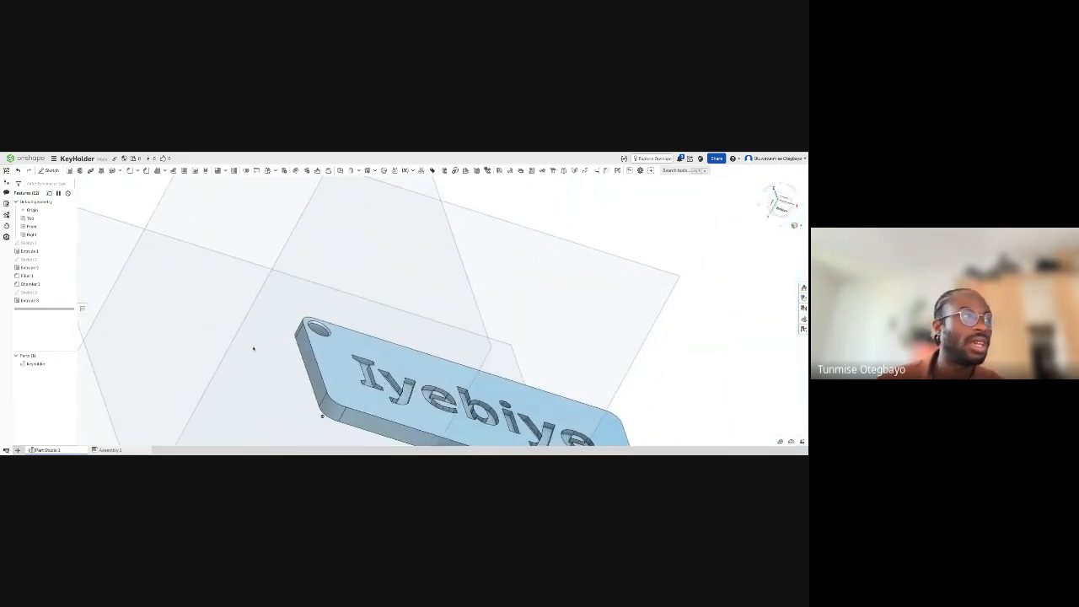
- Set the engraved text cut's depth to 1 mm
double_click(25, 302)
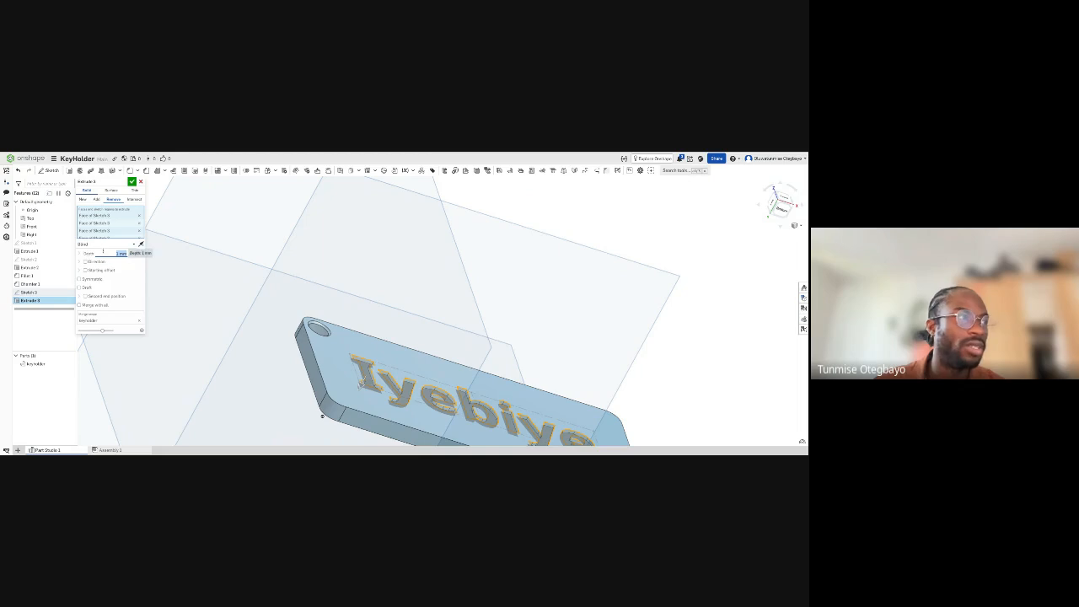
drag(127, 254, 116, 254)
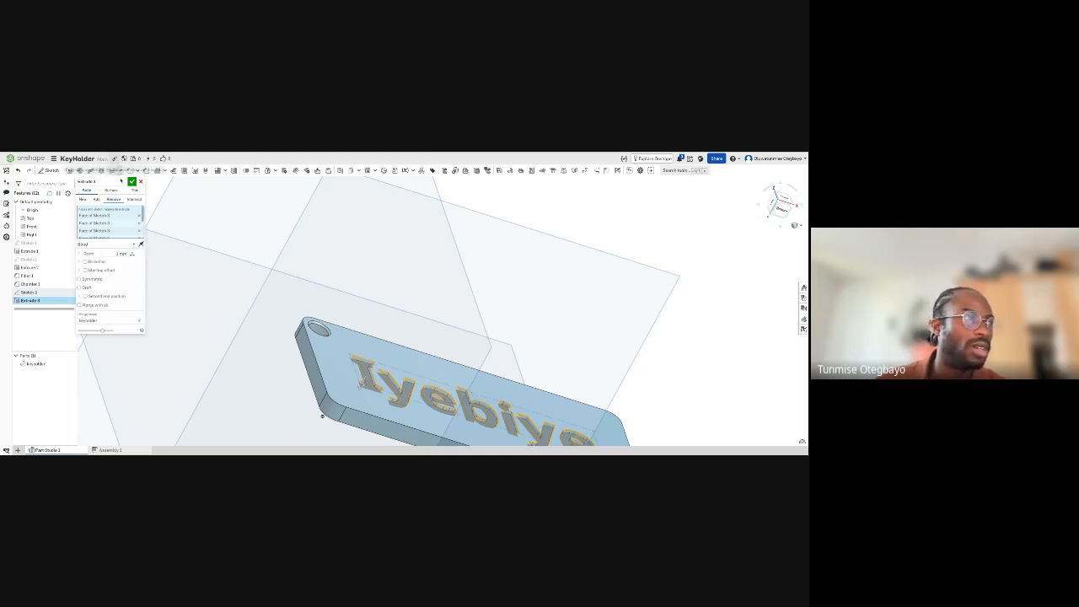
click(131, 182)
- Examine the engraved name and the key holder body from several angles
scroll(339, 316, down, 5)
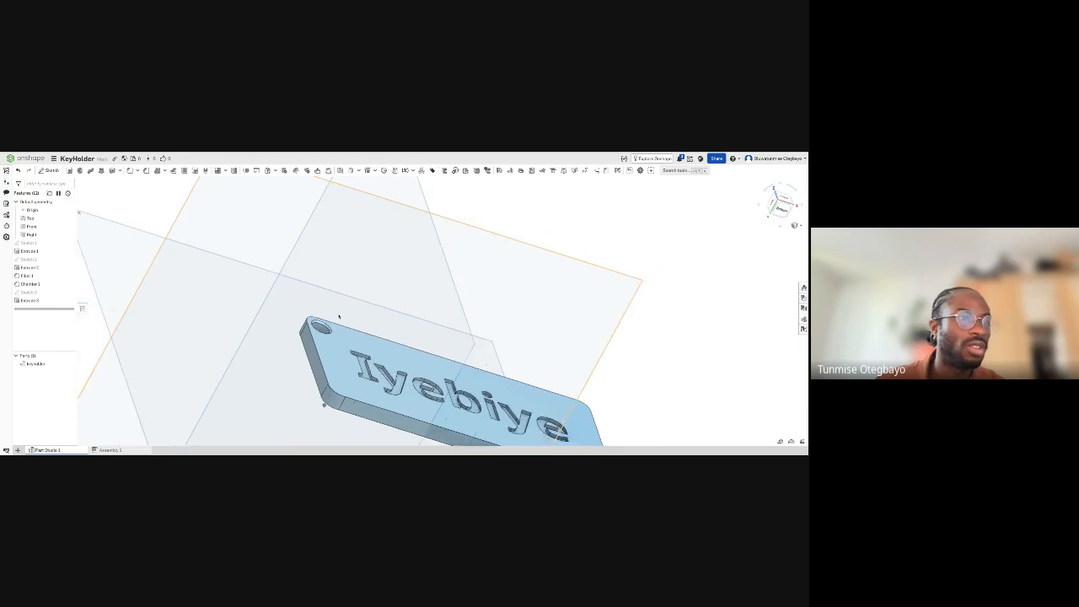
mouse_move(340, 319)
right_down()
mouse_move(331, 346)
mouse_move(382, 348)
mouse_move(409, 363)
mouse_move(427, 351)
mouse_move(427, 330)
right_up()
scroll(373, 344, up, 2)
scroll(369, 340, up, 2)
right_drag(262, 345, 294, 355)
middle_drag(293, 355, 250, 317)
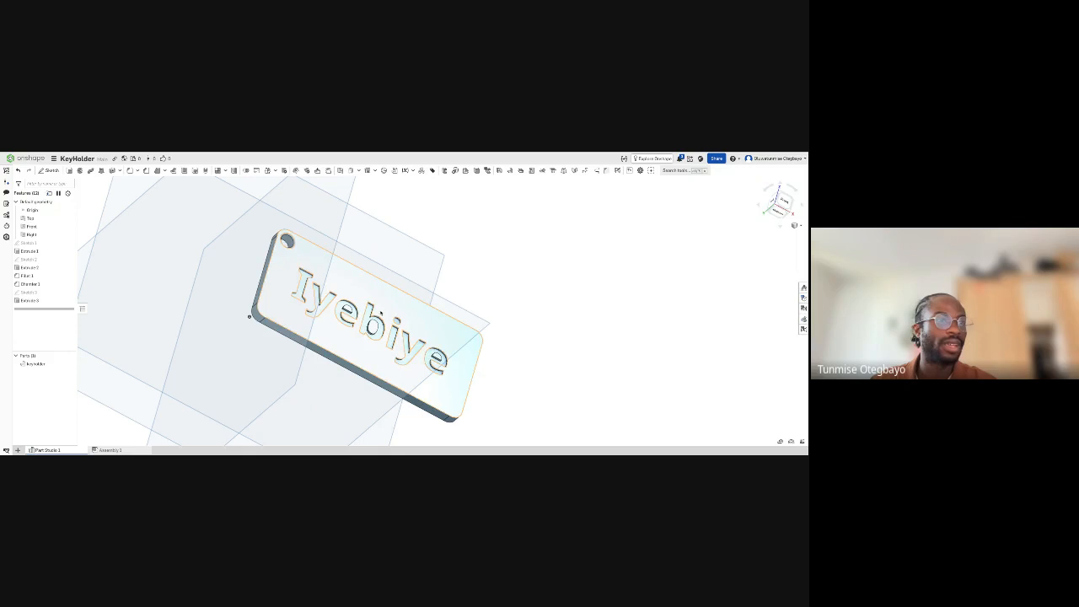
right_drag(250, 317, 232, 323)
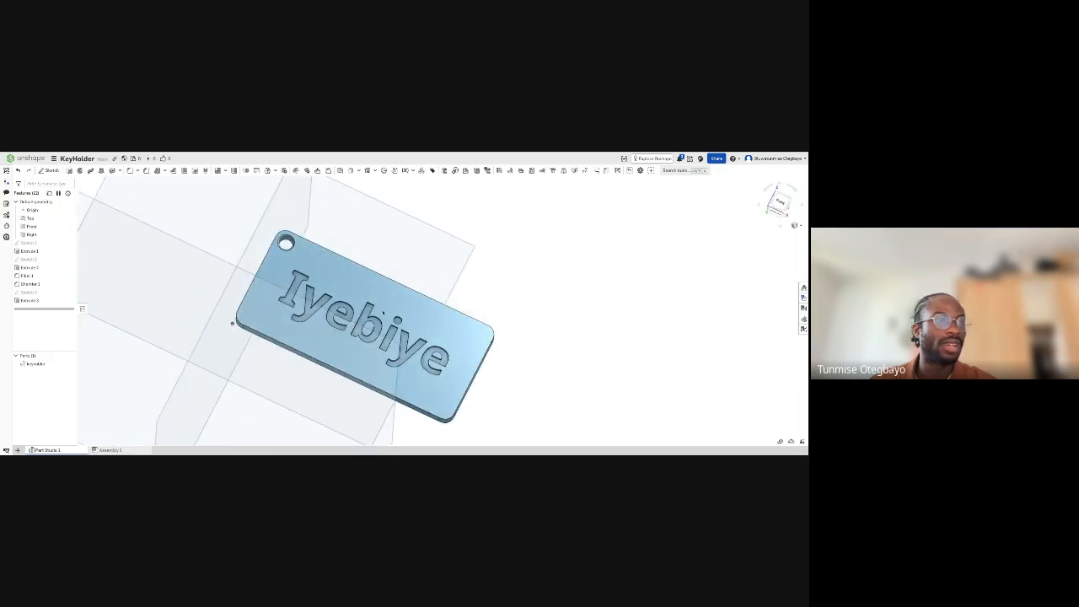
click(37, 365)
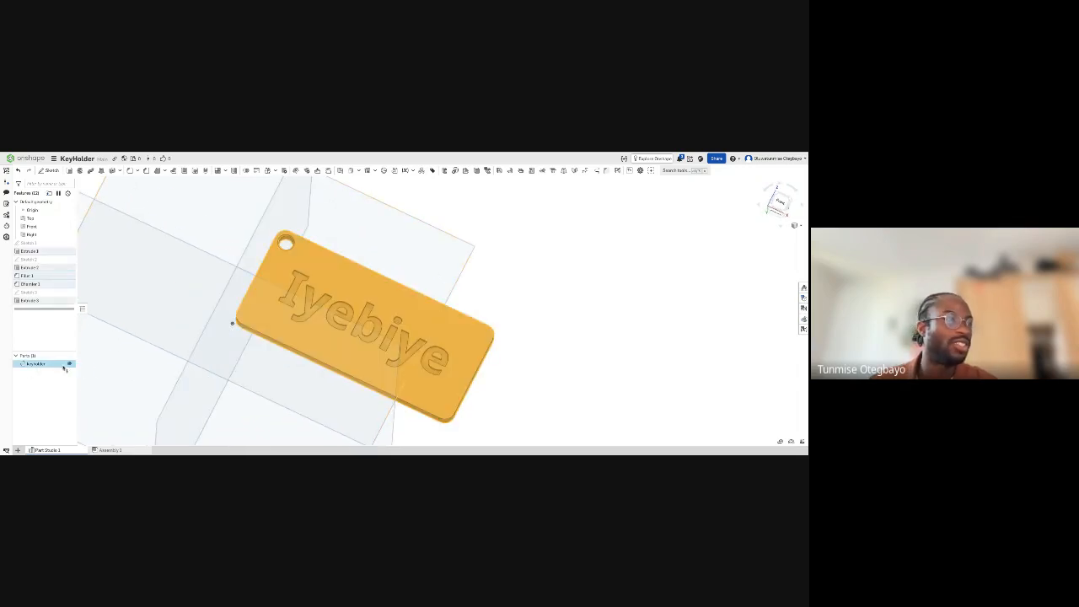
click(124, 376)
right_drag(124, 377, 153, 374)
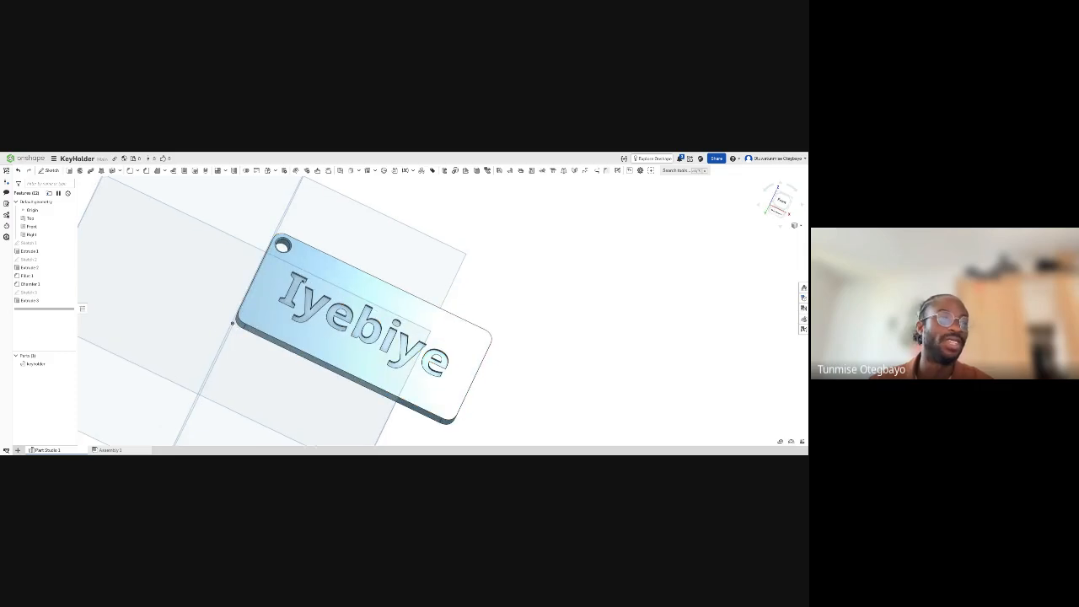
- Change the key holder part's appearance to a custom light pink, trying orange, green and lilac from the palette first
right_click(43, 364)
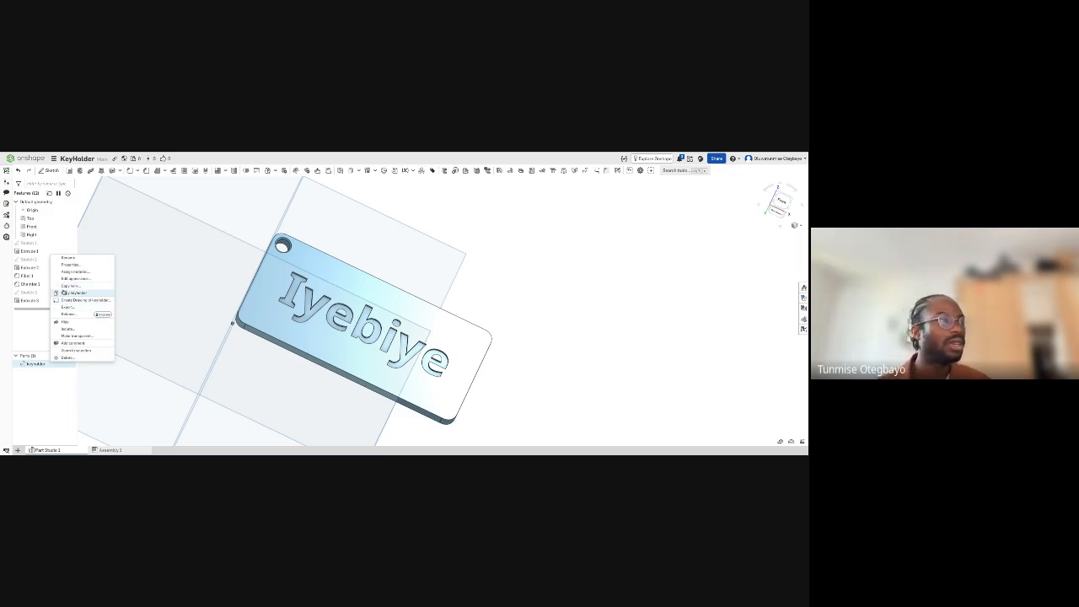
click(67, 278)
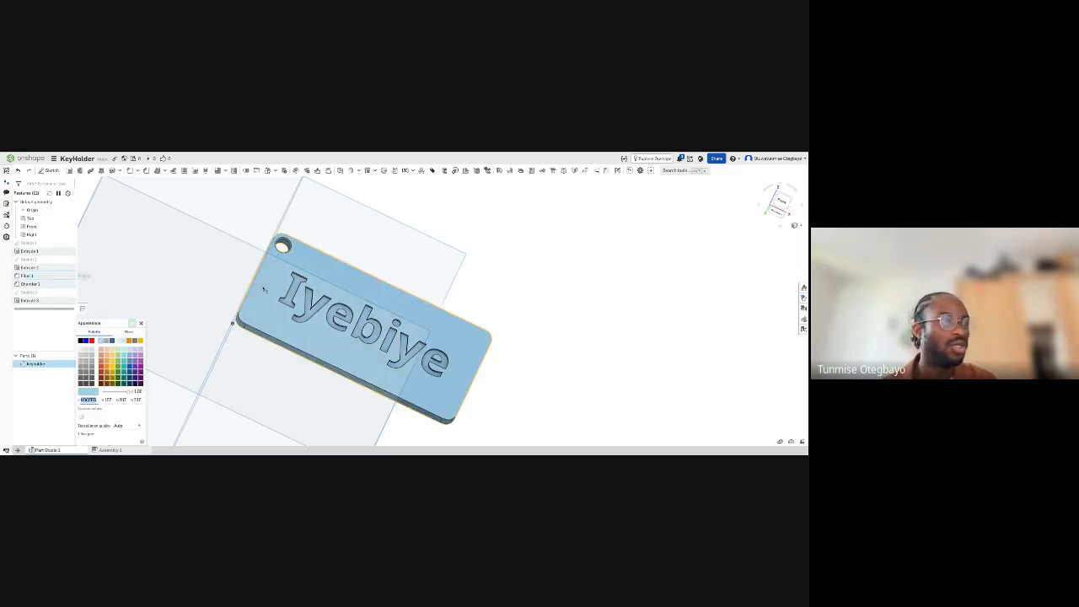
click(103, 365)
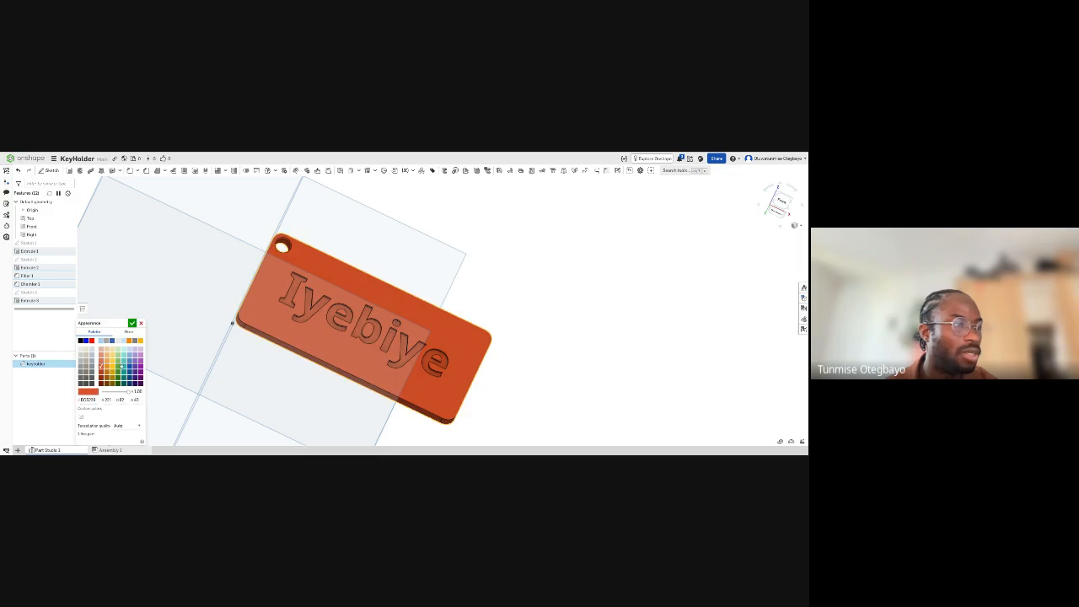
click(114, 368)
click(119, 369)
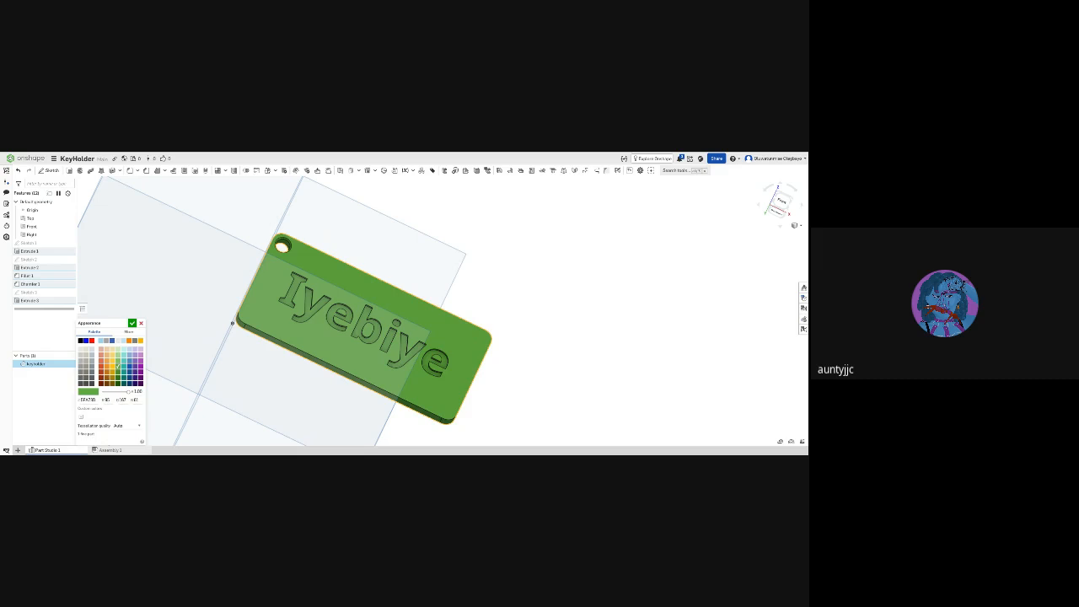
click(138, 350)
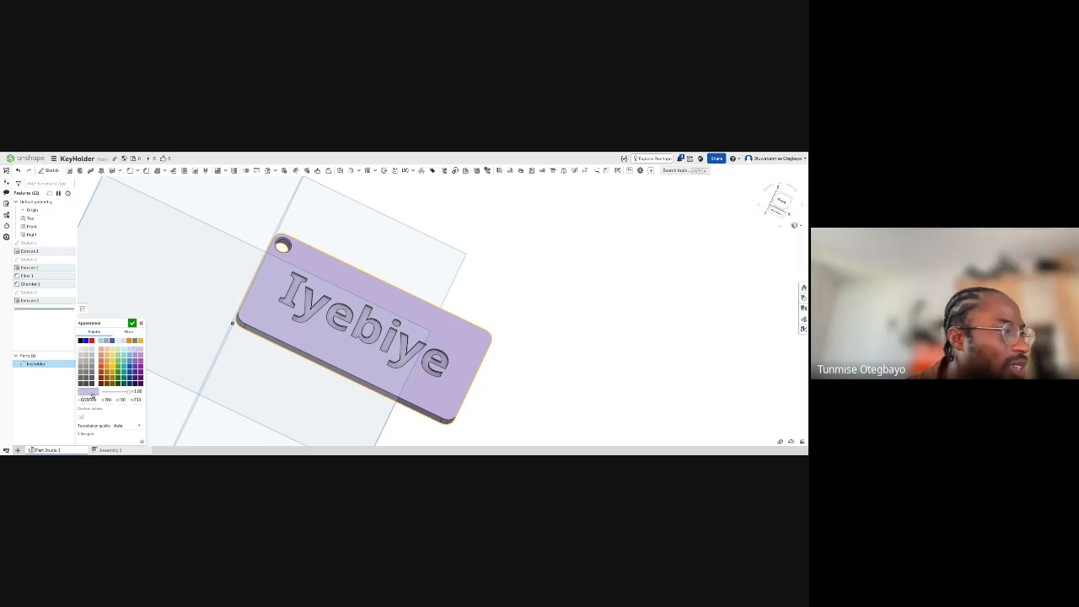
click(128, 332)
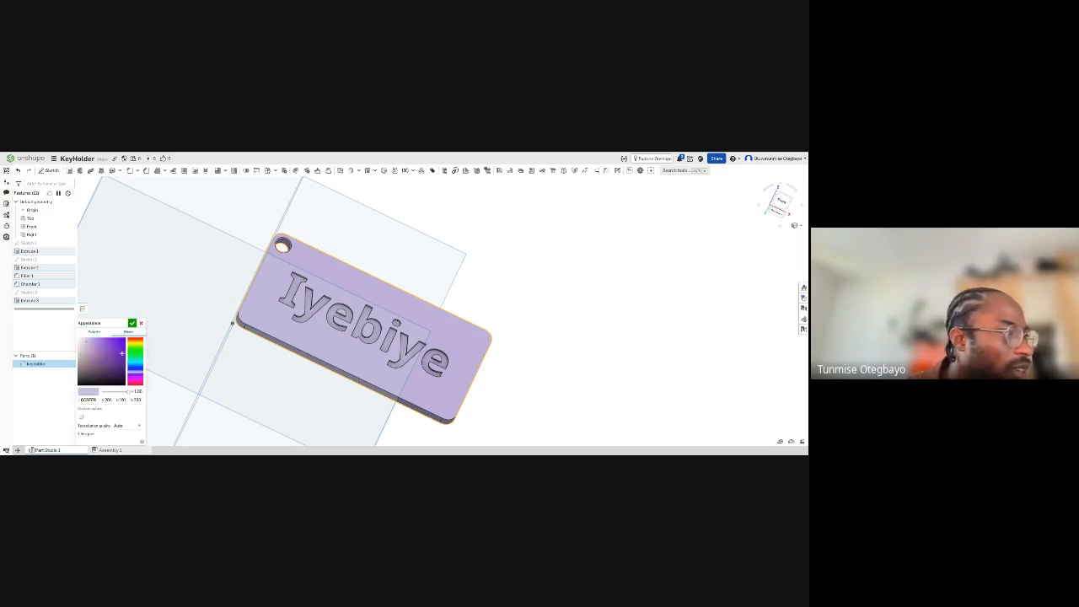
click(119, 356)
click(140, 376)
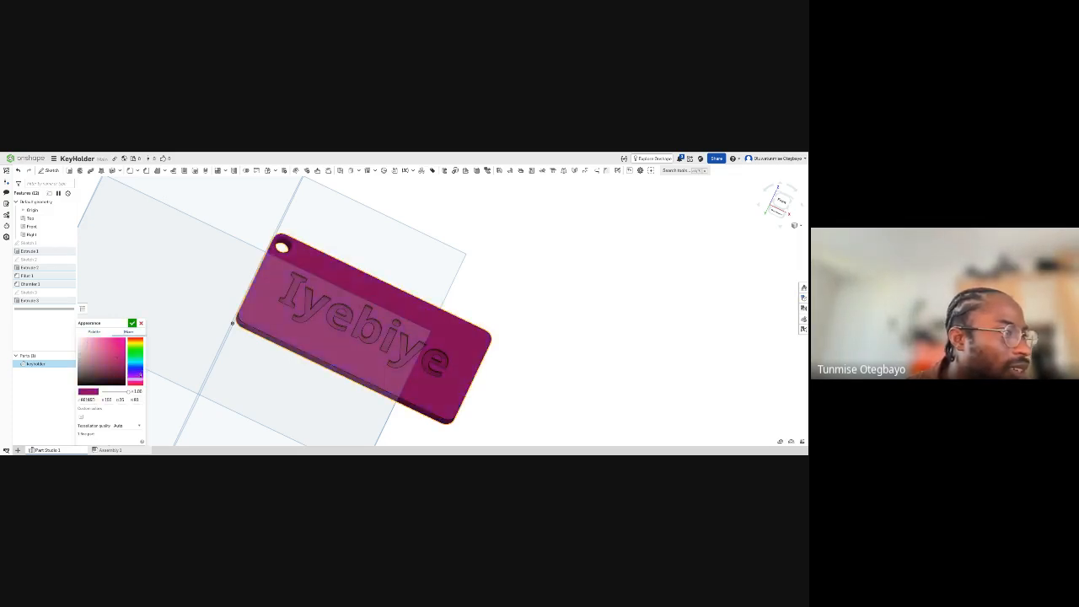
drag(118, 358, 98, 341)
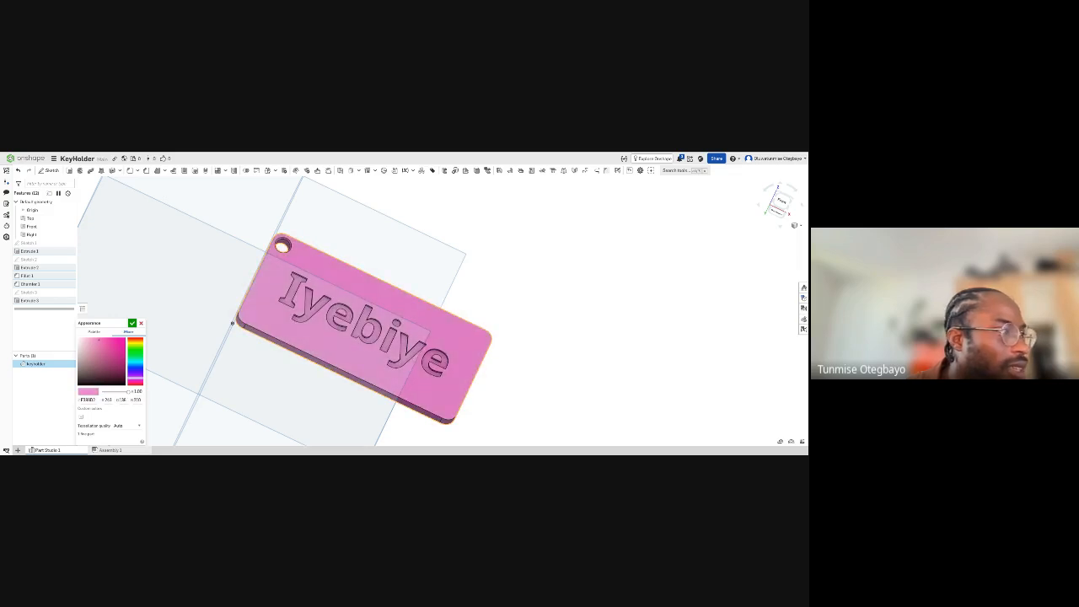
click(132, 323)
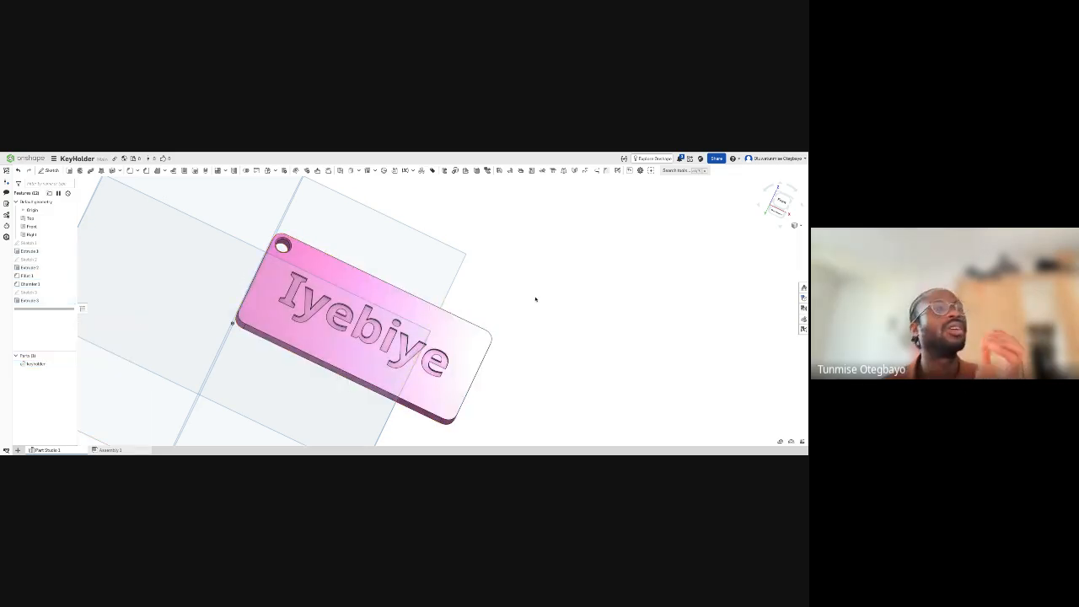
mouse_move(538, 305)
right_down()
mouse_move(538, 328)
mouse_move(532, 309)
mouse_move(533, 320)
right_up()
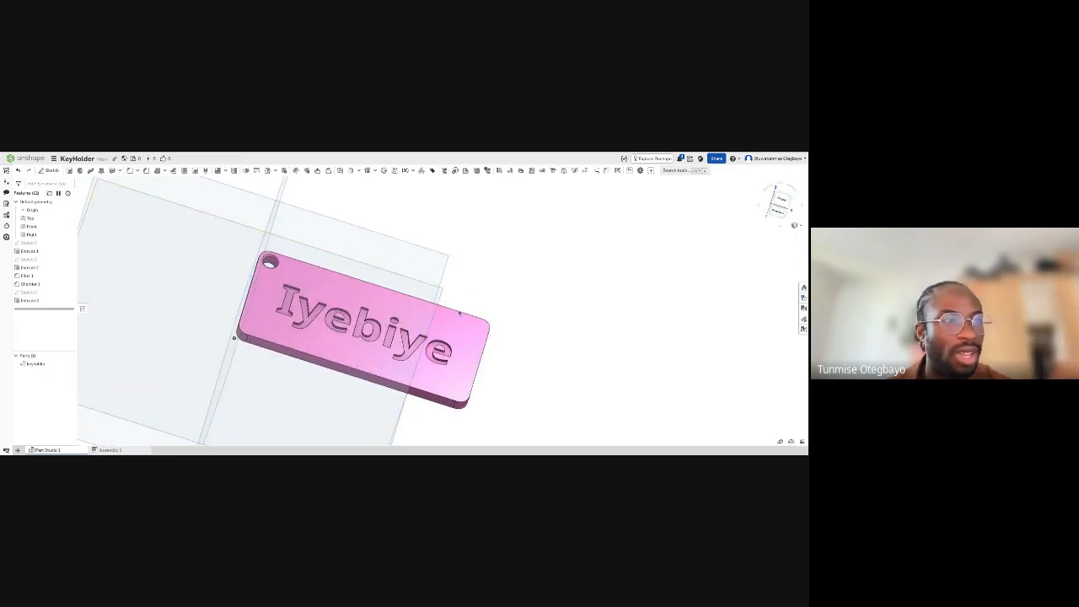
click(477, 330)
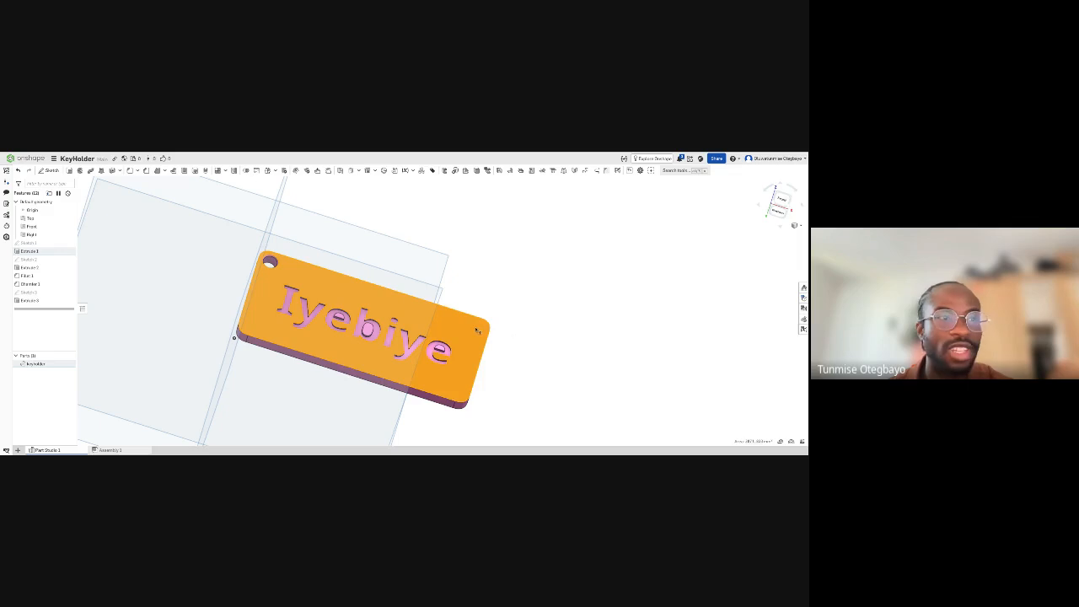
click(542, 326)
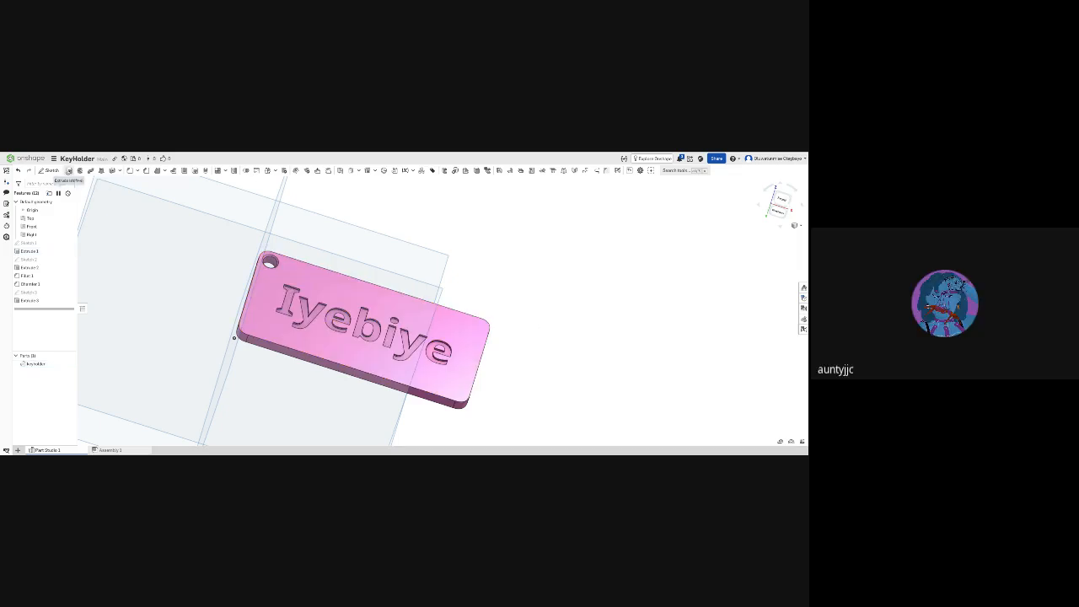
click(70, 171)
click(463, 329)
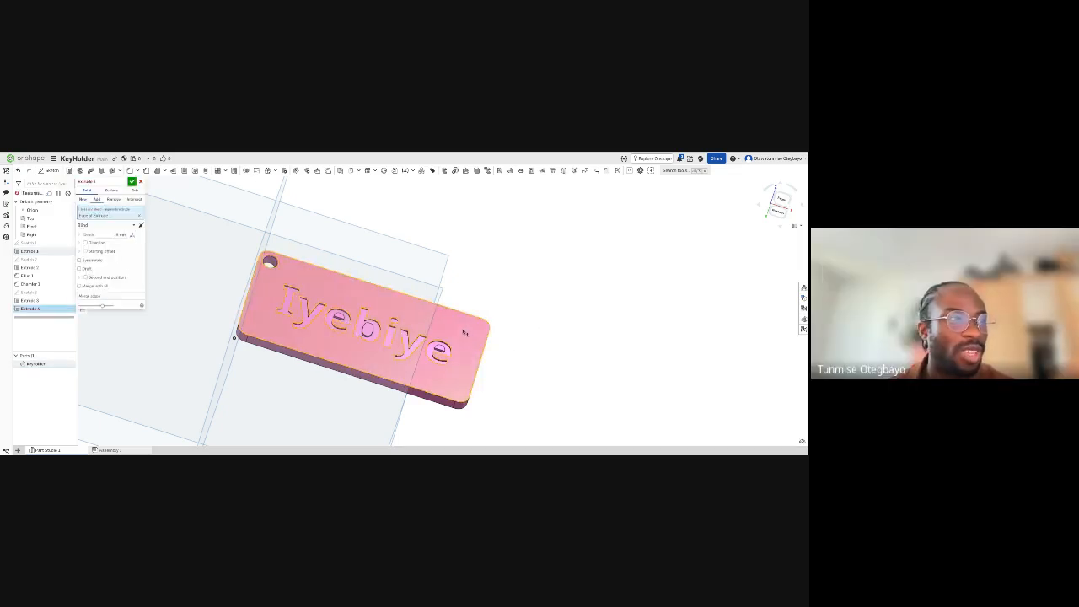
right_drag(464, 329, 405, 294)
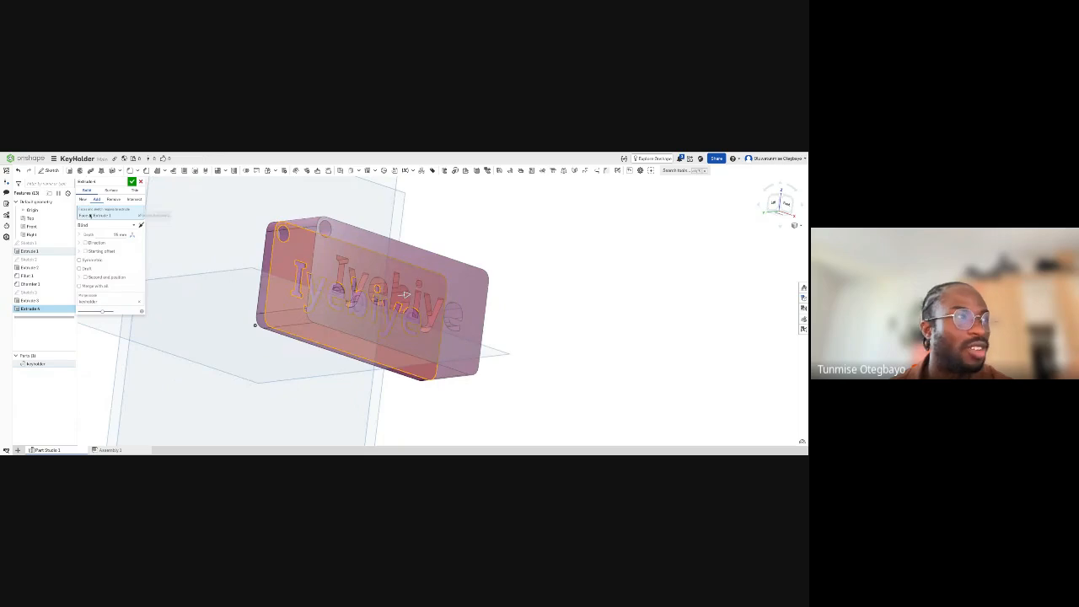
click(141, 182)
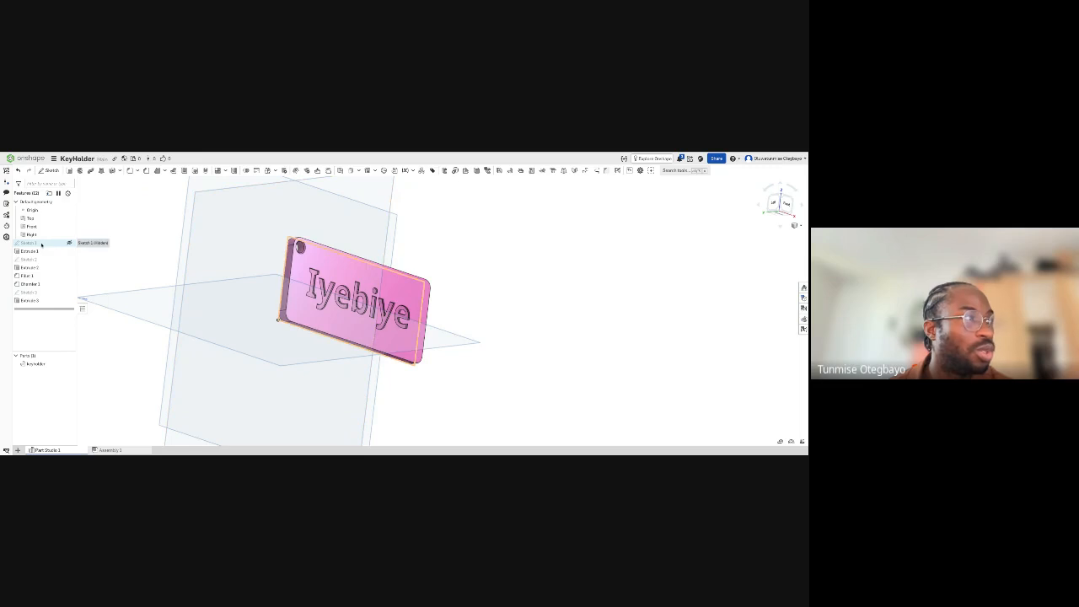
- Add a large circle beside the 100 by 45 mm rectangle in the base sketch, with a small hole circle inside its upper edge
double_click(40, 244)
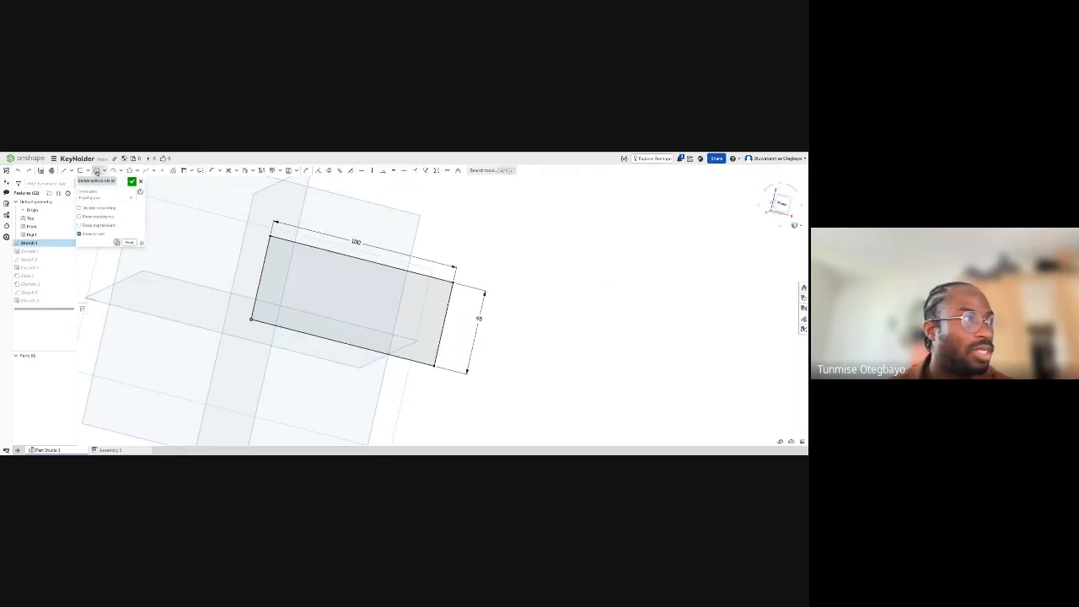
click(96, 171)
click(539, 245)
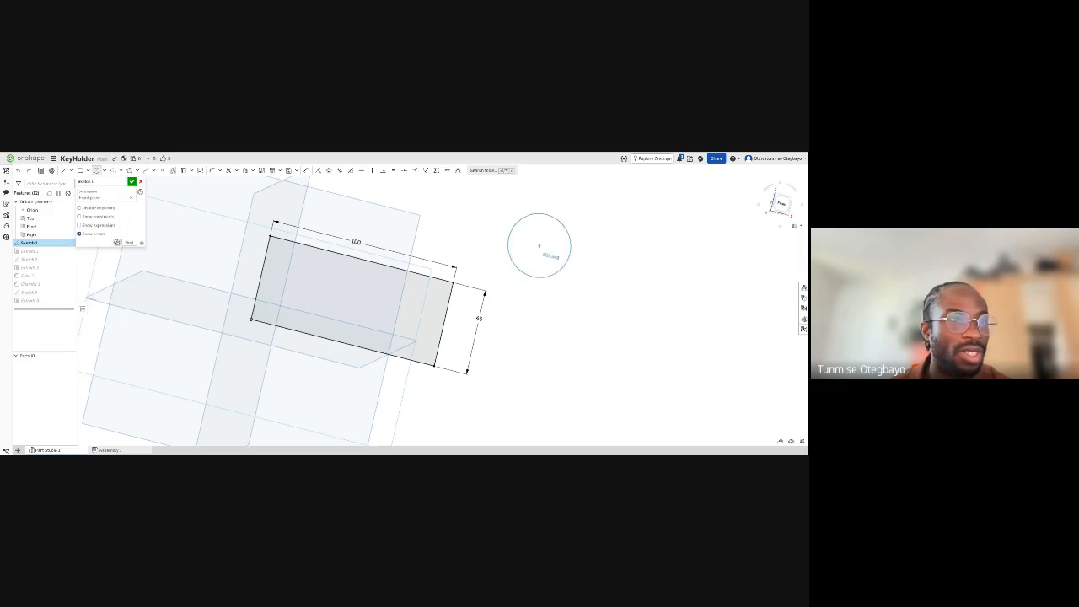
click(581, 287)
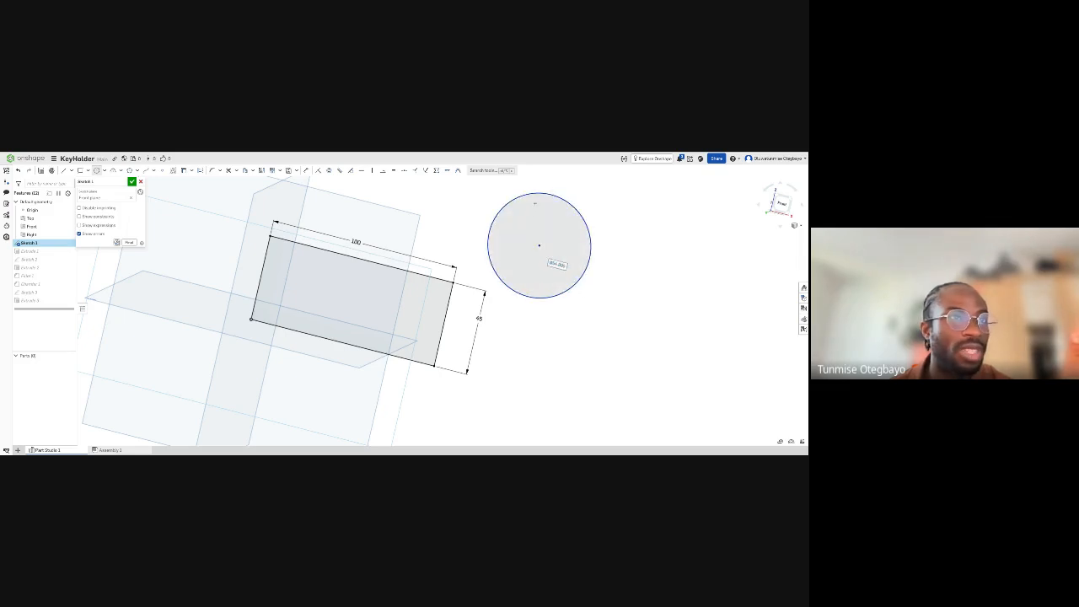
drag(536, 201, 538, 201)
click(538, 203)
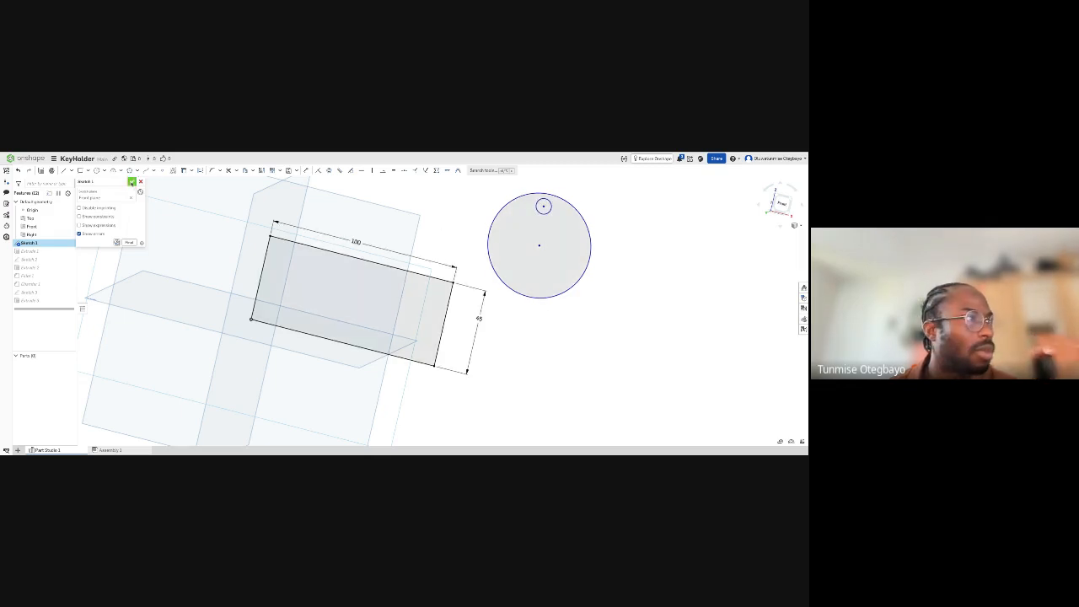
click(131, 182)
- Add the large circle's region, without its small hole, to the plate's base extrusion to form a separate round tag
double_click(32, 252)
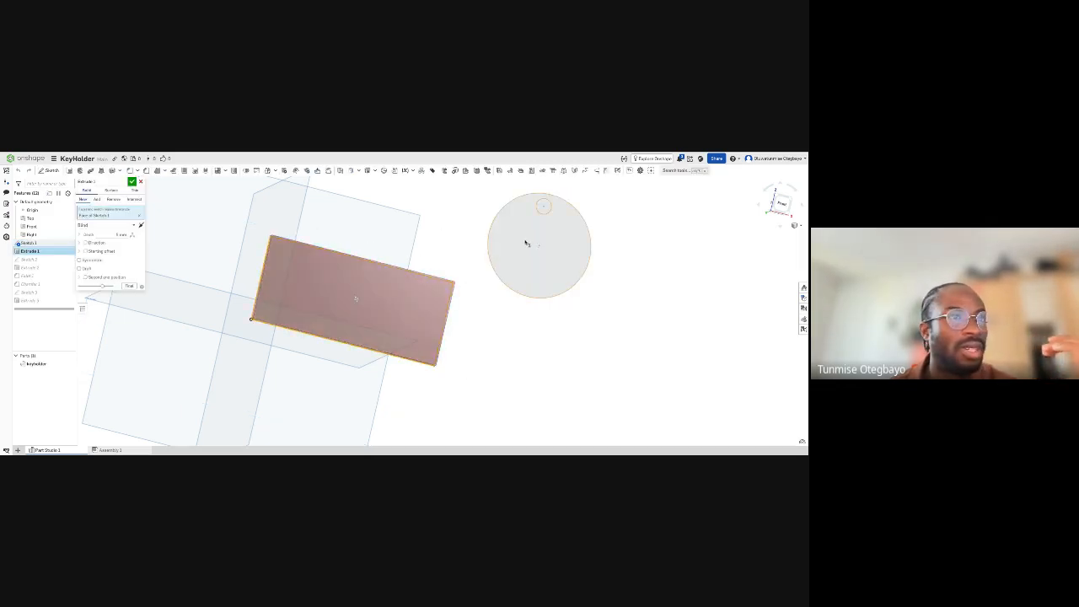
click(528, 243)
click(132, 182)
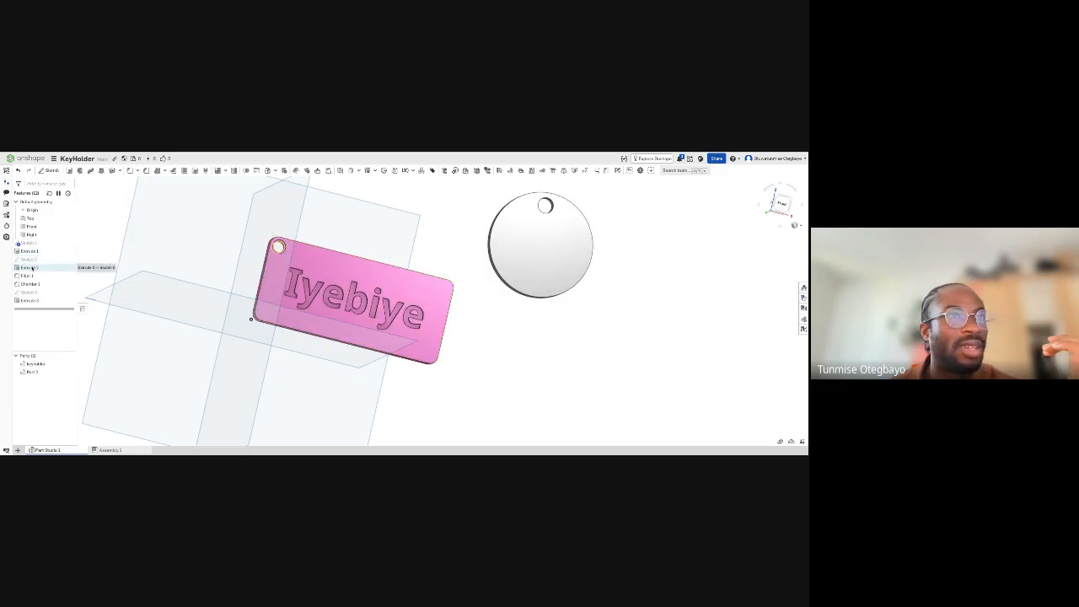
right_drag(602, 271, 587, 253)
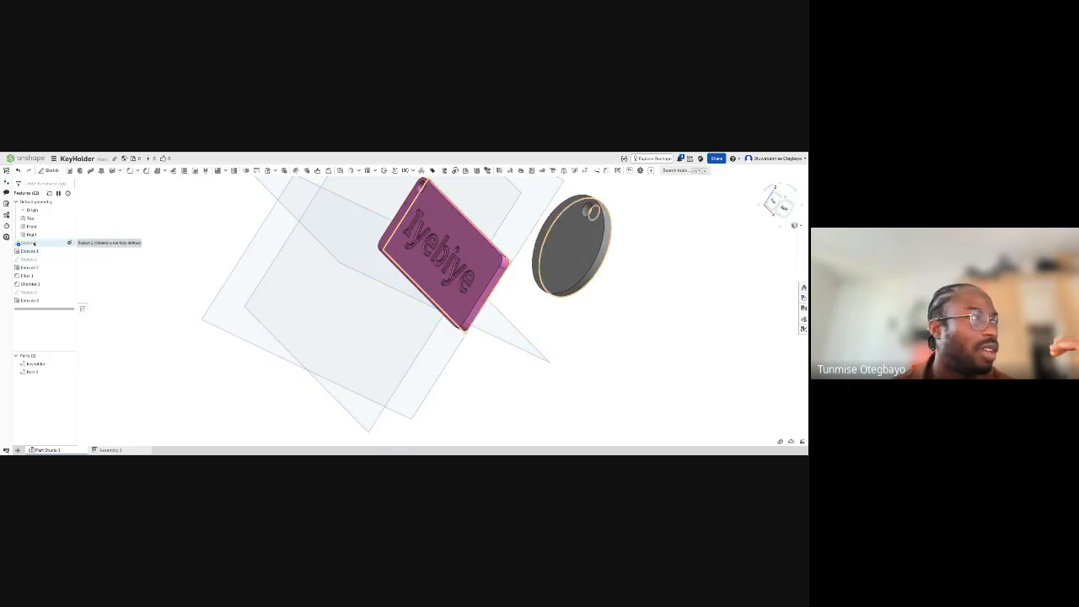
- Draw a closed six-sided, fish-like outline of straight lines in the base sketch, below the large circle
double_click(29, 243)
right_drag(441, 288, 265, 219)
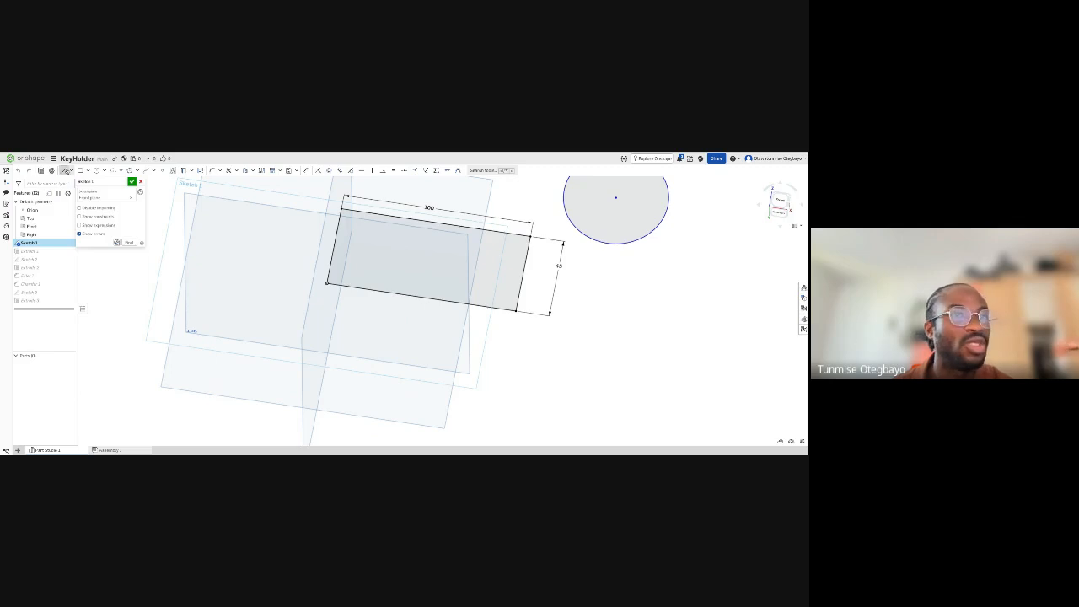
scroll(624, 255, down, 3)
click(643, 257)
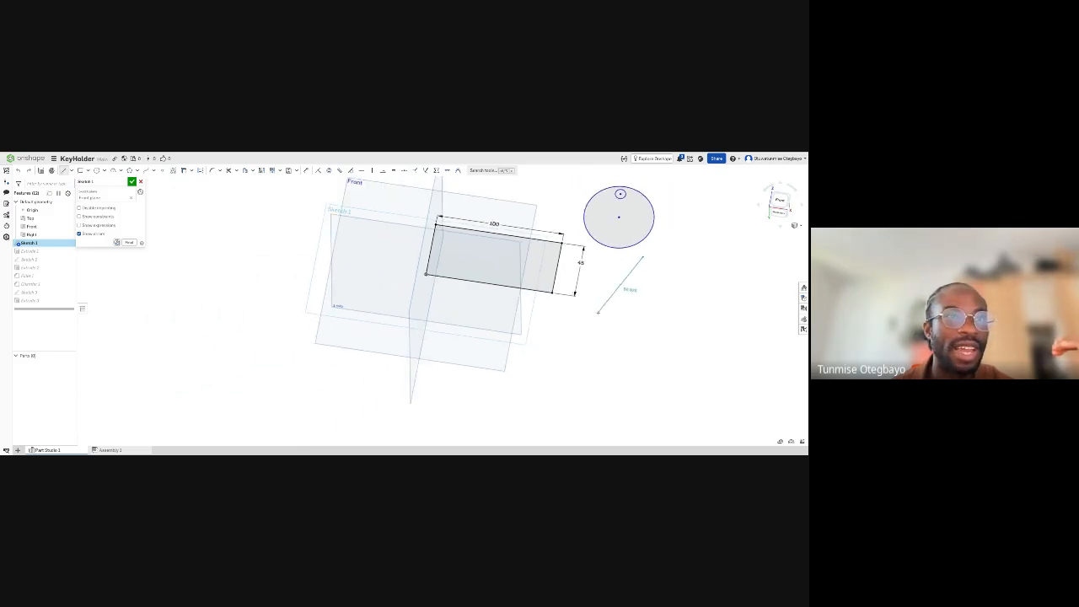
click(590, 317)
click(662, 322)
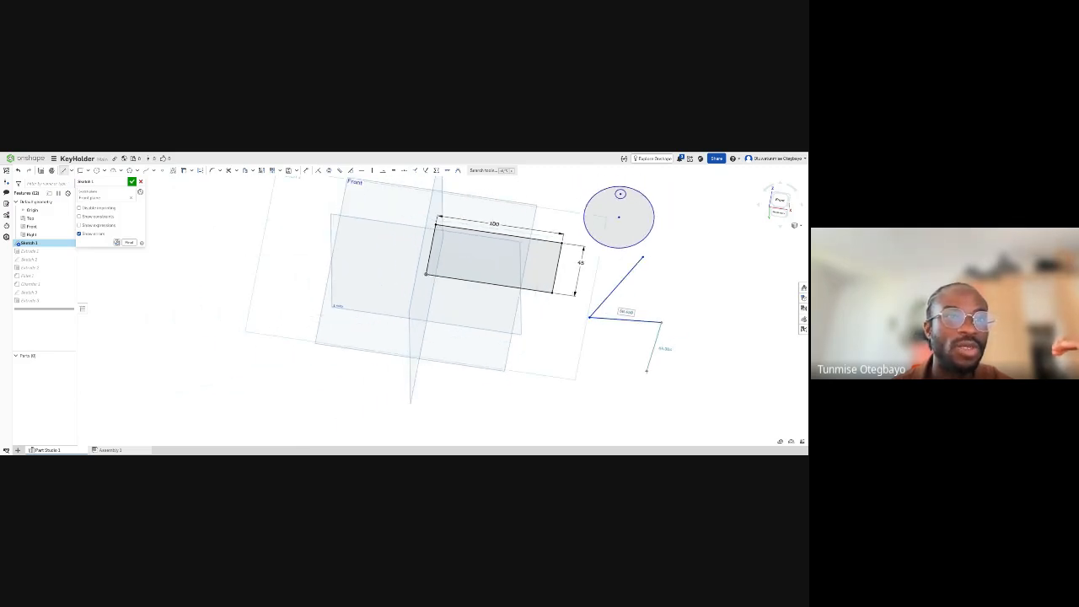
click(647, 369)
click(753, 317)
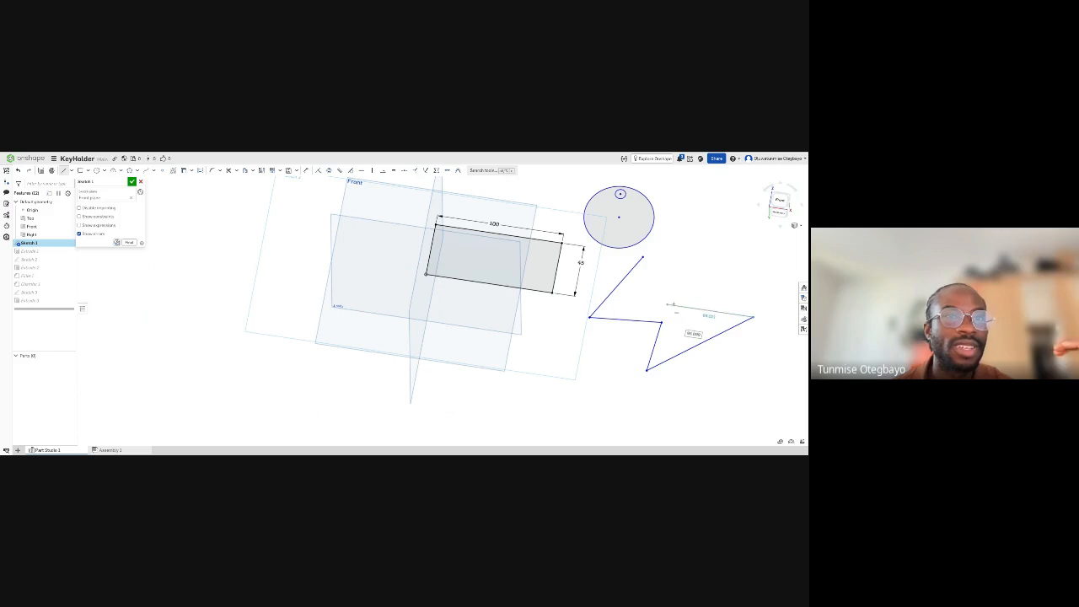
click(682, 302)
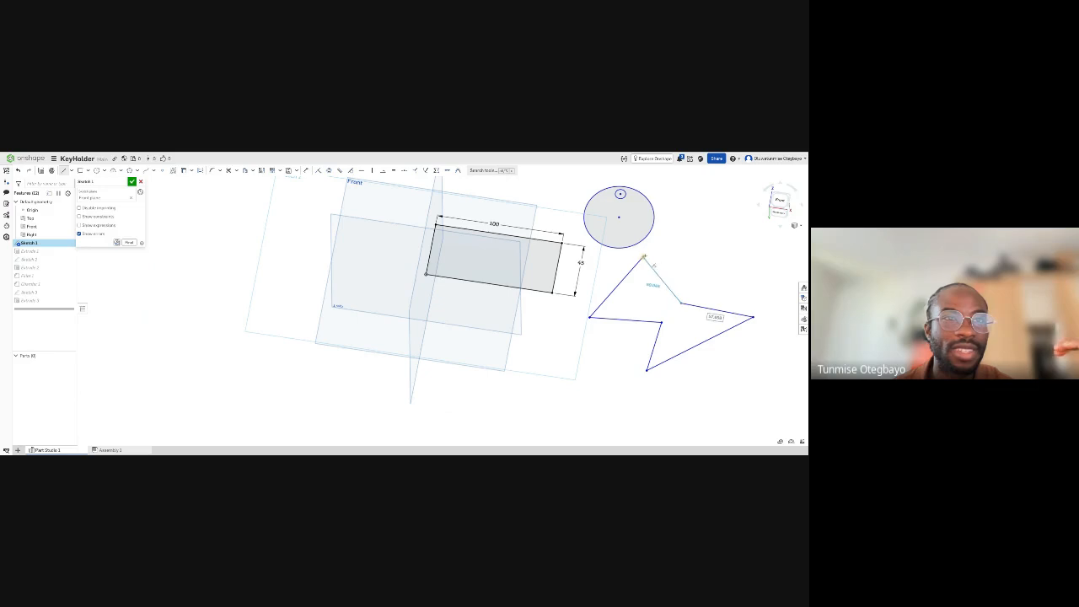
click(649, 250)
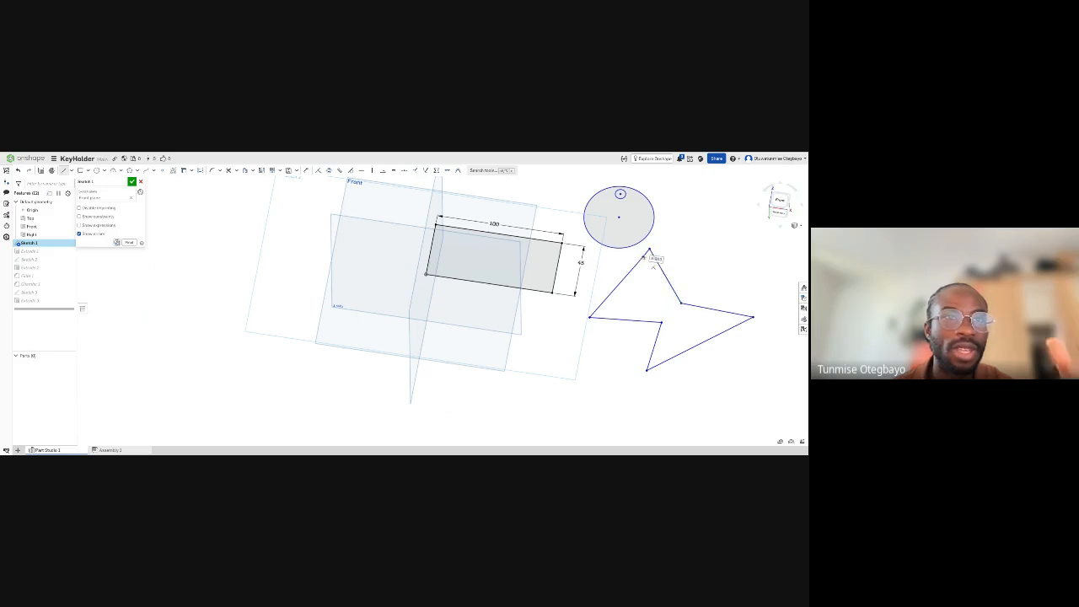
key(Escape)
key(Escape)
- Add a small hole circle inside the upper-left part of the pointed outline and finish the base sketch
key(c)
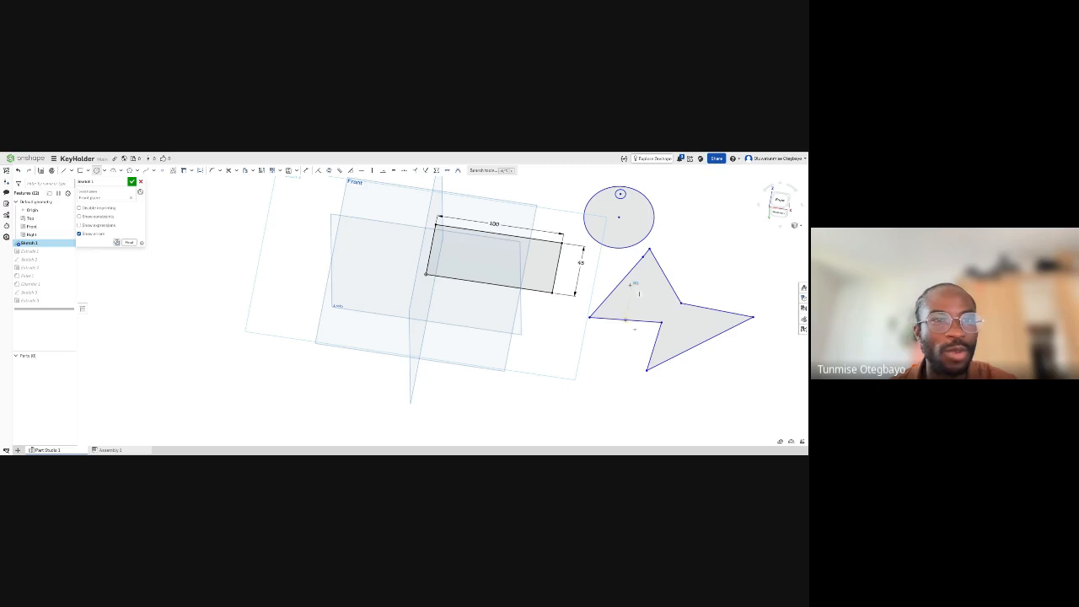
click(631, 285)
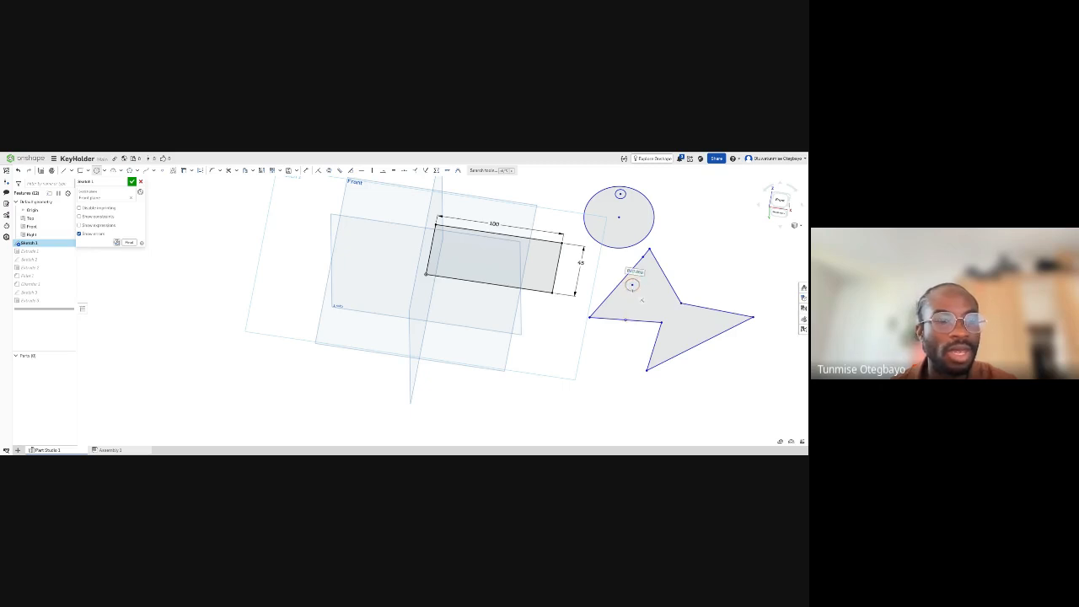
key(Escape)
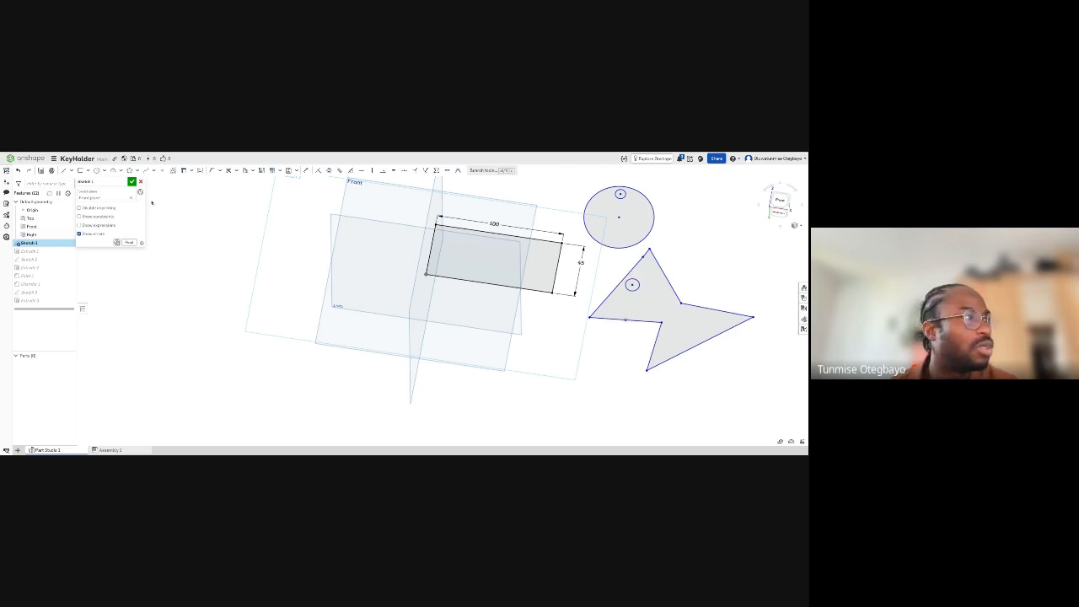
click(132, 181)
- Add the pointed outline's region, without its small hole, to the plate's base extrusion
double_click(28, 252)
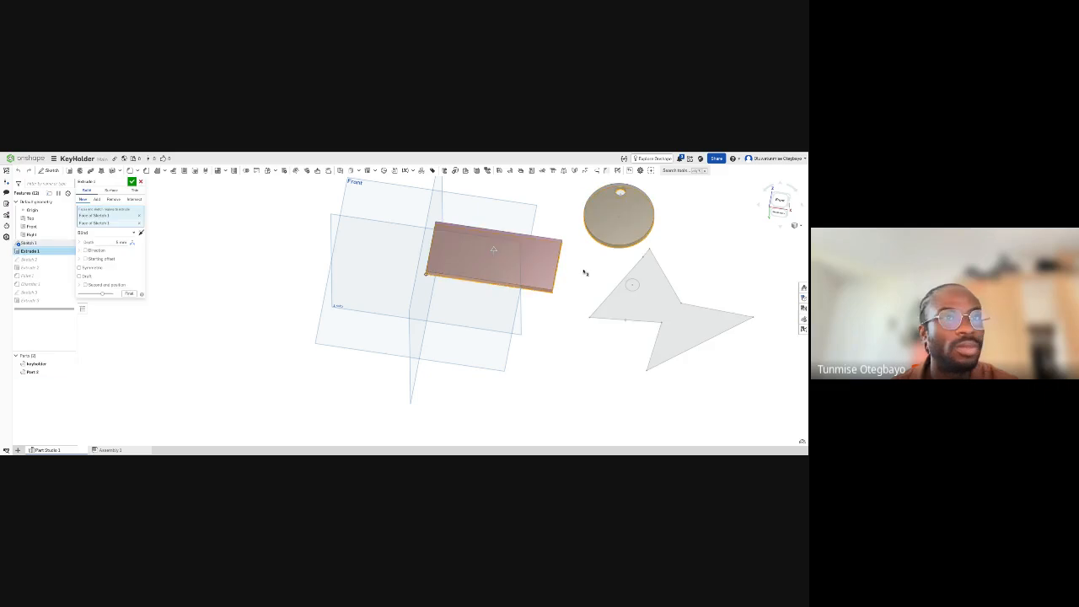
click(647, 304)
click(132, 181)
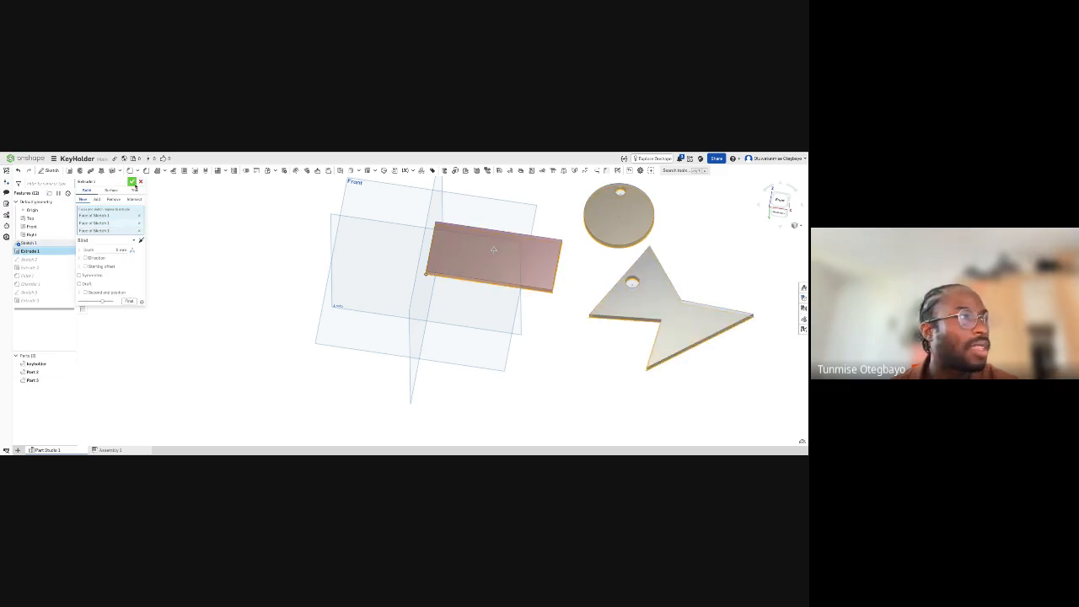
- Examine the key holder plate, round tag and pointed tag, identifying each one in the parts list
right_drag(472, 287, 629, 300)
scroll(629, 300, up, 3)
scroll(628, 300, down, 3)
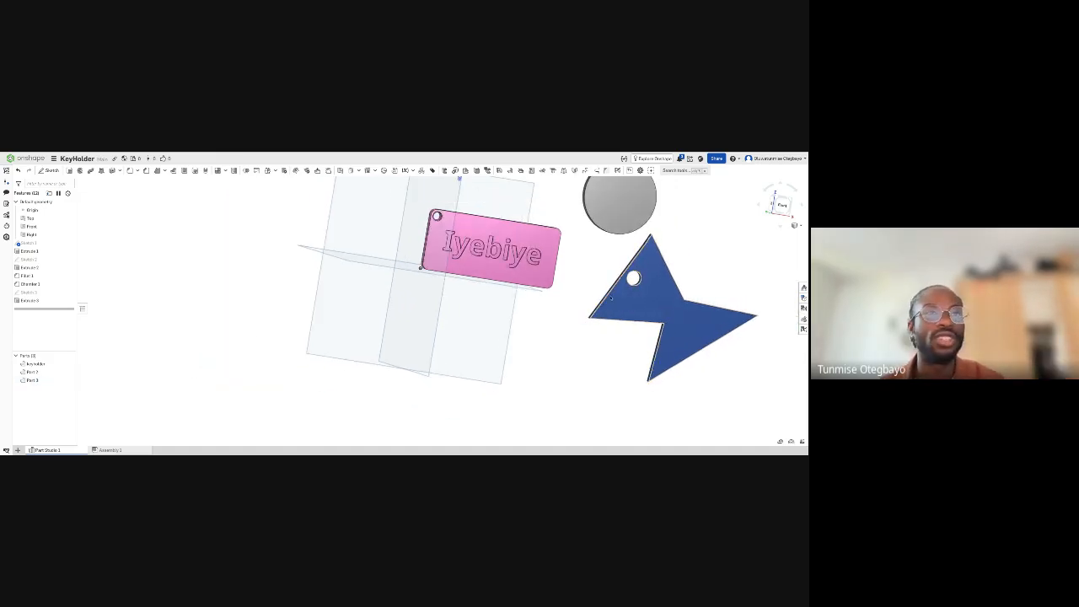
scroll(606, 301, down, 3)
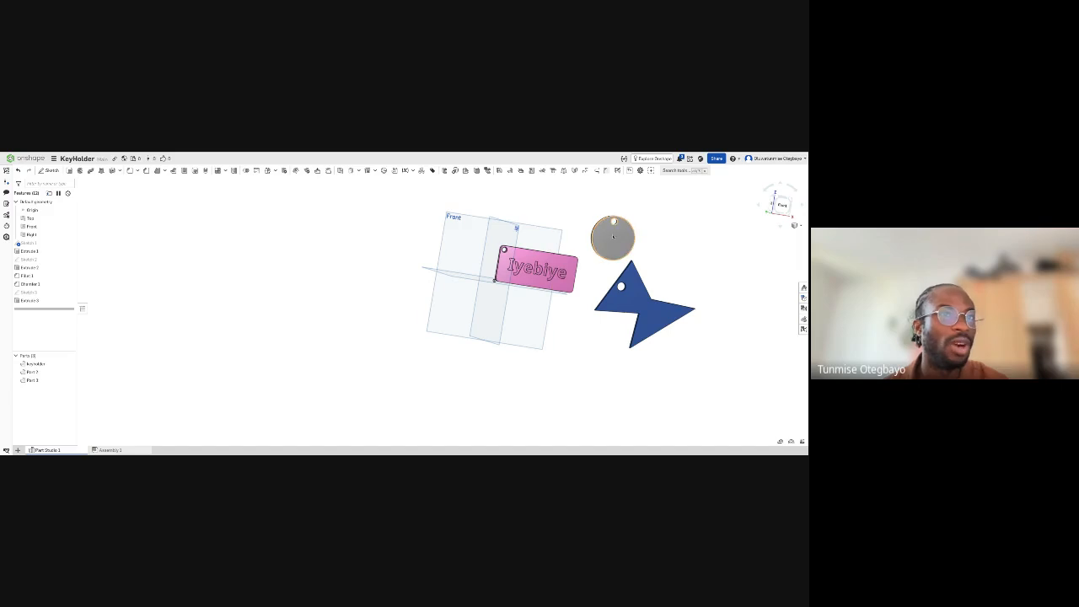
click(34, 372)
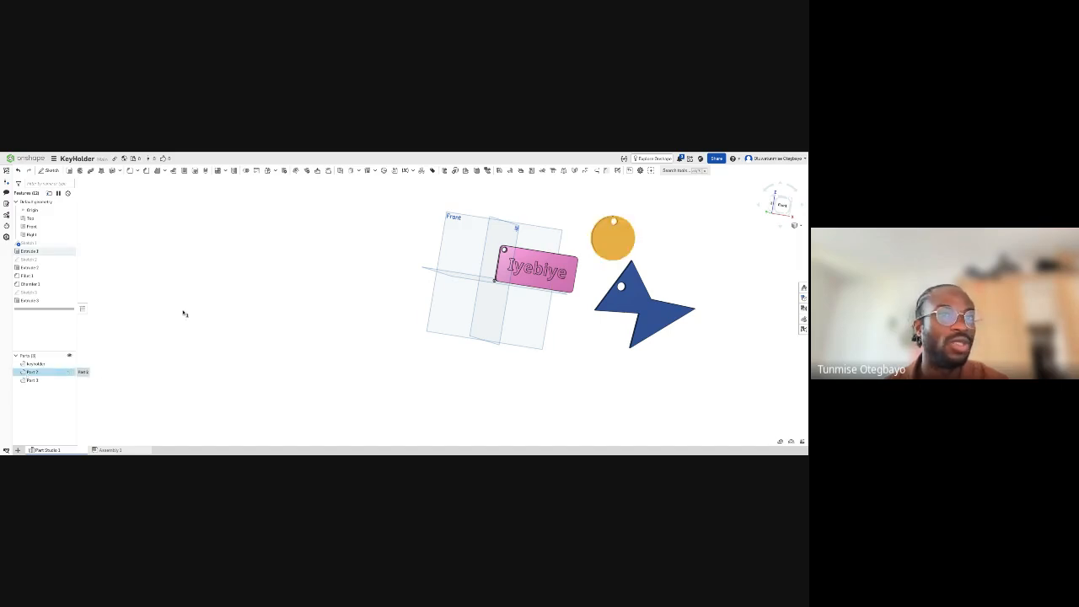
click(81, 380)
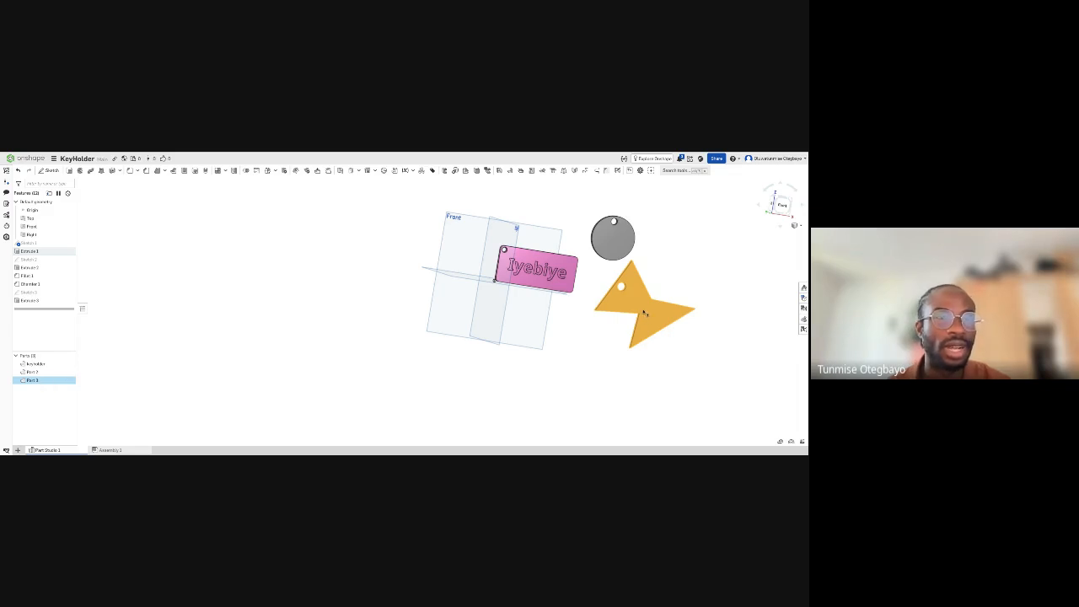
click(631, 308)
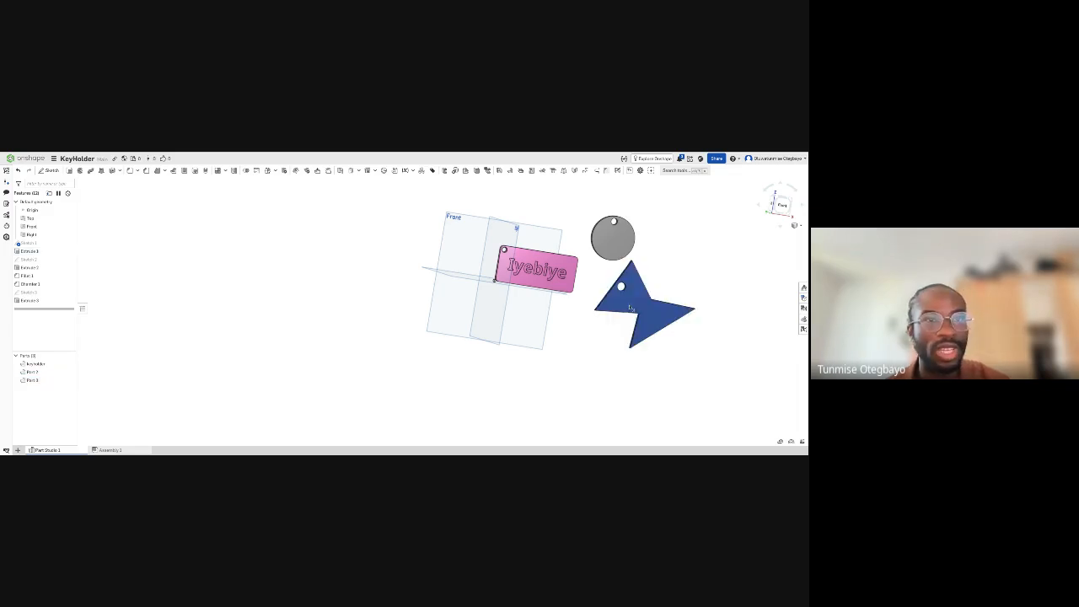
mouse_move(555, 367)
right_down()
mouse_move(562, 354)
mouse_move(541, 357)
right_up()
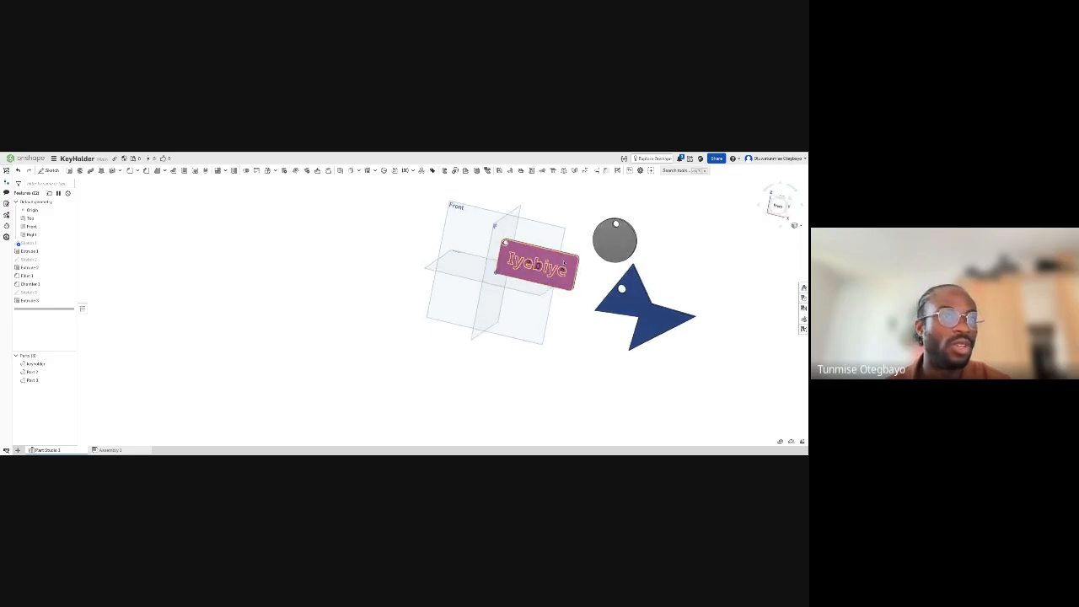
click(564, 264)
click(547, 268)
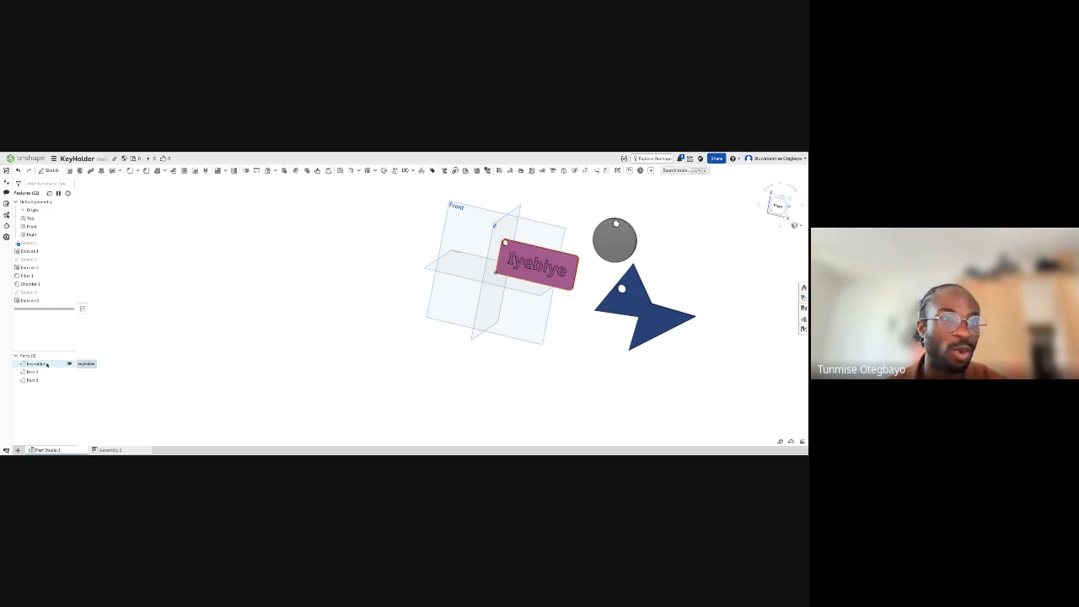
scroll(501, 253, up, 2)
scroll(506, 255, up, 2)
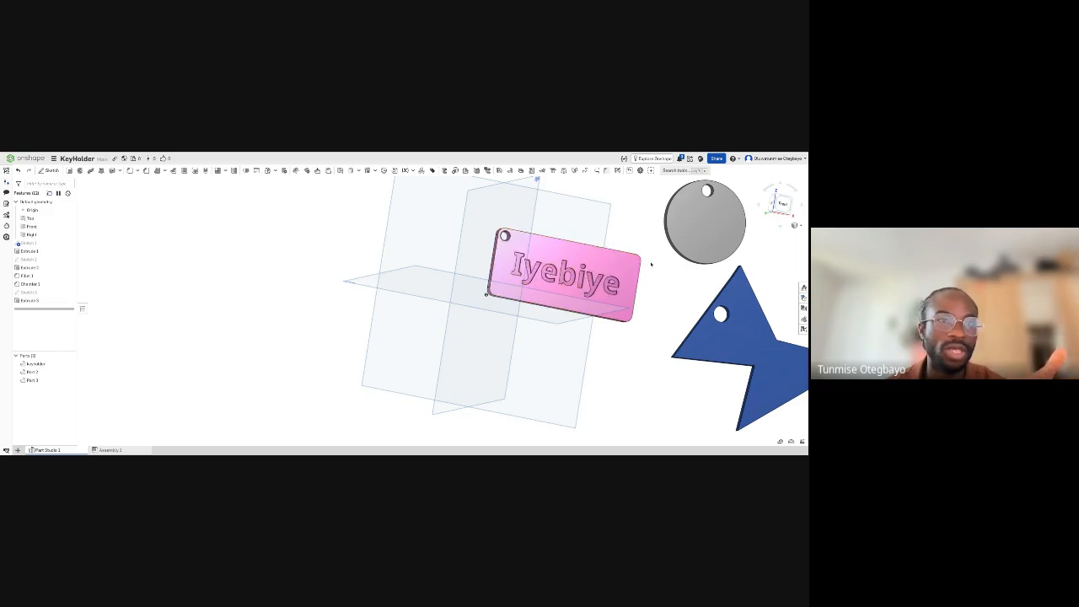
- Export only the key holder part as a binary STL download in millimetres with fine resolution, keeping the suggested file name
click(51, 366)
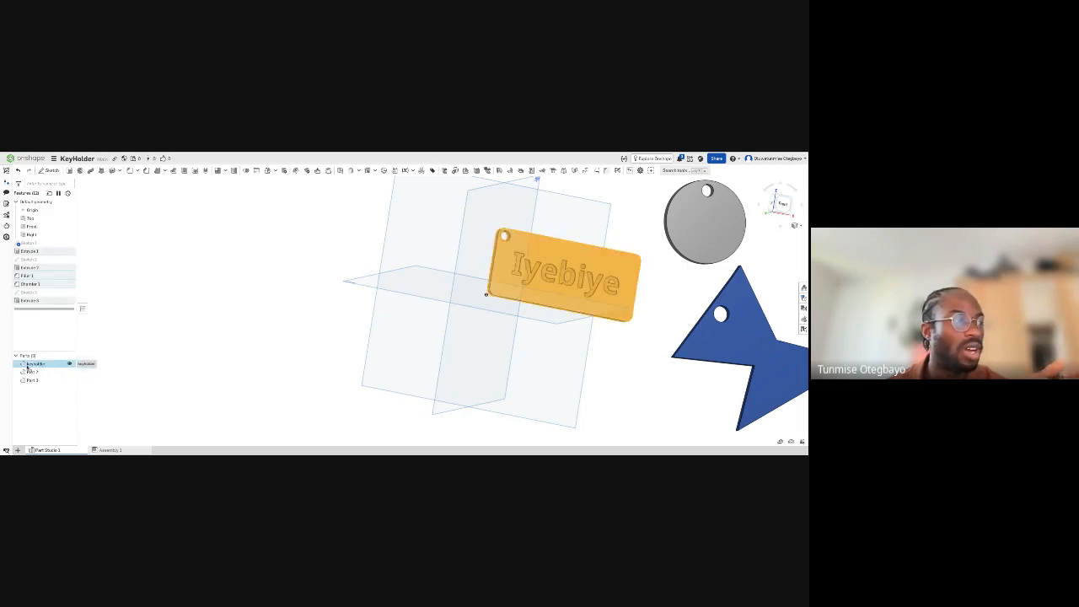
right_click(32, 368)
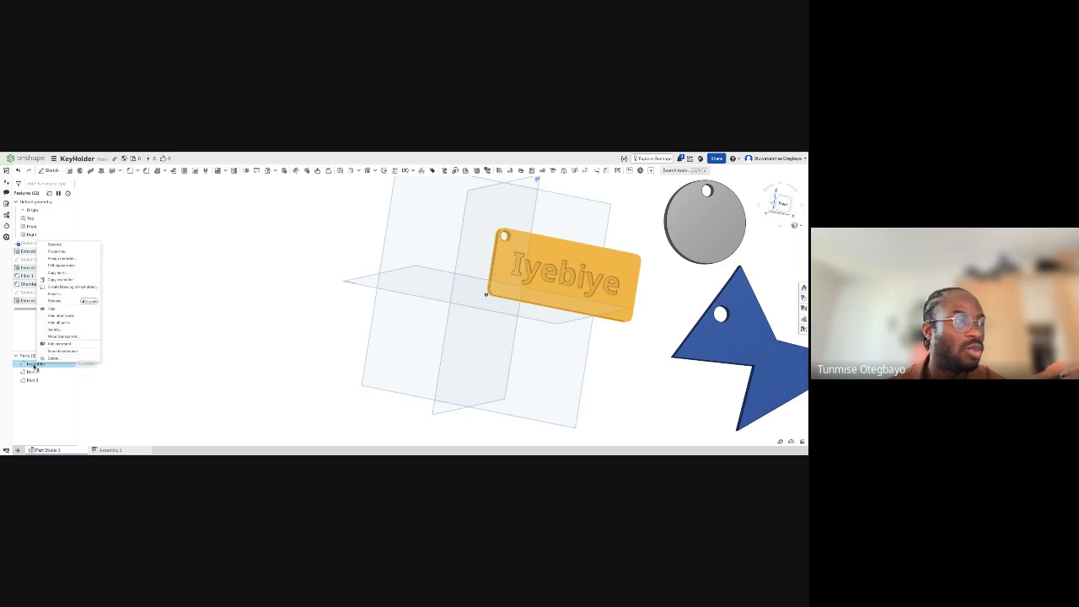
click(51, 293)
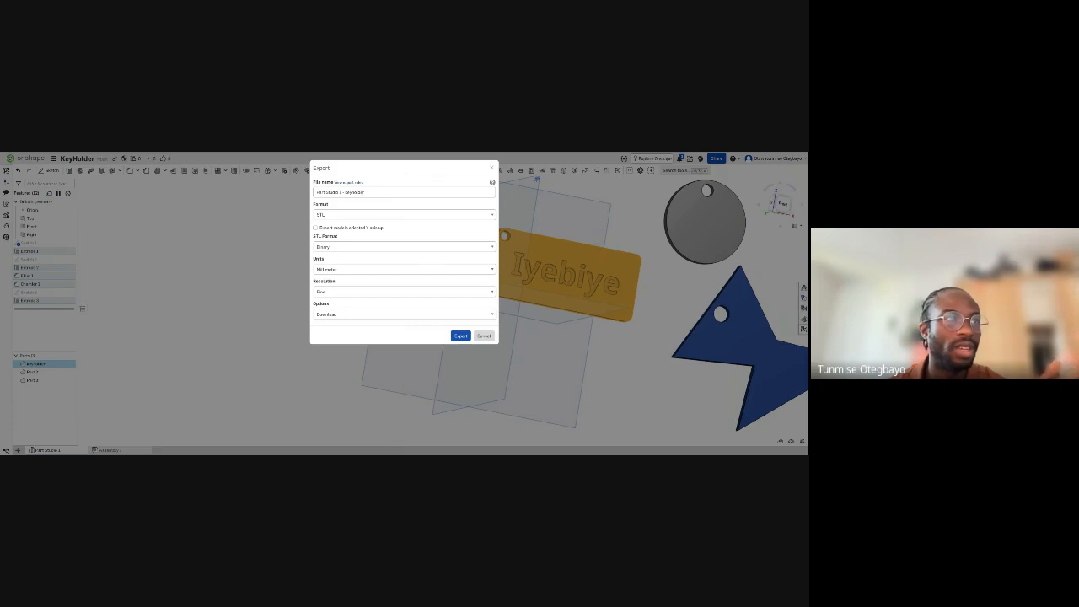
triple_click(372, 192)
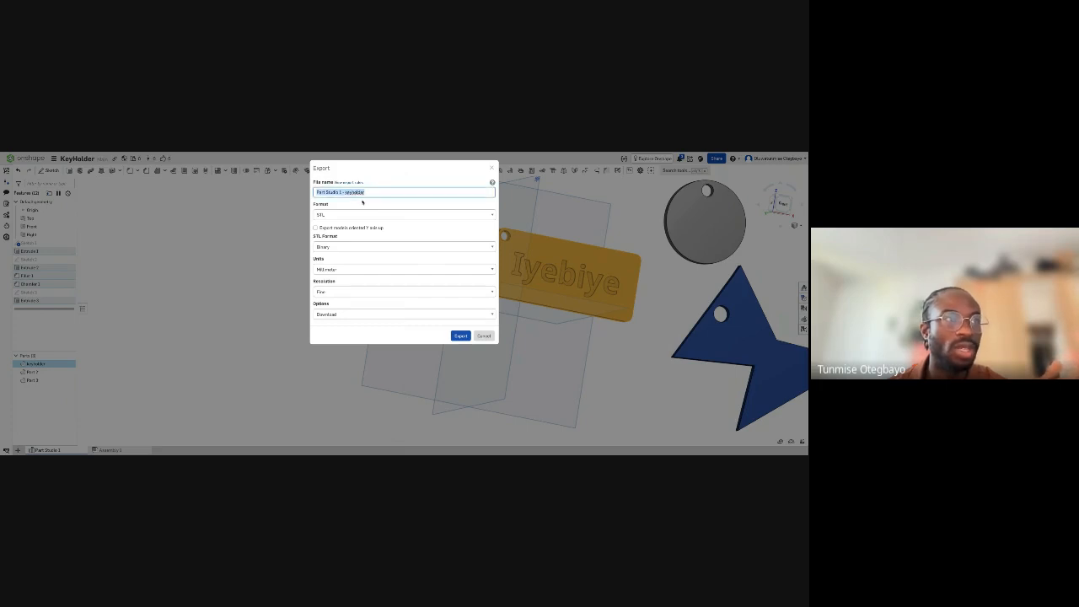
click(362, 206)
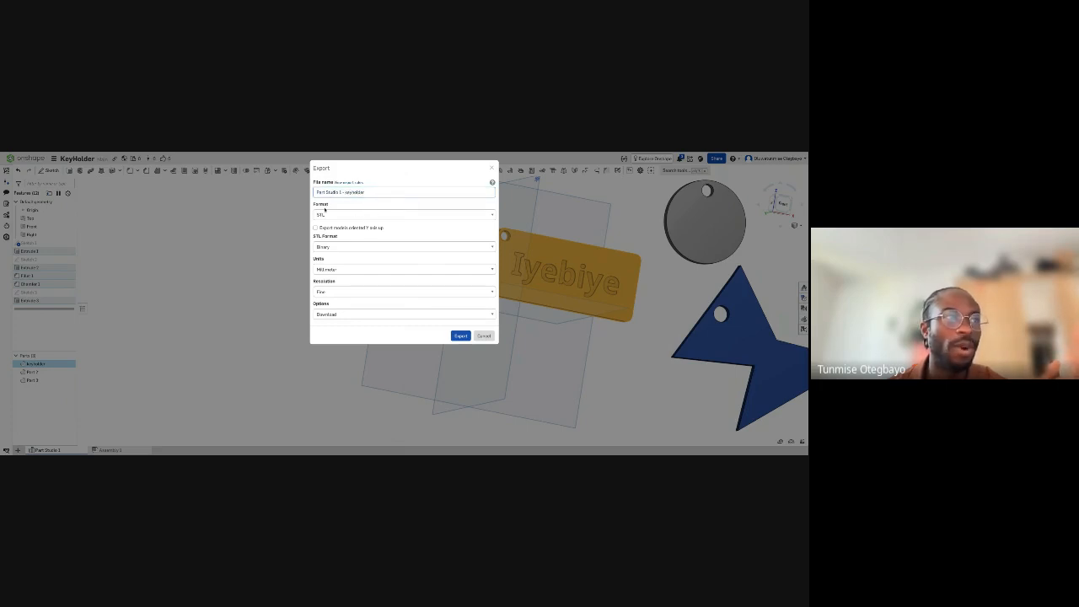
click(335, 217)
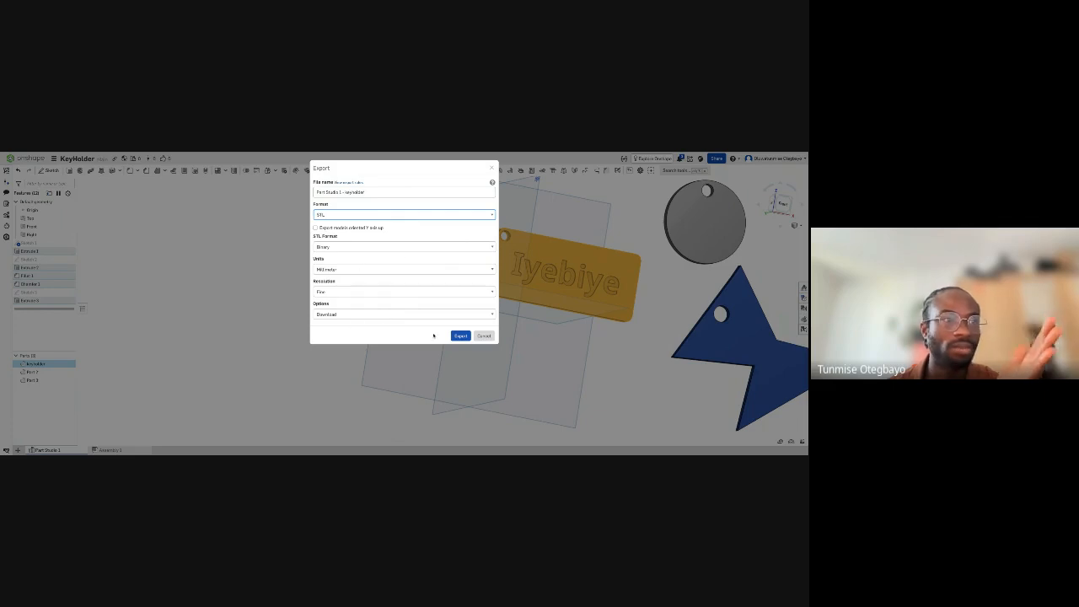
click(455, 336)
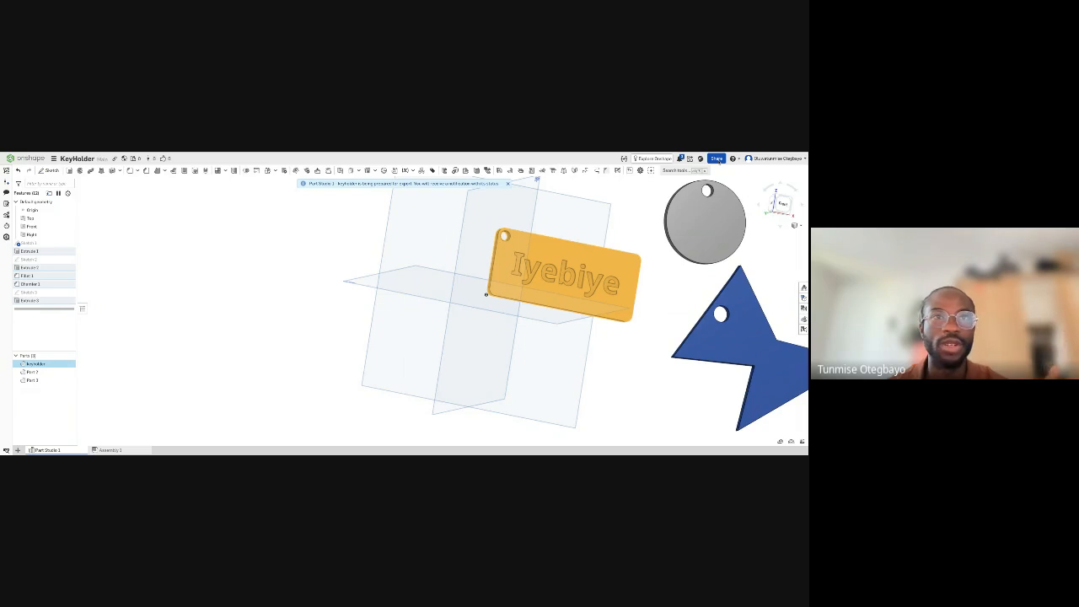
click(289, 251)
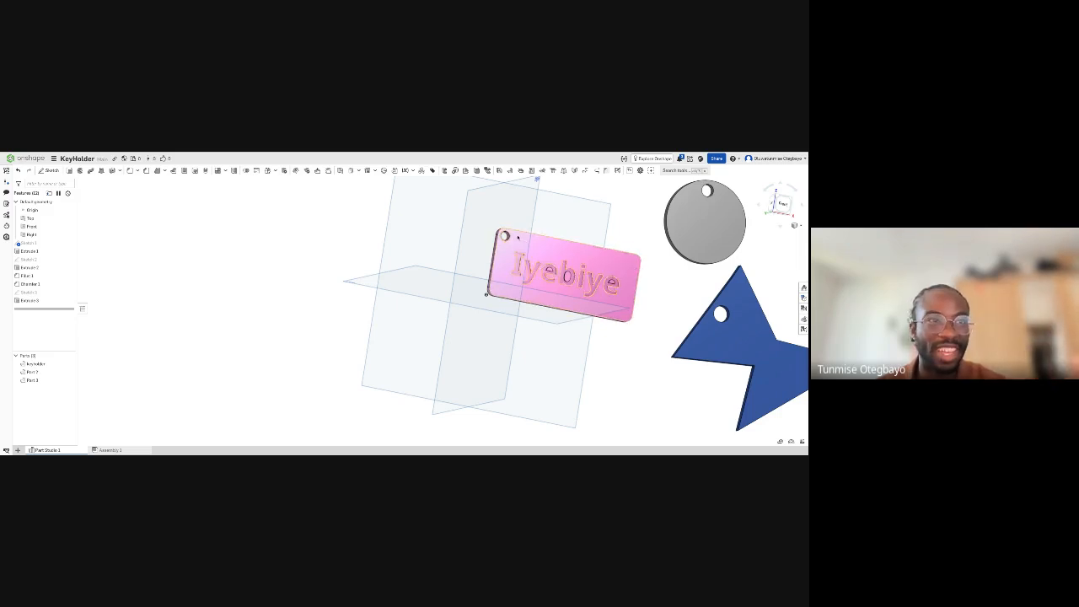
drag(491, 221, 663, 331)
click(666, 306)
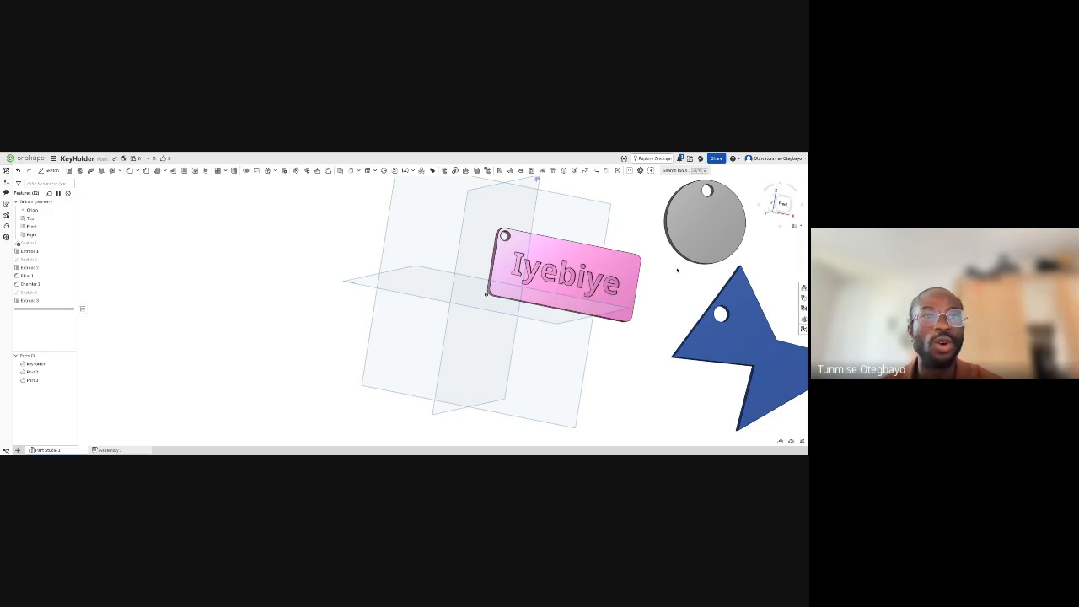
right_drag(677, 270, 676, 270)
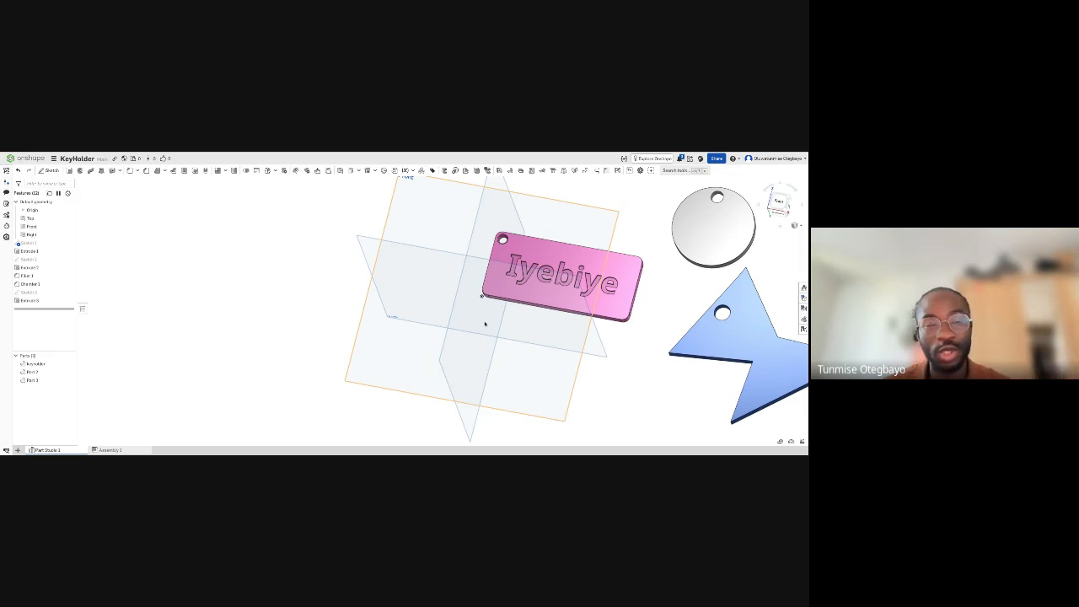
scroll(578, 296, up, 2)
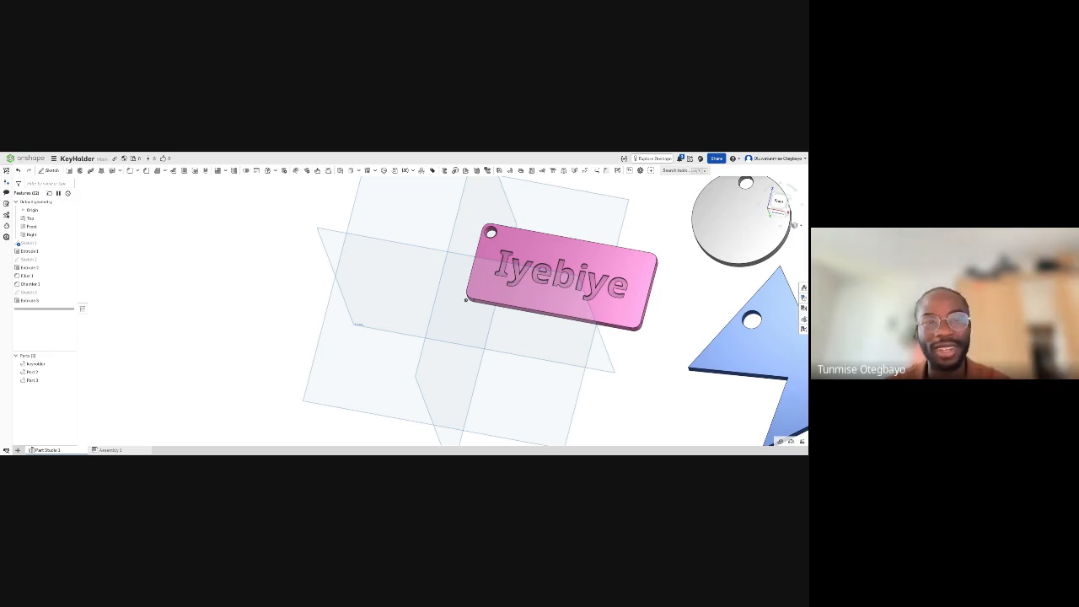
mouse_move(539, 372)
right_down()
mouse_move(502, 371)
mouse_move(526, 371)
right_up()
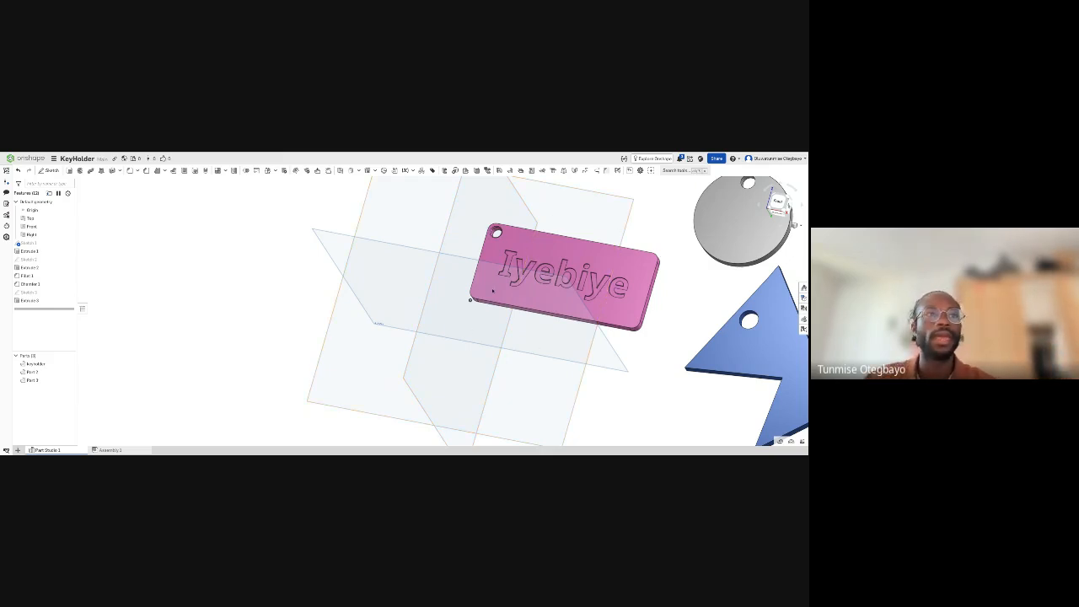
scroll(570, 298, up, 3)
middle_drag(658, 251, 578, 288)
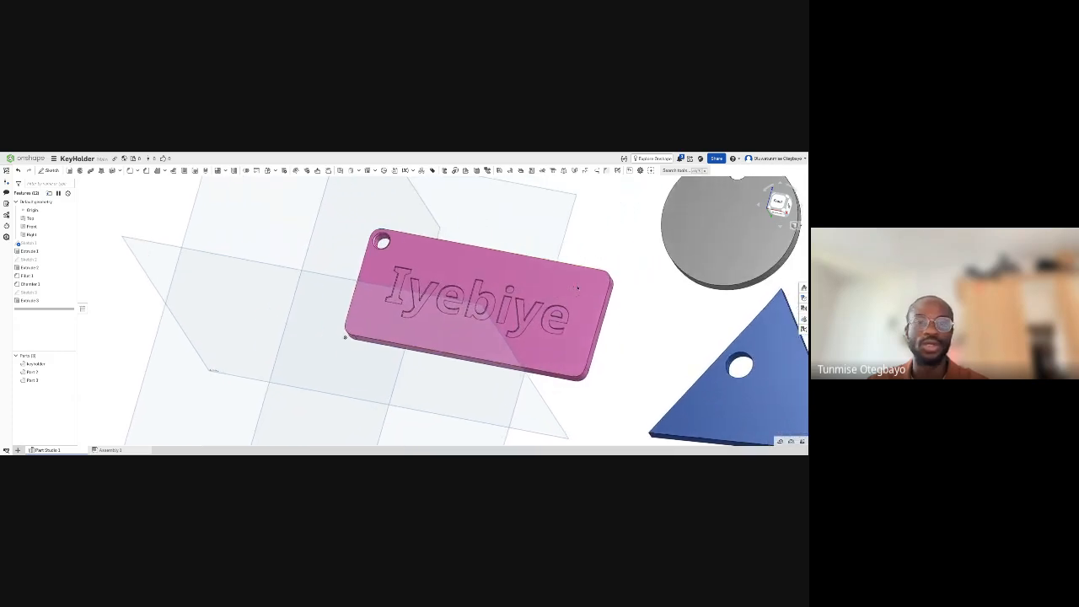
scroll(498, 311, down, 1)
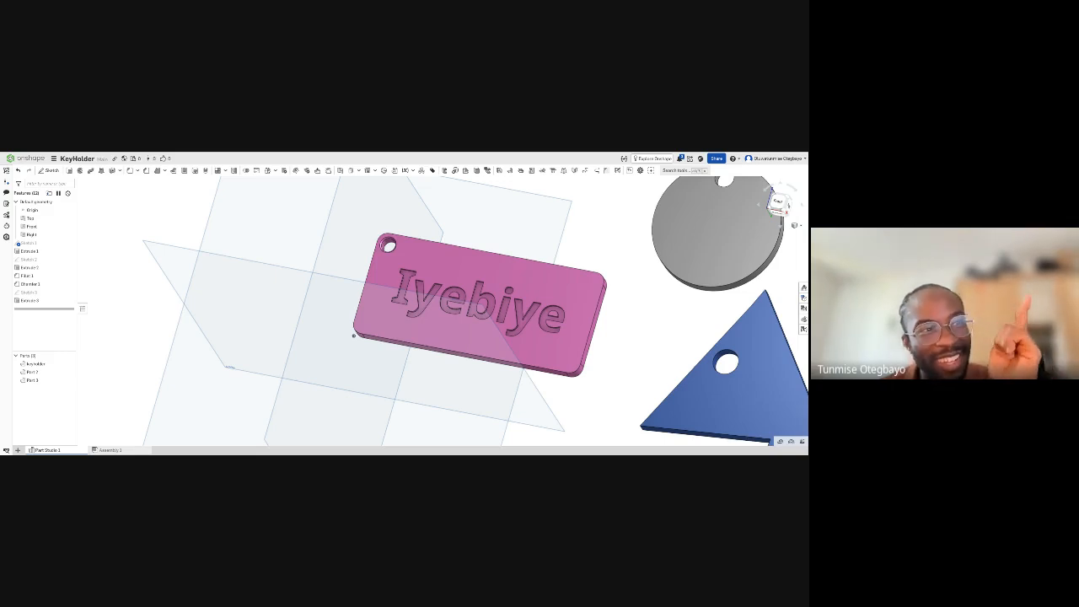
drag(362, 215, 635, 386)
click(638, 338)
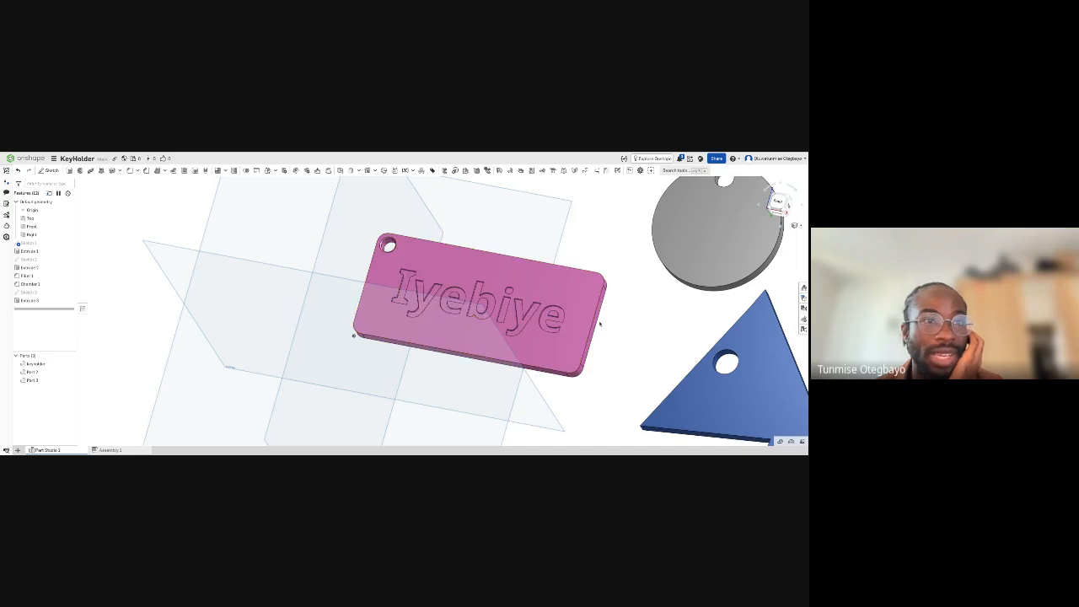
key(Up)
key(Up)
key(Up)
key(Up)
key(Up)
key(Up)
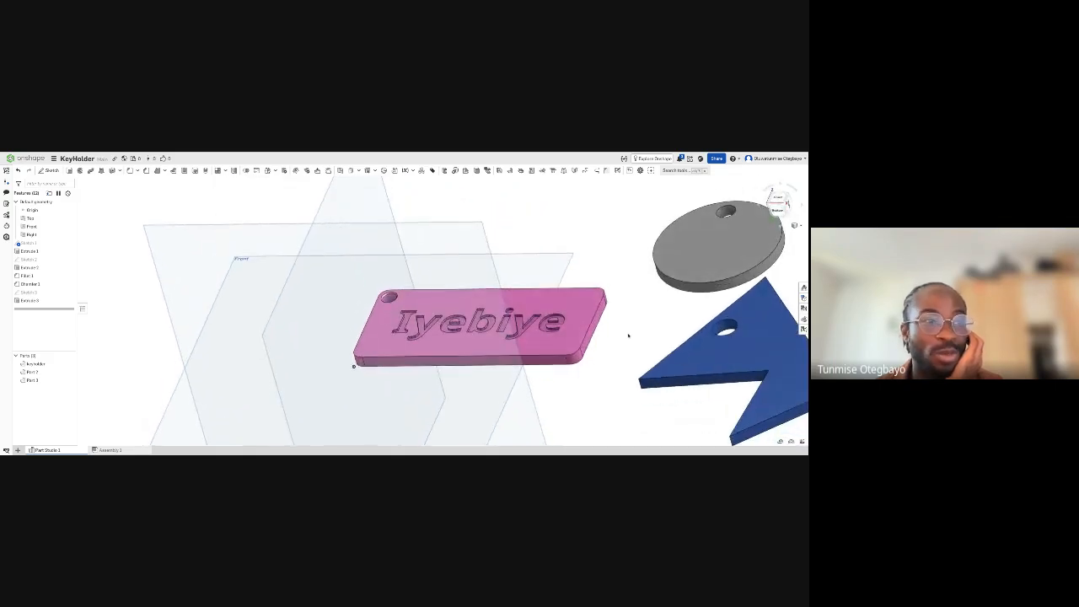
- Switch to the Week 2 document, leave it for the documents overview, and browse the owned documents in an enlarged list
right_drag(628, 335, 641, 346)
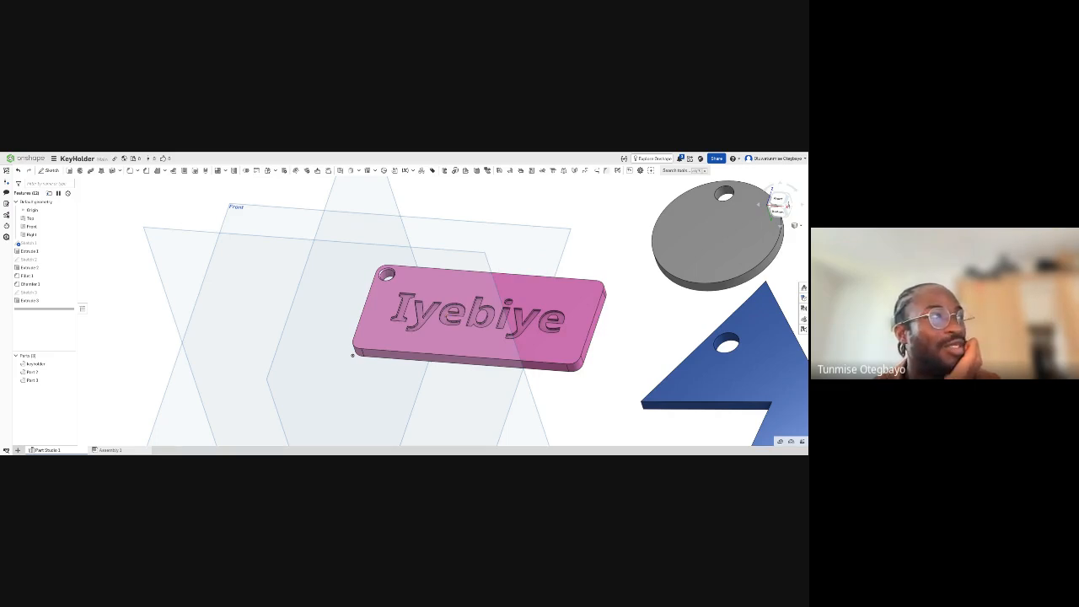
key(ctrl+Tab)
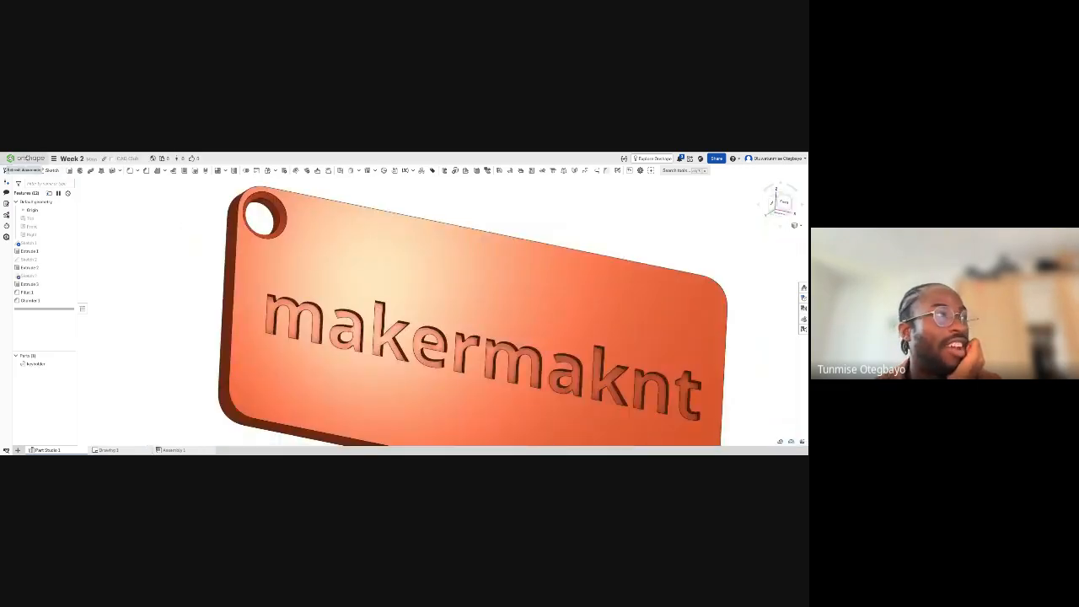
click(25, 158)
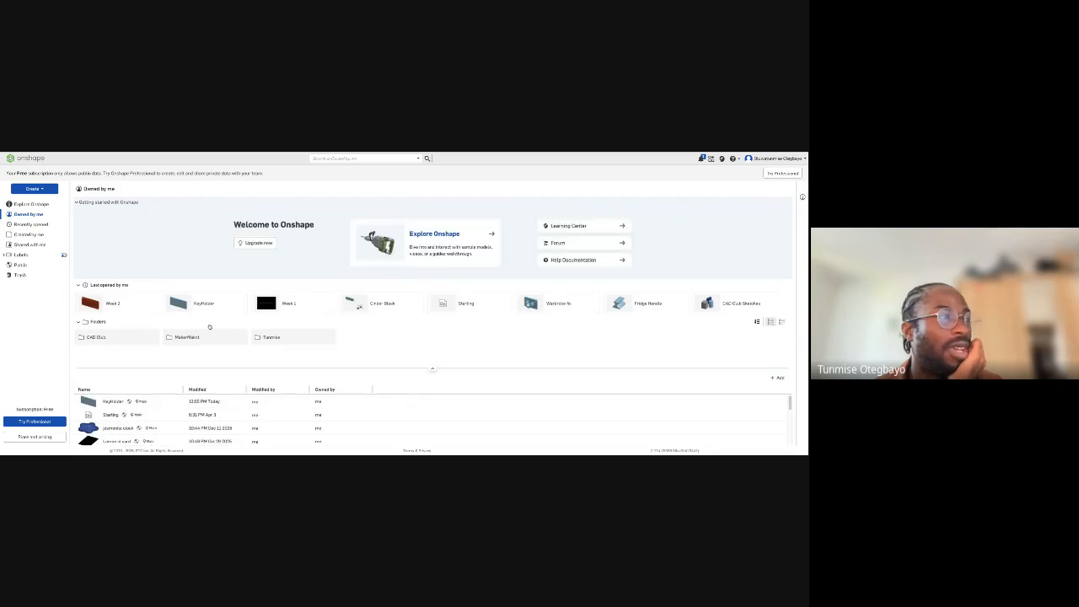
scroll(279, 413, down, 5)
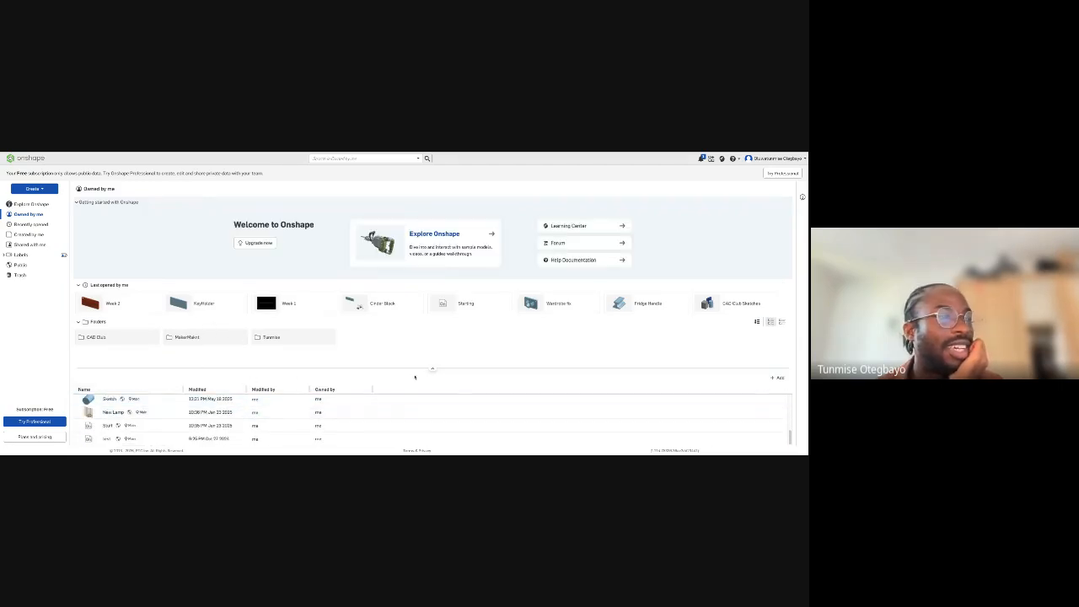
drag(363, 368, 362, 330)
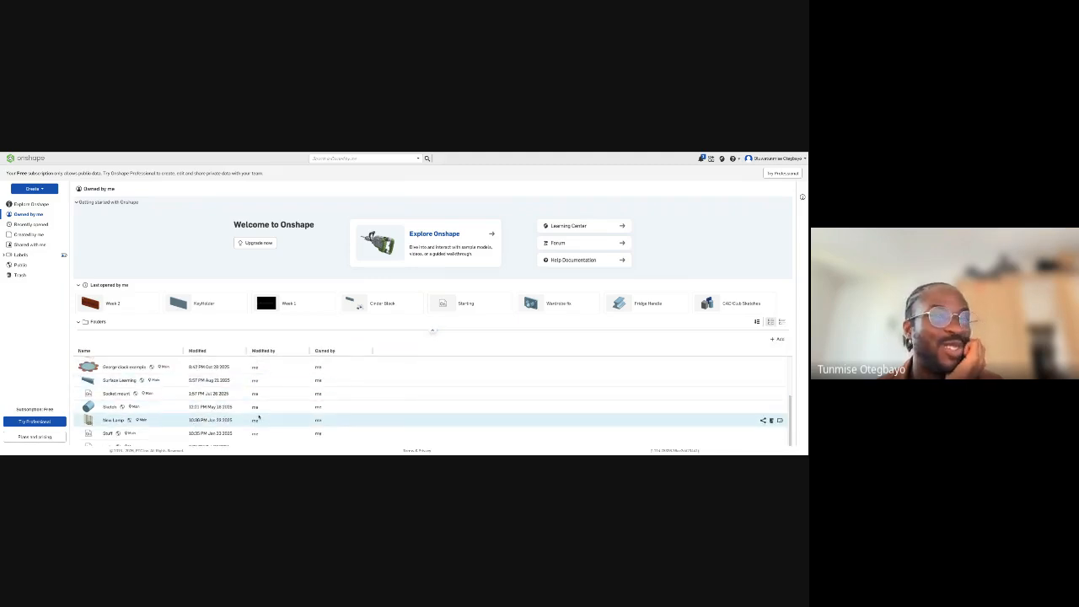
scroll(192, 422, up, 3)
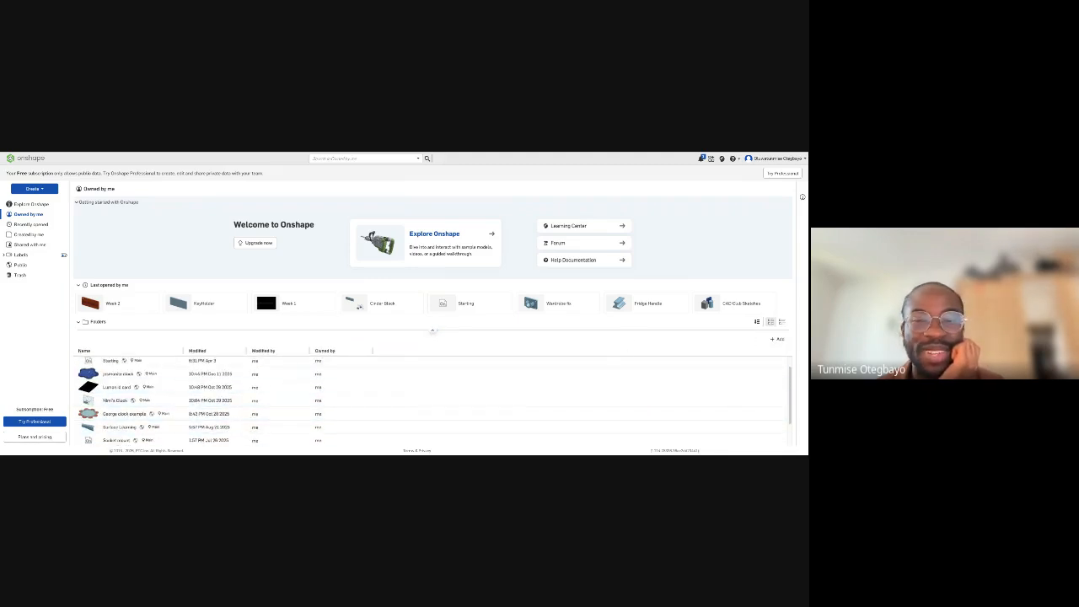